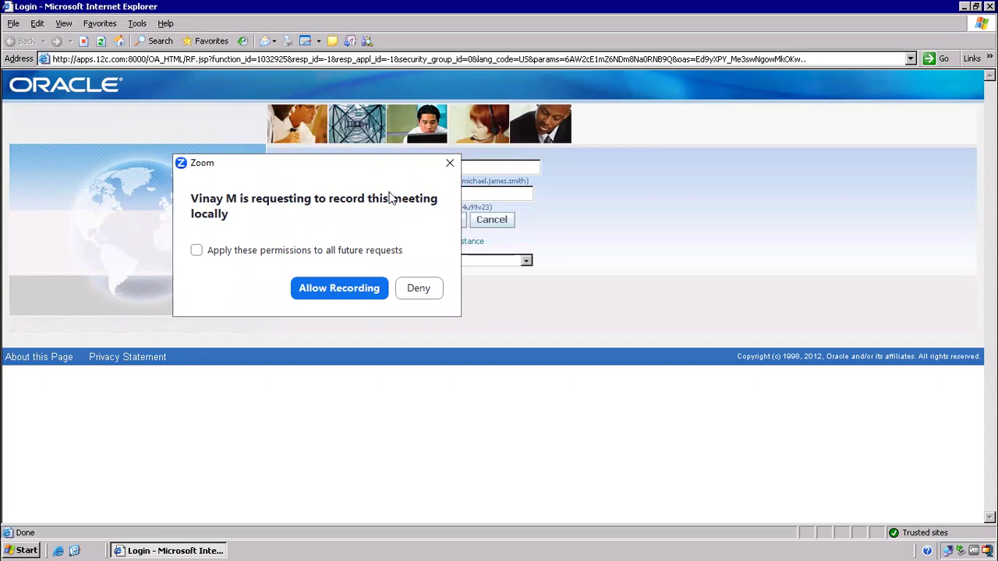
Decline the recording request, log in with the user's credentials, and expand Alert Manager, Vision Enterprises.
drag(392, 169, 452, 186)
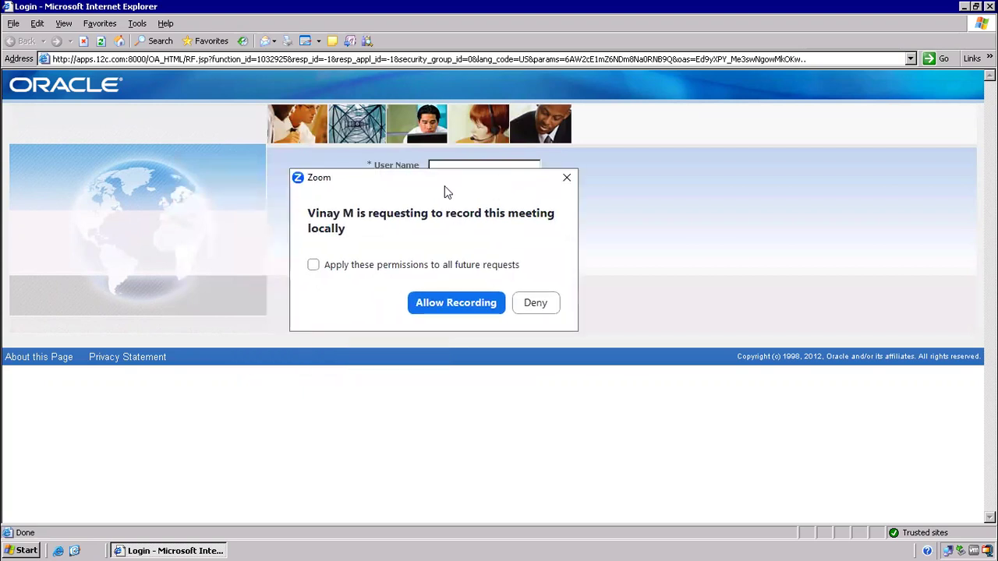
click(536, 303)
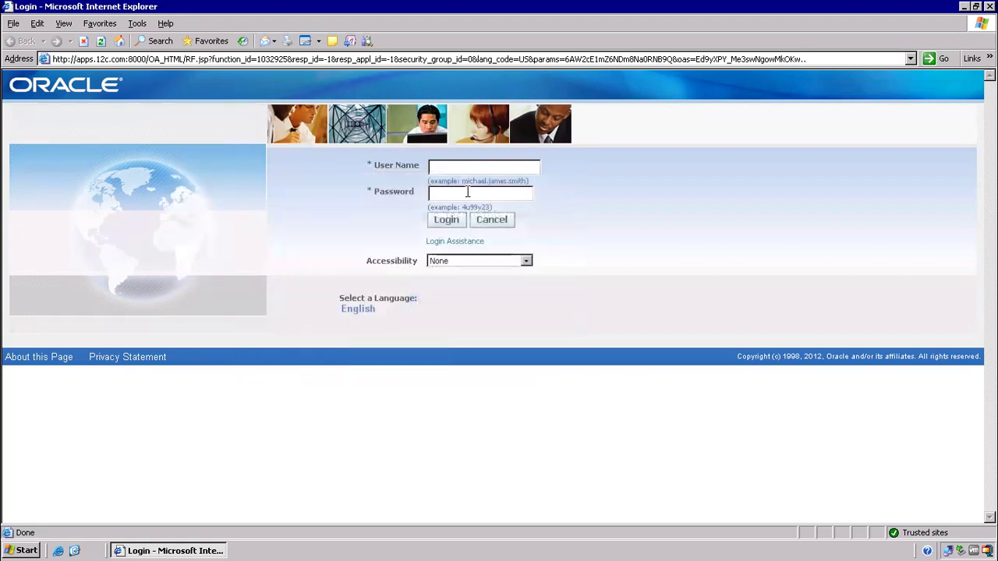
text(operationwelcome)
key(Return)
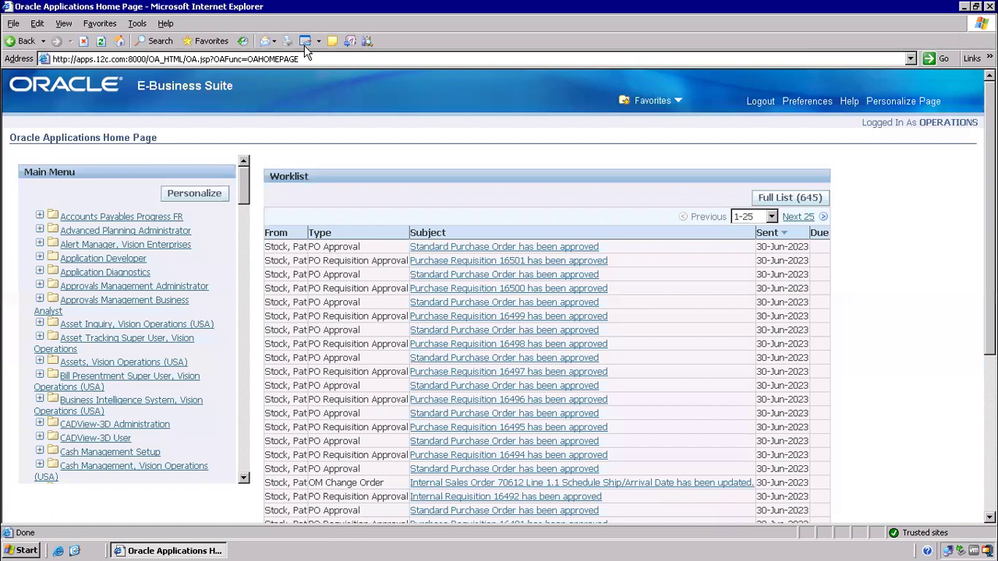
click(109, 245)
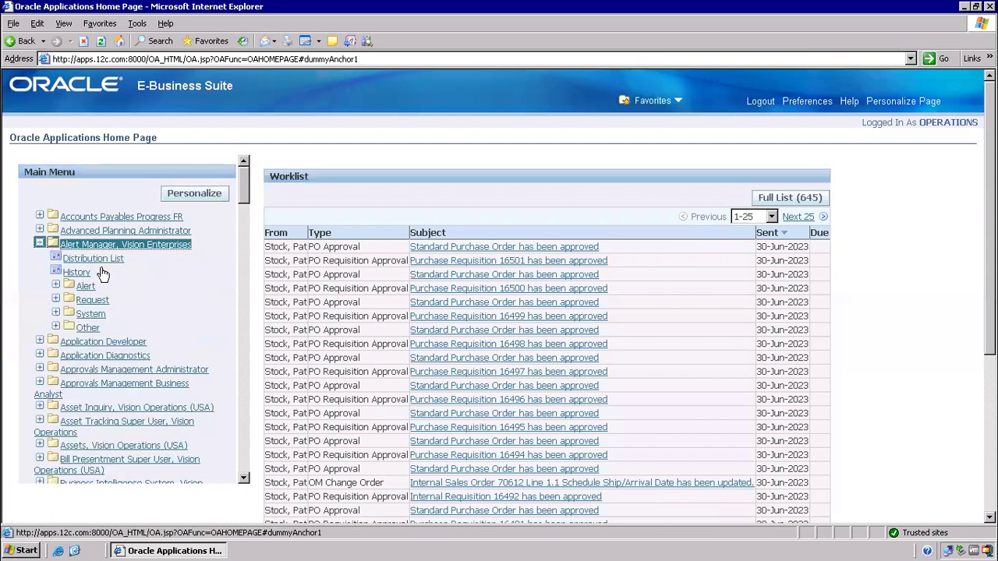
Launch the Alert Manager Distribution List form, then show the desktop.
click(92, 258)
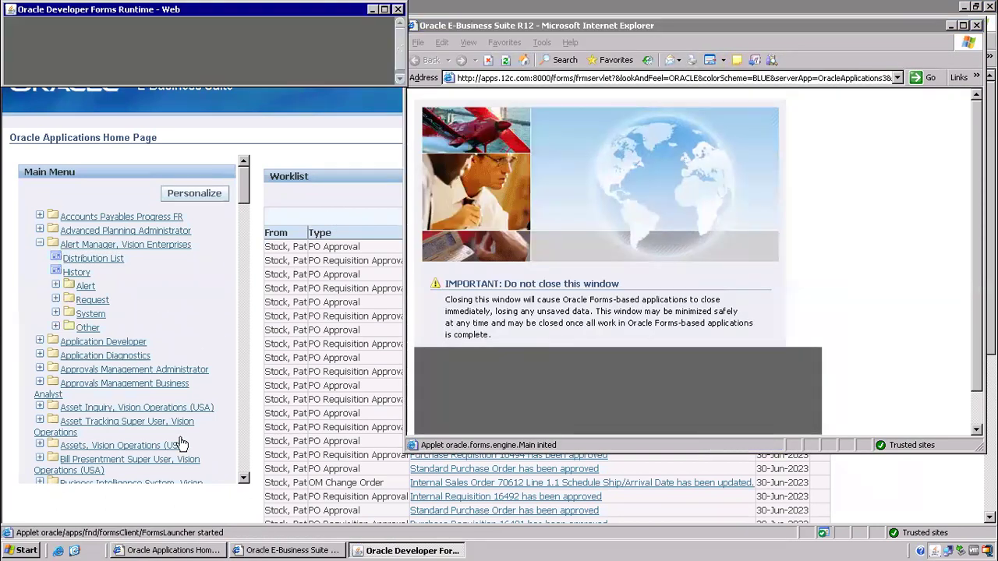
click(74, 551)
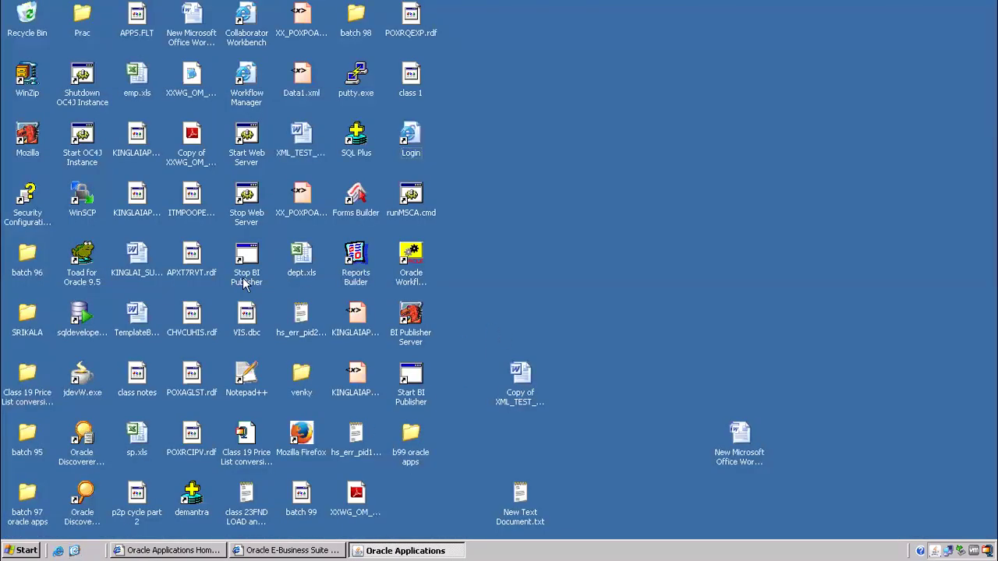
Launch Toad, then open class 5.docx from b99 oracle apps and copy all its notes.
click(82, 255)
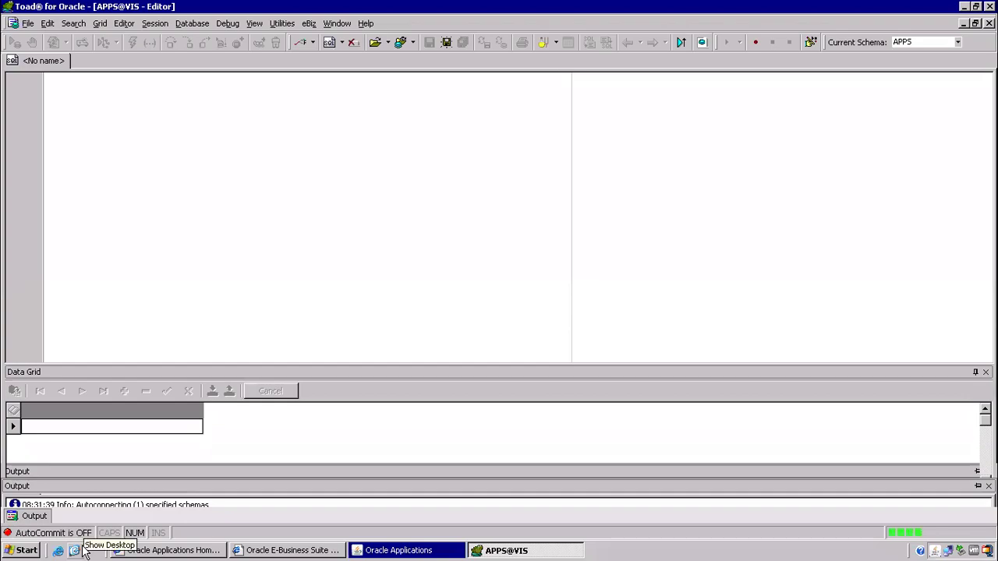
click(74, 550)
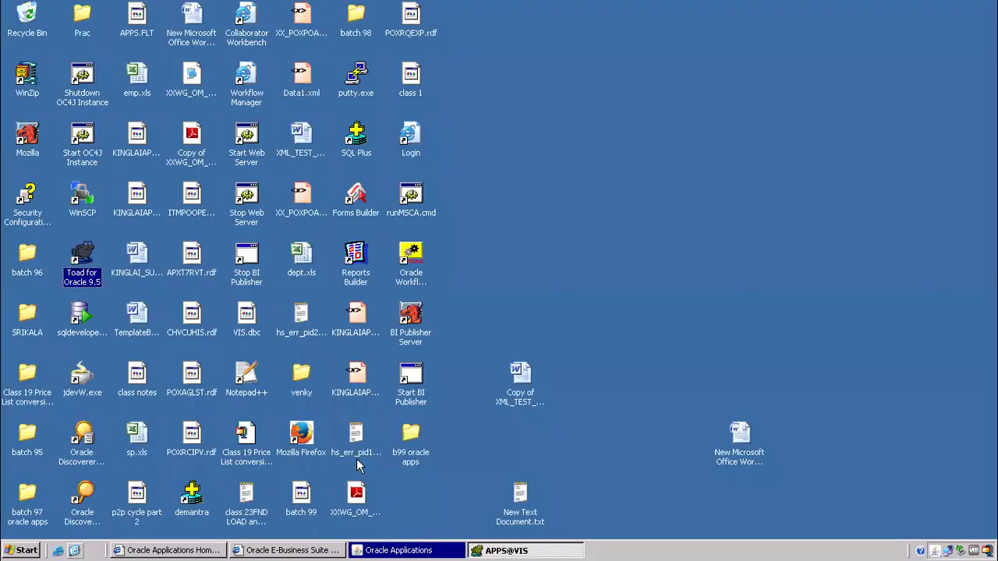
double_click(410, 438)
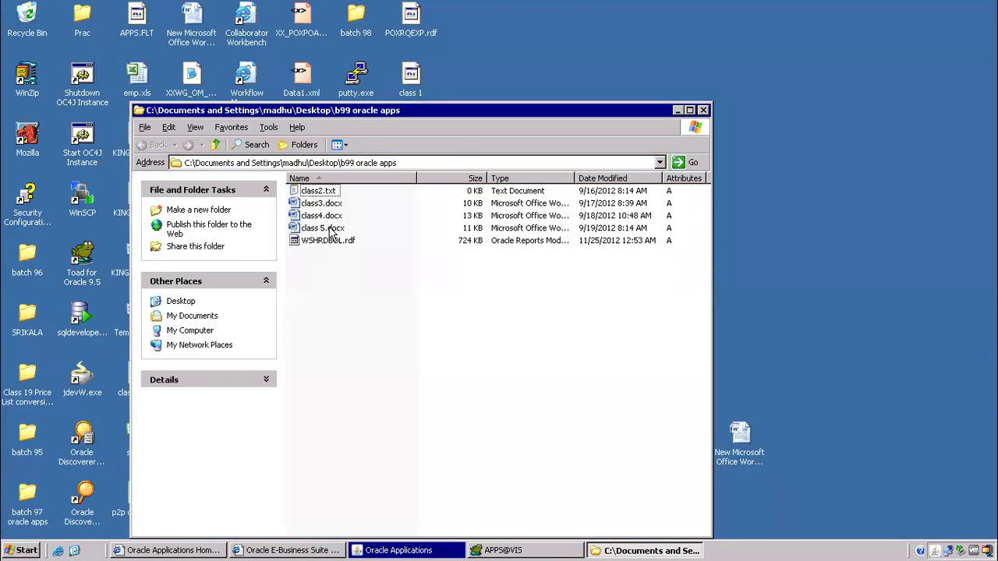
double_click(329, 227)
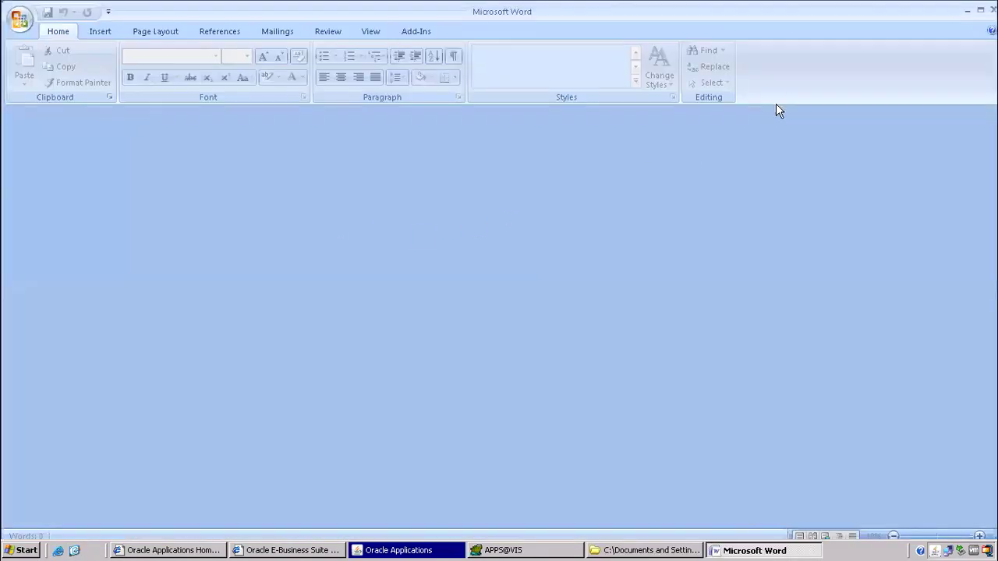
scroll(610, 206, down, 4)
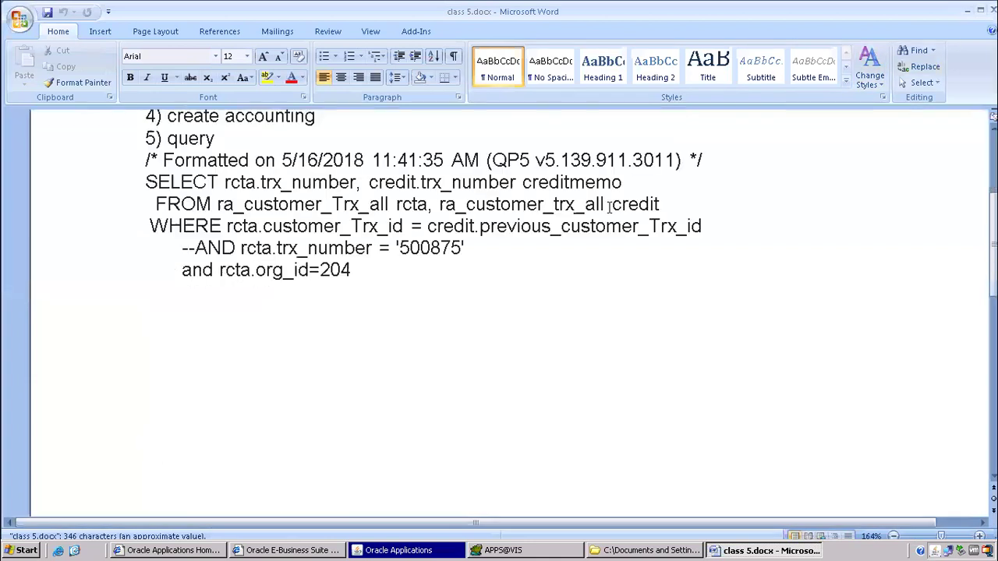
scroll(421, 212, up, 4)
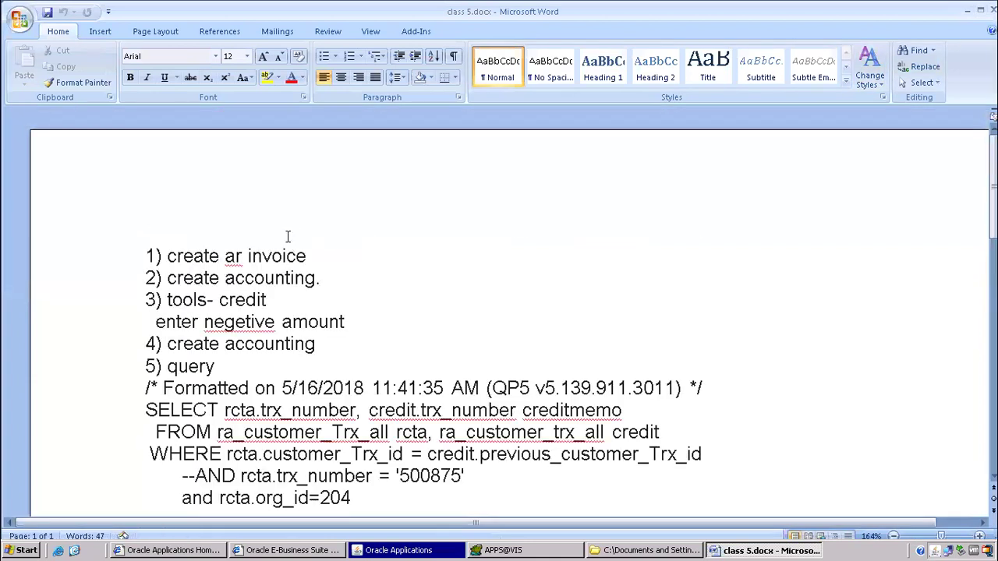
drag(148, 249, 427, 421)
key(ctrl+c)
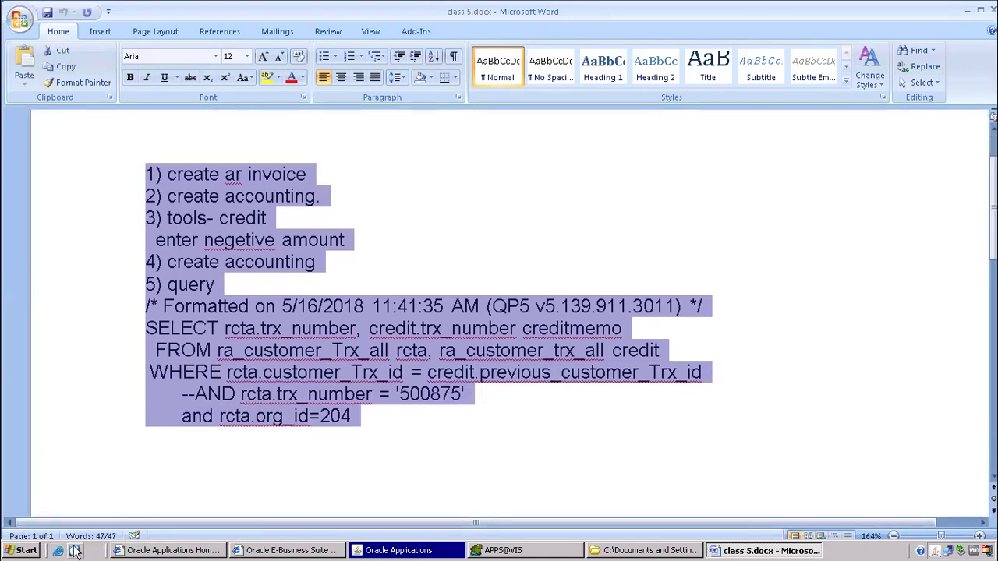
Create a new Word document named 'class 6' in b99 oracle apps and paste the notes.
click(74, 550)
double_click(411, 440)
click(307, 305)
right_click(308, 302)
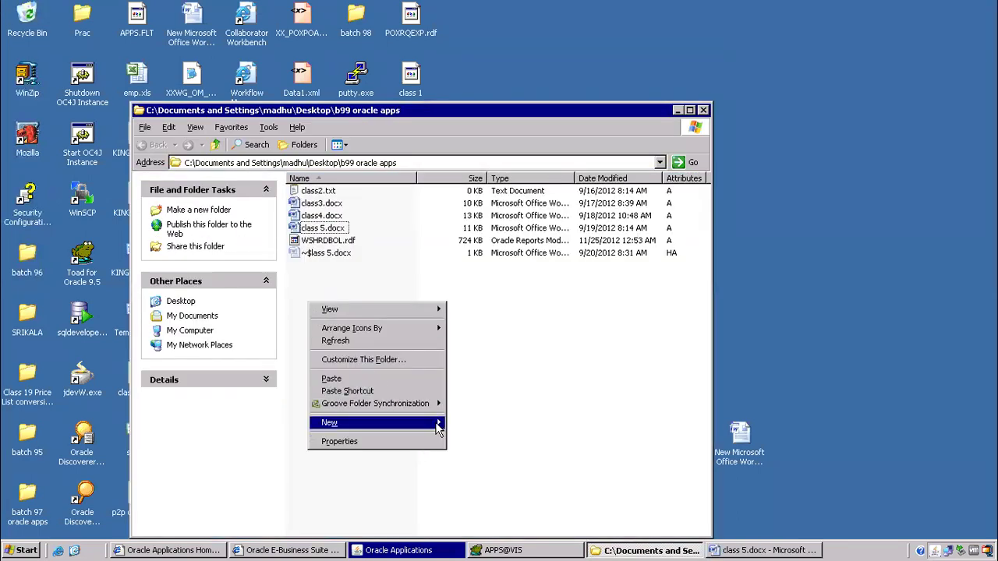
mouse_move(438, 421)
click(462, 345)
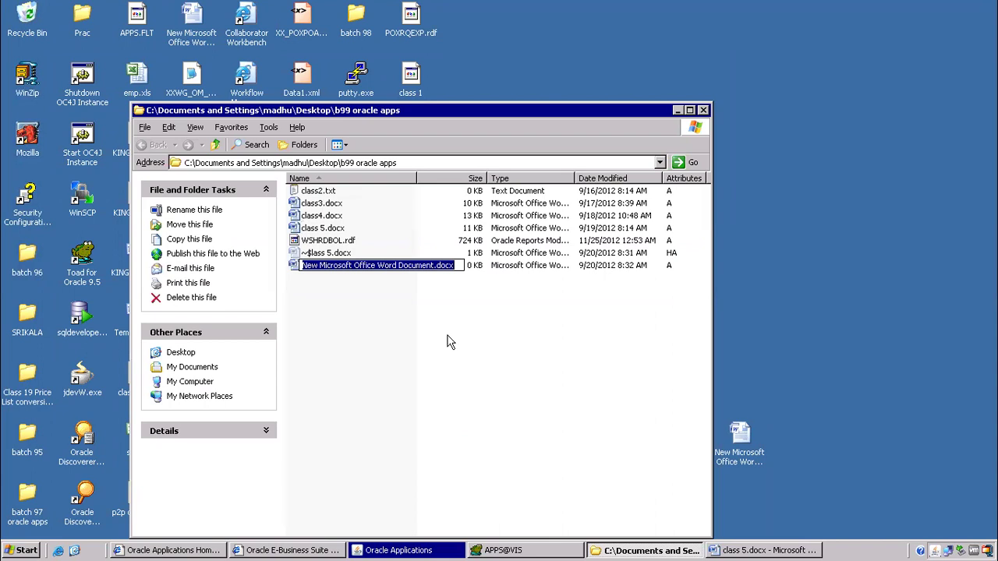
key(Home)
key(Delete)
key(Delete)
key(Delete)
key(Delete)
key(Delete)
key(Delete)
key(Delete)
key(Delete)
key(Delete)
key(Delete)
key(Delete)
key(Delete)
key(Delete)
key(Delete)
key(Delete)
key(Delete)
key(Delete)
key(Delete)
key(Delete)
key(Delete)
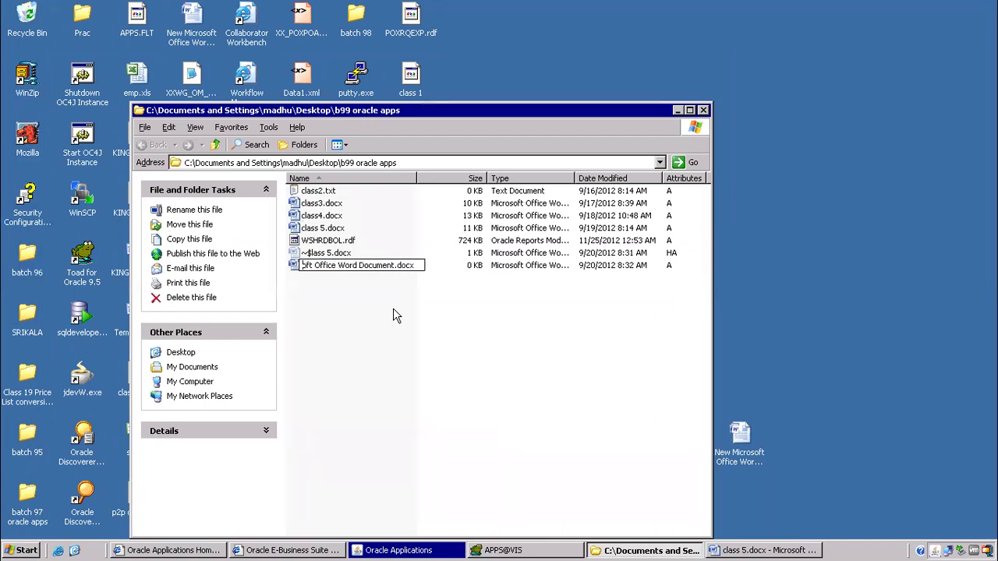
key(Delete)
key(Delete)
key(Delete)
key(Delete)
key(Delete)
key(Delete)
key(Delete)
key(Delete)
text(class)
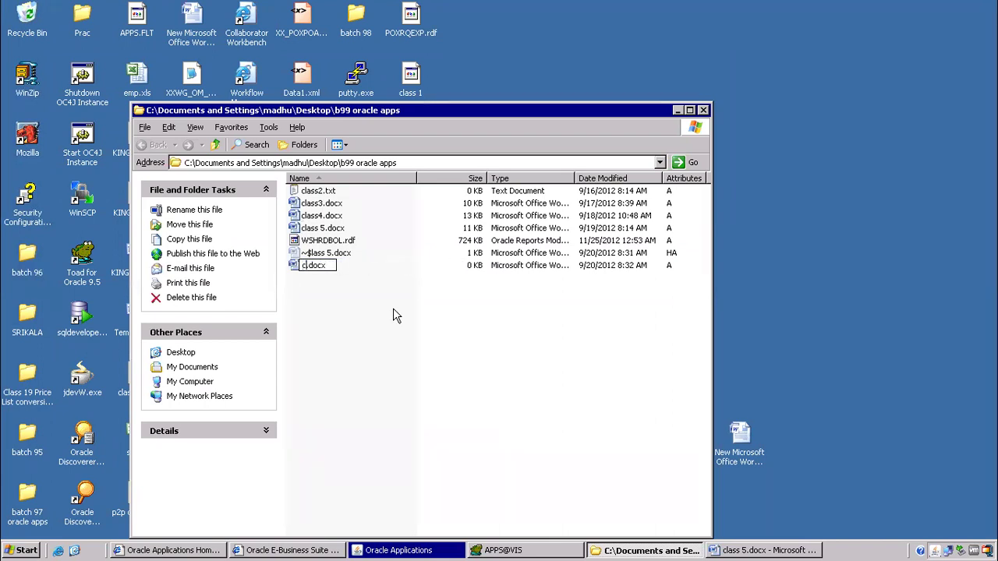
text( 6)
key(Return)
key(Return)
key(ctrl+v)
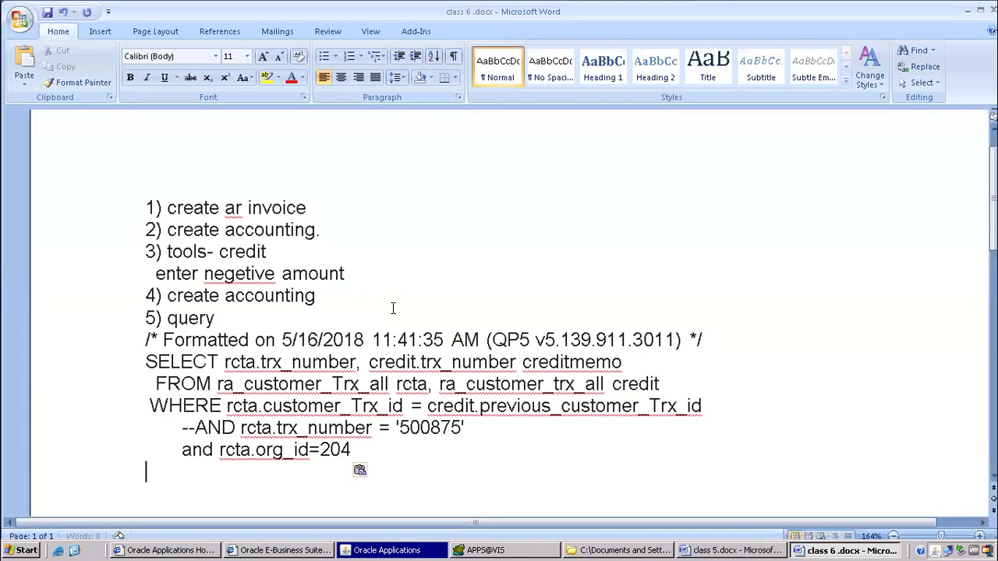
Close the Distribution Lists form and insert blank lines above the notes in class 6 .docx.
click(394, 550)
click(160, 48)
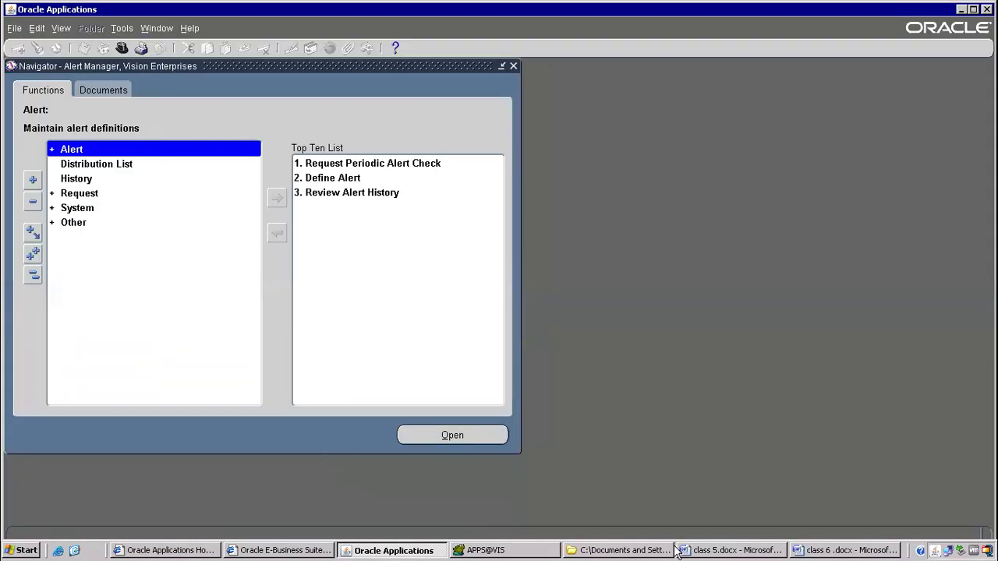
click(849, 551)
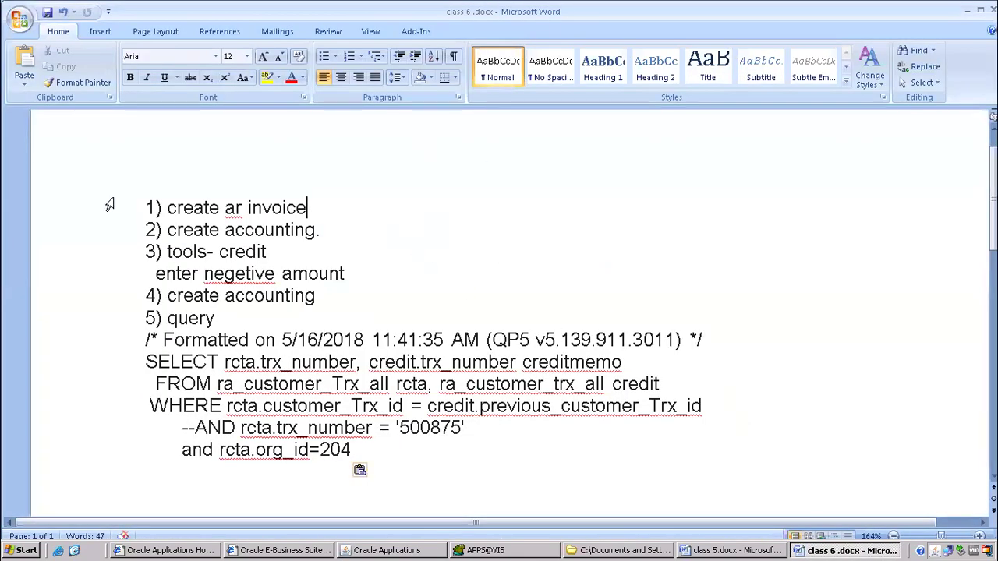
click(130, 207)
key(Home)
key(Return)
key(Return)
key(Return)
key(Return)
key(Return)
key(Return)
key(Return)
key(Return)
key(Return)
key(Return)
key(Return)
key(Return)
key(Return)
Type an 'Invoice' heading with an indented 'create accounting' line beneath it.
click(197, 217)
key(Down)
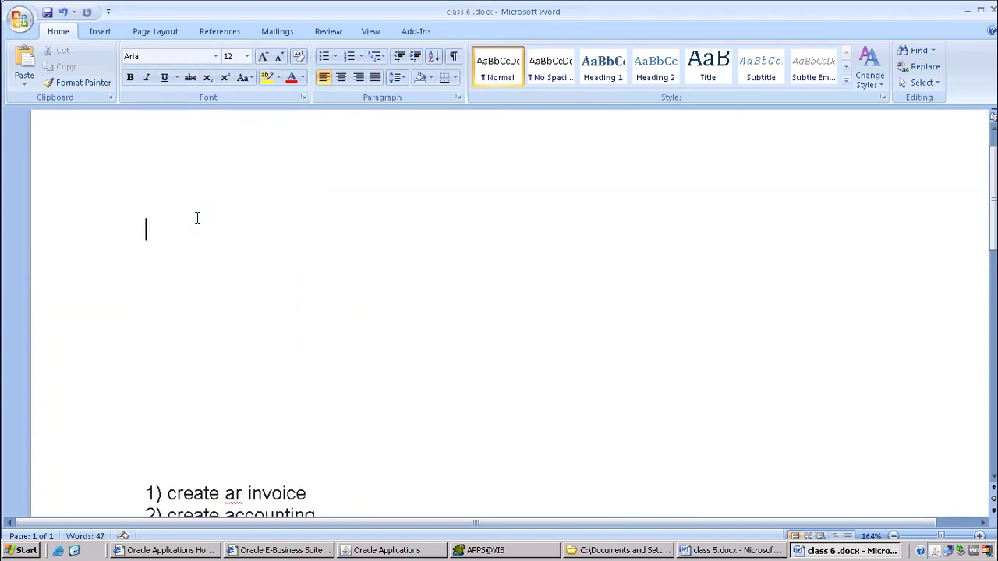
text(Invoice)
key(Return)
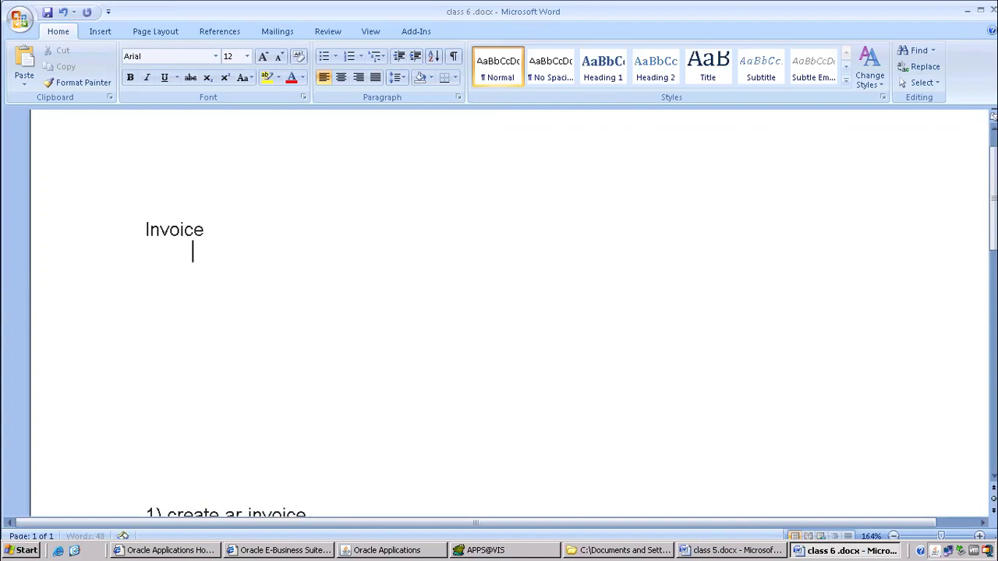
text(create accou)
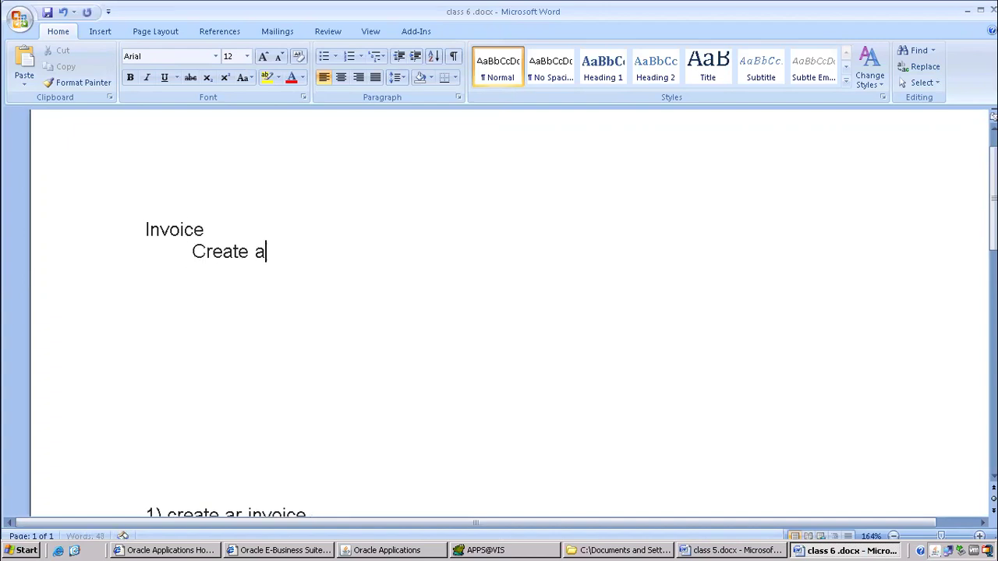
text(nting)
key(Return)
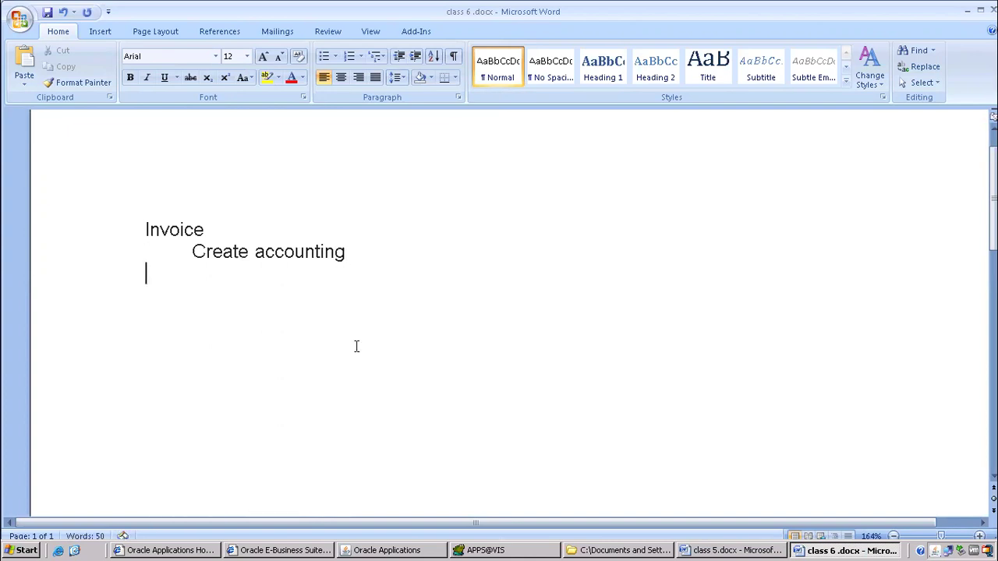
click(473, 550)
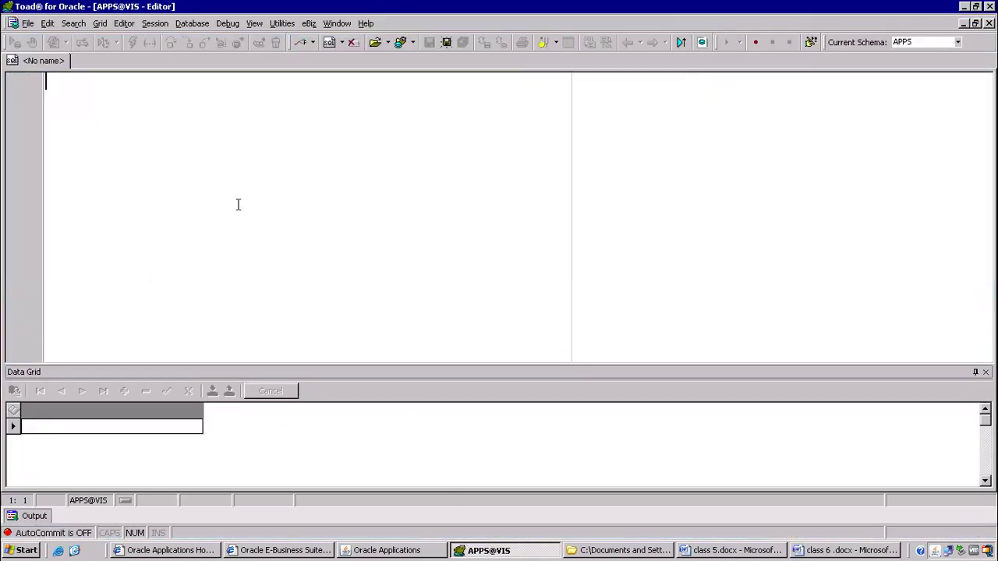
Run select * from ra_customer_trx_all in the Toad editor.
click(832, 549)
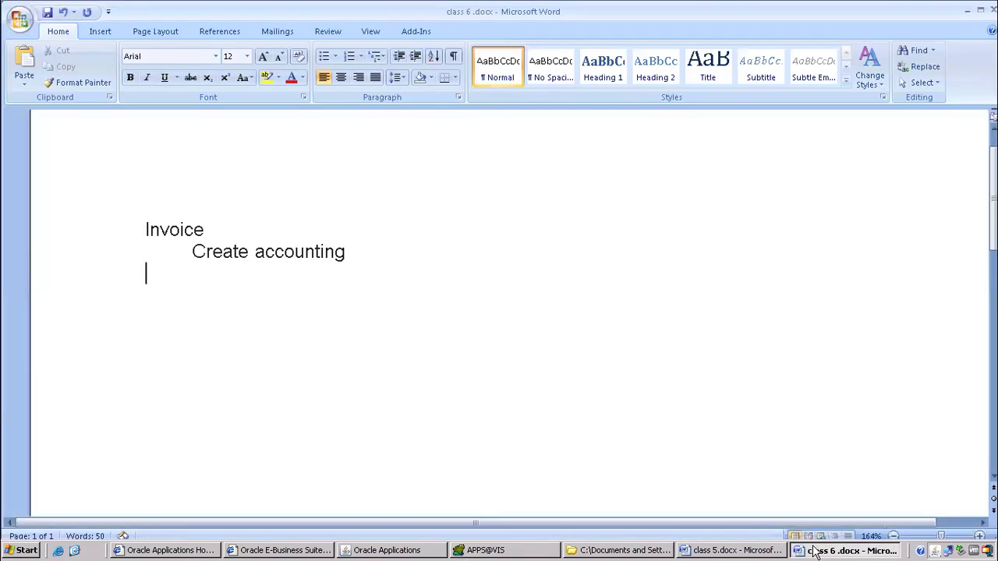
click(644, 550)
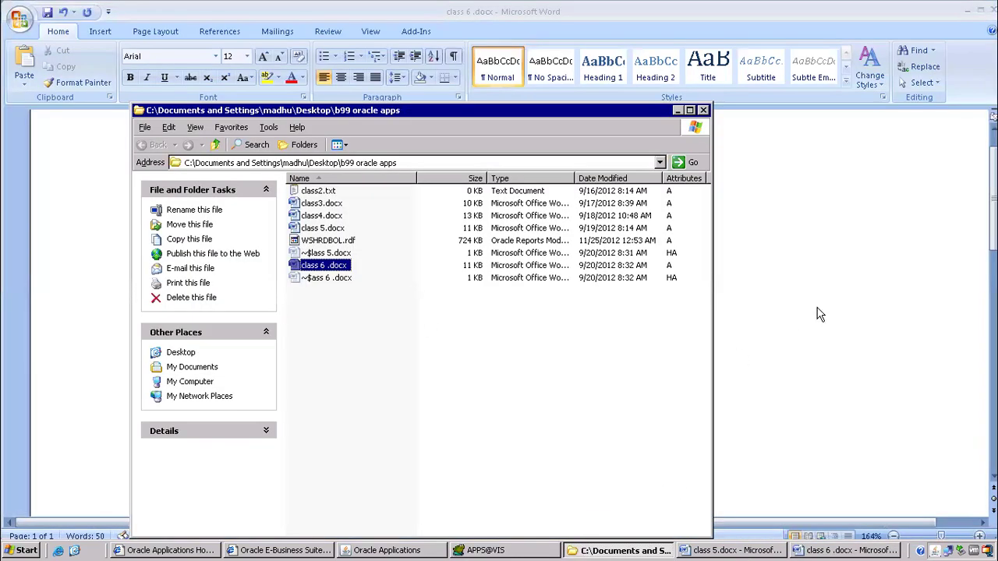
click(799, 536)
click(490, 551)
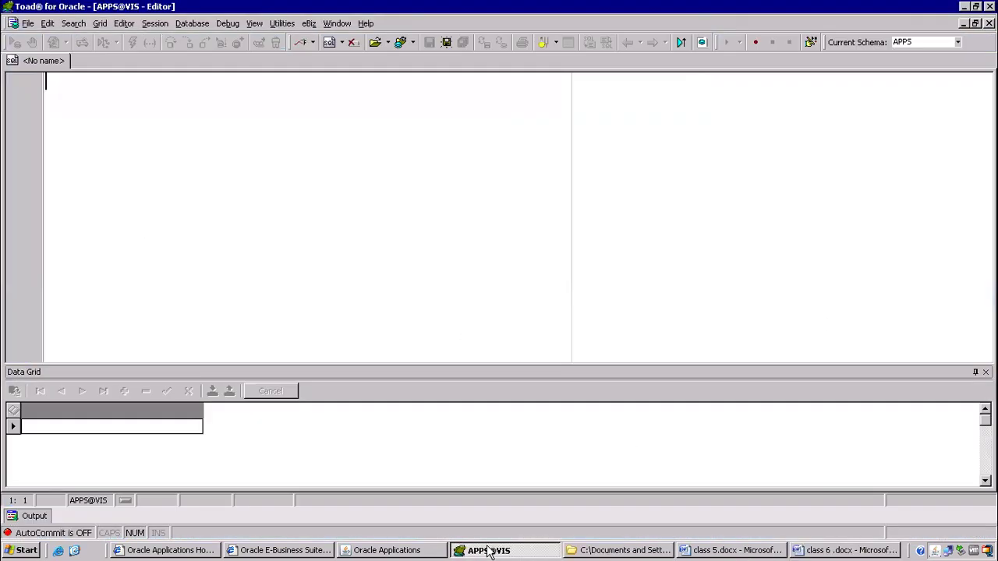
text(select * from)
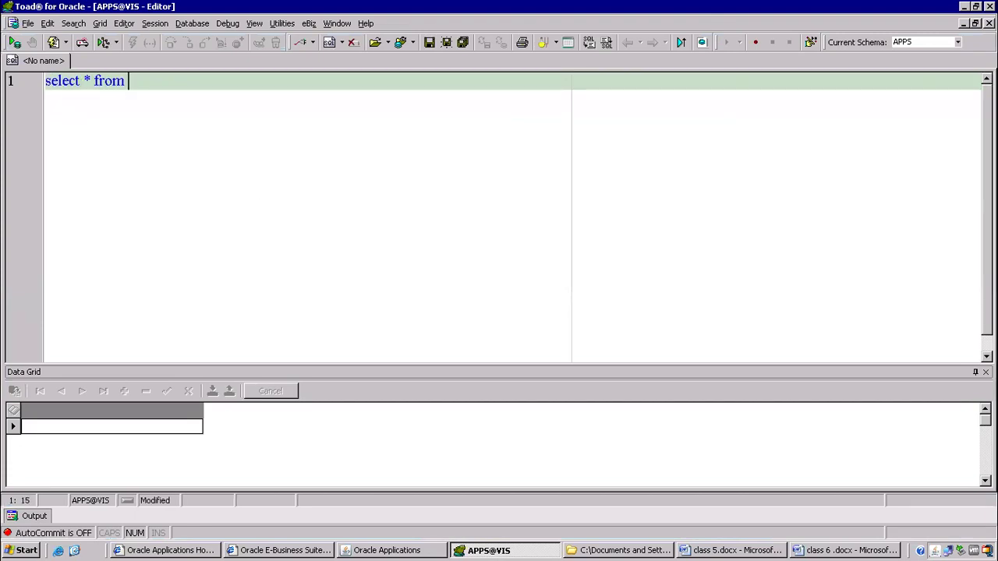
text( ra_custom)
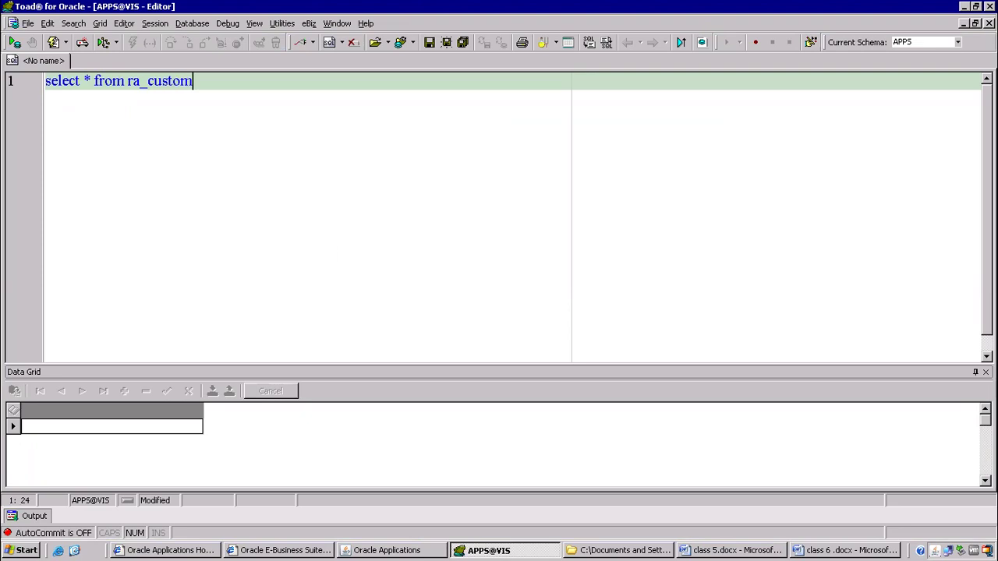
text(er_trx_all)
key(F9)
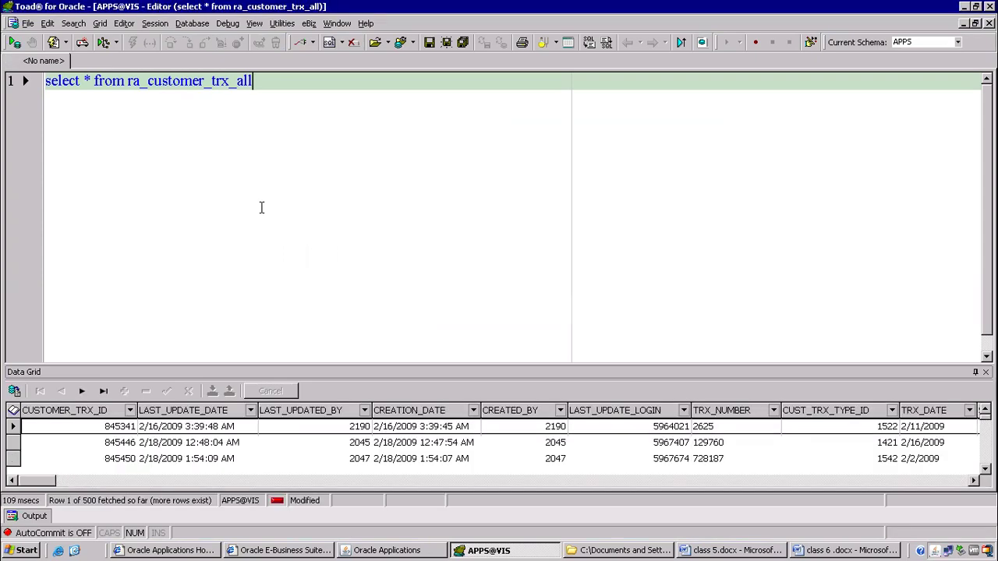
Sort the results by CREATION_DATE descending and copy the latest TRX_NUMBER, 10049488.
click(427, 410)
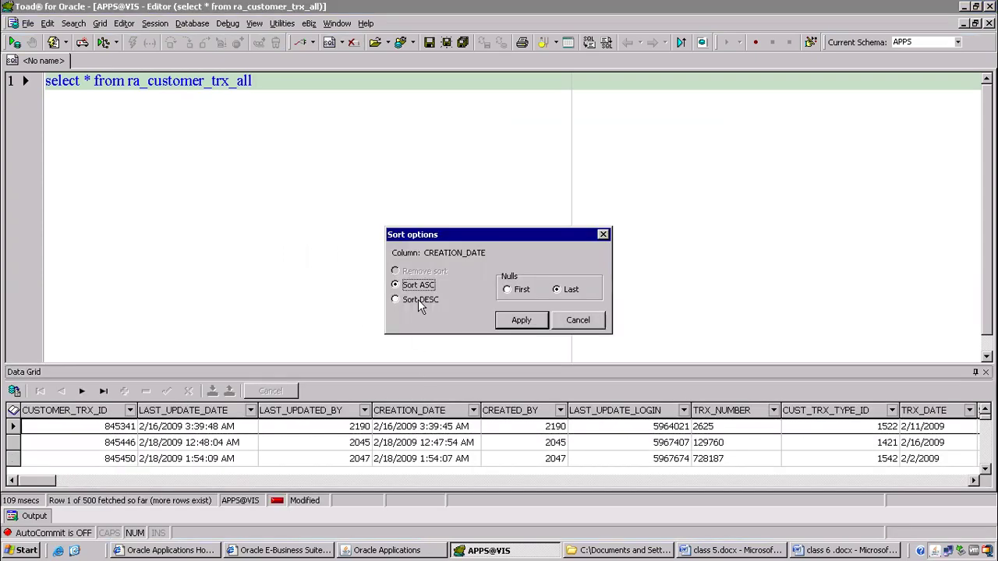
click(427, 305)
click(538, 323)
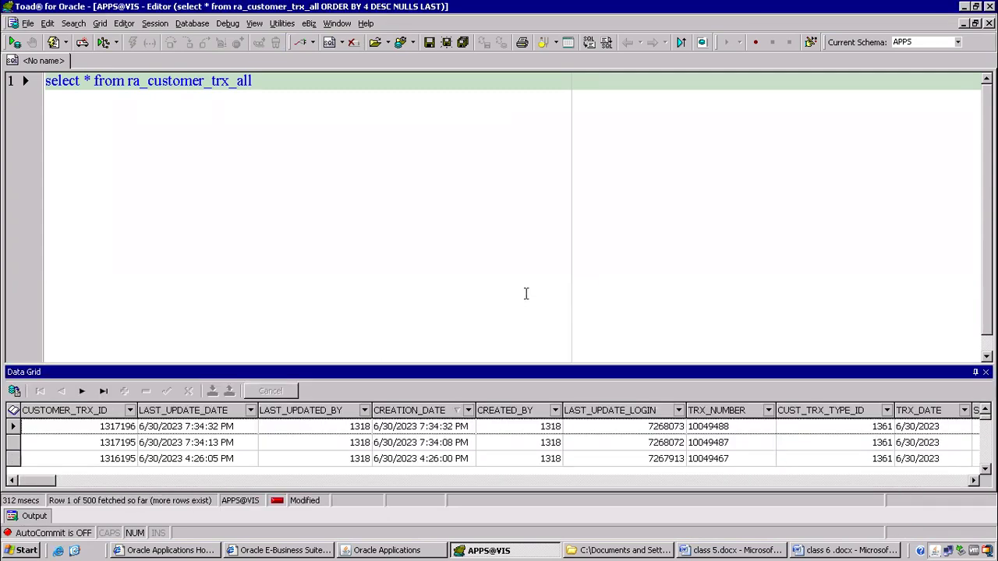
click(717, 429)
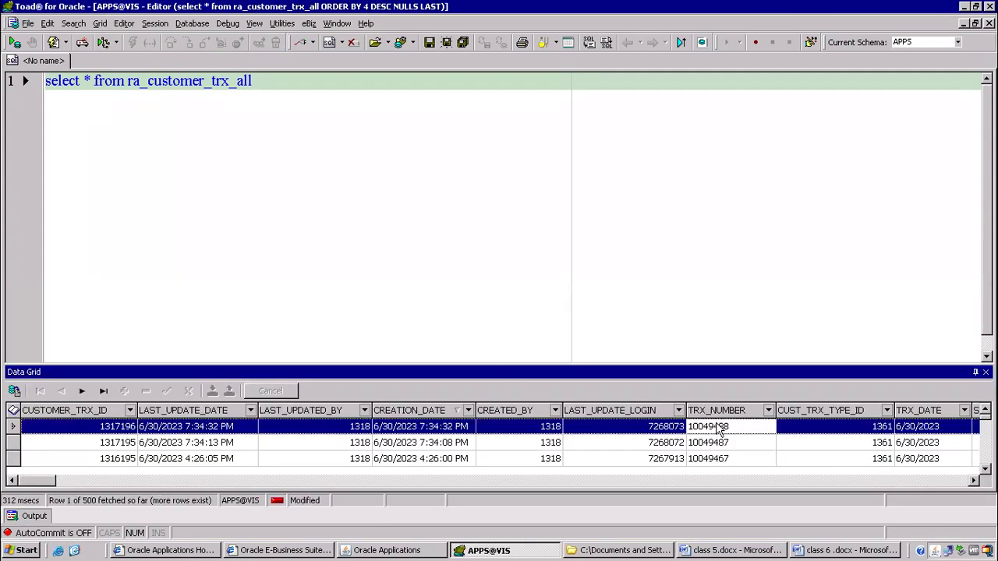
click(717, 428)
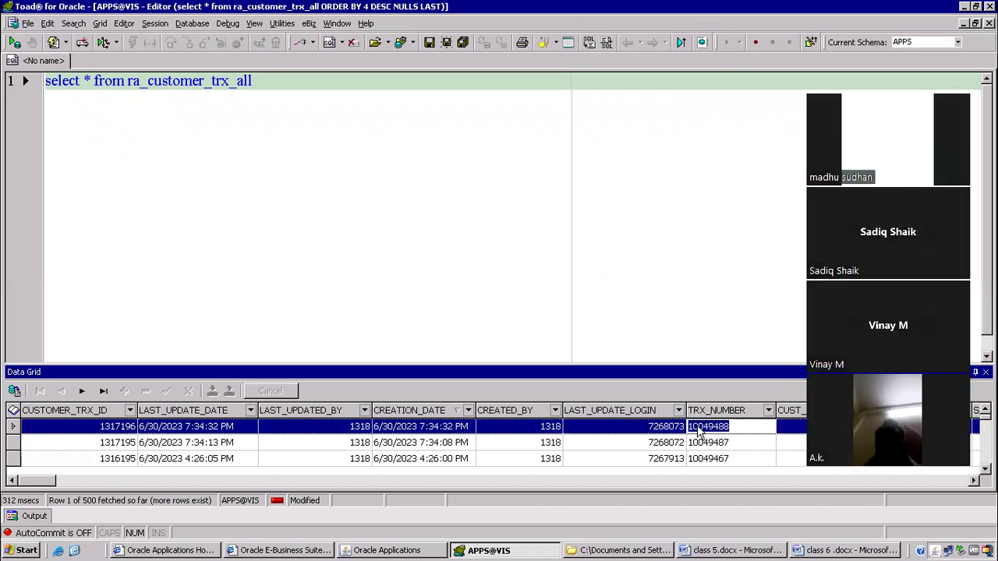
key(alt+Tab)
key(alt+Tab)
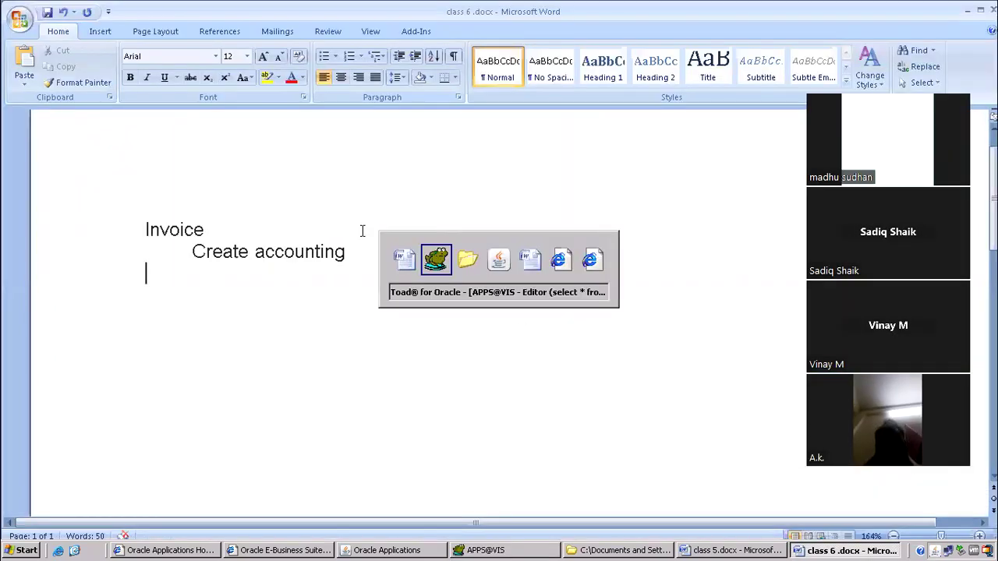
key(alt+Tab)
Switch to the Receivables, Vision Operations (USA) responsibility and open the Transactions form.
click(122, 48)
text(re%)
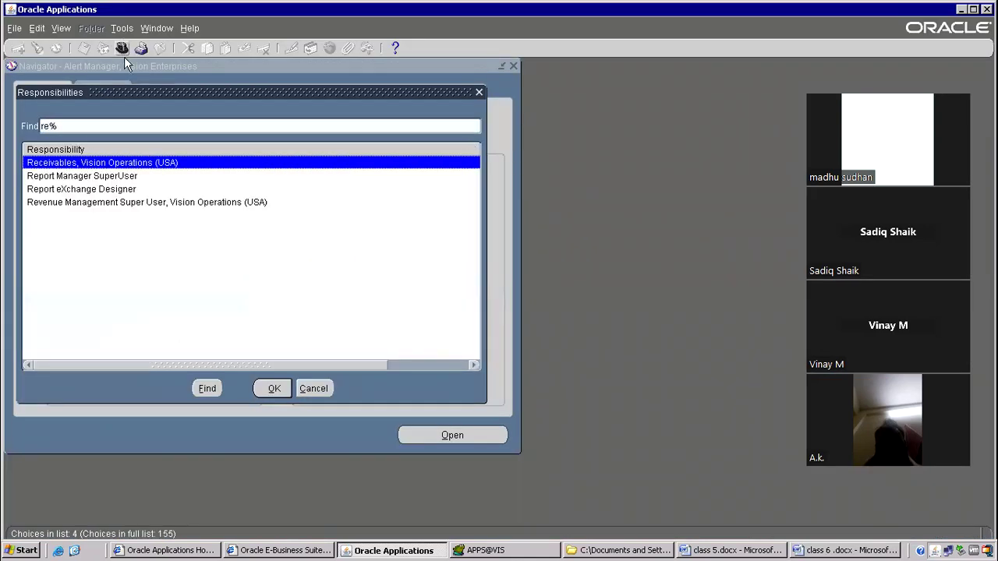
double_click(99, 165)
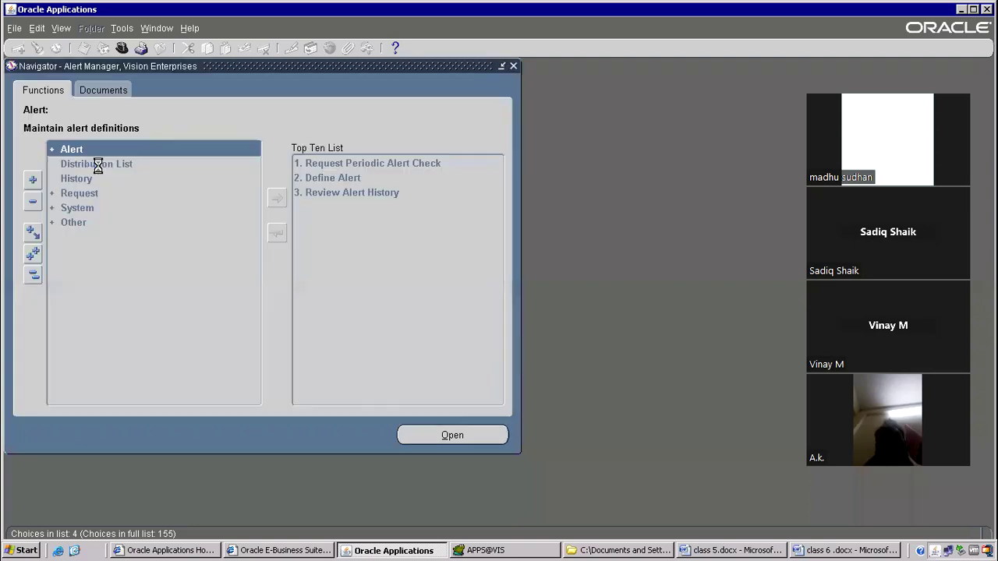
double_click(81, 179)
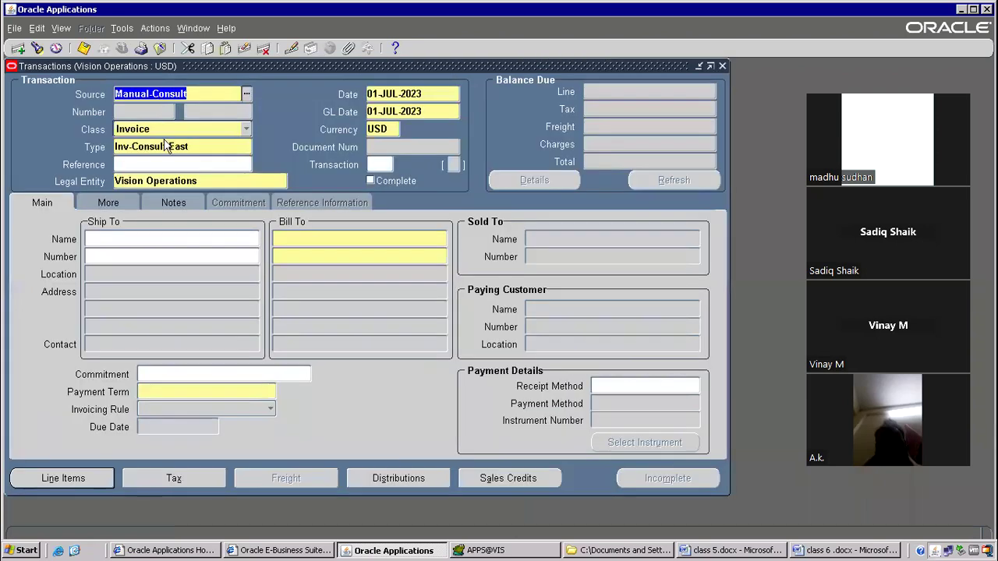
Query invoice 10049488 in the Transactions form by pasting its number.
key(F11)
click(204, 110)
text(100488)
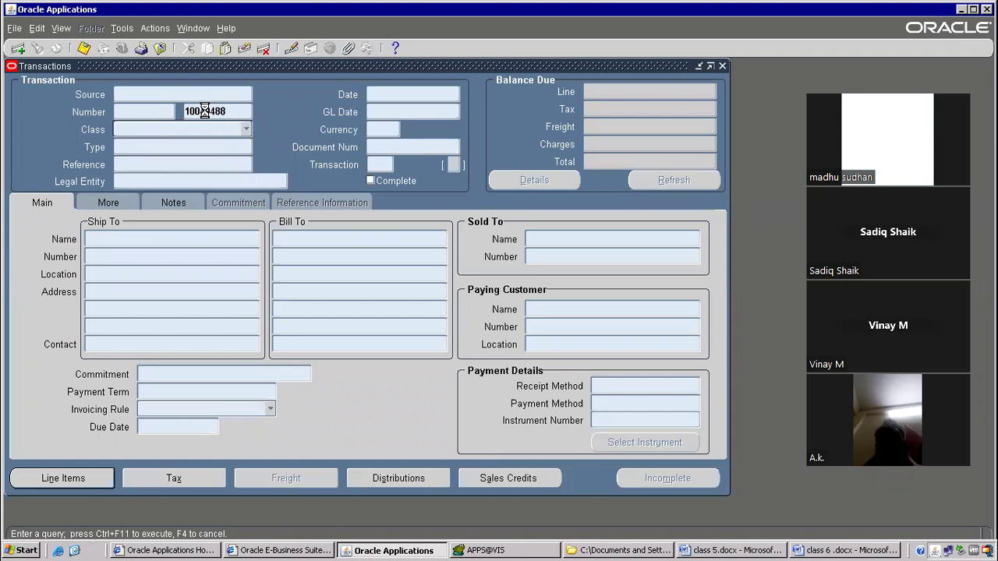
double_click(143, 163)
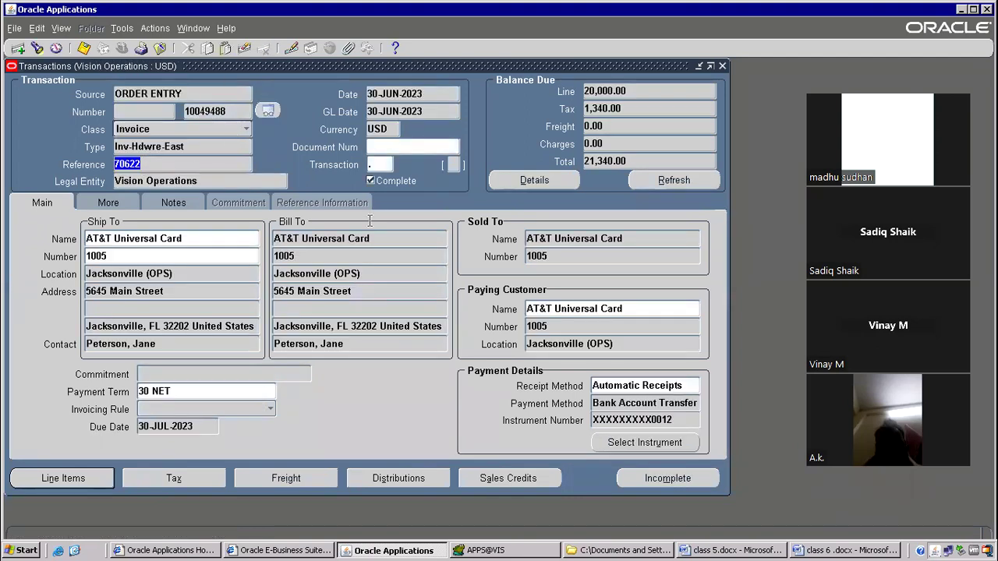
click(121, 29)
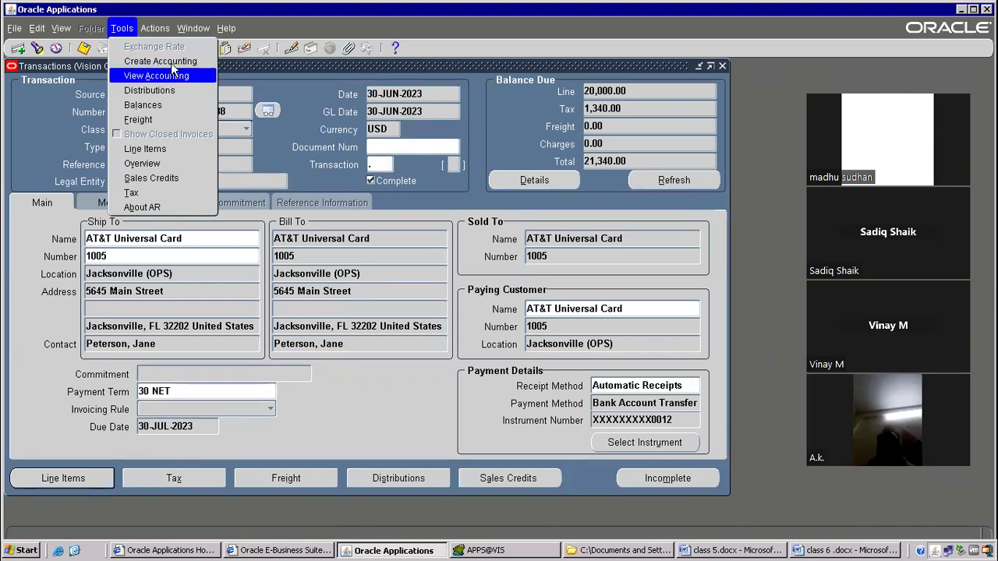
click(159, 61)
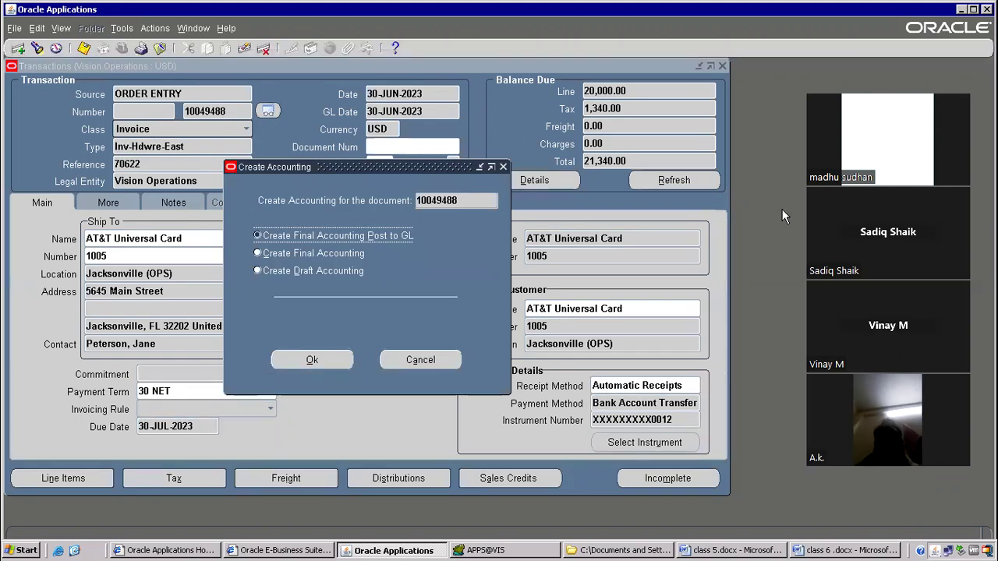
Create Final Accounting for invoice 10049488 and acknowledge the success message.
drag(332, 166, 310, 74)
click(257, 179)
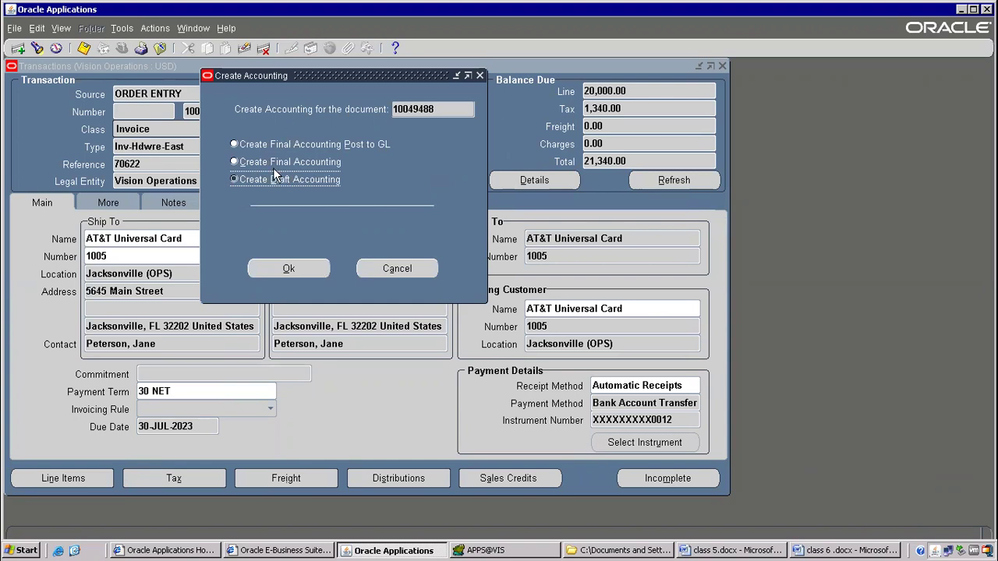
click(289, 163)
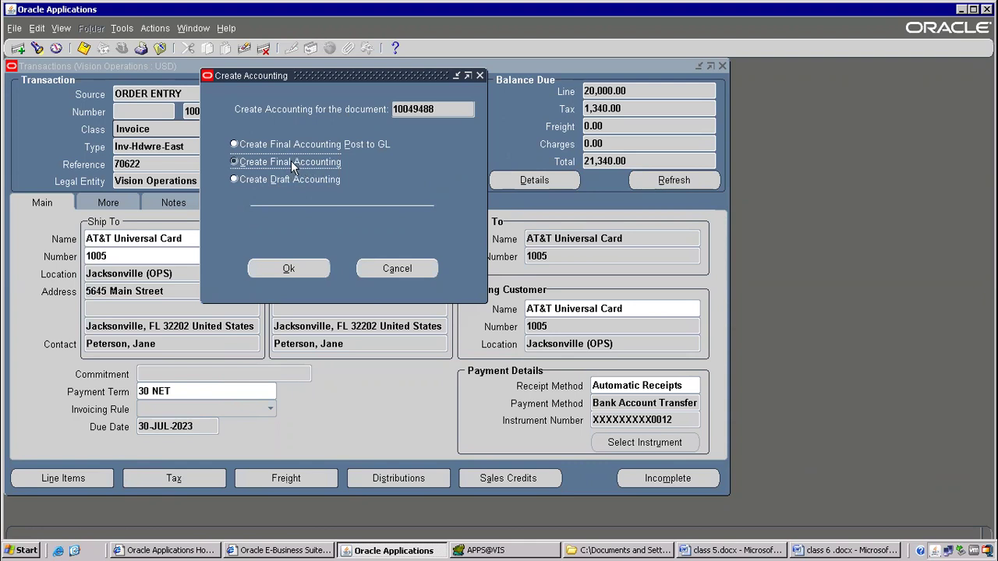
click(285, 145)
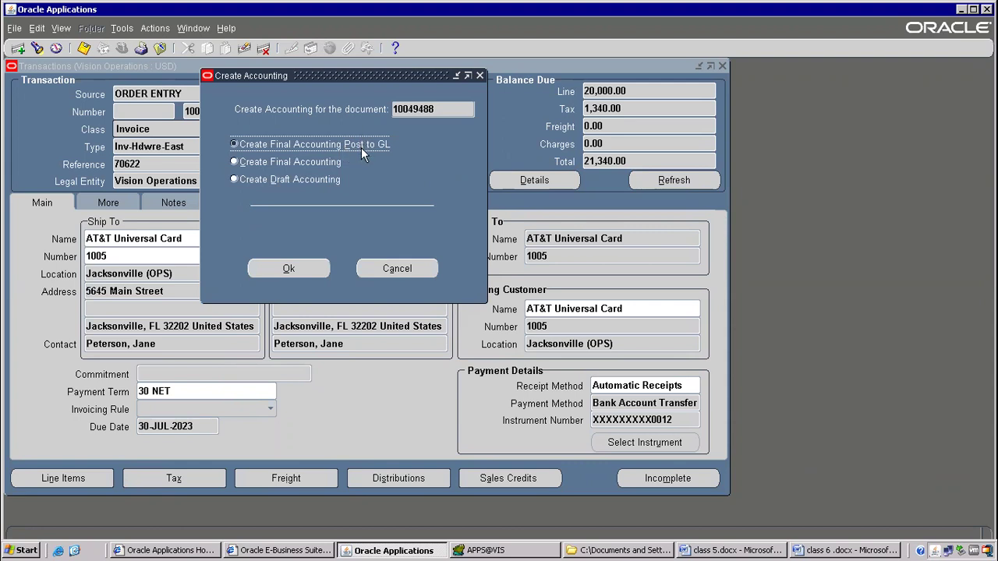
click(294, 160)
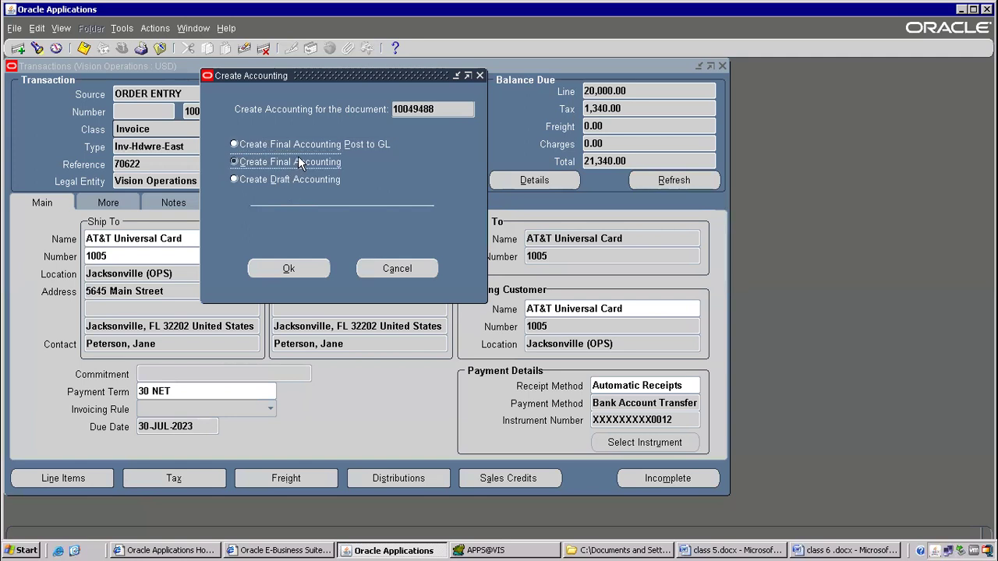
drag(326, 77, 326, 130)
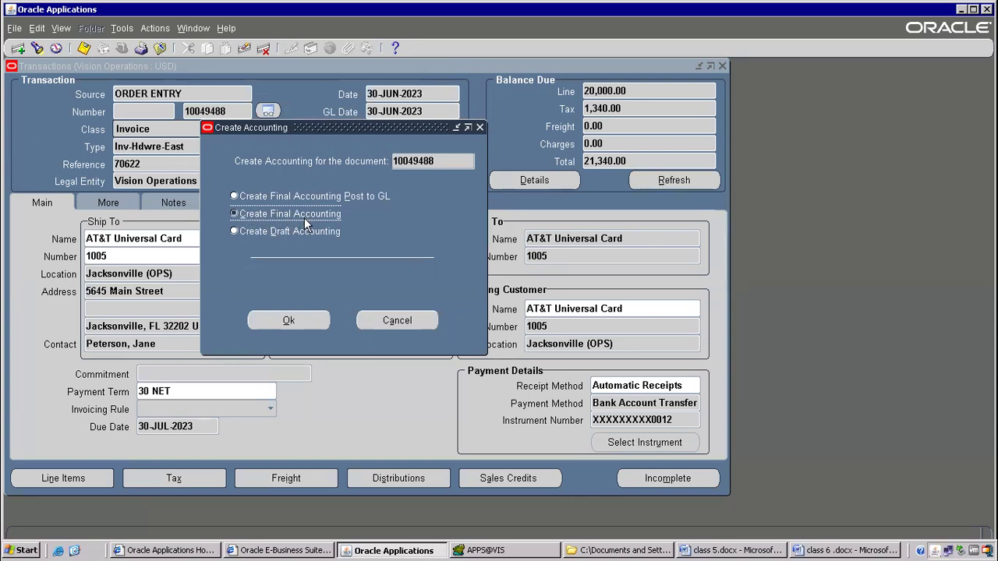
click(301, 317)
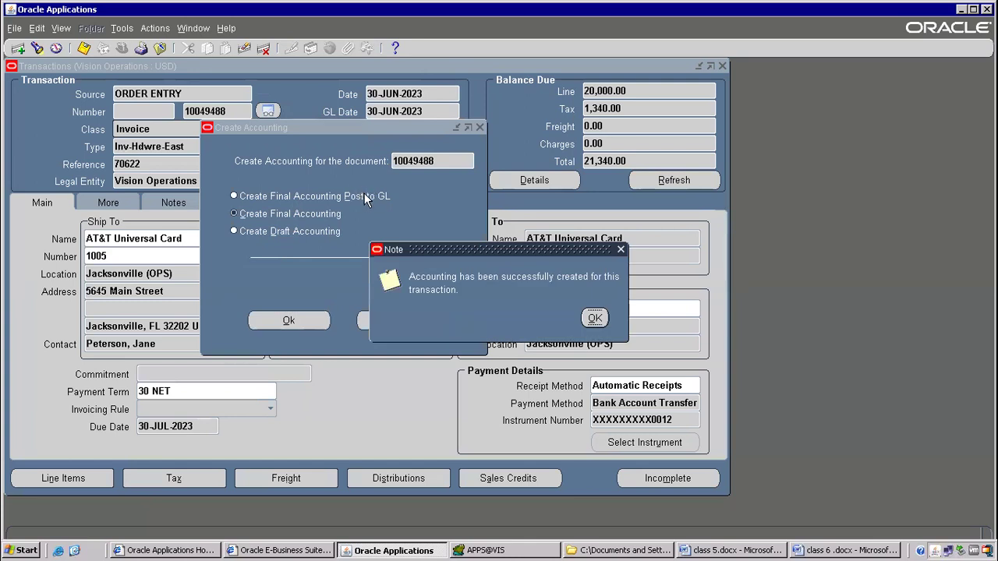
click(595, 320)
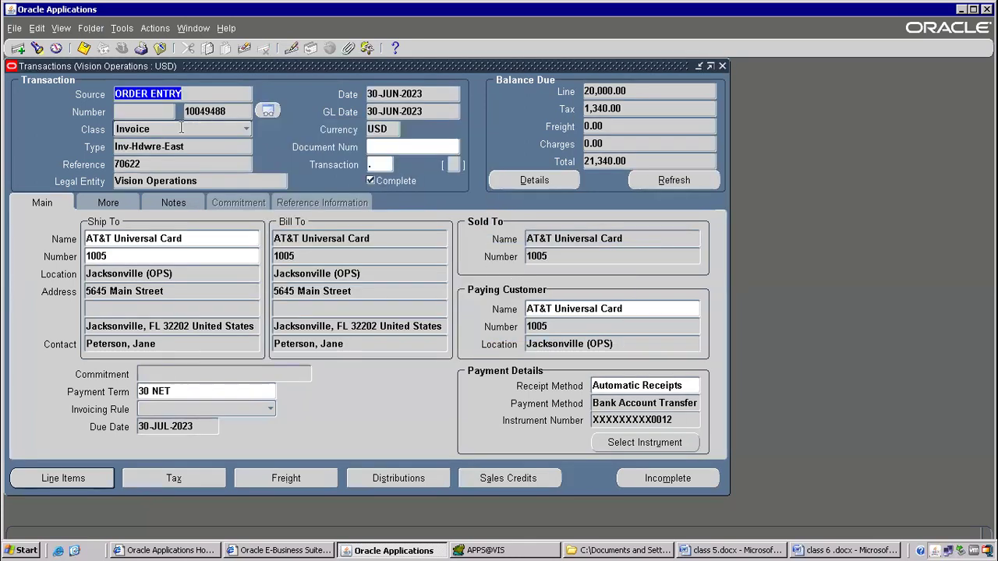
View the invoice's accounting lines: receivable 21,340.00, revenue 20,000.00, tax 1,340.00, maximized.
click(120, 28)
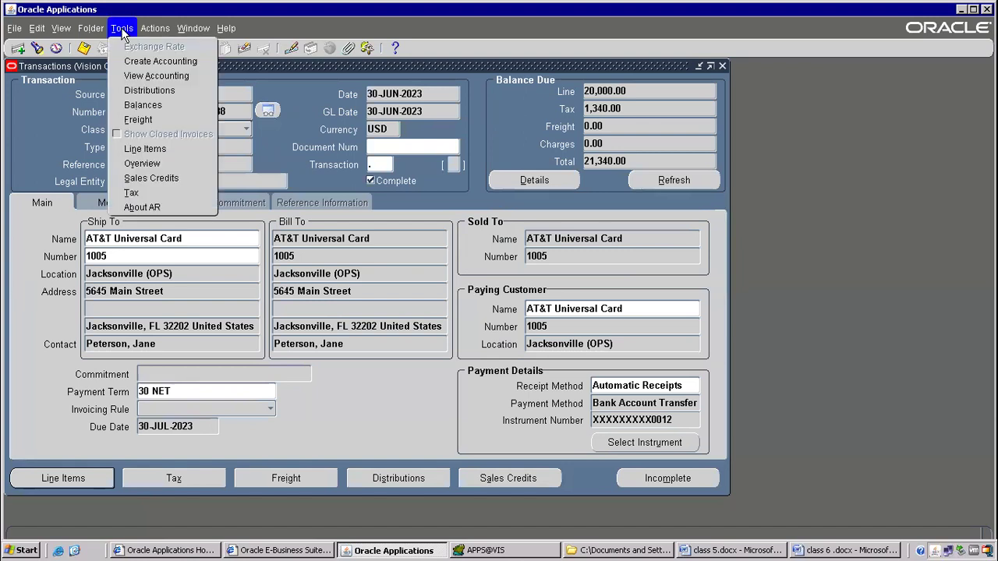
click(137, 75)
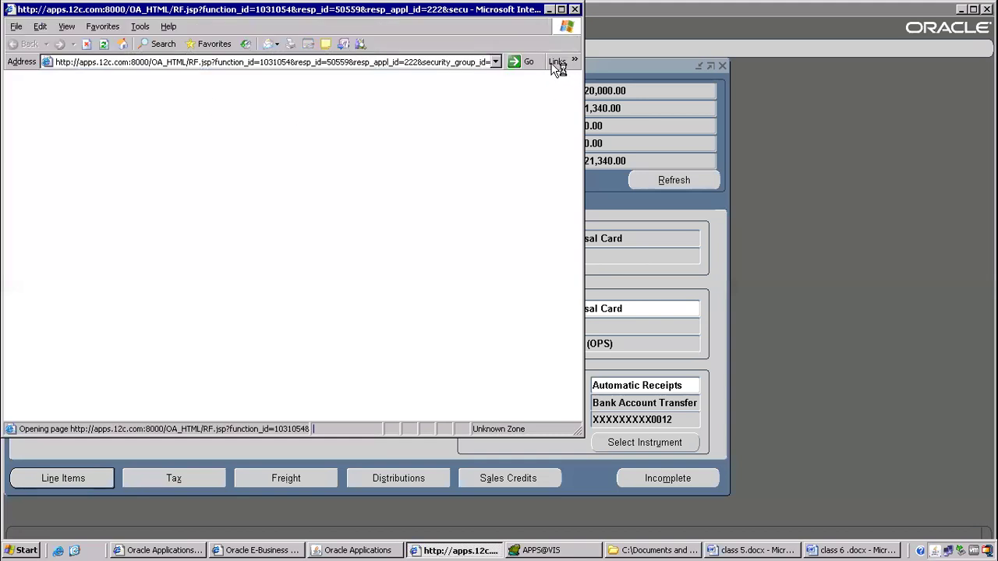
click(561, 10)
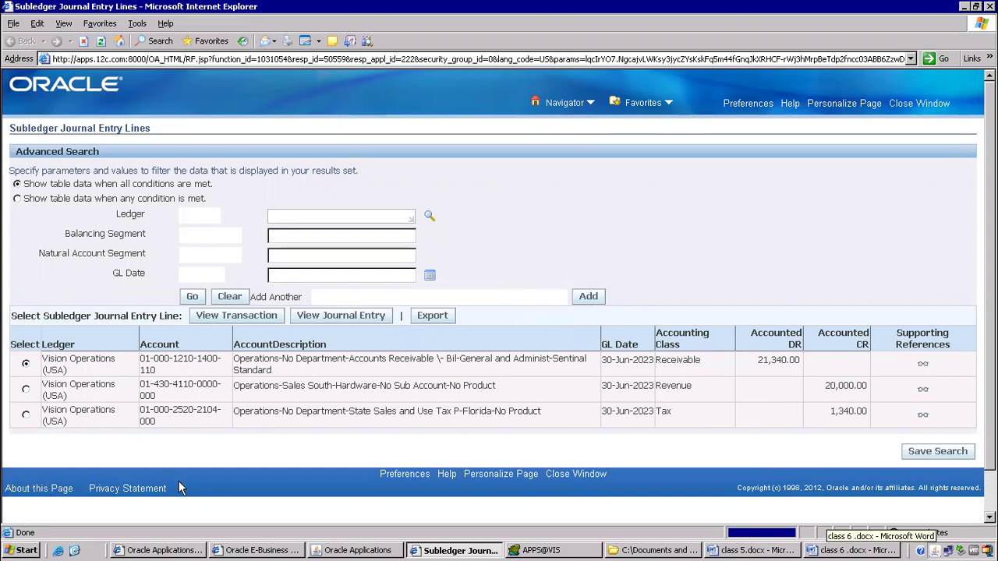
click(50, 491)
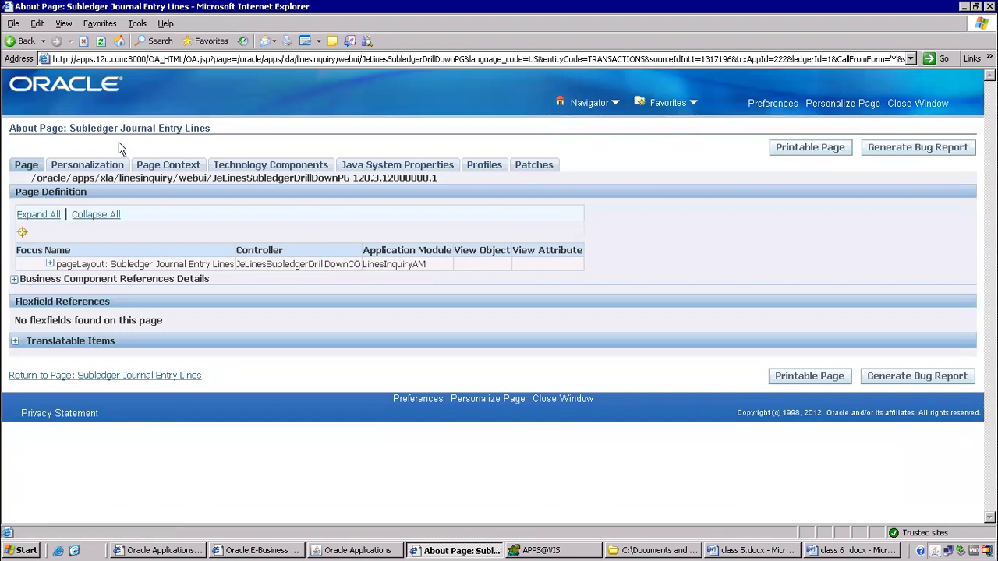
Expand Business Component References Details on the About page and open the JeLinesInqVO view object.
drag(24, 284, 206, 279)
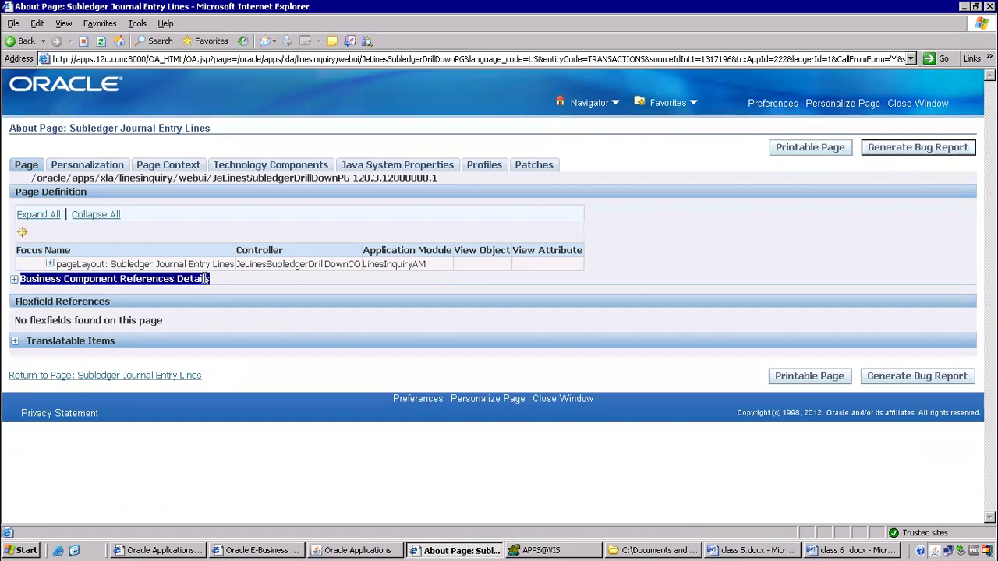
click(14, 280)
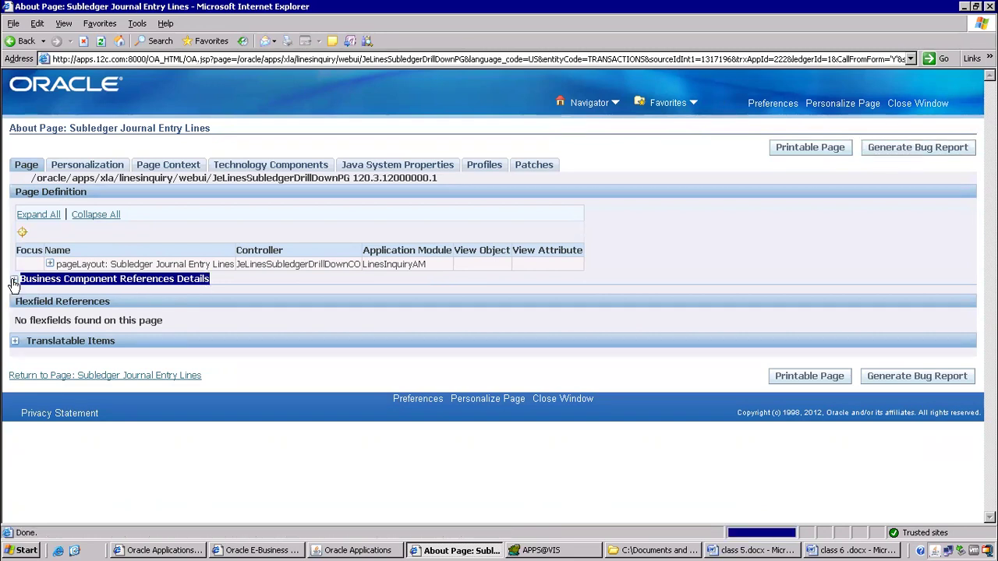
scroll(413, 316, down, 5)
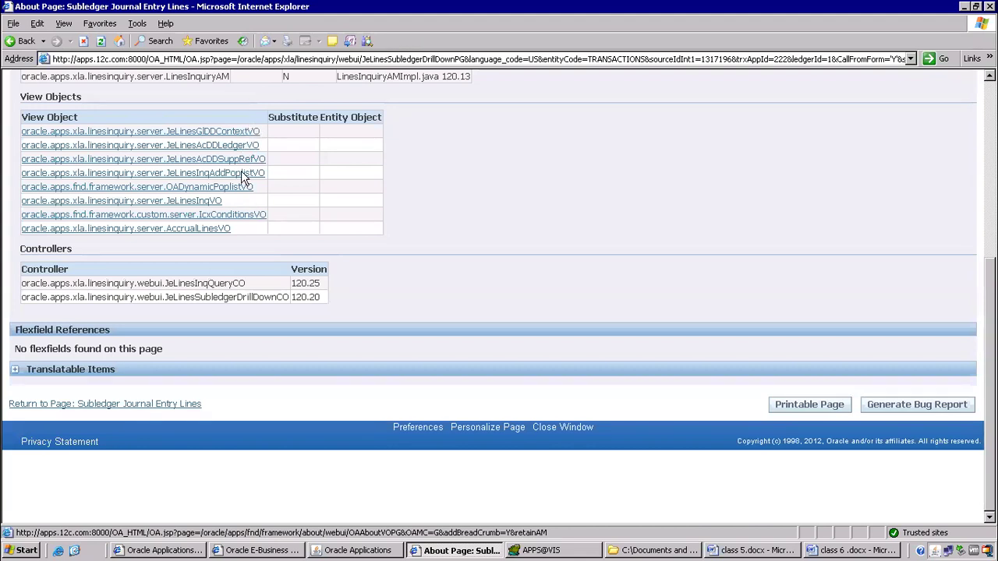
click(204, 204)
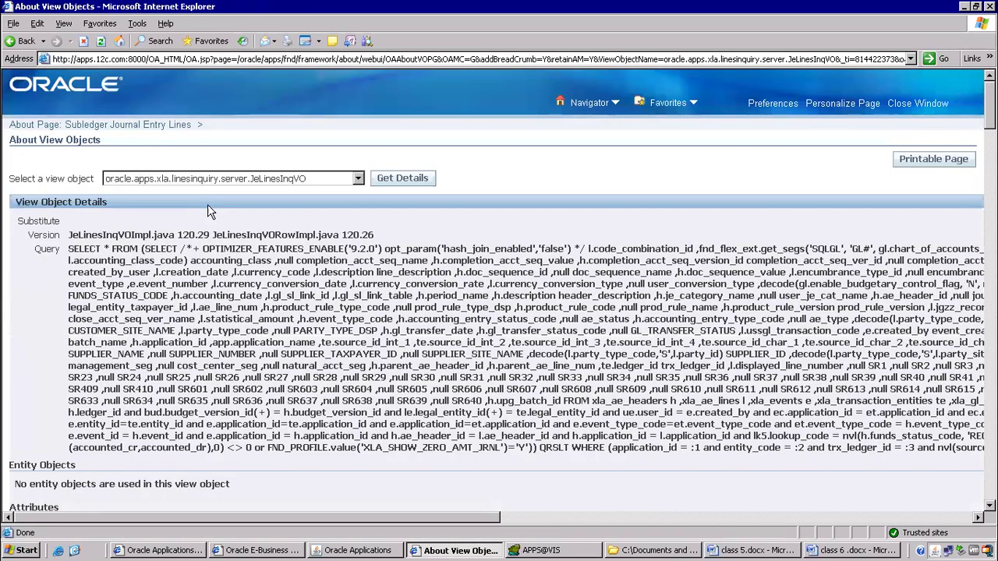
Select and copy the full SQL query text of the JeLinesInqVO view object.
scroll(535, 246, down, 3)
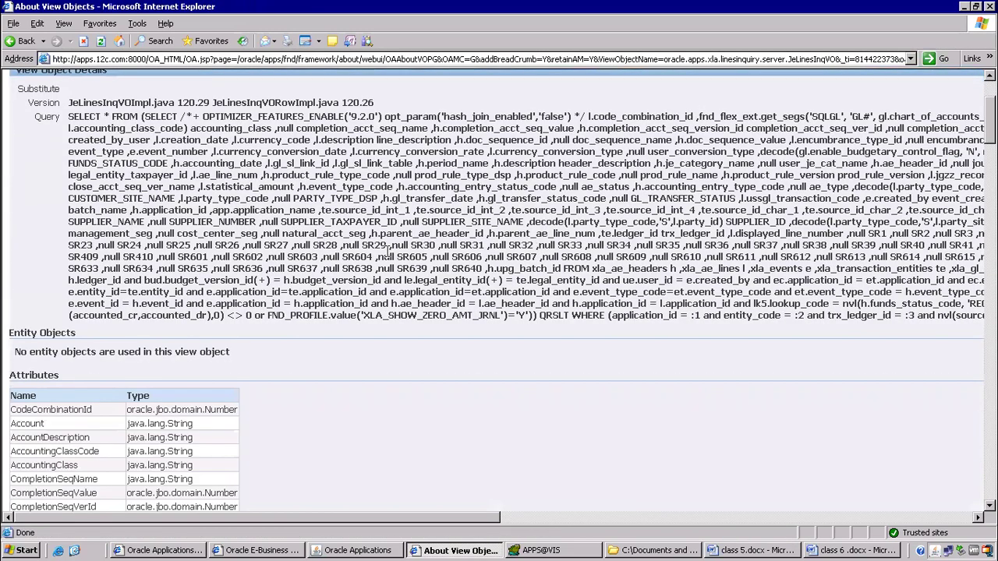
triple_click(333, 174)
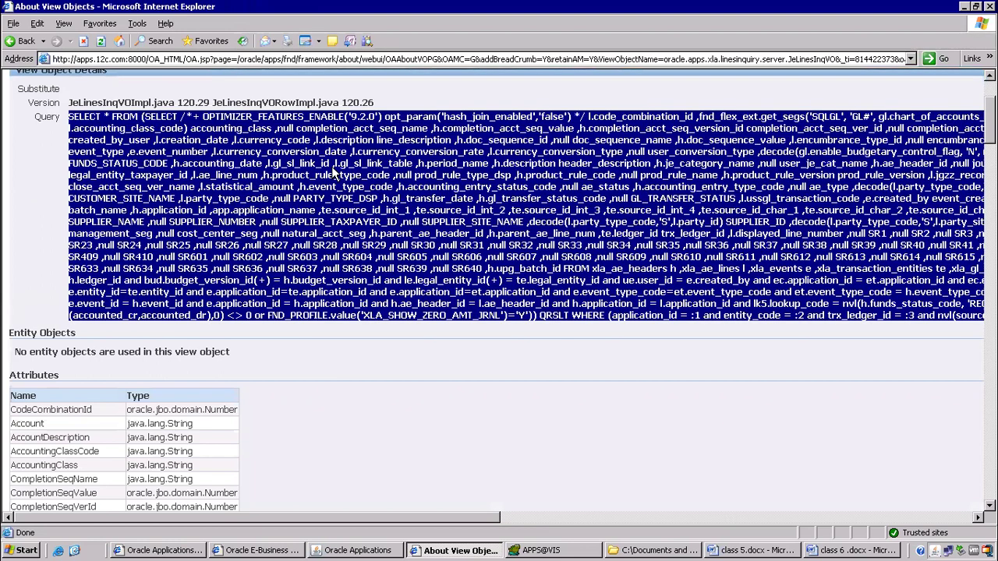
right_click(333, 174)
click(359, 193)
right_click(537, 134)
click(566, 146)
click(558, 550)
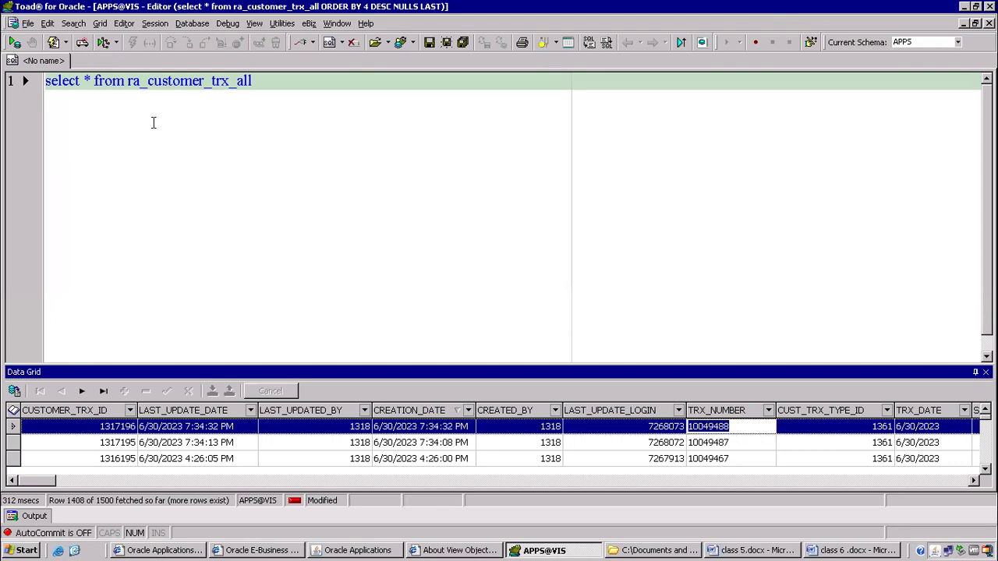
Dismiss the error message and select a row in the ra_customer_trx_all results grid.
click(615, 313)
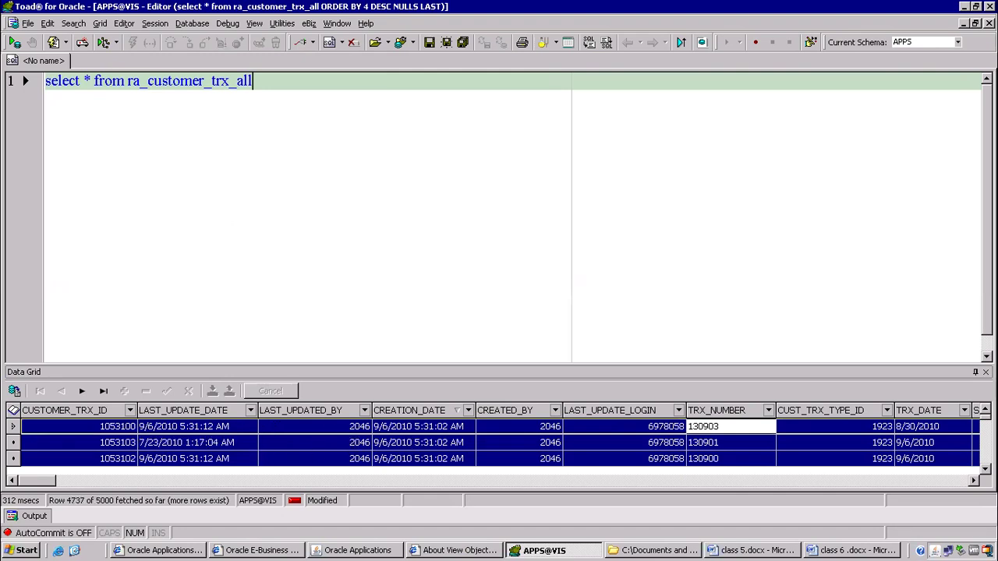
click(319, 430)
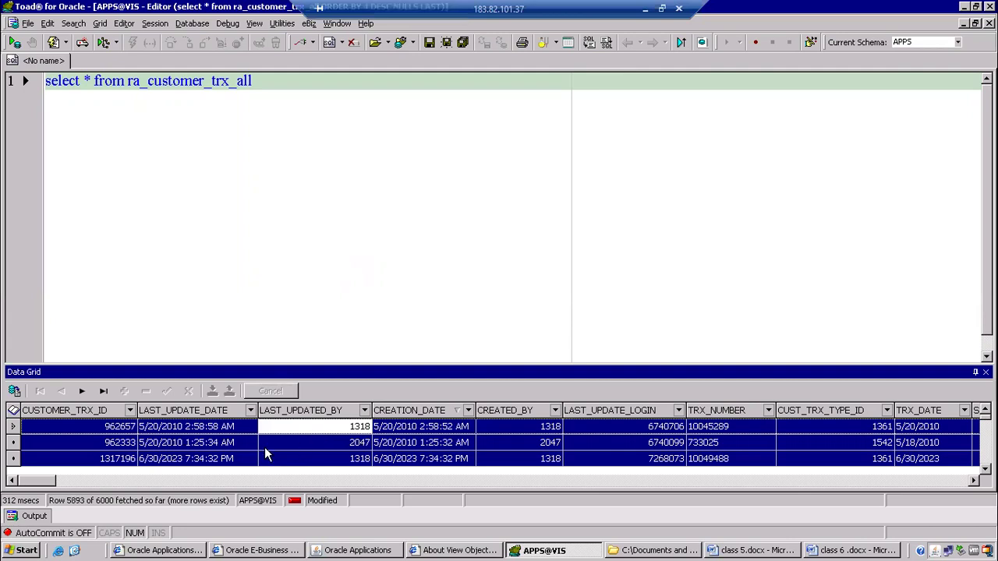
click(285, 456)
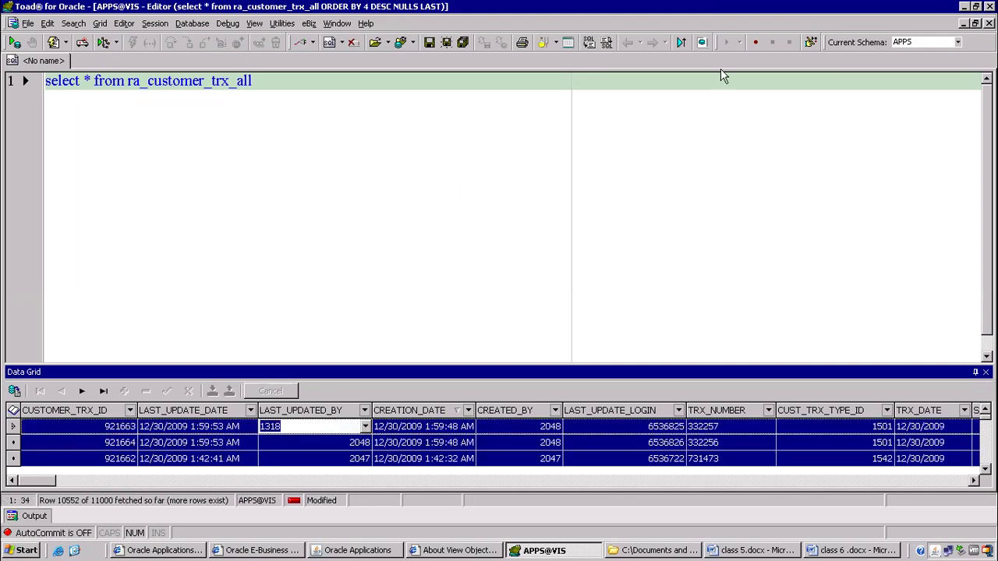
click(210, 241)
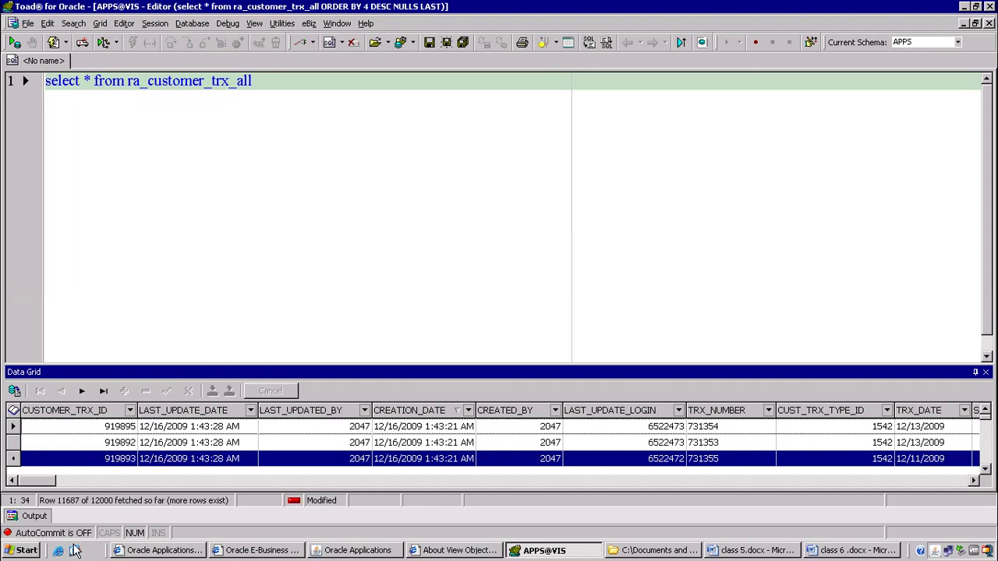
key(super)
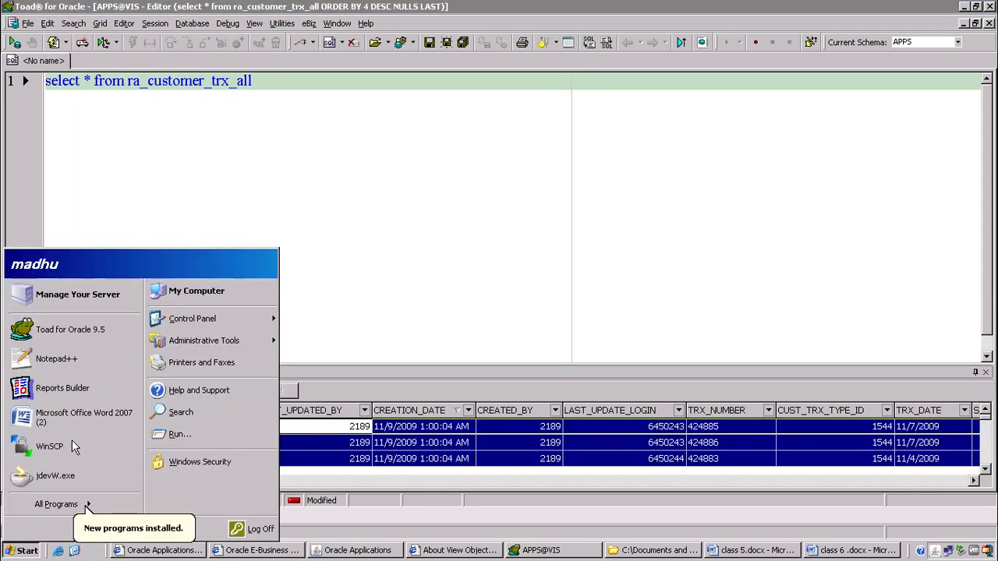
click(67, 333)
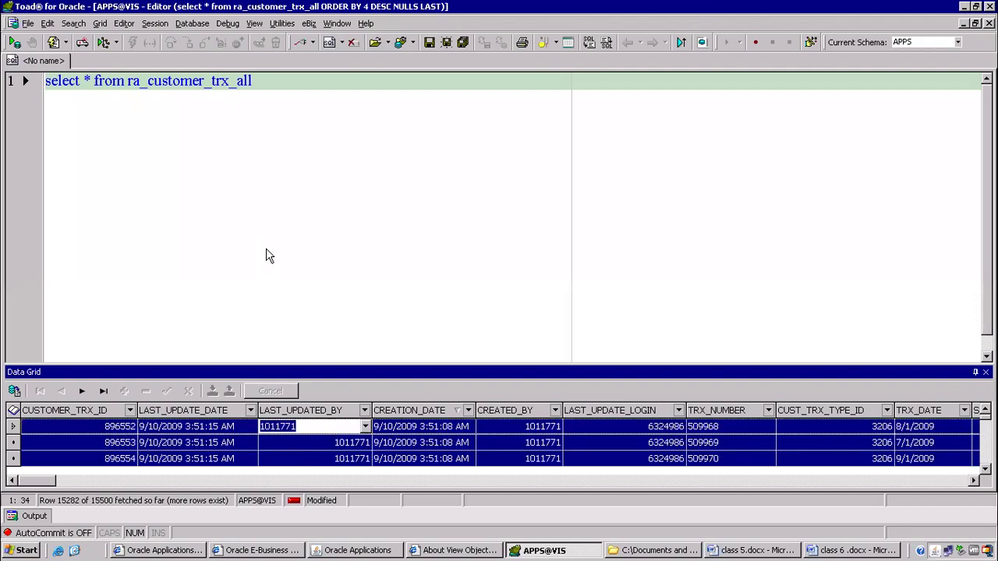
Restore the APPS@VIS Toad session, cancelling the save prompt so the query is kept.
key(shift+Left)
key(shift+Left)
key(shift+Left)
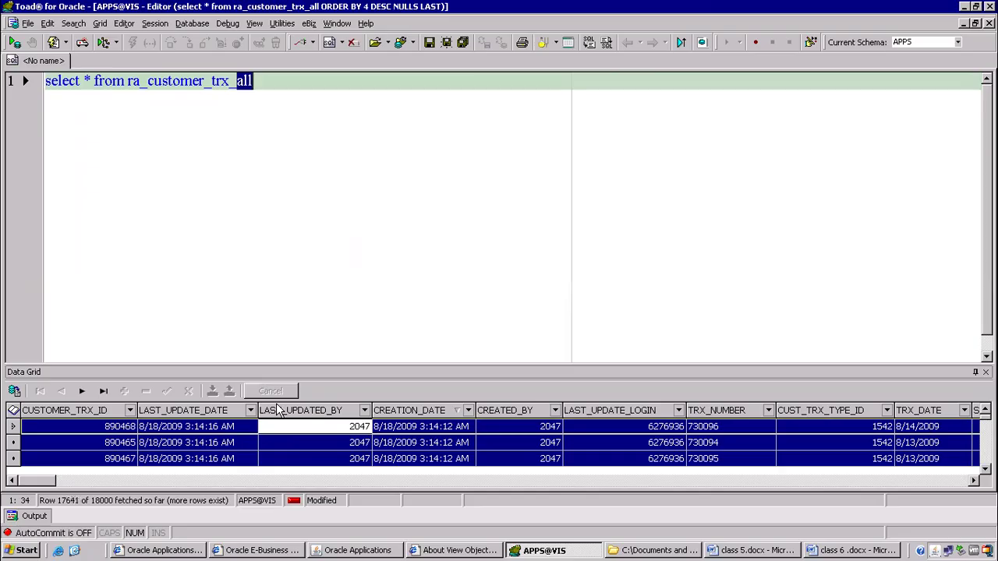
key(super+d)
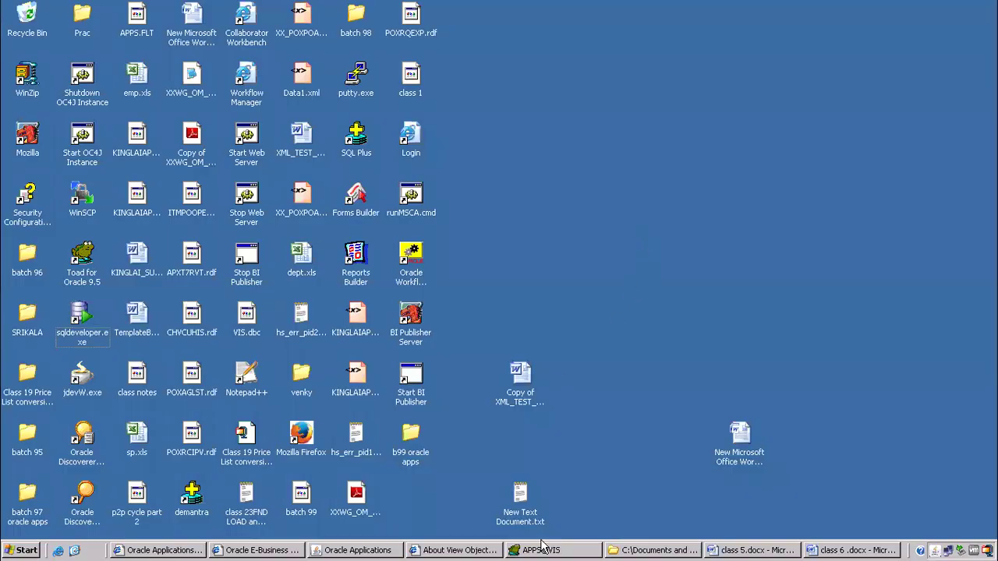
click(538, 549)
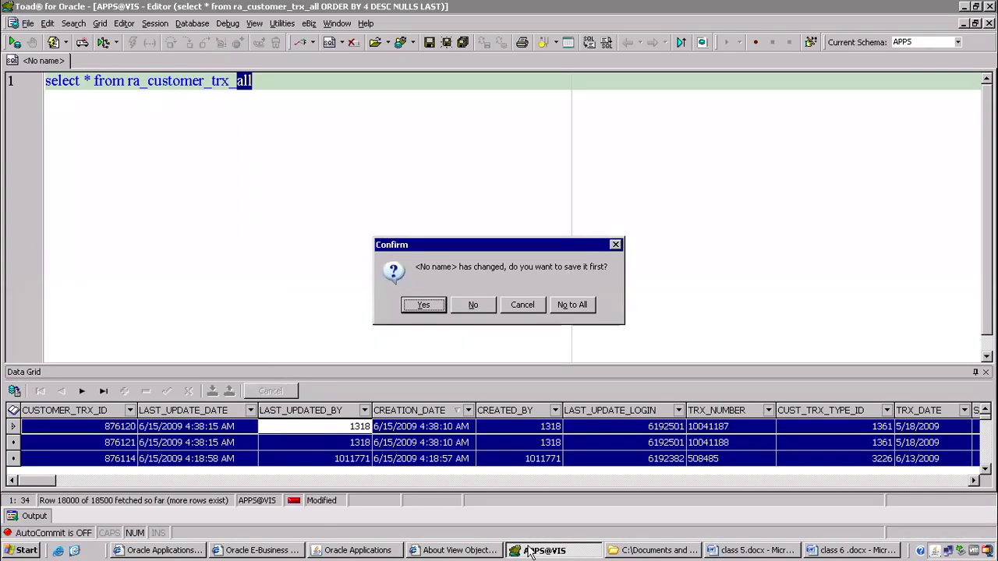
click(516, 306)
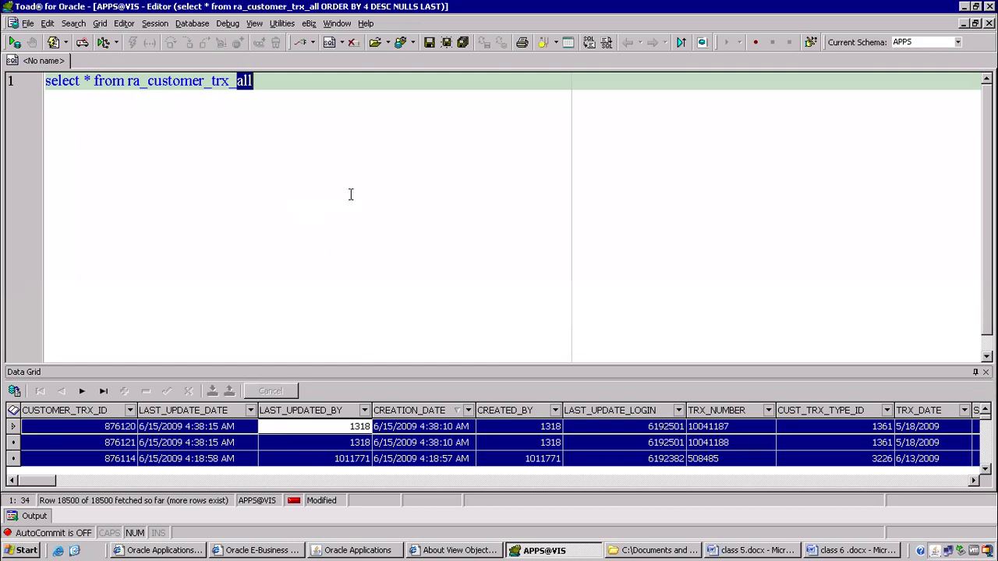
click(253, 81)
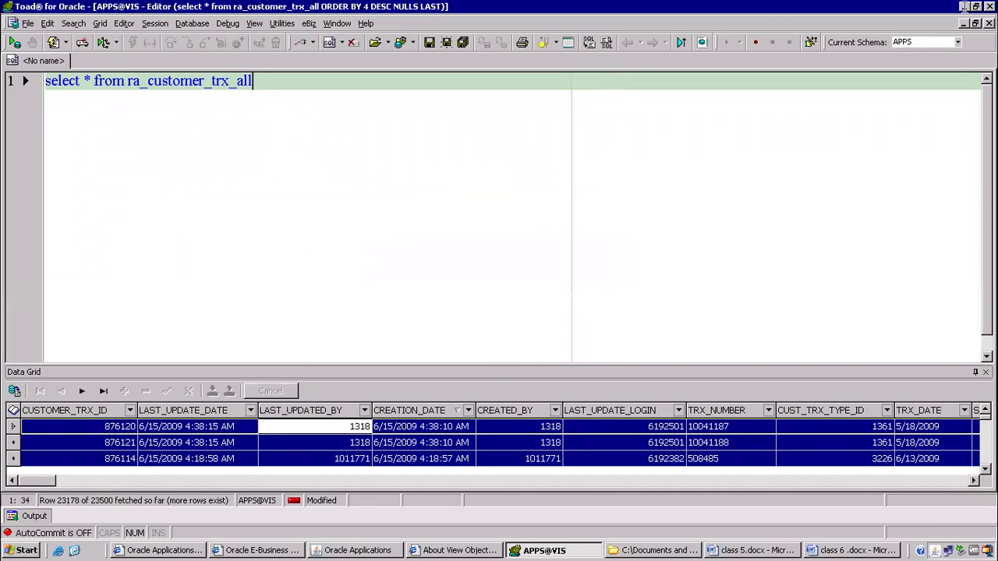
key(ctrl+a)
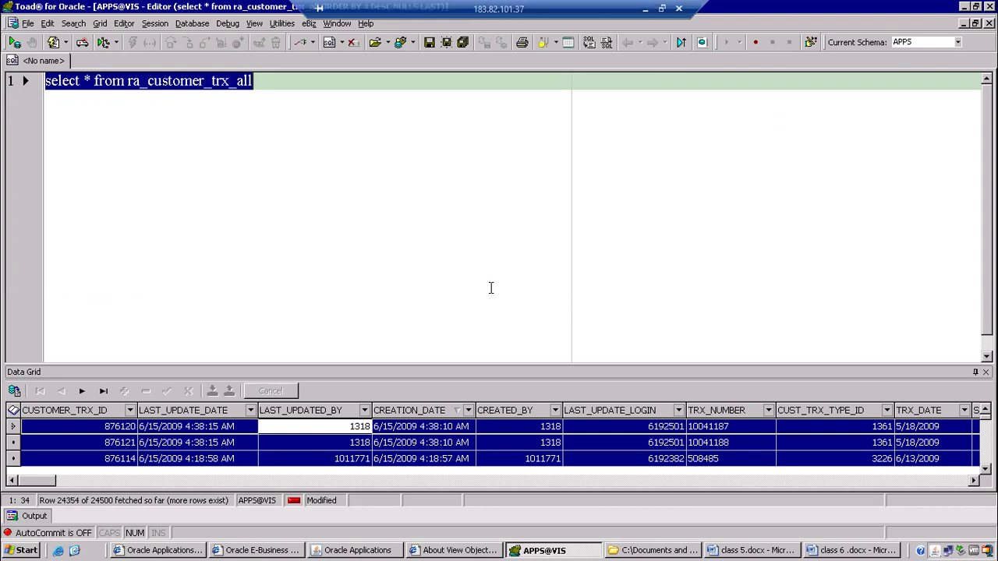
click(490, 288)
key(ctrl+a)
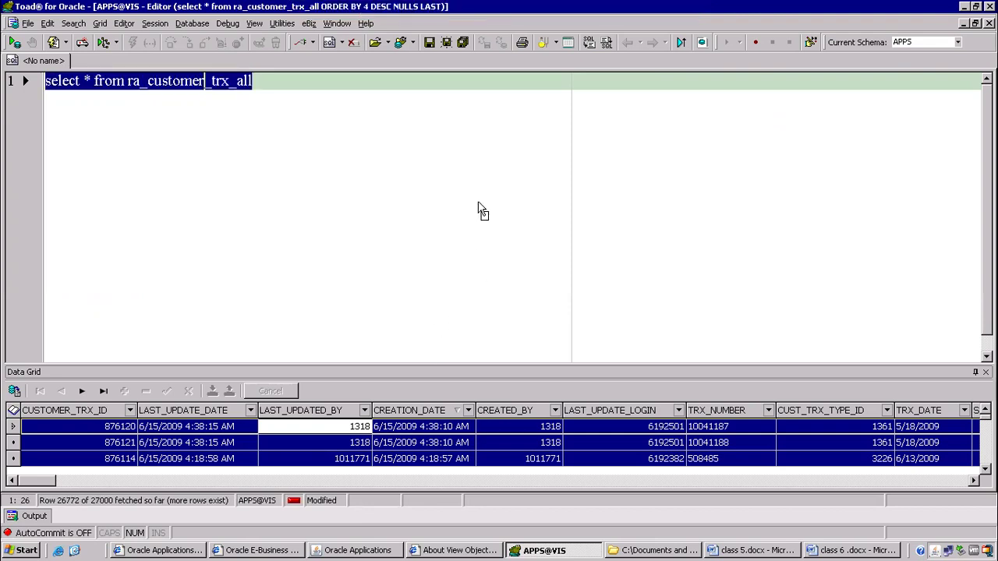
key(Right)
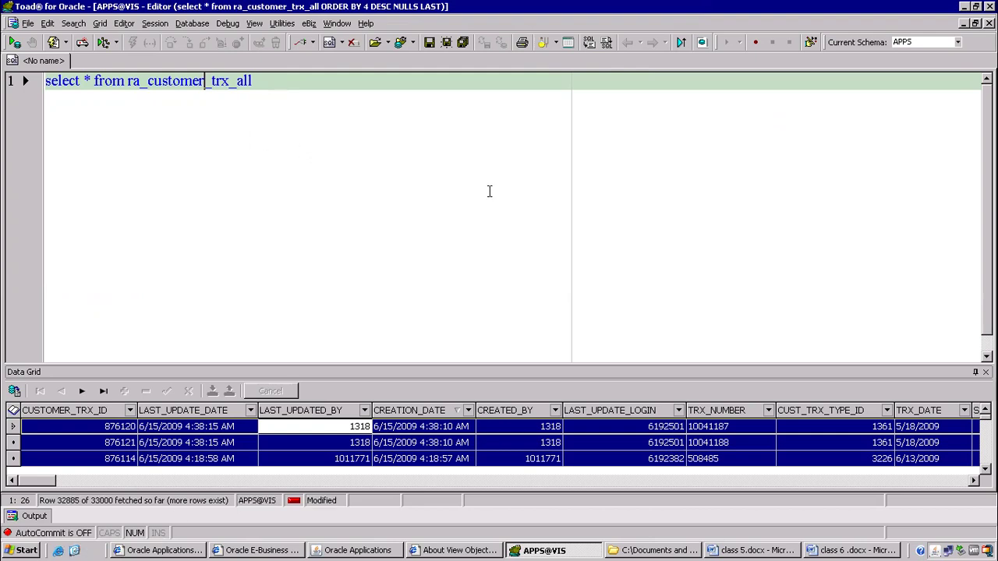
Replace the old query with the copied journal-lines SQL and format it.
click(272, 128)
key(ctrl+a)
key(Delete)
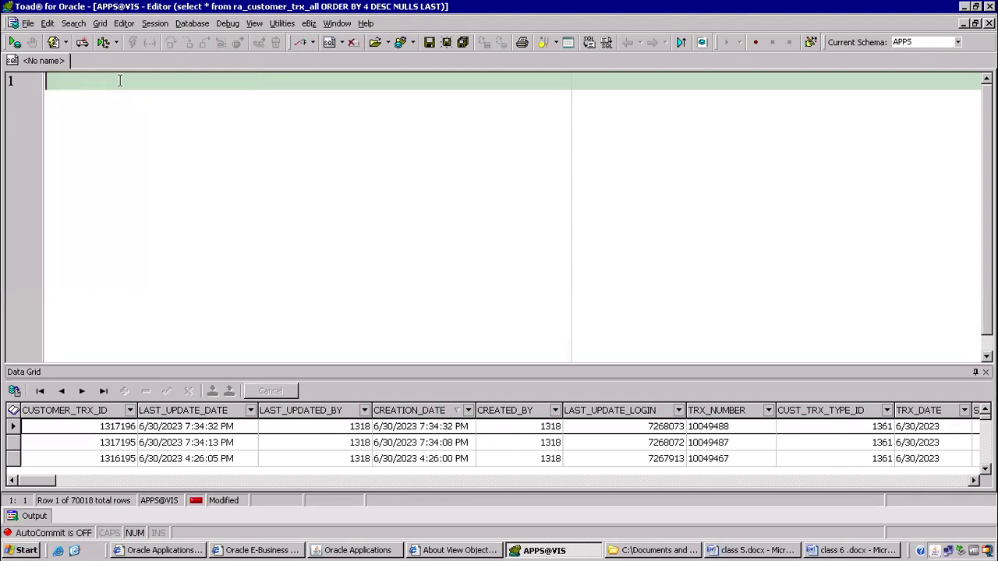
key(ctrl+v)
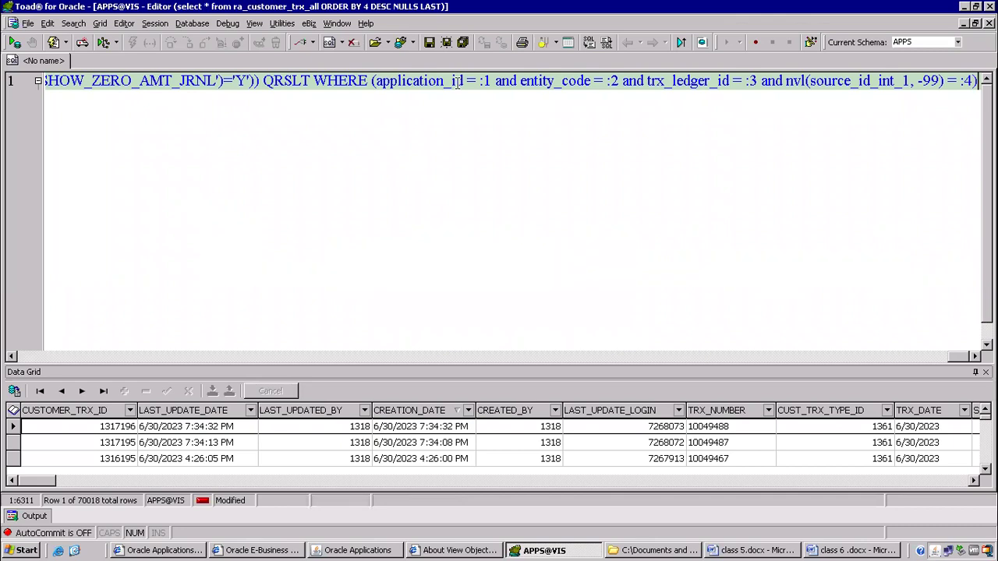
key(ctrl+shift+f)
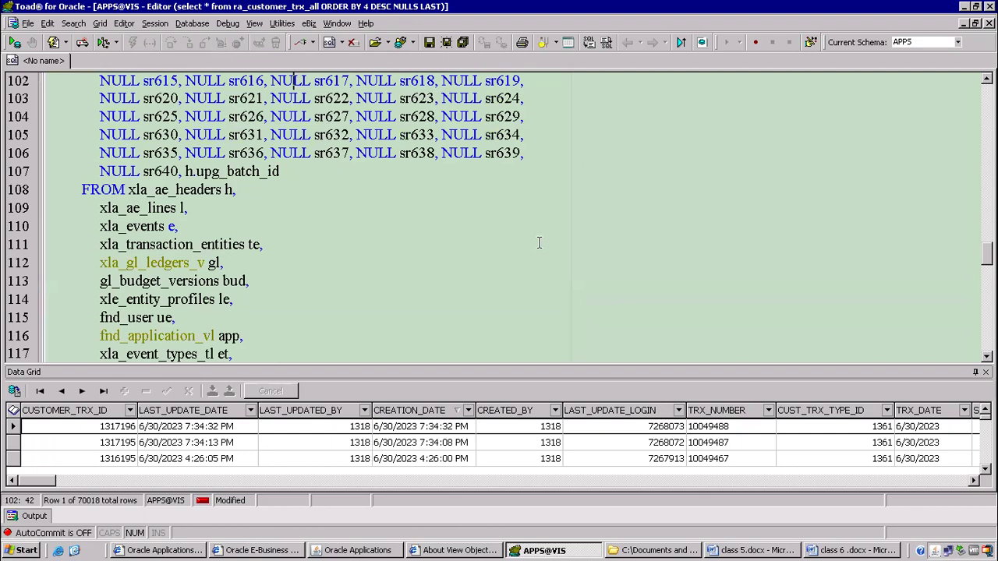
Select the four xla tables after FROM, from xla_ae_headers to xla_transaction_entities.
scroll(538, 244, up, 18)
scroll(538, 239, up, 16)
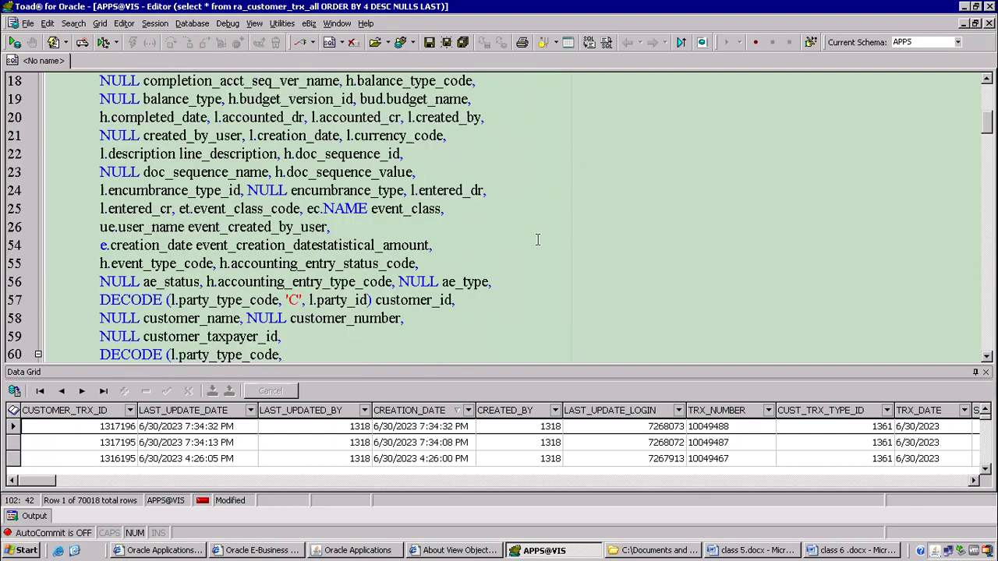
scroll(480, 235, down, 19)
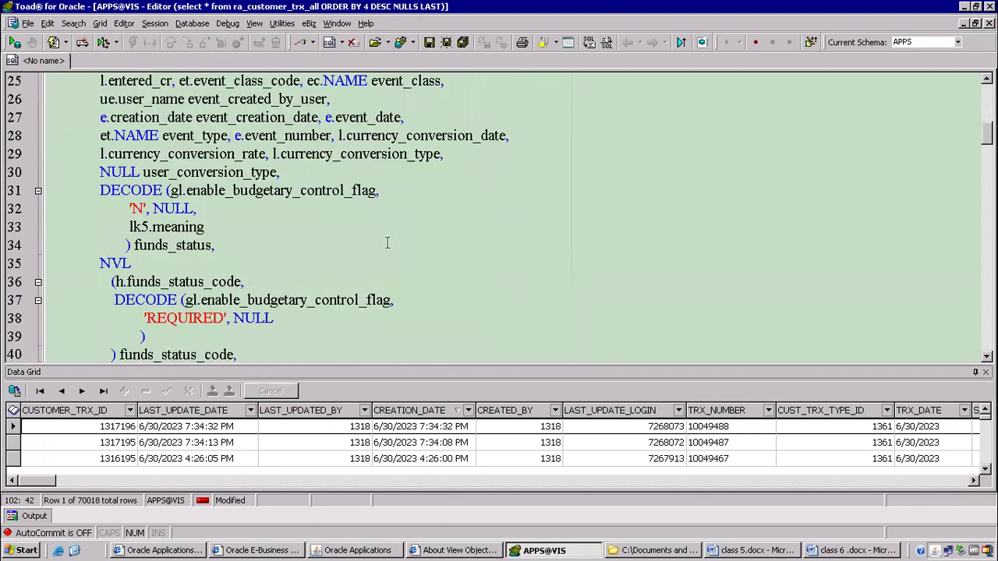
scroll(231, 226, down, 18)
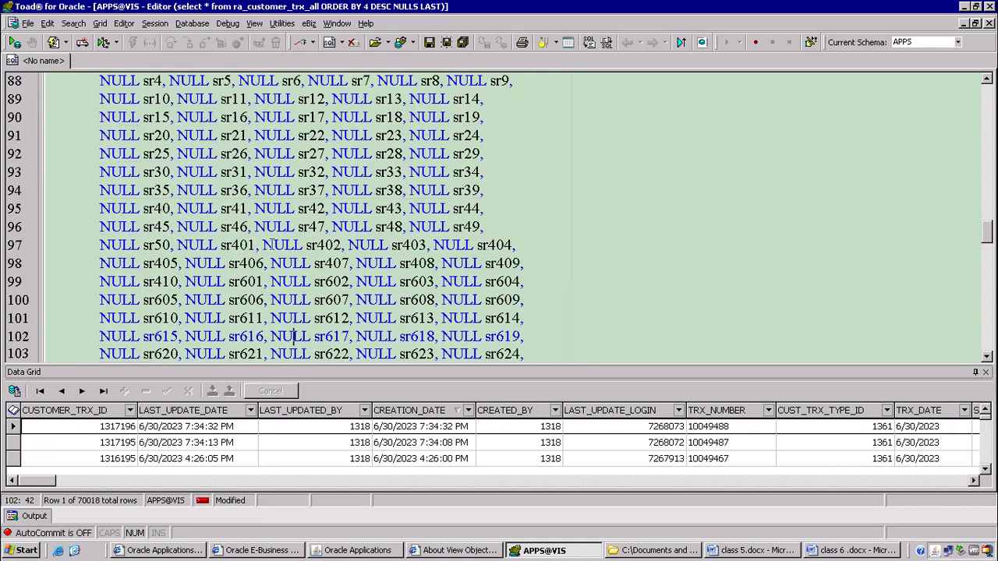
scroll(231, 164, up, 3)
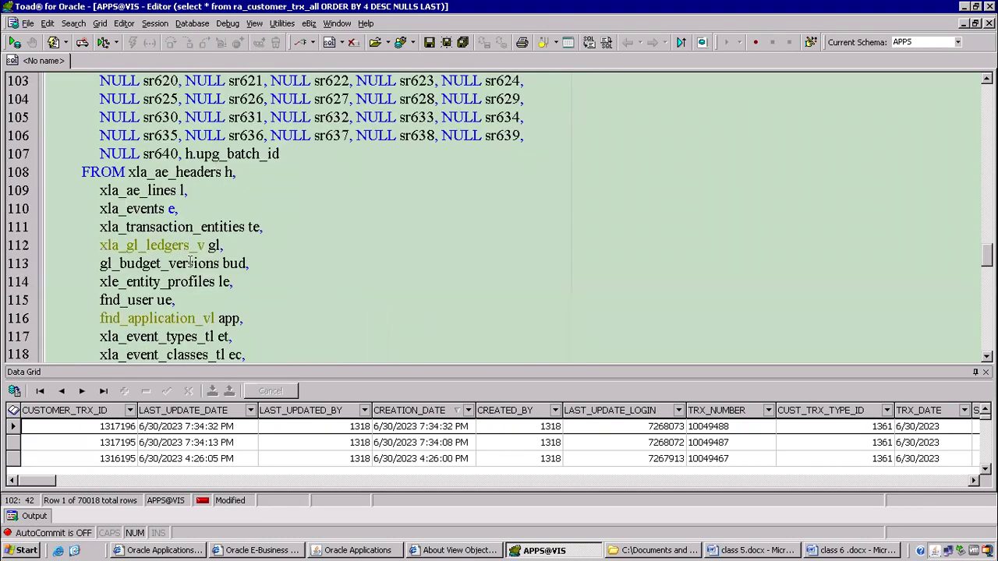
drag(125, 171, 290, 226)
key(ctrl+c)
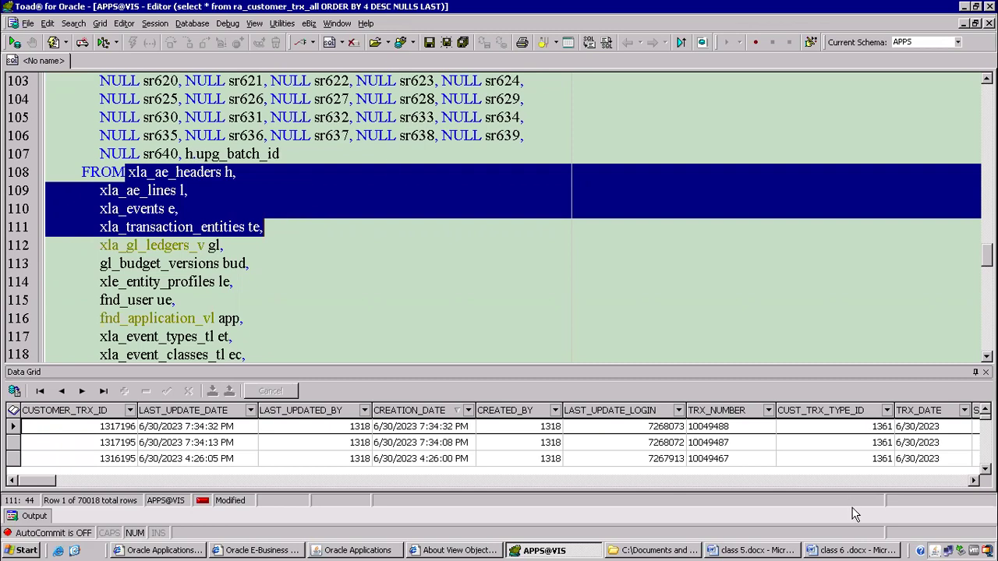
click(862, 551)
Paste the xla table list into the notes and delete the h, l, e and te aliases.
key(Return)
key(Return)
key(ctrl+v)
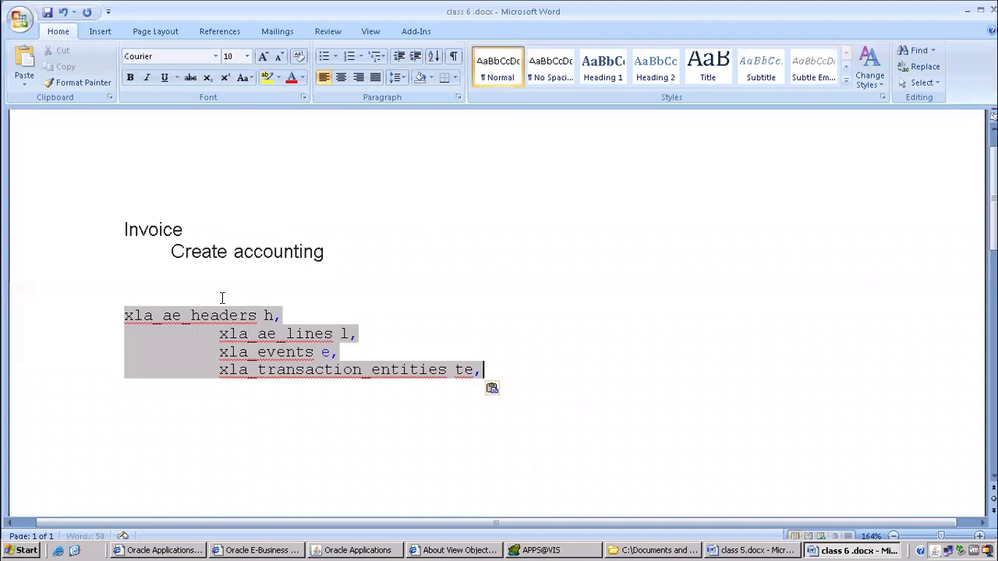
click(107, 316)
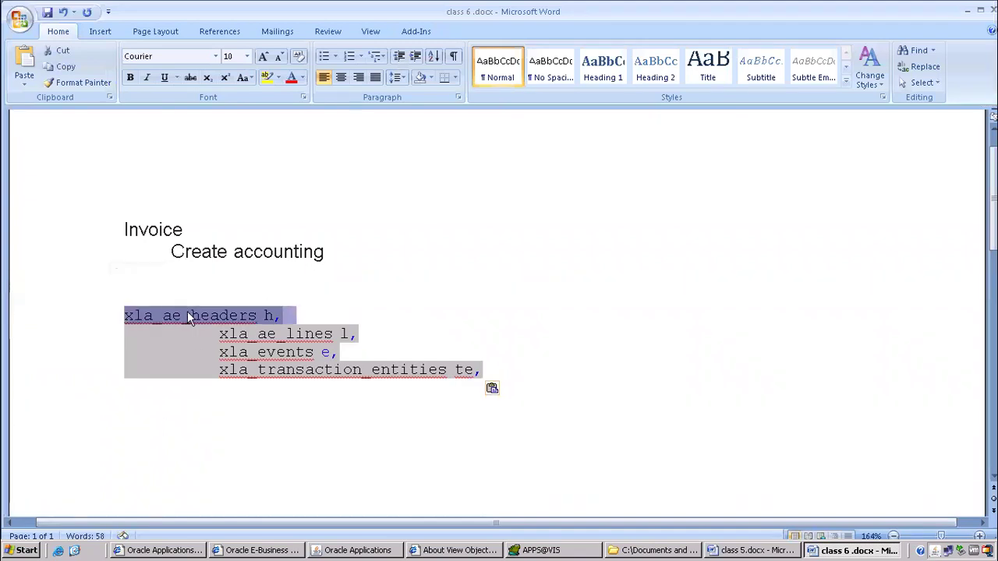
drag(265, 315, 286, 314)
key(Delete)
drag(343, 334, 371, 334)
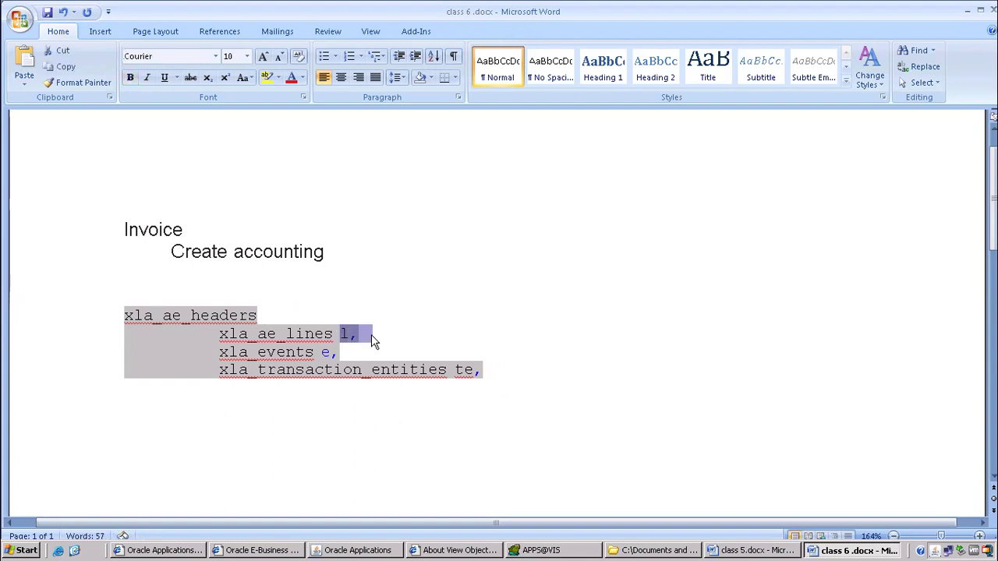
key(Delete)
drag(531, 334, 558, 336)
key(Delete)
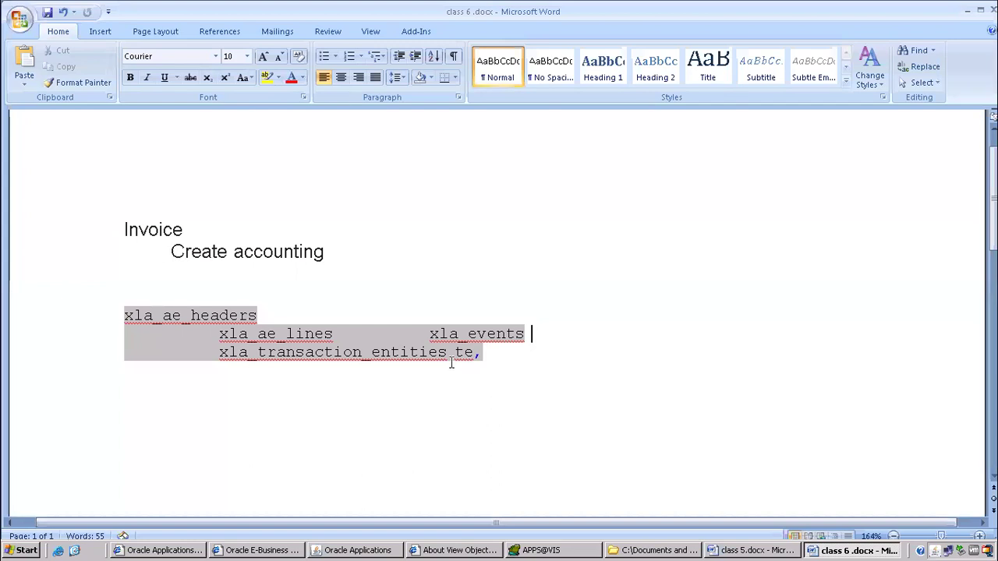
drag(453, 351, 505, 350)
key(Delete)
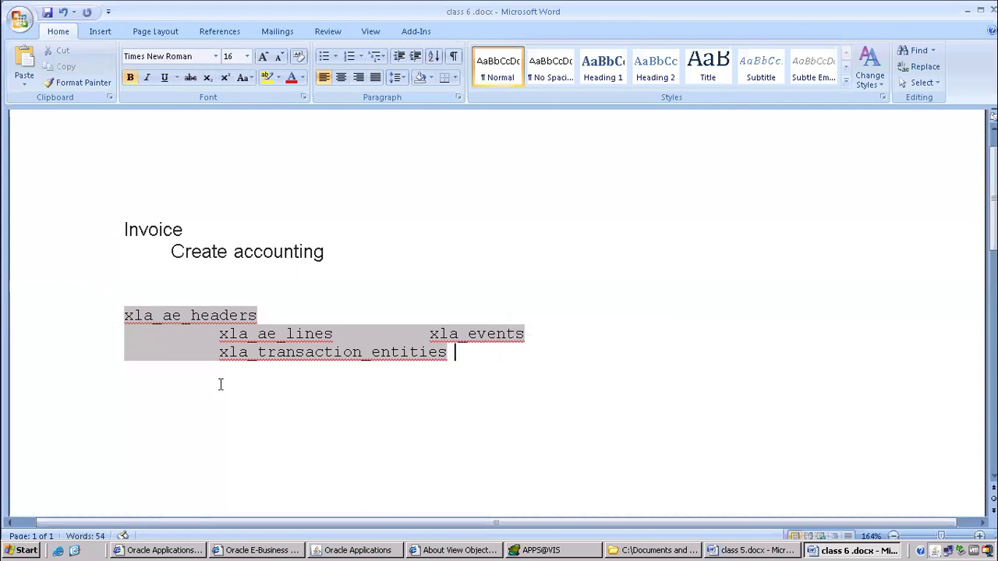
scroll(241, 275, down, 3)
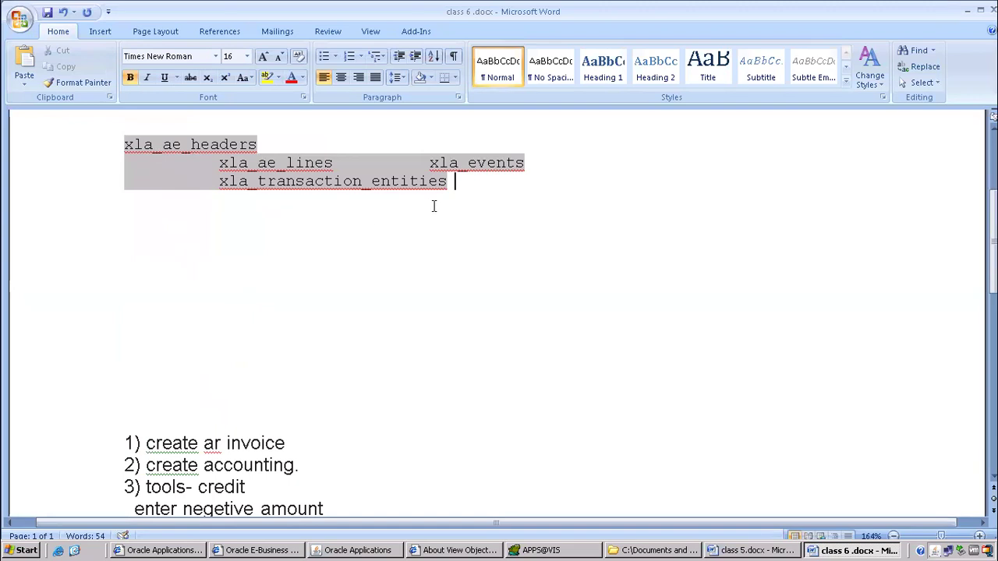
Type the heading 'xla- sub ledger accounting' below the table names.
key(Return)
text(xa)
key(BackSpace)
text(la- sub led)
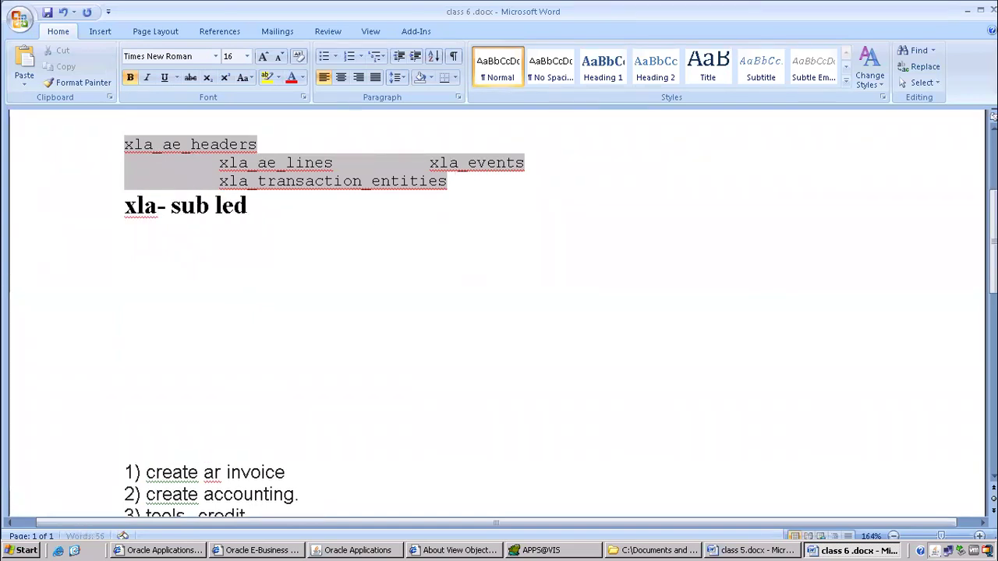
text(ger accounting)
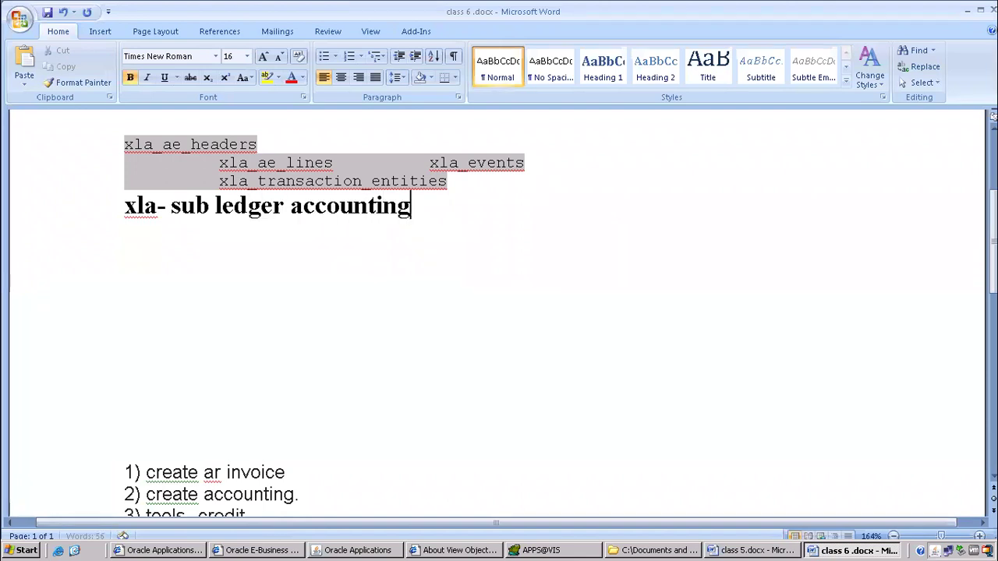
key(Return)
drag(157, 205, 121, 206)
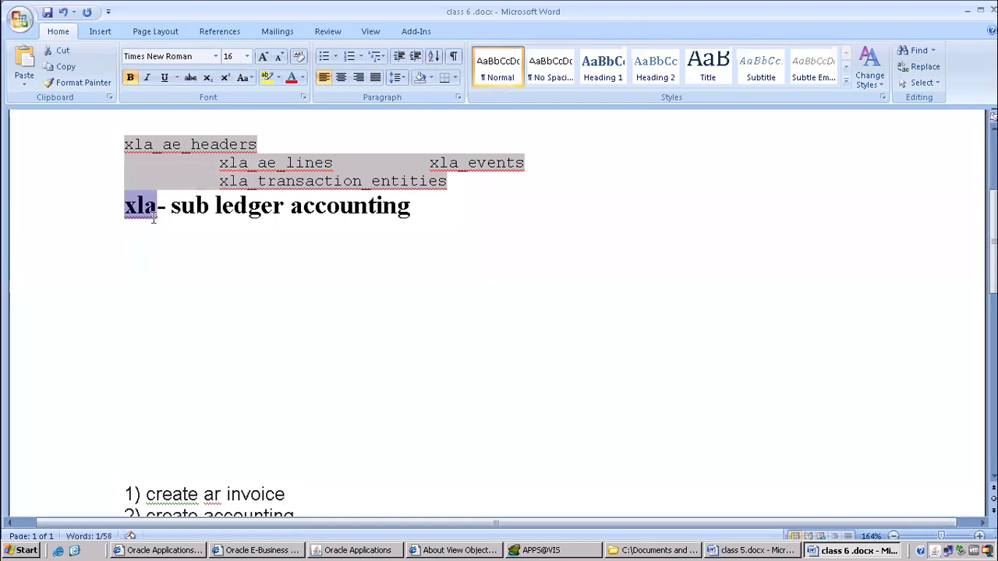
click(156, 226)
drag(157, 205, 122, 206)
click(140, 228)
drag(158, 205, 128, 207)
Paste invoice number 10049488 beside Invoice in the notes, then close the Transactions form.
click(390, 550)
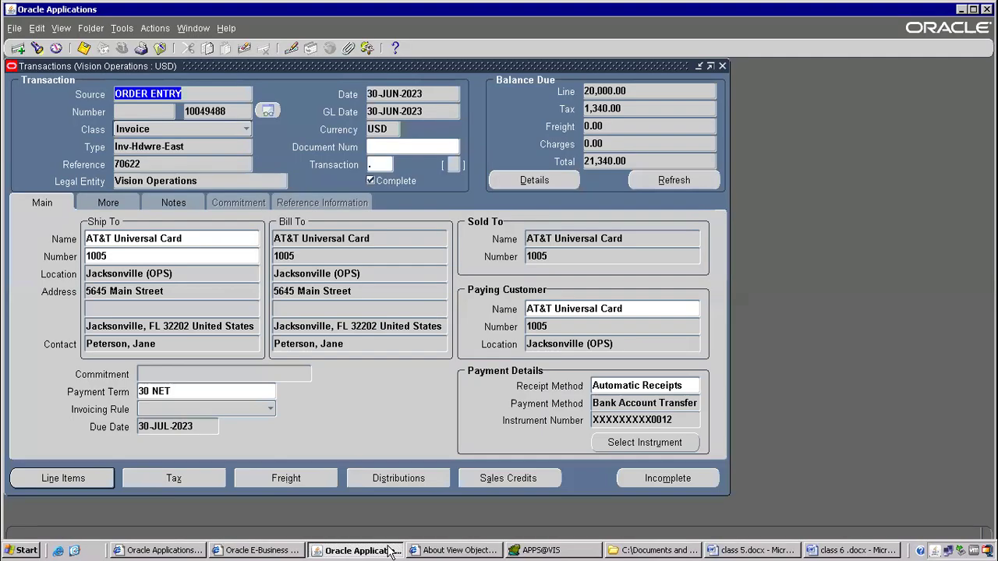
click(208, 111)
key(ctrl+c)
click(820, 550)
scroll(286, 272, up, 3)
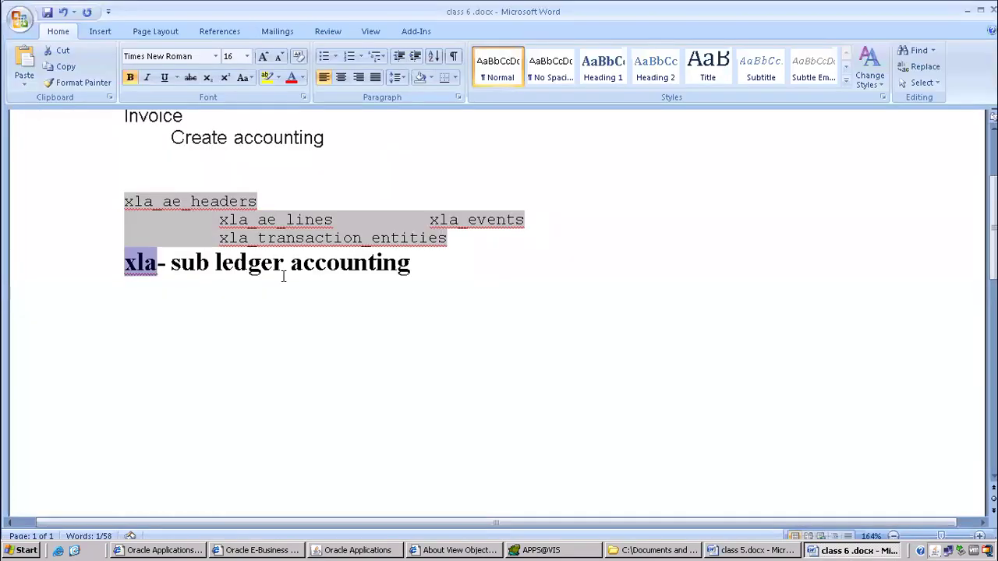
click(255, 234)
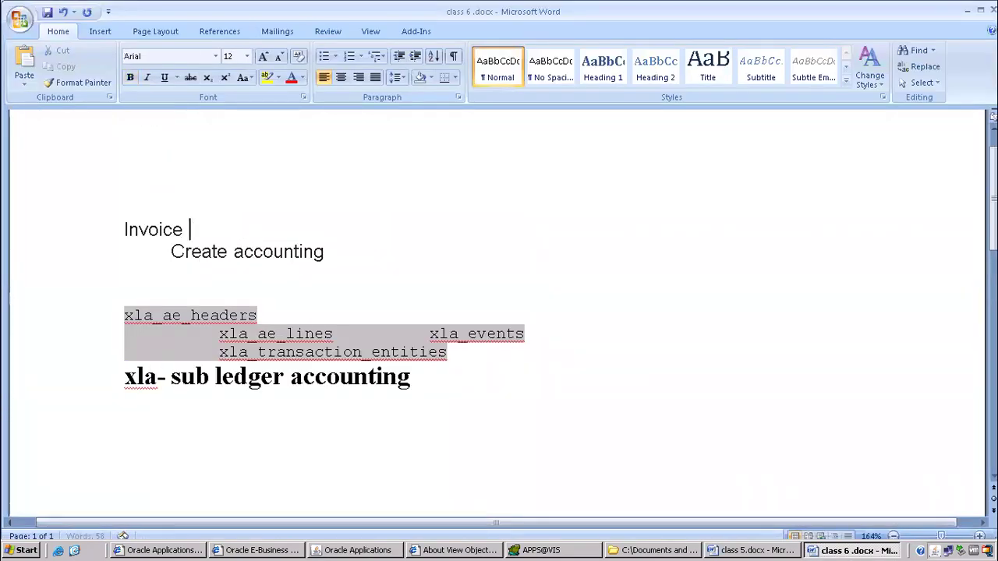
key(ctrl+v)
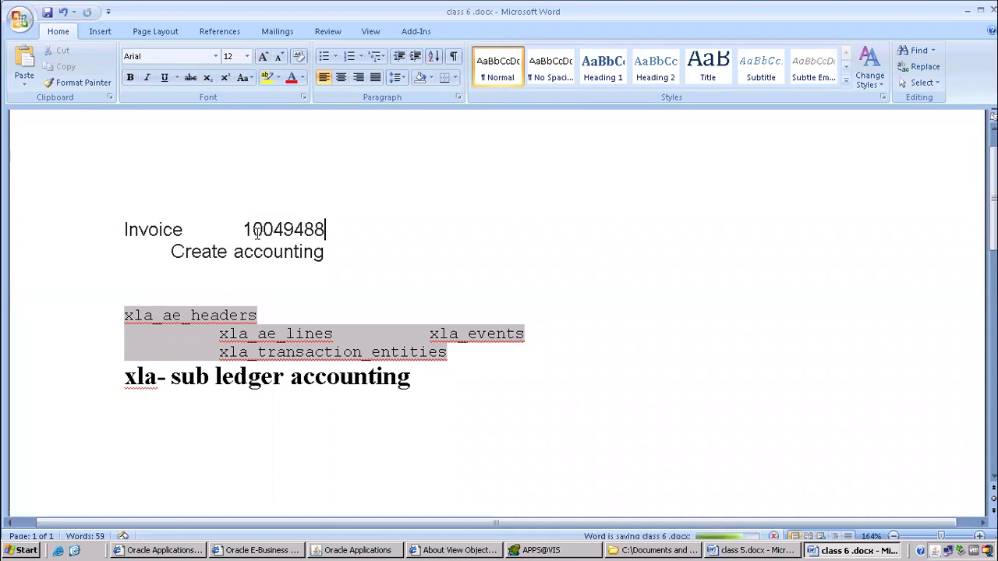
click(382, 550)
click(162, 47)
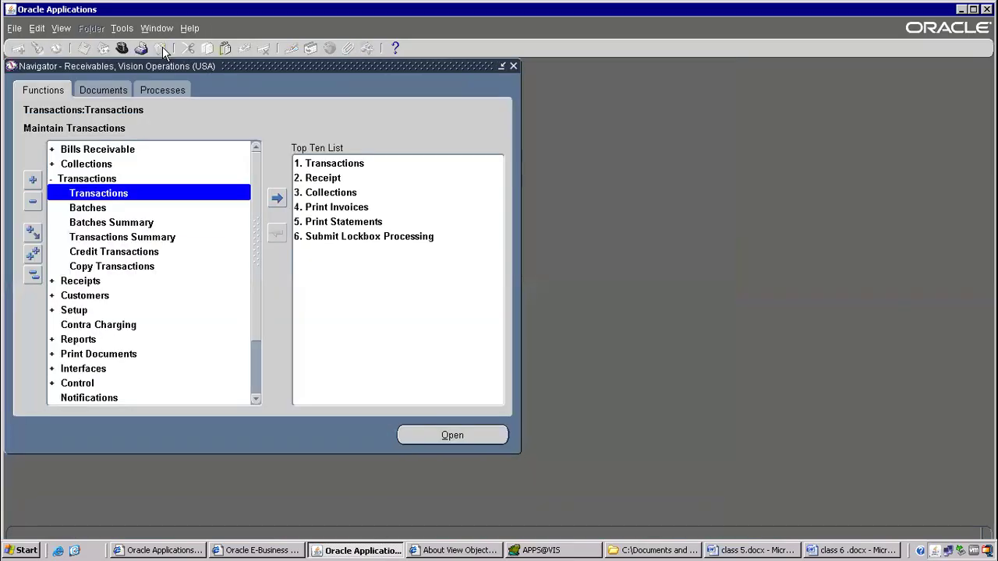
Switch to the Application Developer responsibility and open the Application Register form.
click(122, 47)
text(app%)
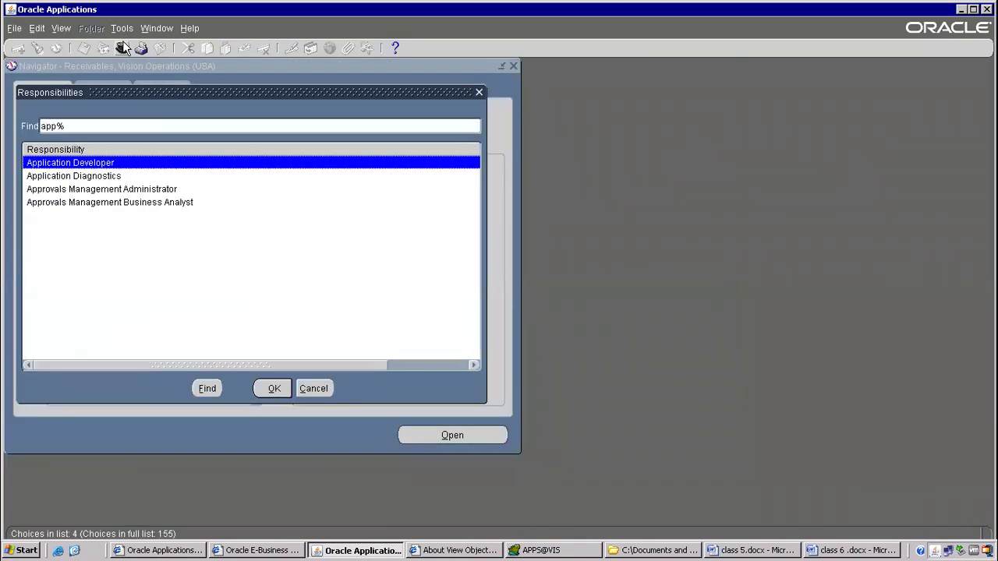
key(Return)
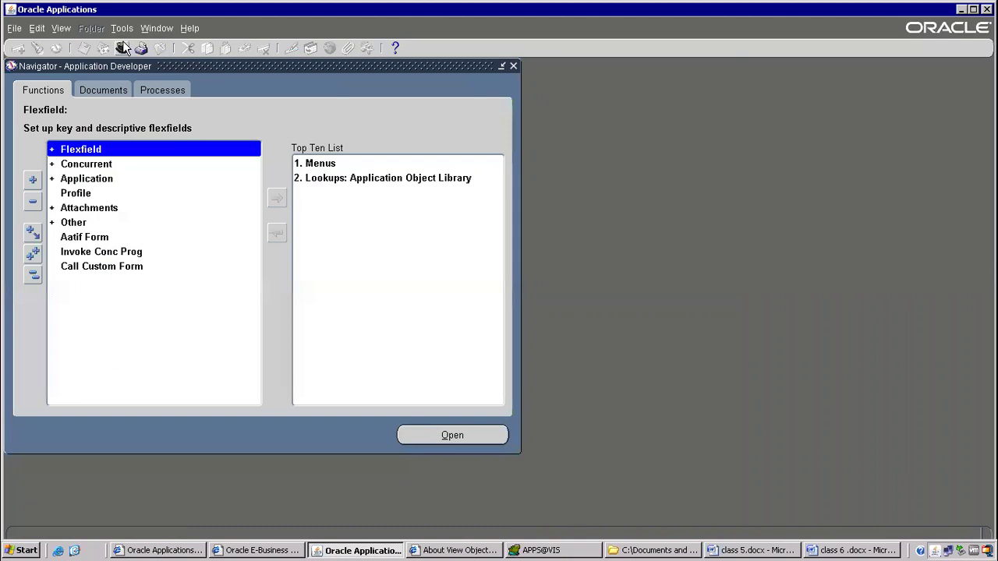
double_click(112, 185)
click(115, 195)
double_click(116, 196)
Query Sub% to find Subledger Accounting with short name XLA and basepath XLA_TOP.
key(F11)
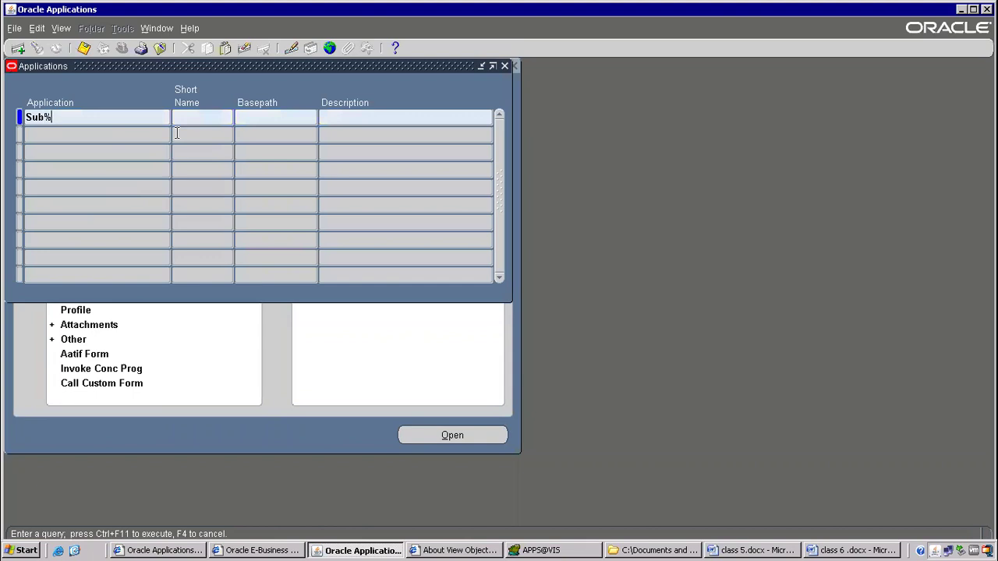
text(Sub%)
key(ctrl+F11)
double_click(187, 114)
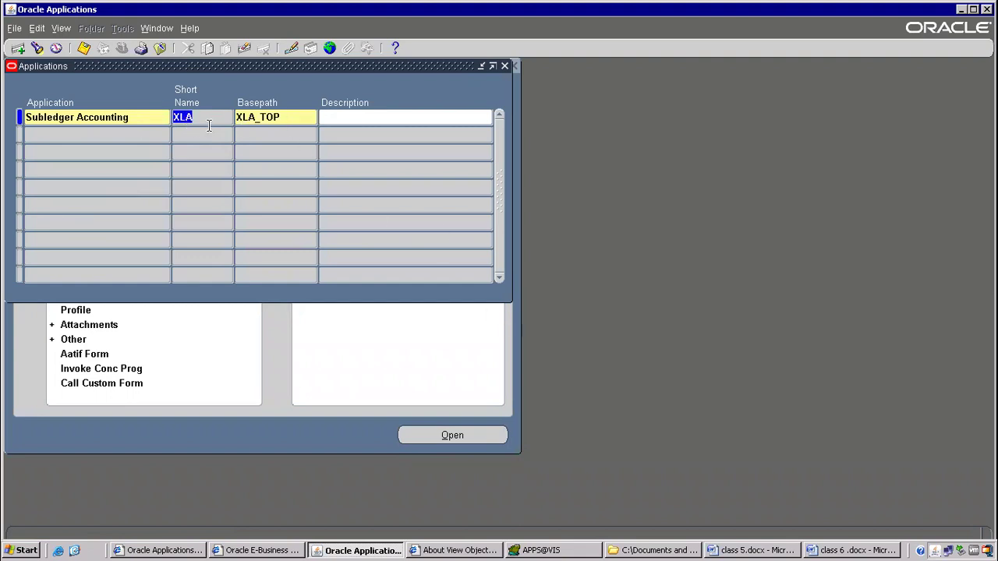
click(208, 119)
key(shift+Home)
key(shift+Tab)
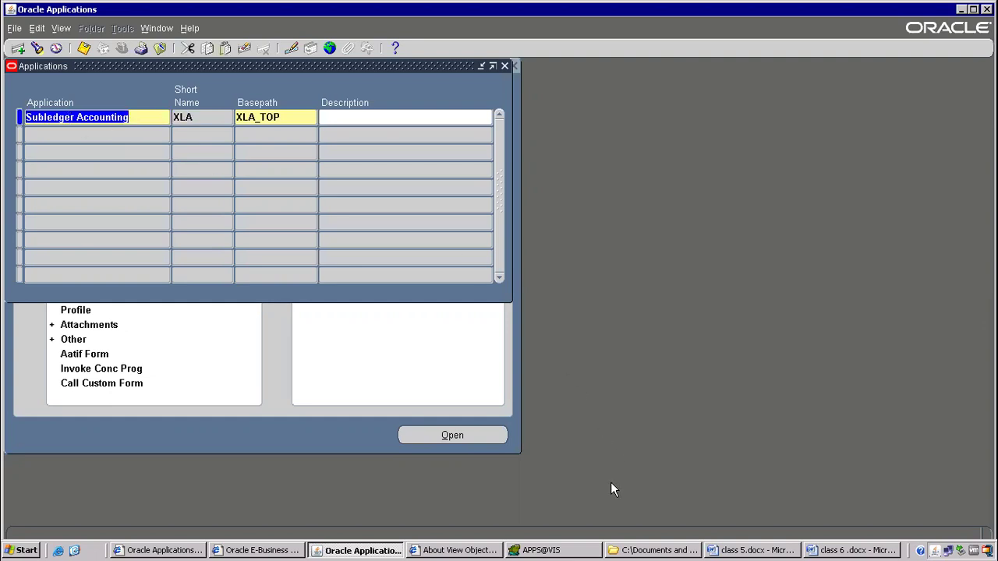
click(850, 550)
click(162, 351)
click(153, 316)
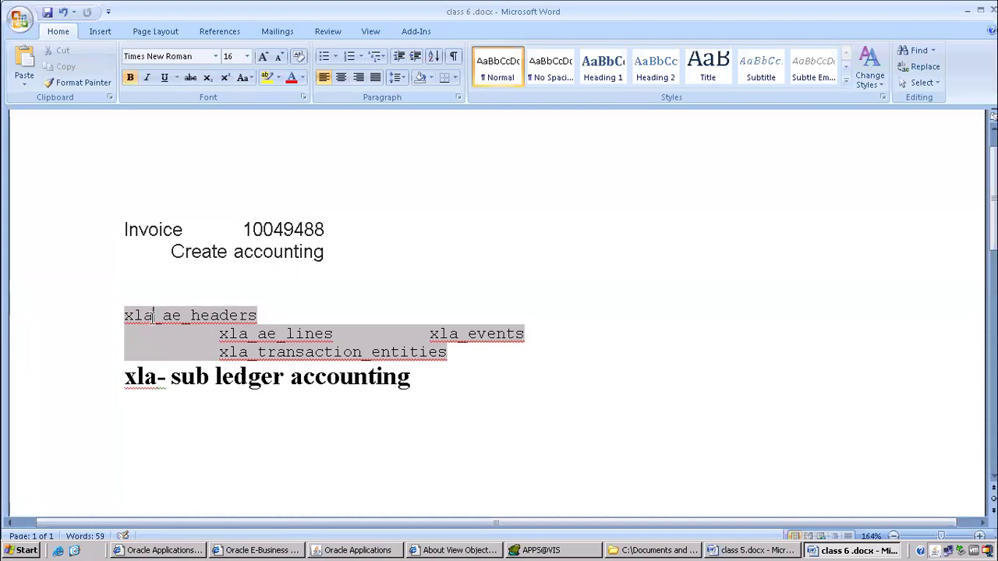
drag(153, 315, 124, 315)
click(220, 333)
drag(221, 334, 250, 353)
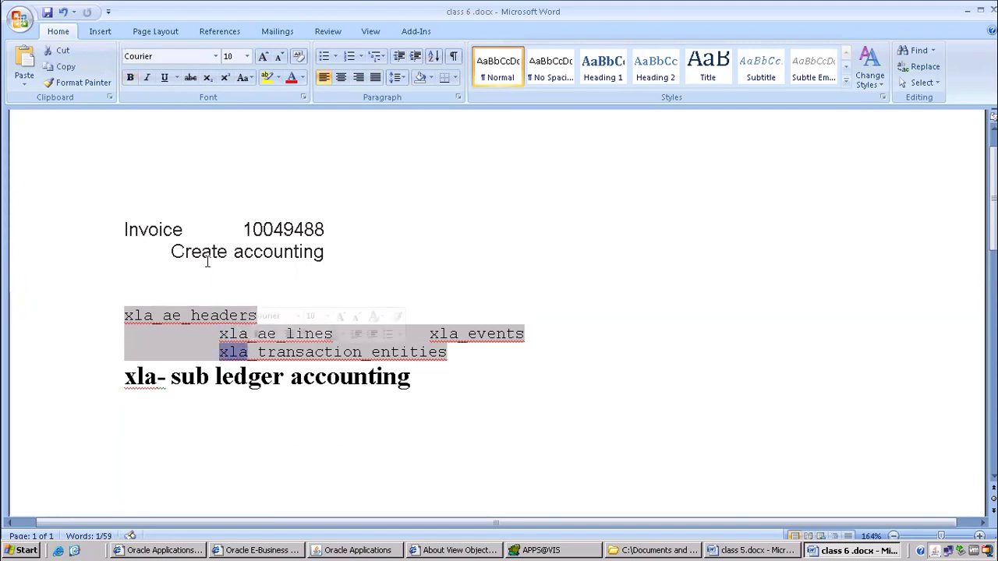
scroll(285, 305, down, 2)
scroll(186, 262, up, 2)
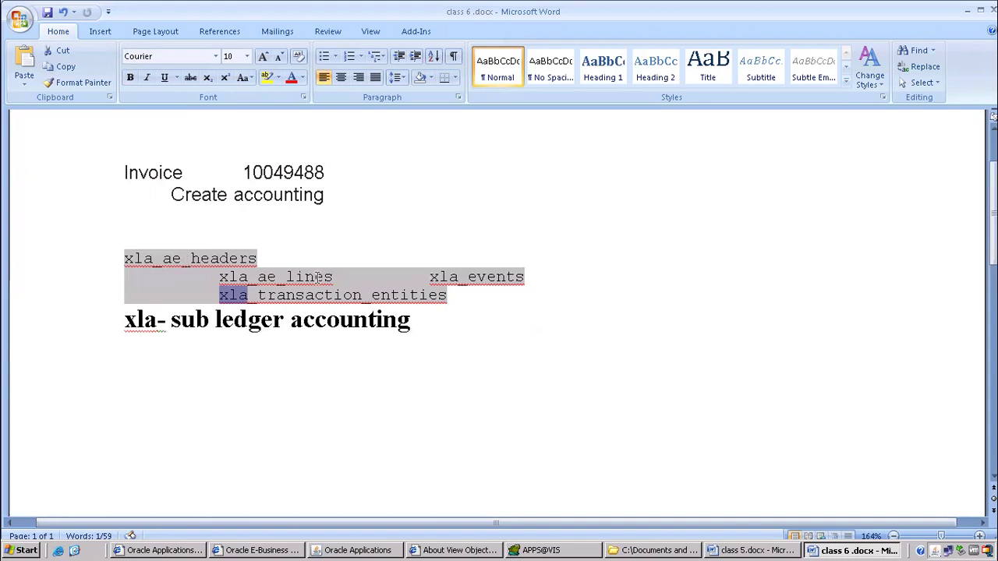
scroll(337, 334, down, 1)
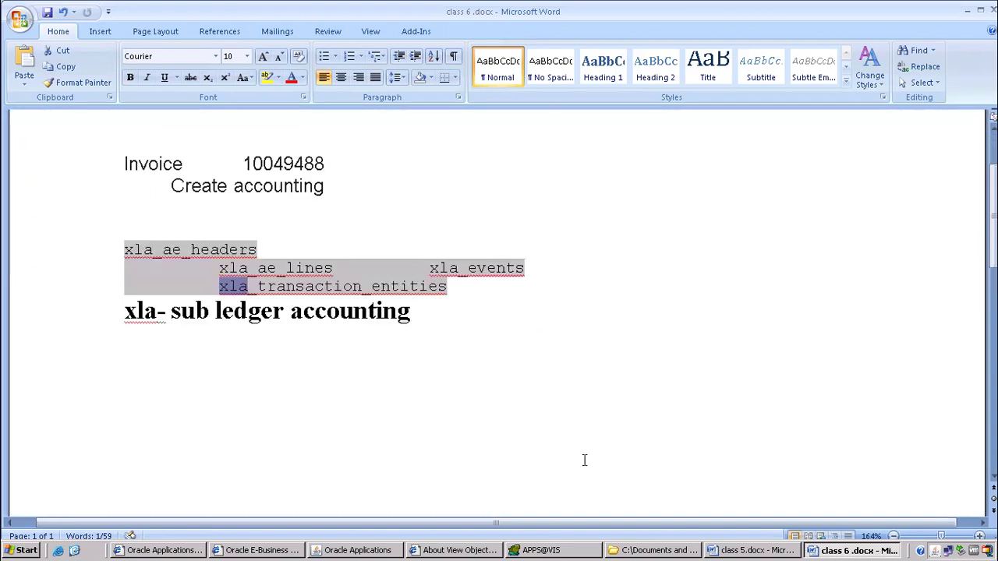
Close the About View Objects browser window and the Applications register form.
click(454, 549)
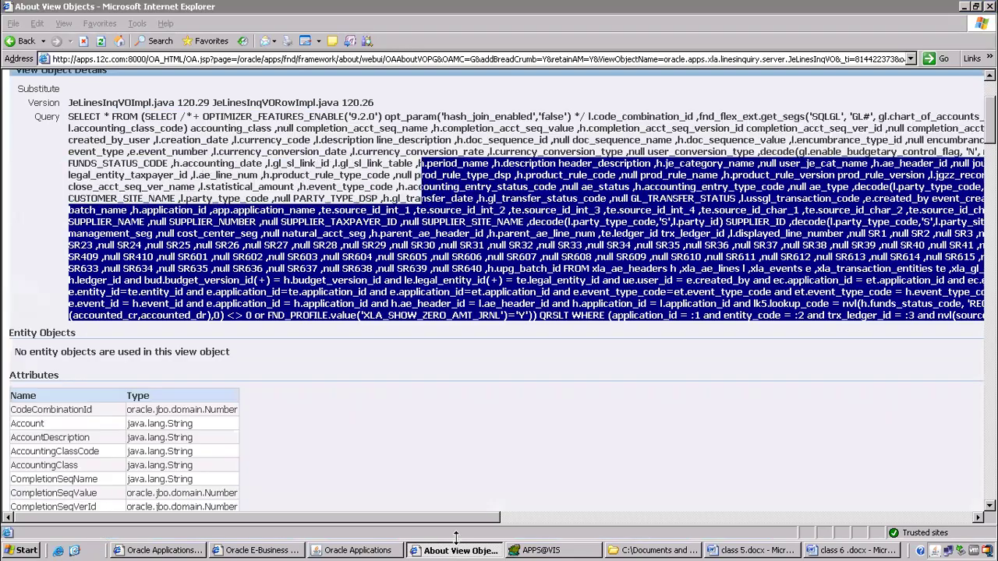
right_click(449, 550)
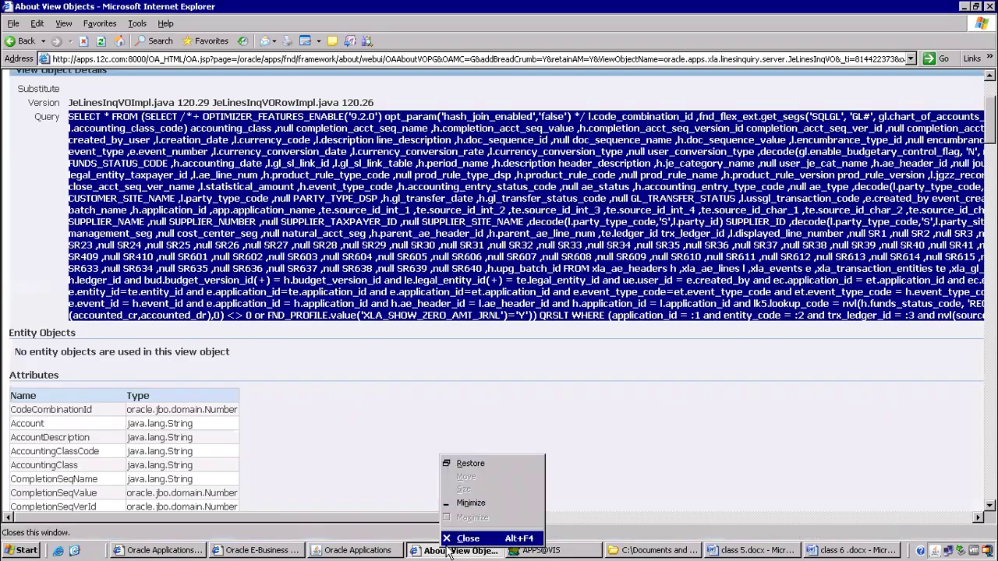
click(466, 539)
click(412, 551)
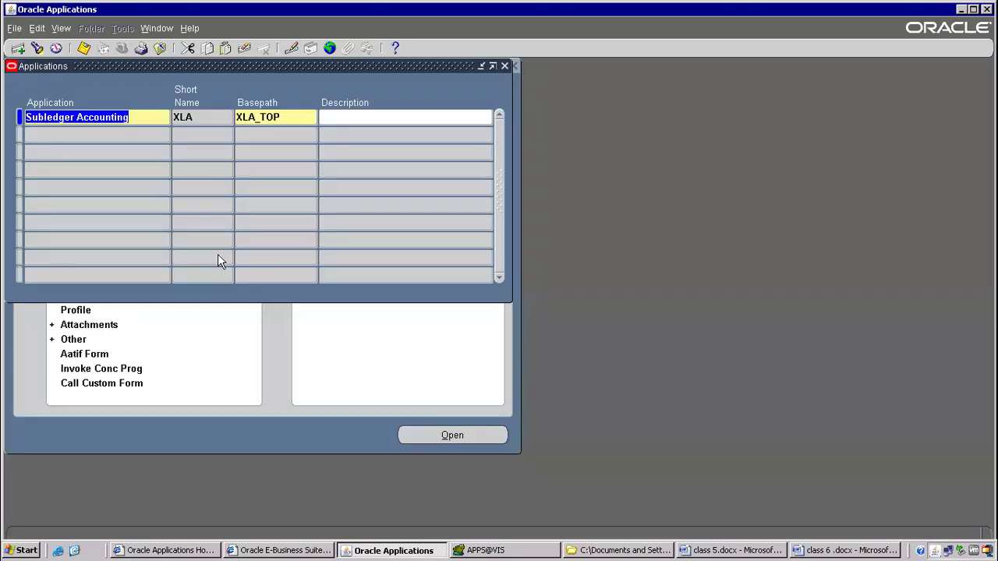
click(160, 48)
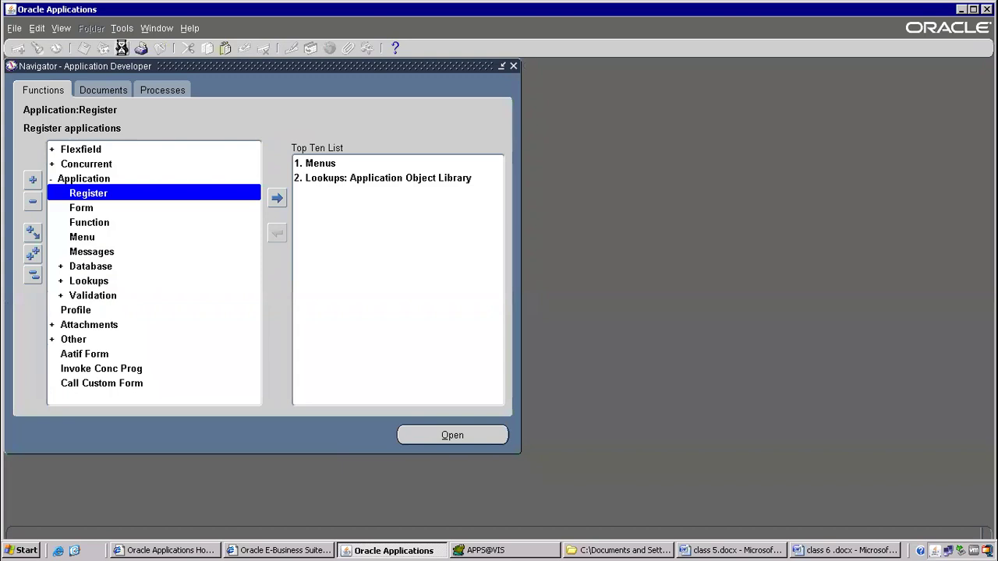
Switch to Receivables and open a cleared Transactions form ready for searching.
text(re%)
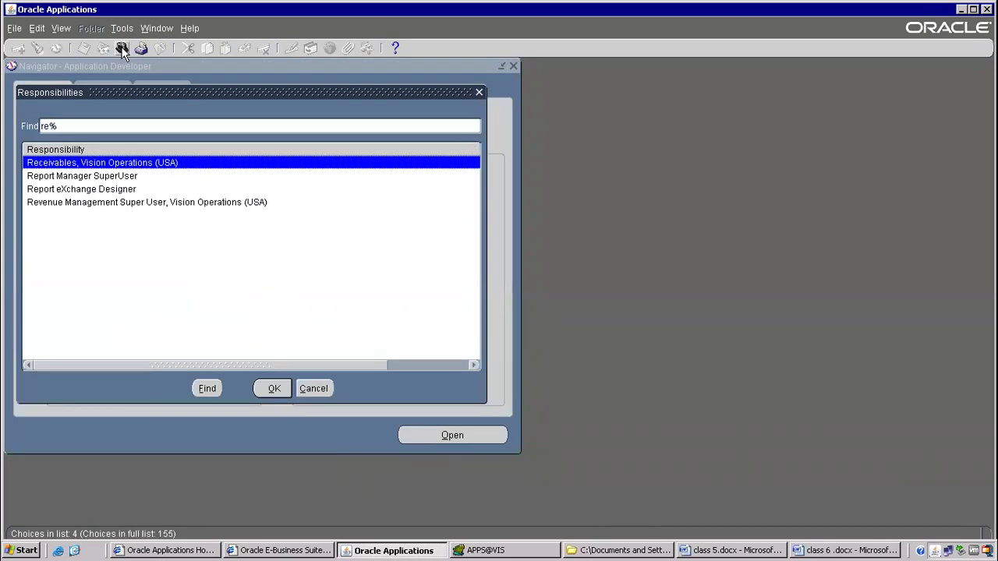
key(Return)
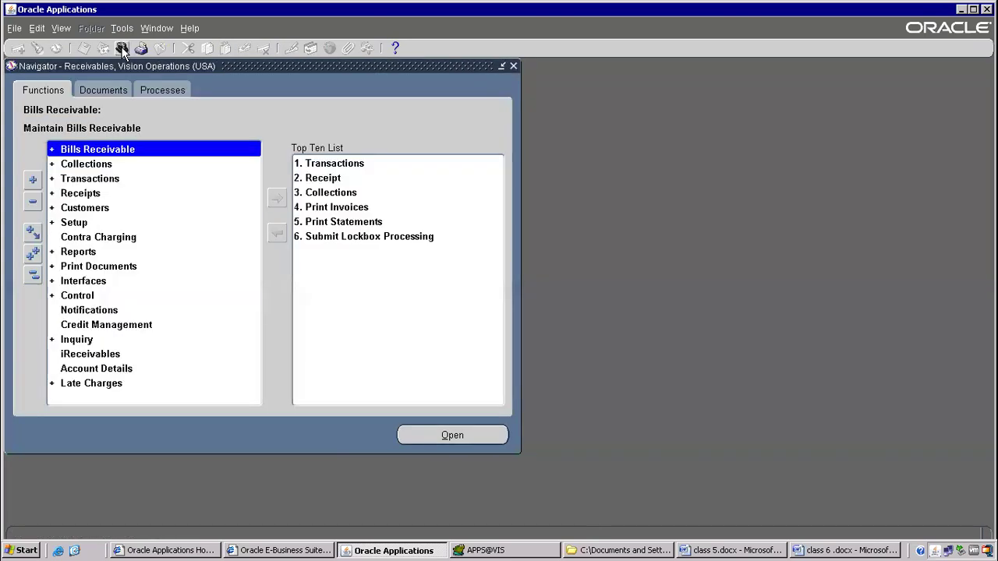
double_click(92, 181)
double_click(112, 192)
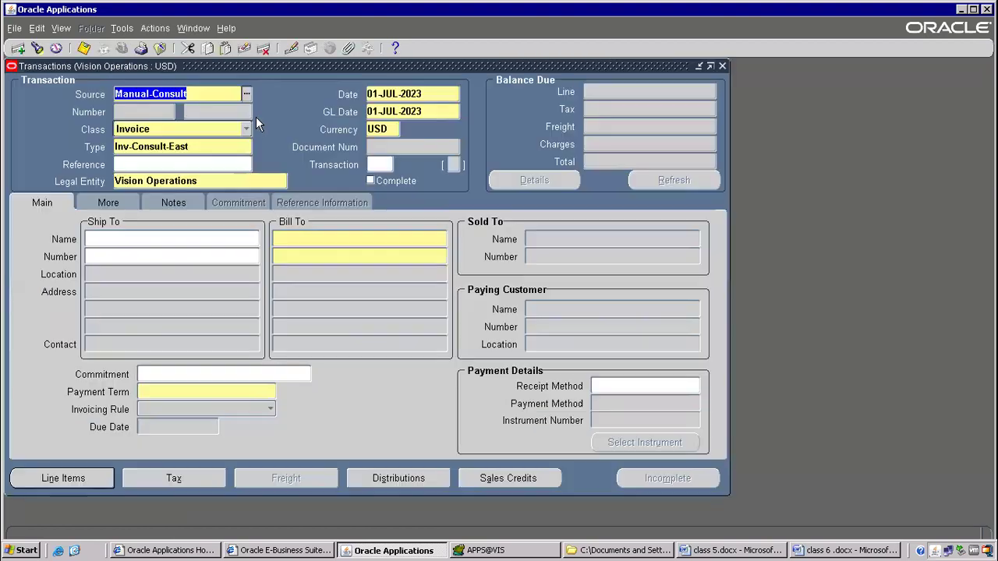
key(F11)
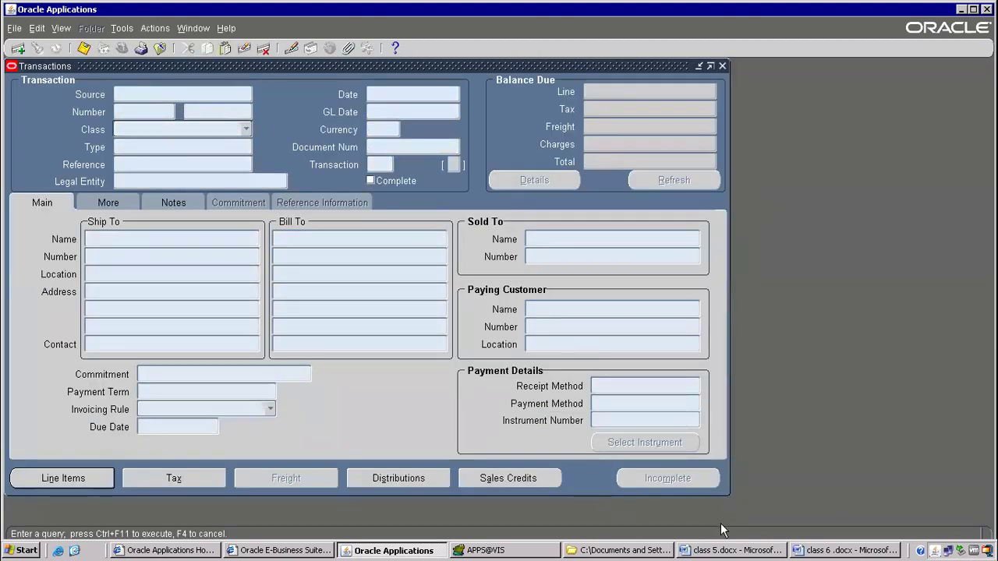
click(527, 548)
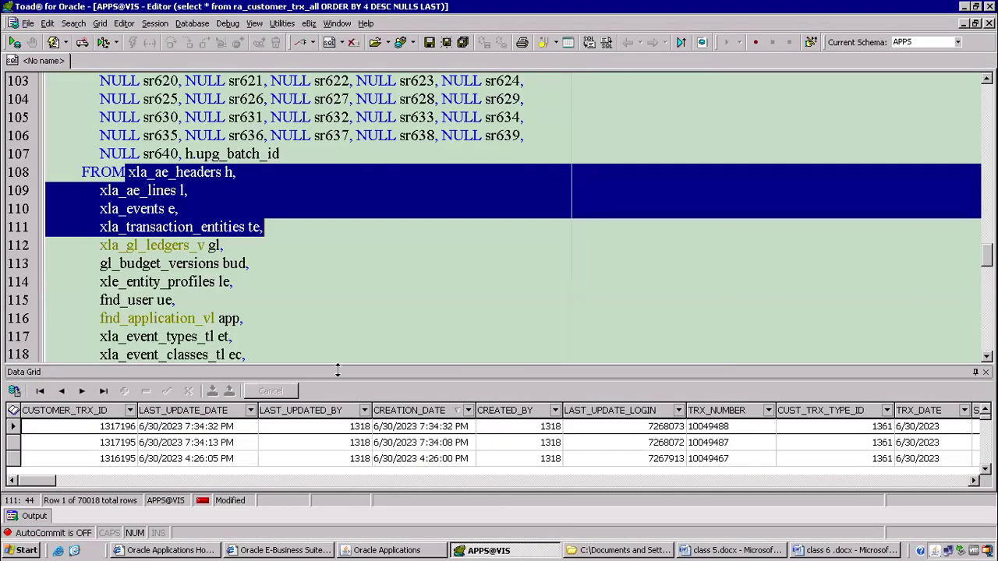
Copy invoice number 10049488 from the Word notes and query it in the Transactions form.
click(179, 209)
scroll(467, 218, up, 14)
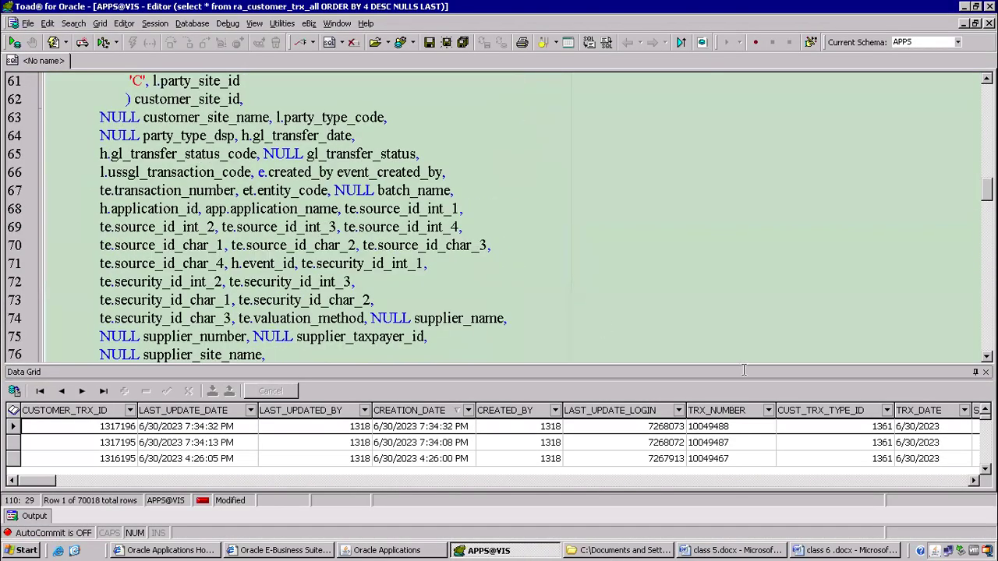
click(838, 551)
drag(243, 162, 323, 162)
key(ctrl+c)
key(alt+Tab)
key(alt+Tab)
key(alt+Tab)
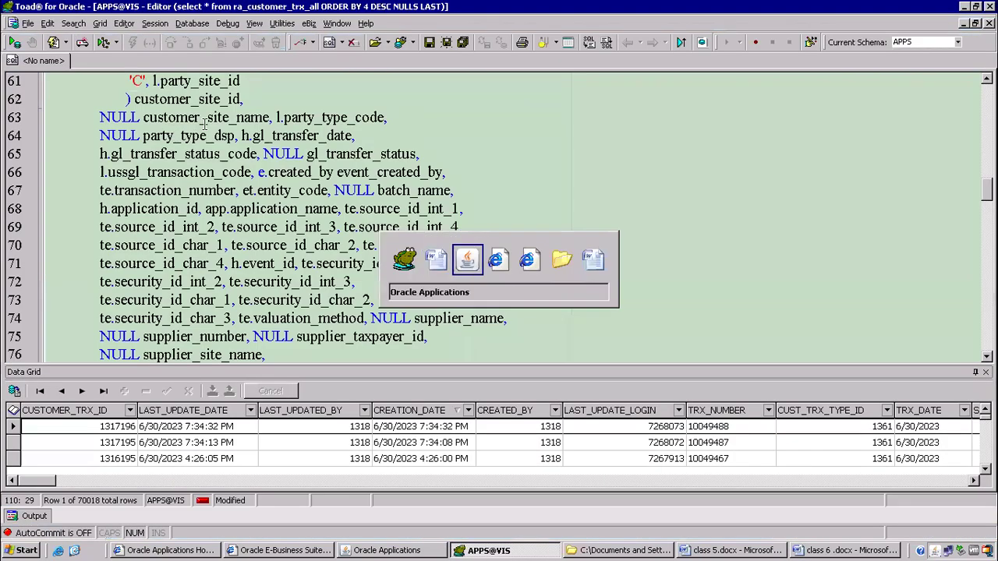
key(ctrl+v)
key(ctrl+F11)
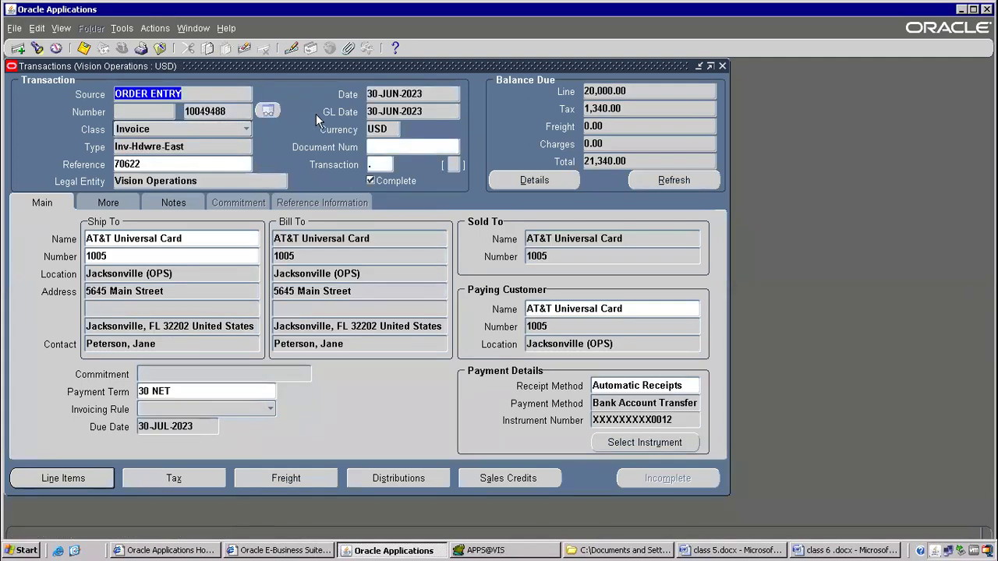
Run Create Accounting for invoice 10049488 and dismiss the no-accounting message.
click(121, 30)
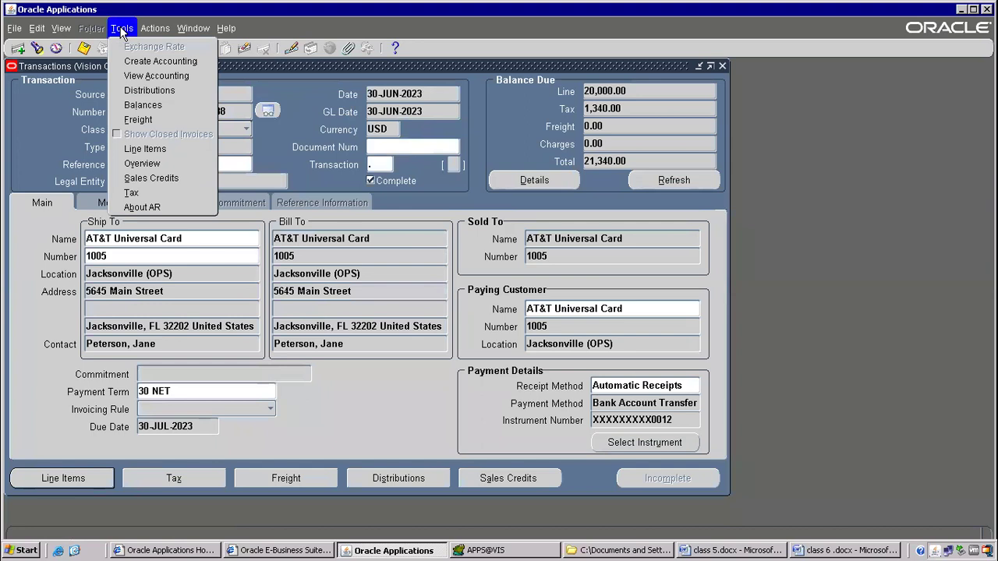
click(172, 63)
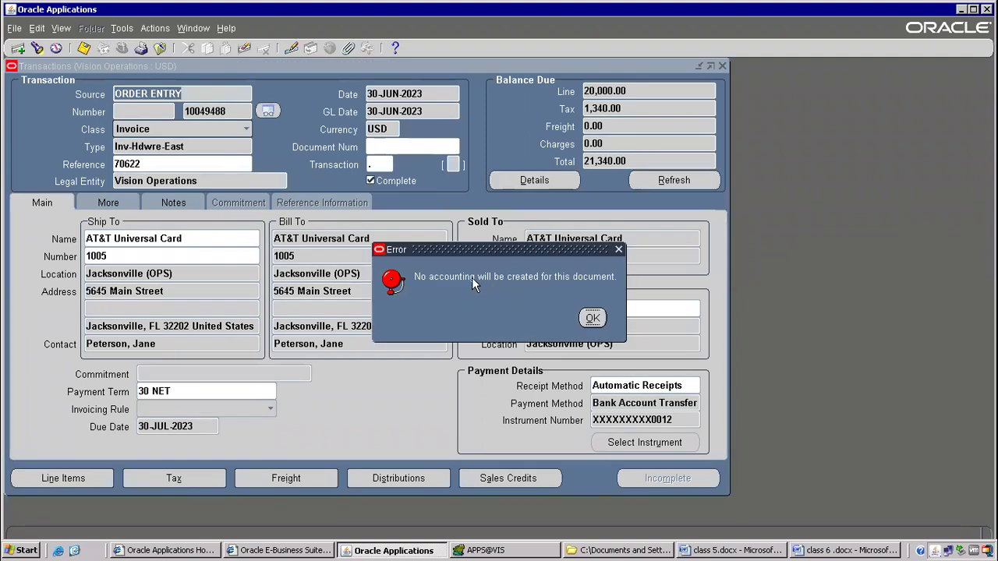
drag(473, 251, 323, 157)
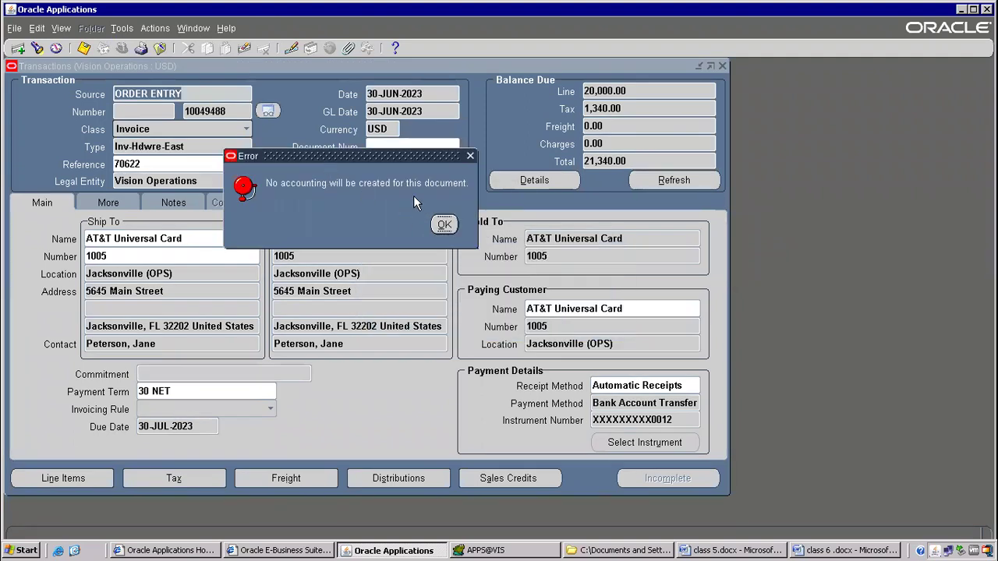
click(445, 228)
Open View Accounting for the invoice in a maximized window.
click(123, 31)
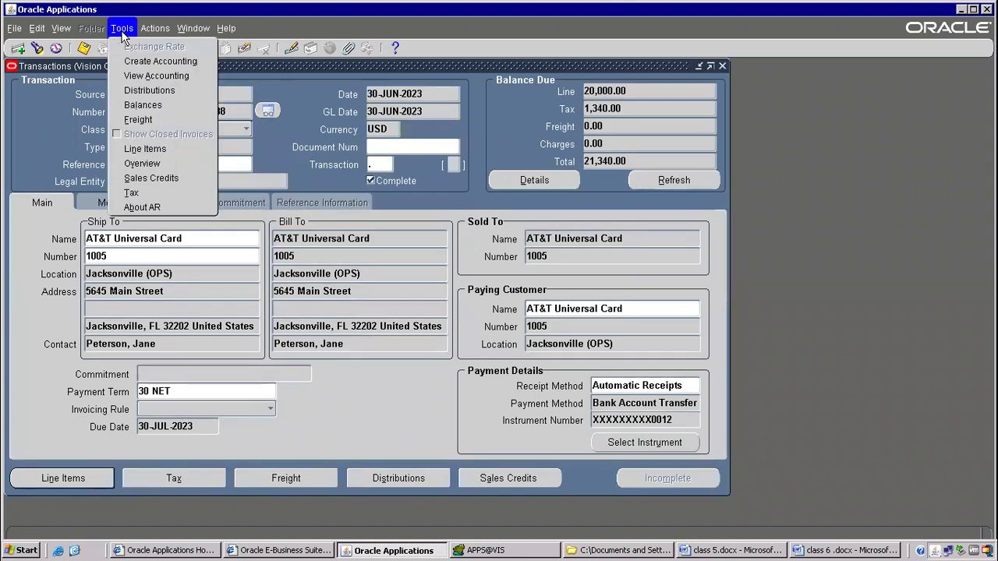
click(158, 77)
click(558, 9)
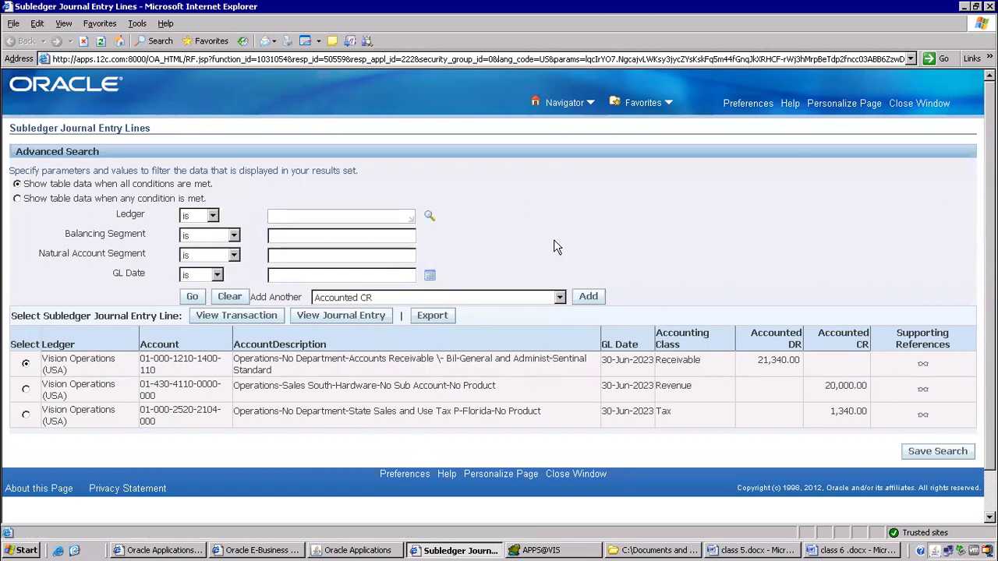
scroll(594, 205, down, 1)
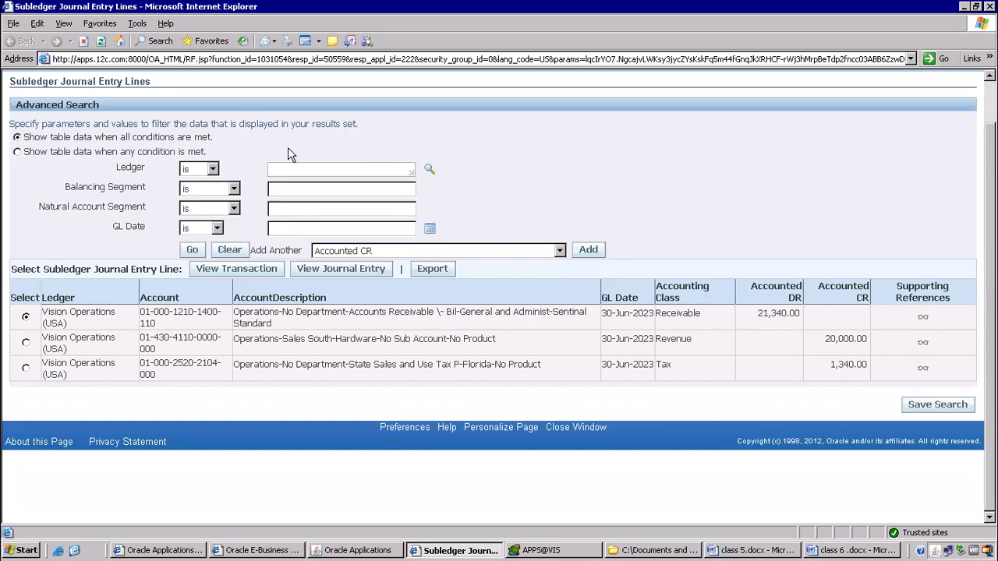
Open About this Page and expand the Business Component References Details section.
click(31, 443)
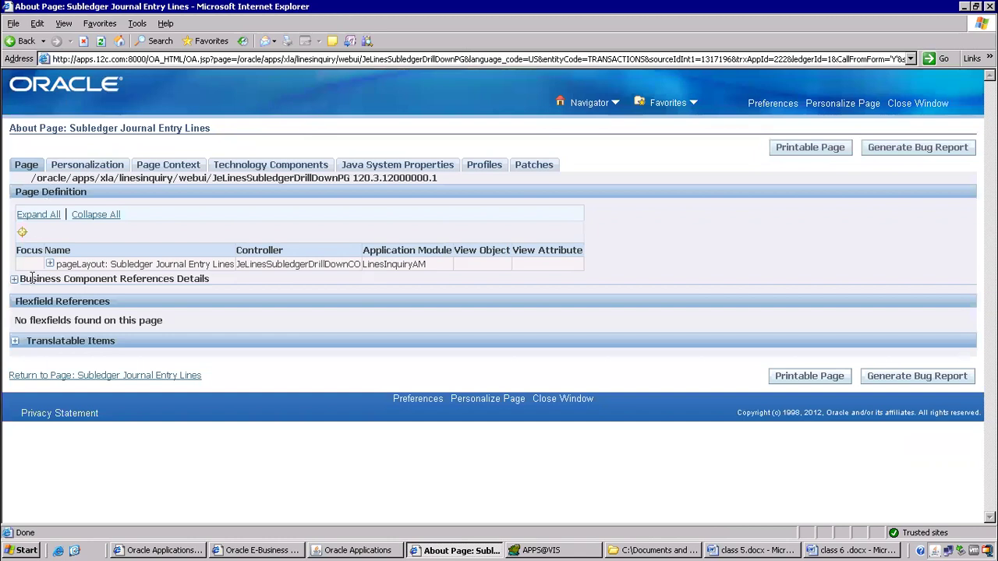
drag(21, 279, 206, 279)
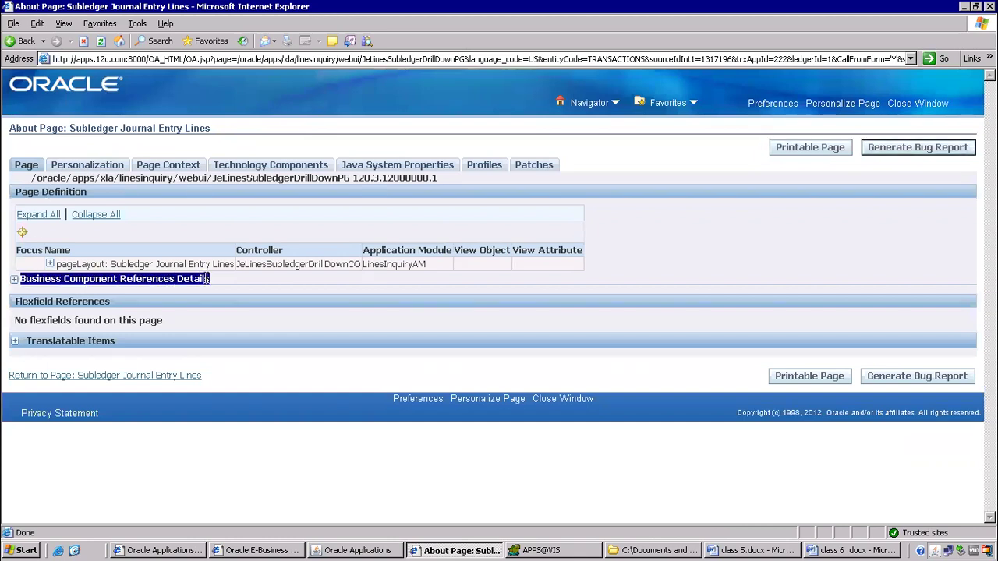
click(14, 279)
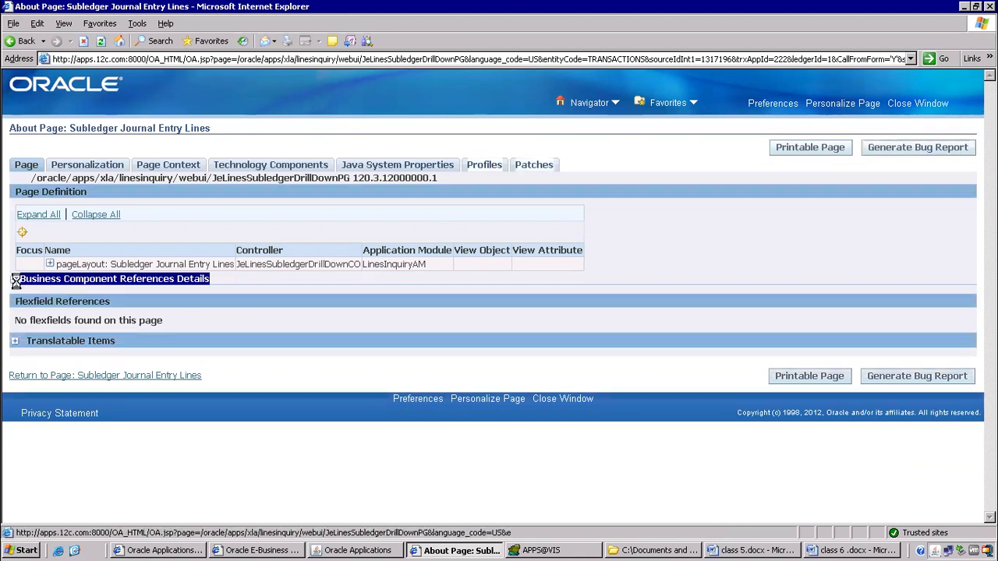
scroll(302, 261, down, 8)
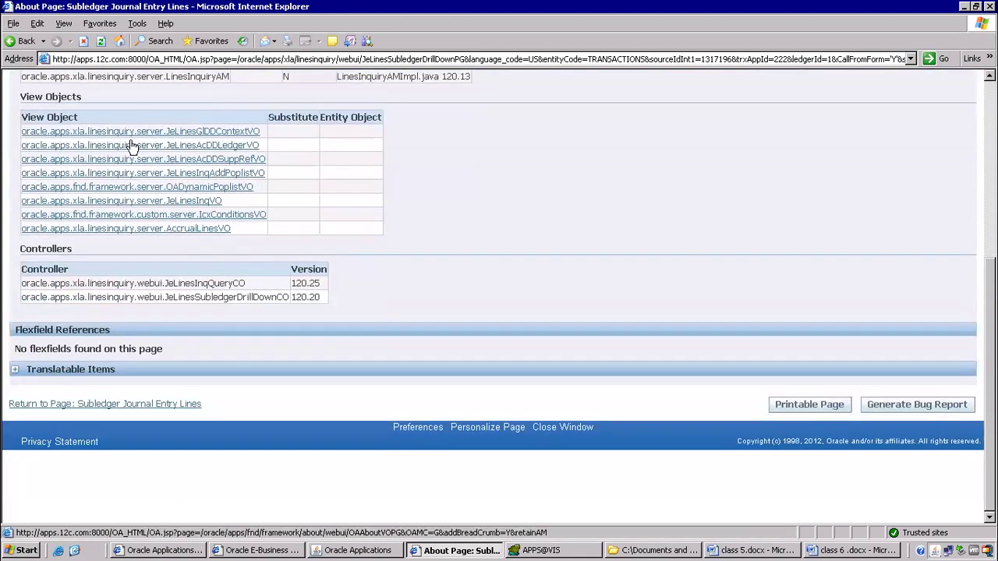
click(235, 134)
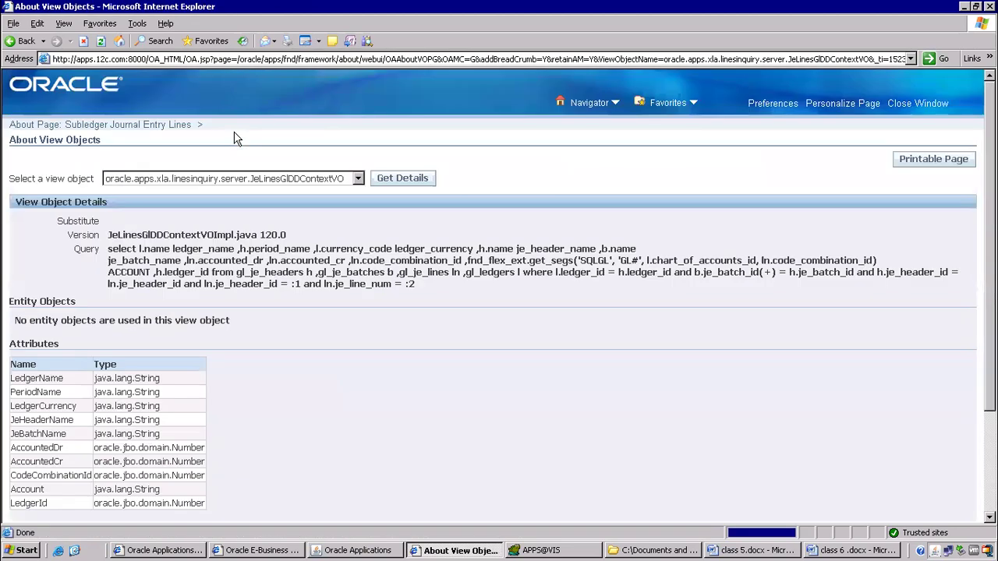
Show the query details for AccrualLinesVO, then for JeLinesAcDDLedgerVO.
click(358, 178)
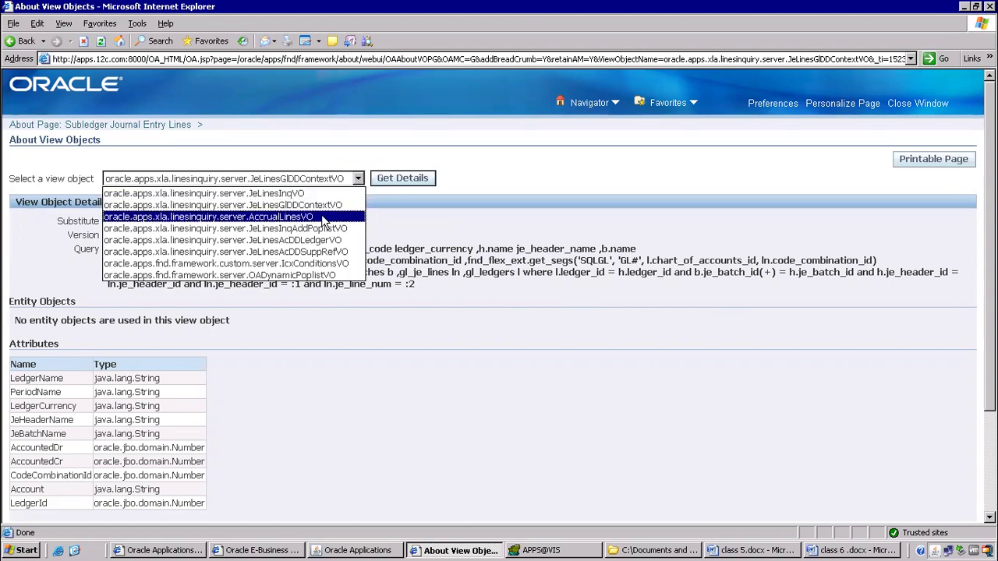
click(343, 216)
click(392, 187)
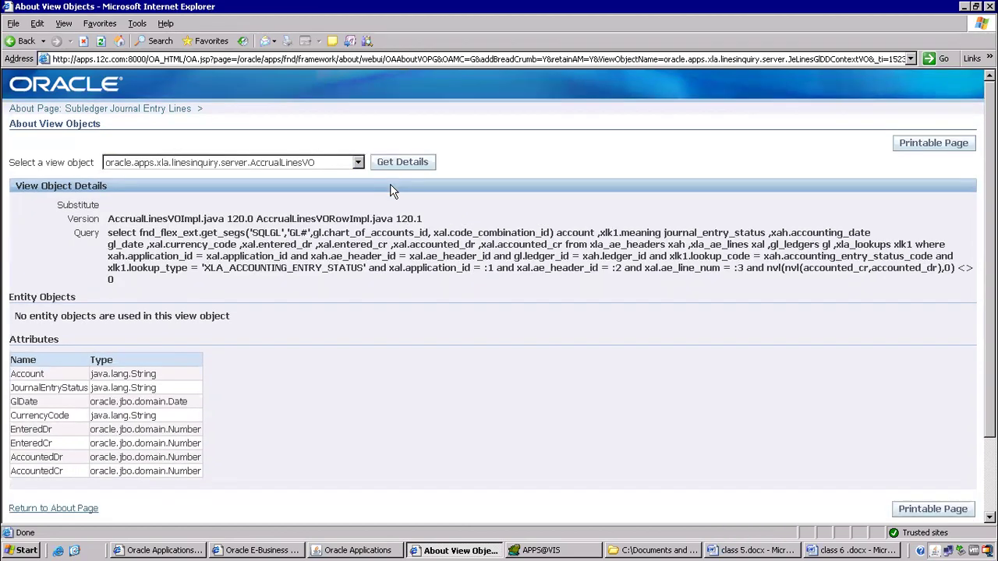
click(356, 164)
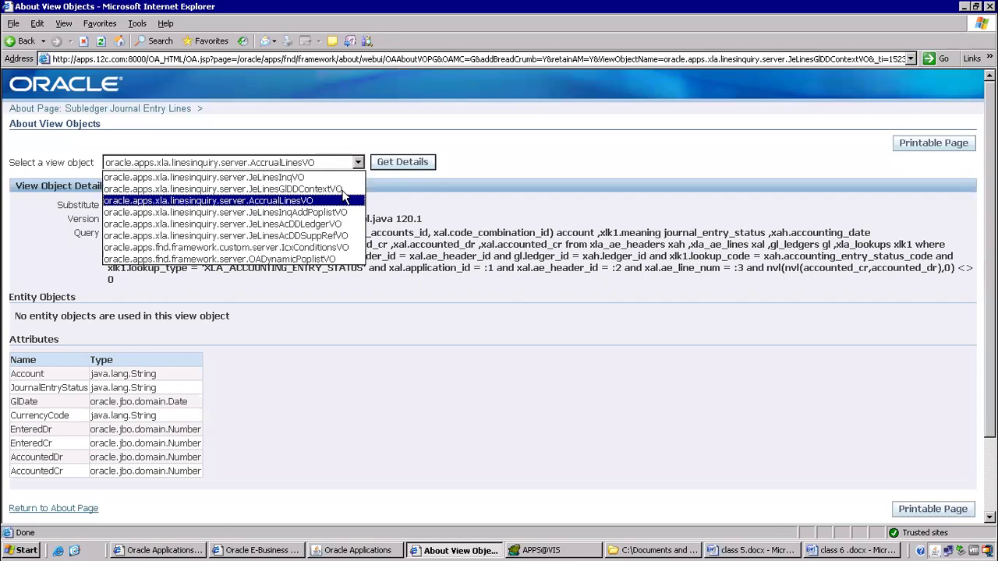
click(312, 223)
click(402, 162)
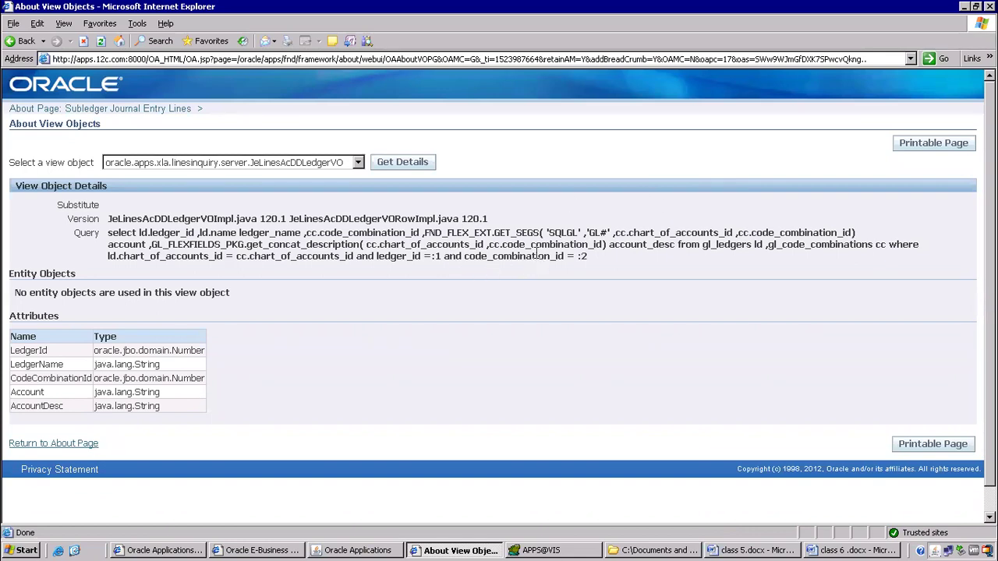
click(840, 551)
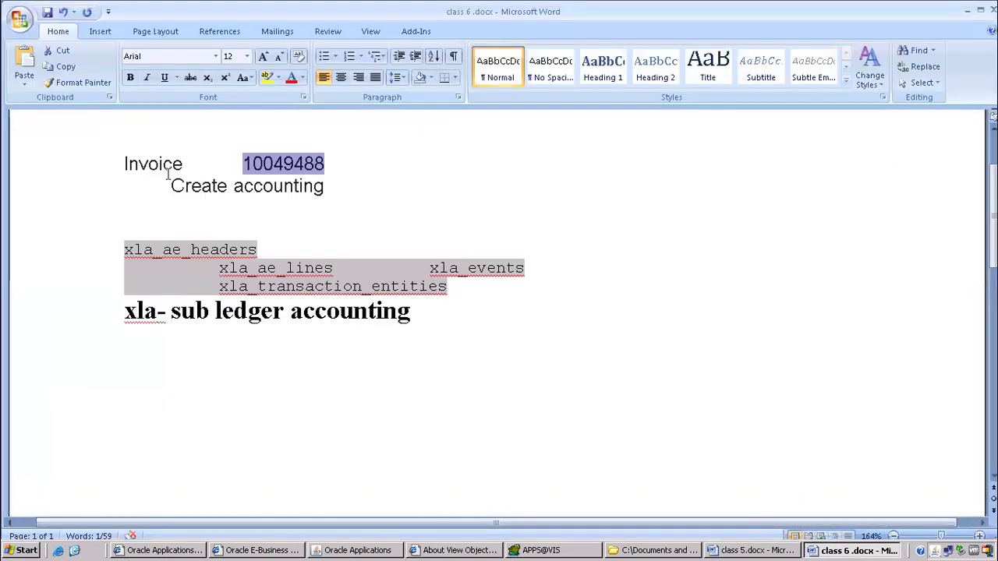
Type an indented 'View accounting' line beneath Create accounting in the class 6 notes.
click(241, 216)
key(Tab)
text(View accounting)
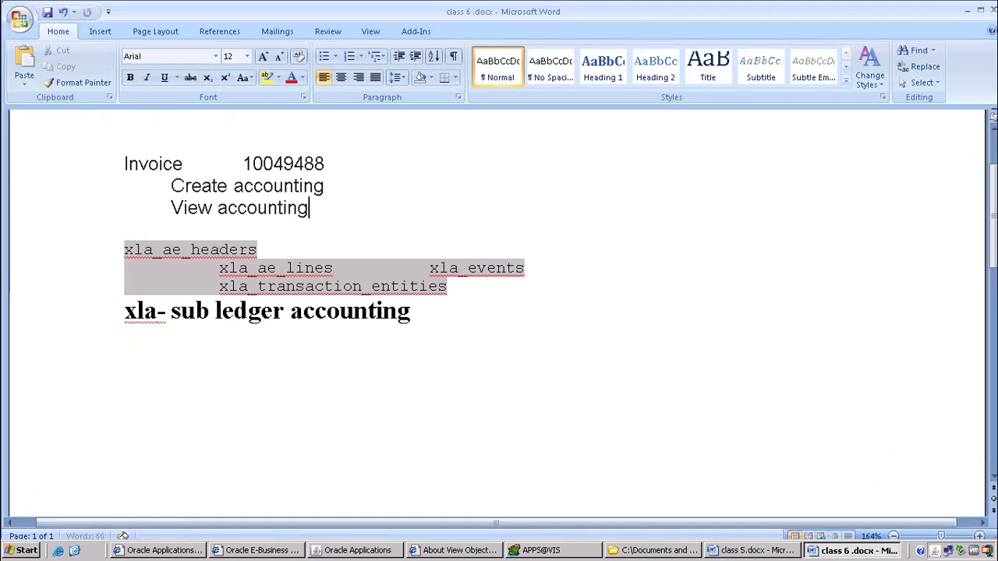
click(126, 207)
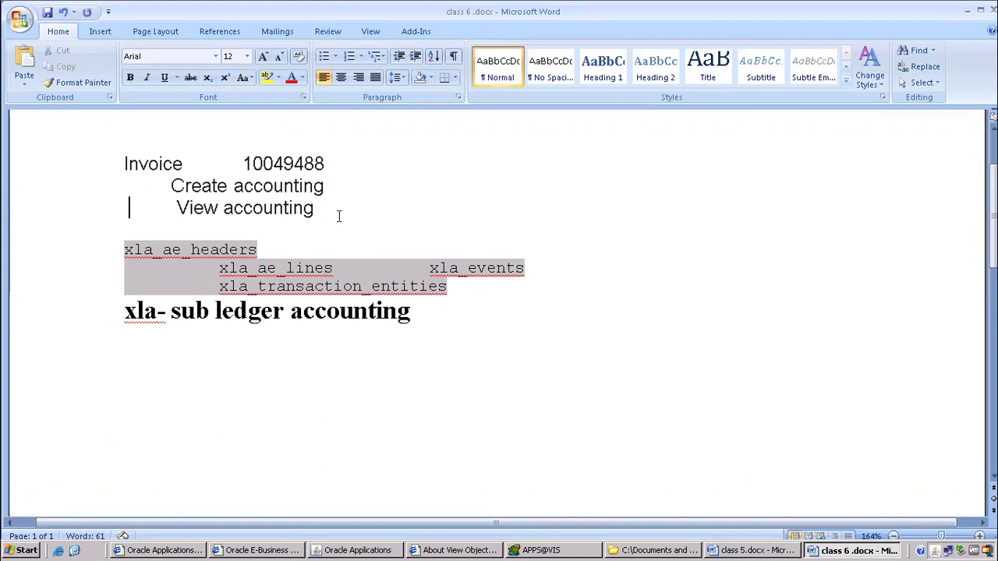
click(167, 183)
click(260, 225)
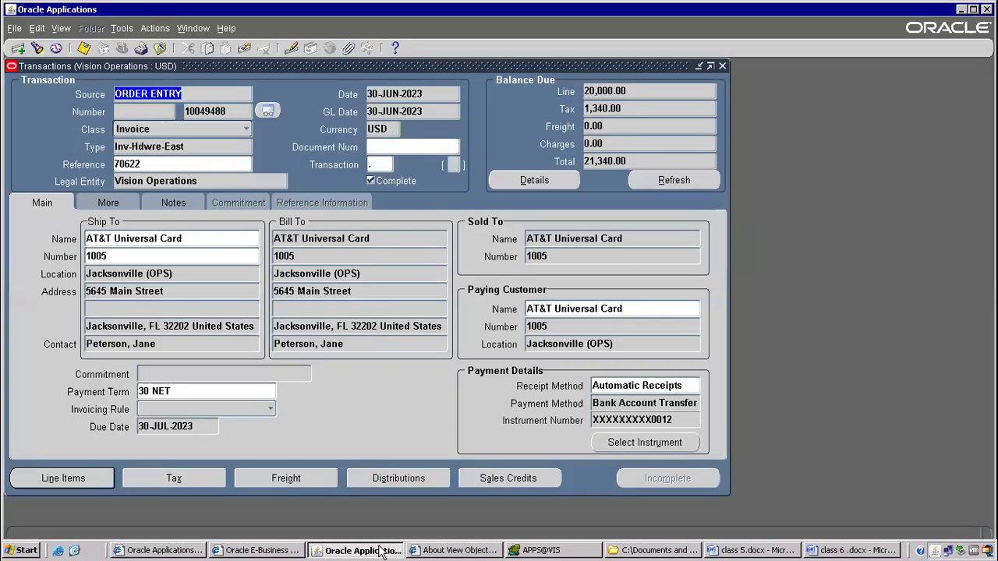
click(382, 551)
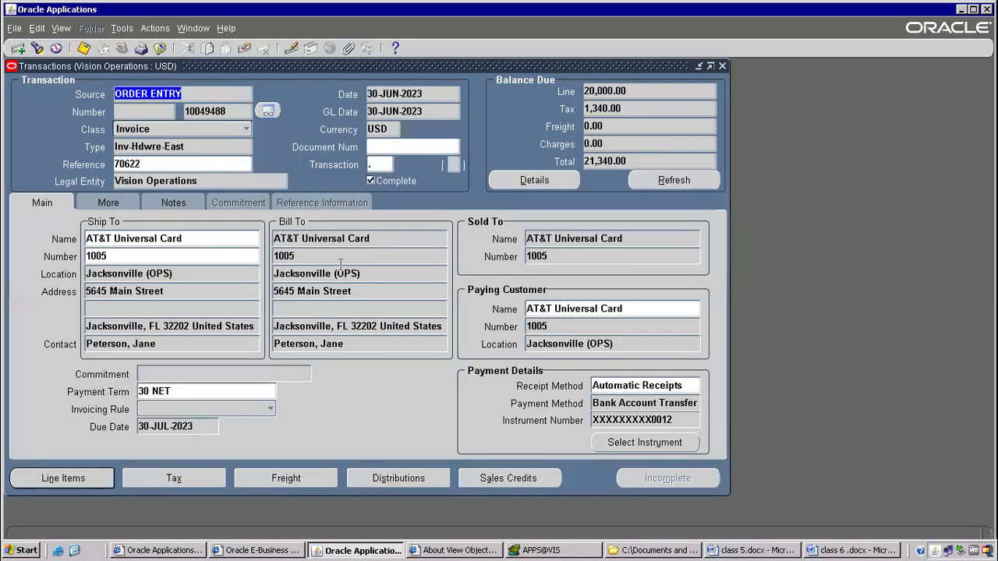
click(604, 162)
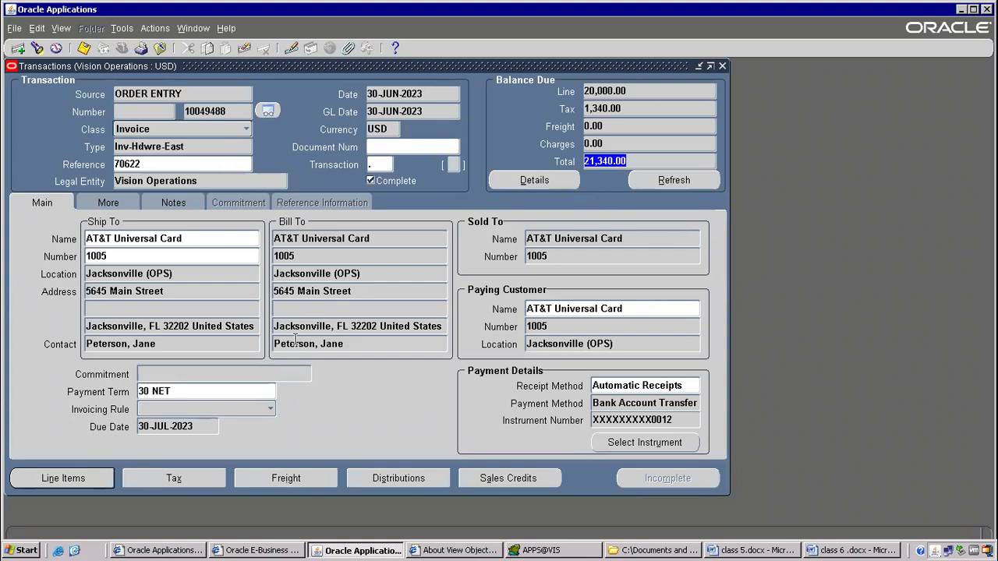
click(93, 476)
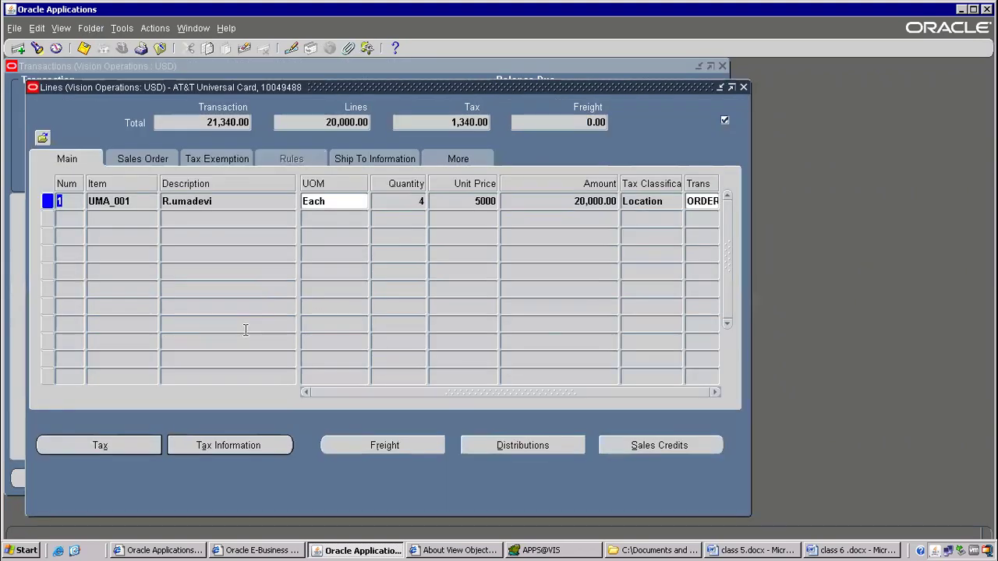
click(142, 162)
click(231, 161)
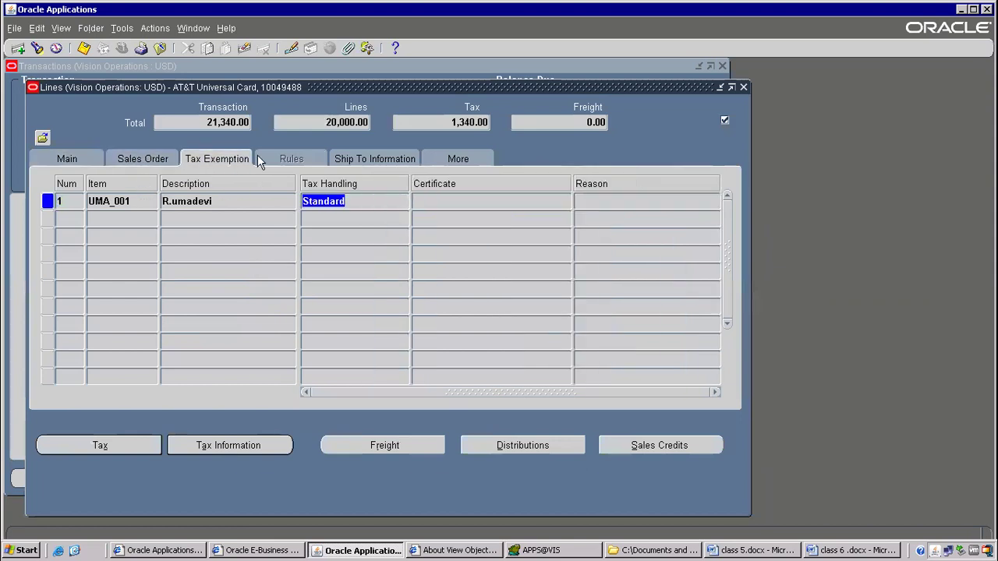
click(396, 158)
click(467, 159)
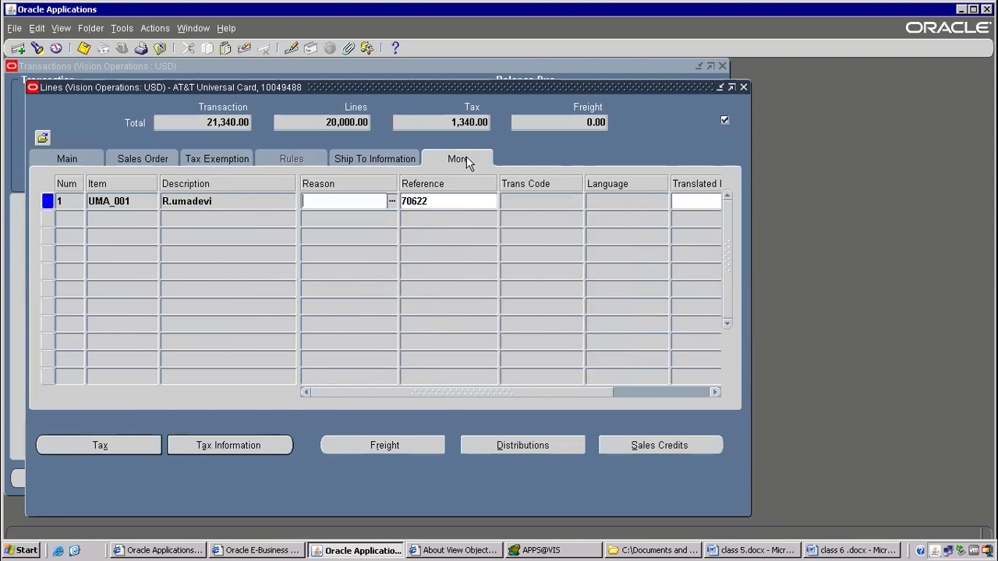
click(743, 87)
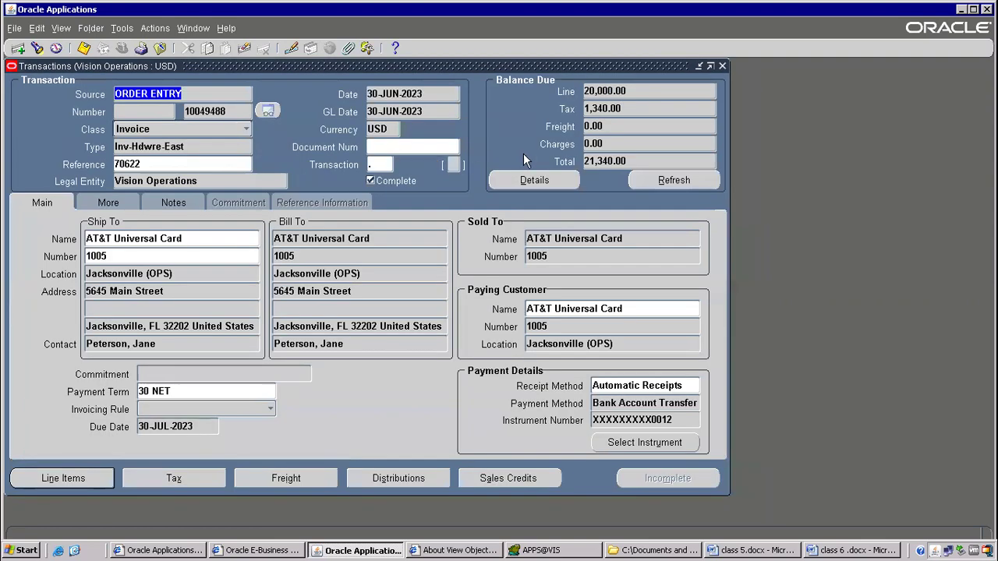
click(612, 160)
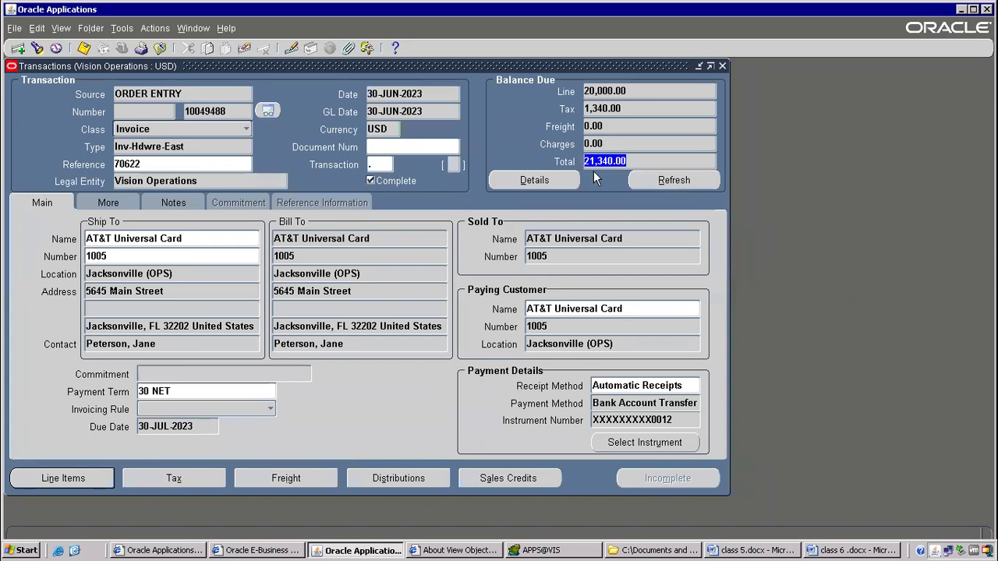
drag(590, 160, 566, 152)
click(598, 161)
Review the first steps of the class 6 notes and highlight the tools- credit step.
click(857, 550)
scroll(397, 343, up, 5)
scroll(405, 366, down, 1)
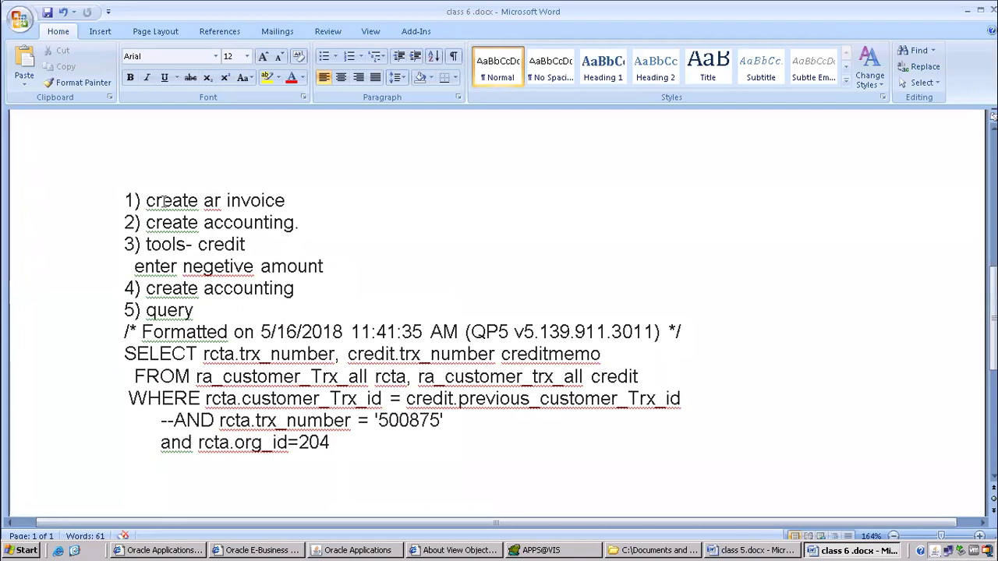
drag(145, 200, 299, 221)
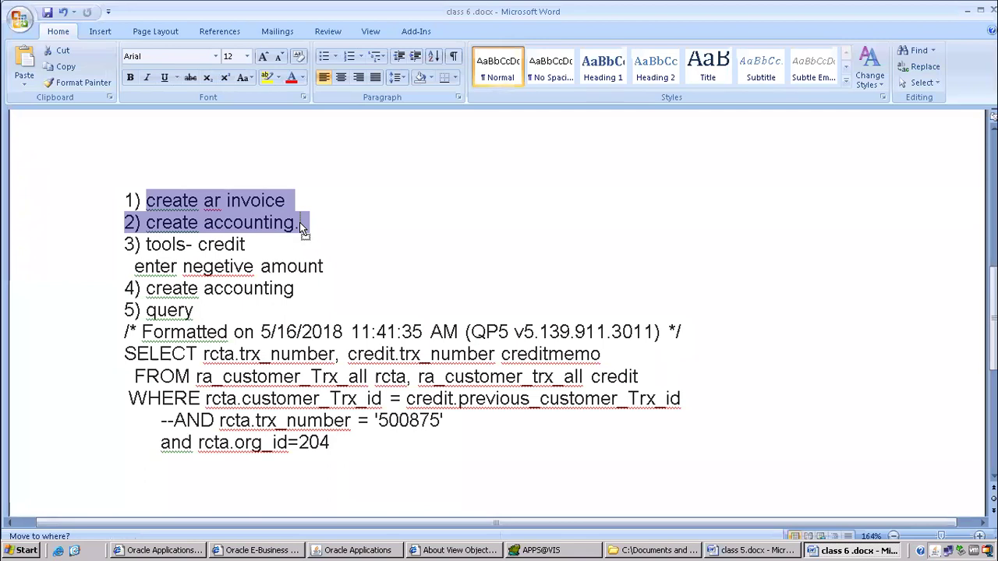
click(299, 222)
click(148, 244)
drag(169, 245, 257, 244)
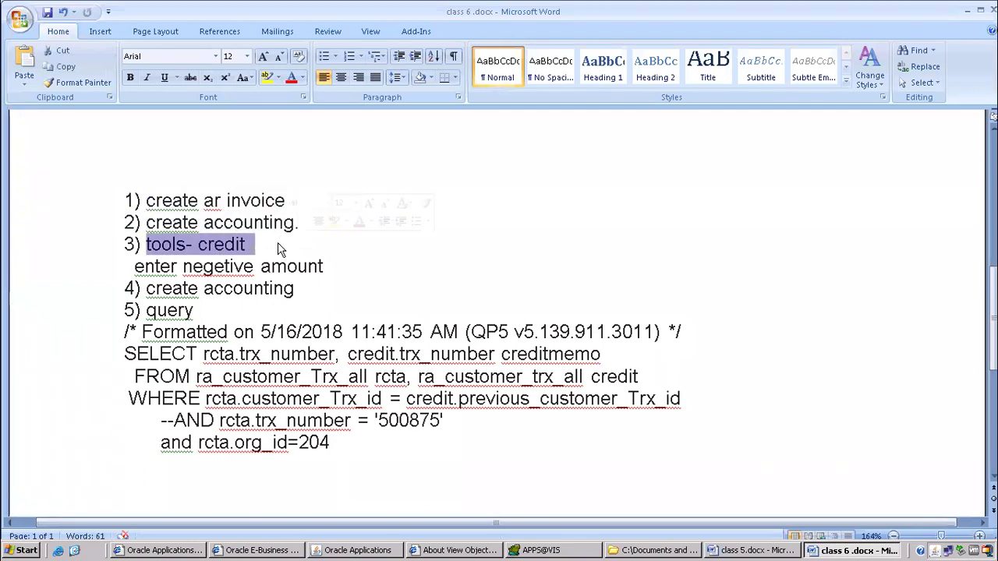
click(357, 551)
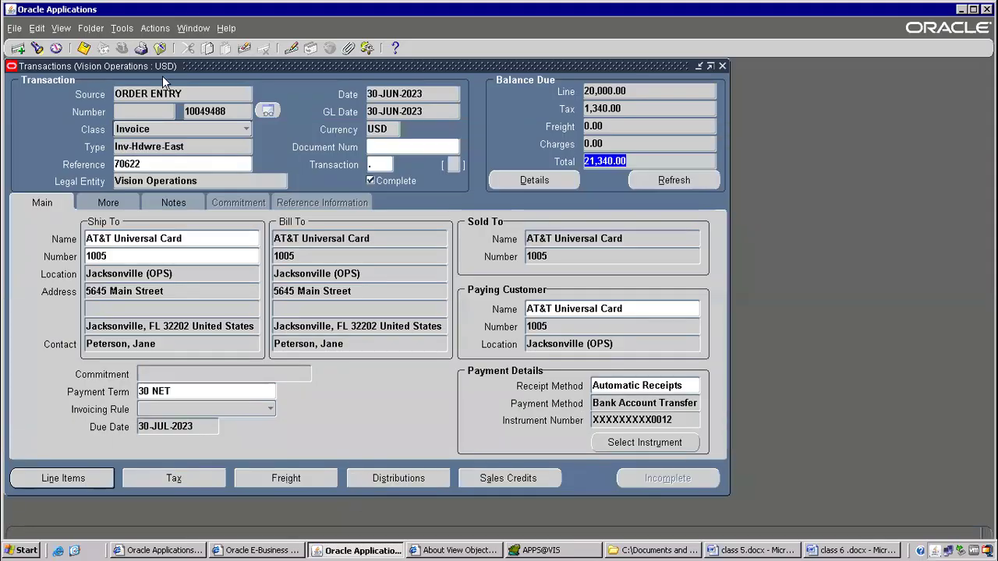
Open the invoice's Lines window and browse the Tools menu.
click(121, 28)
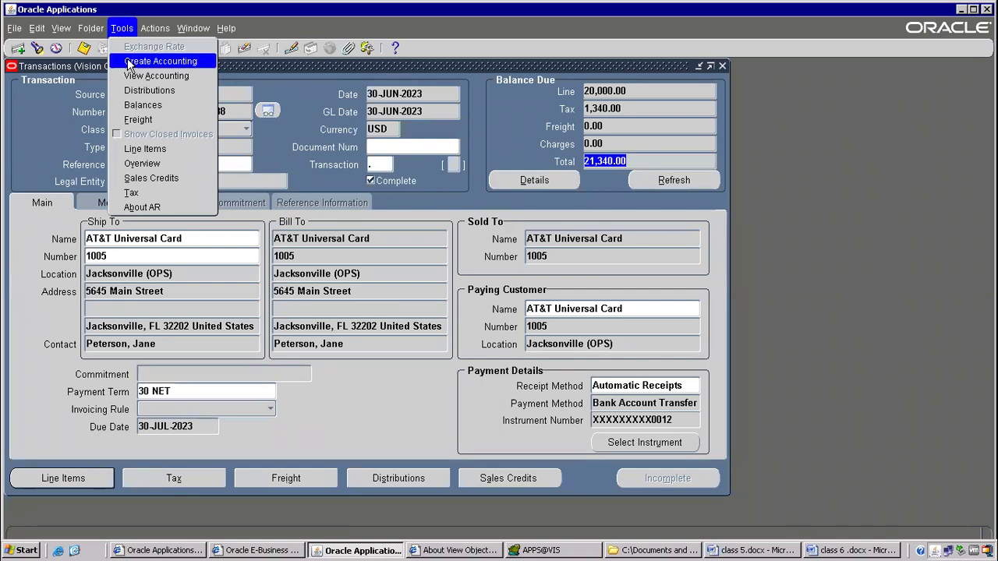
click(321, 104)
click(93, 478)
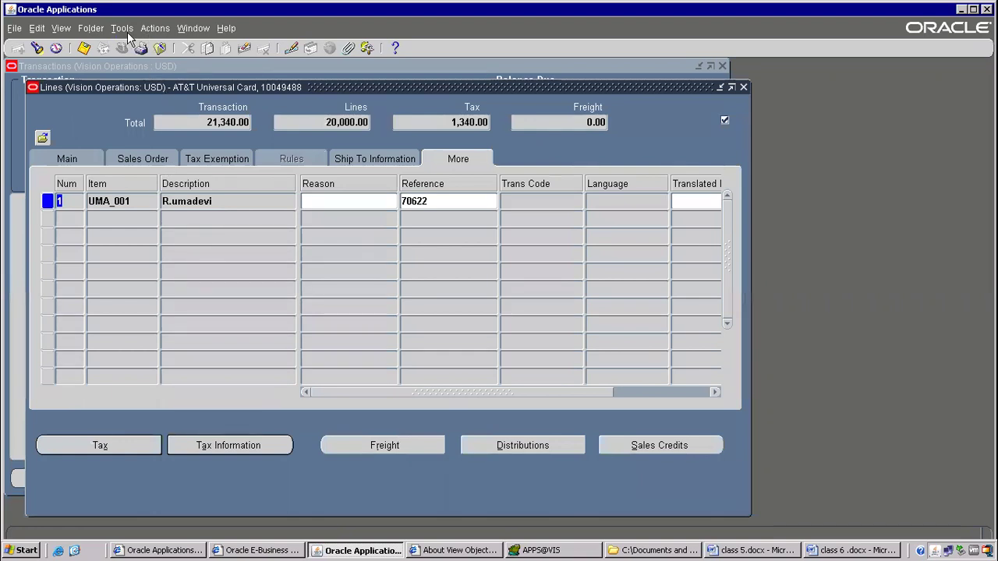
click(122, 29)
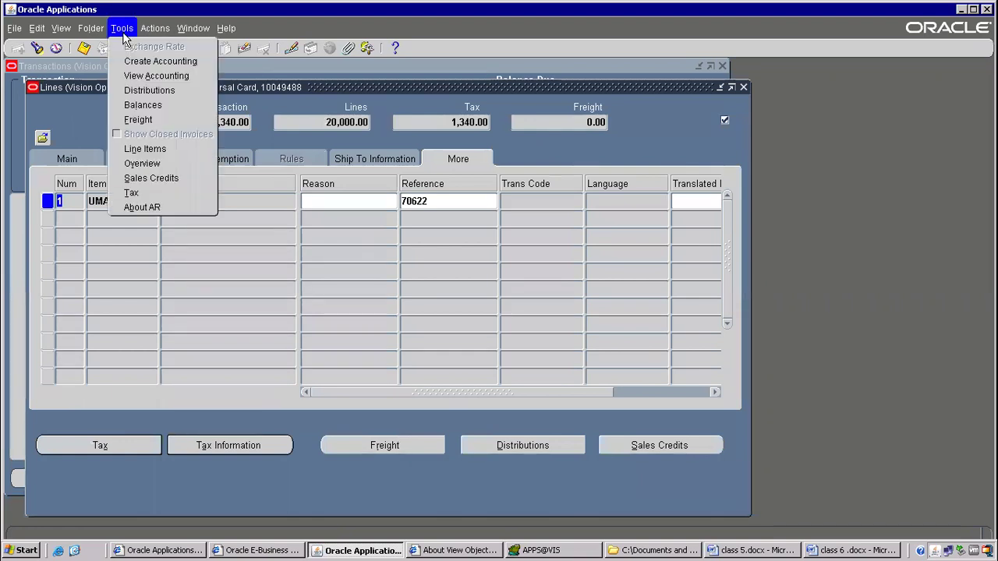
mouse_move(154, 31)
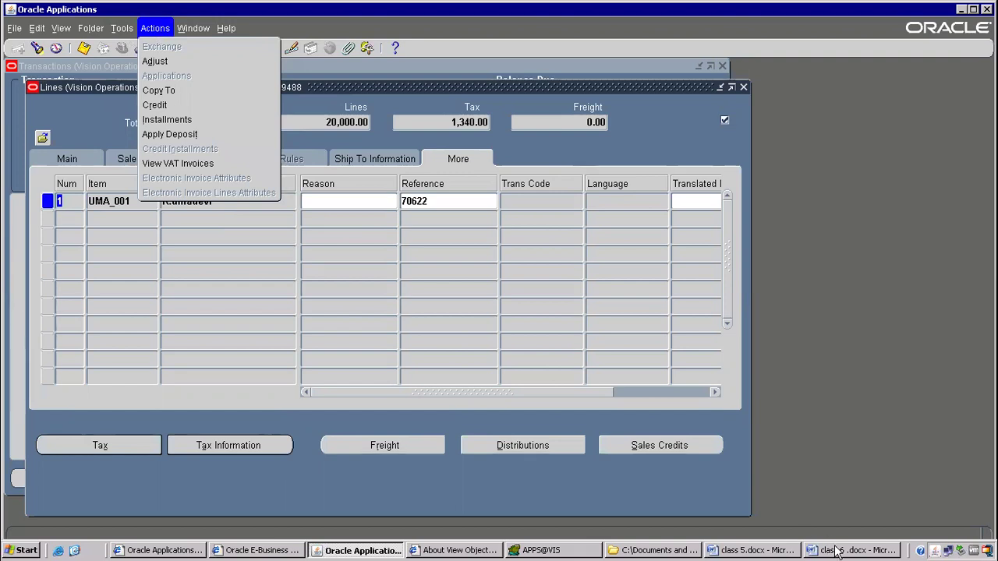
Change 'tools' to 'actions' on line 3 so it reads actions- credit.
click(795, 550)
click(853, 550)
drag(145, 244, 251, 245)
click(187, 244)
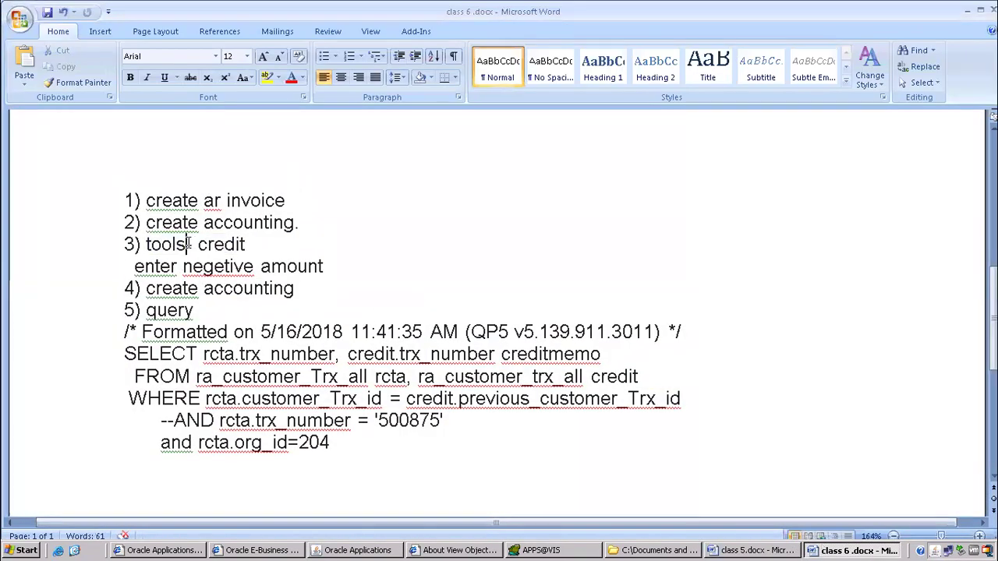
double_click(161, 244)
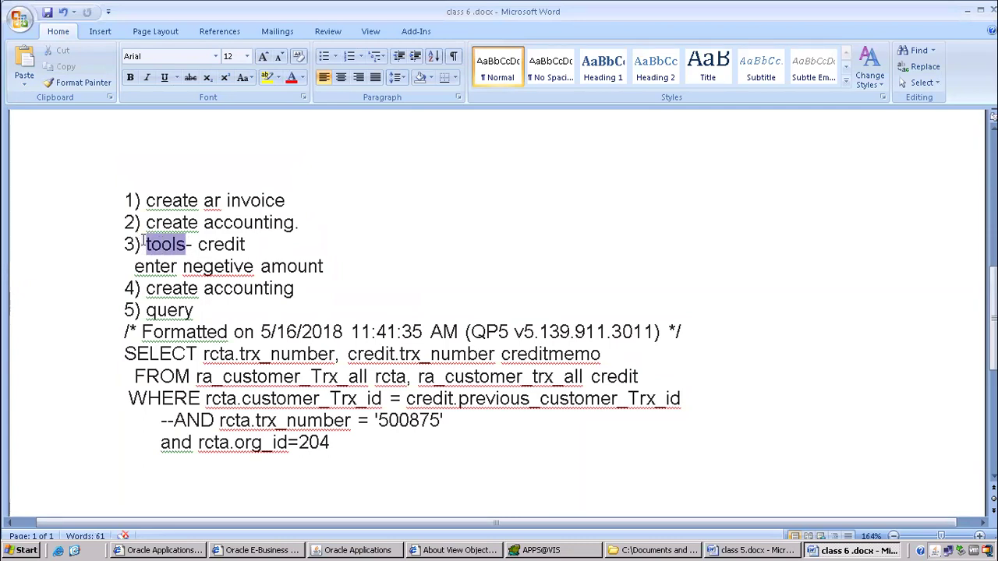
text(actions)
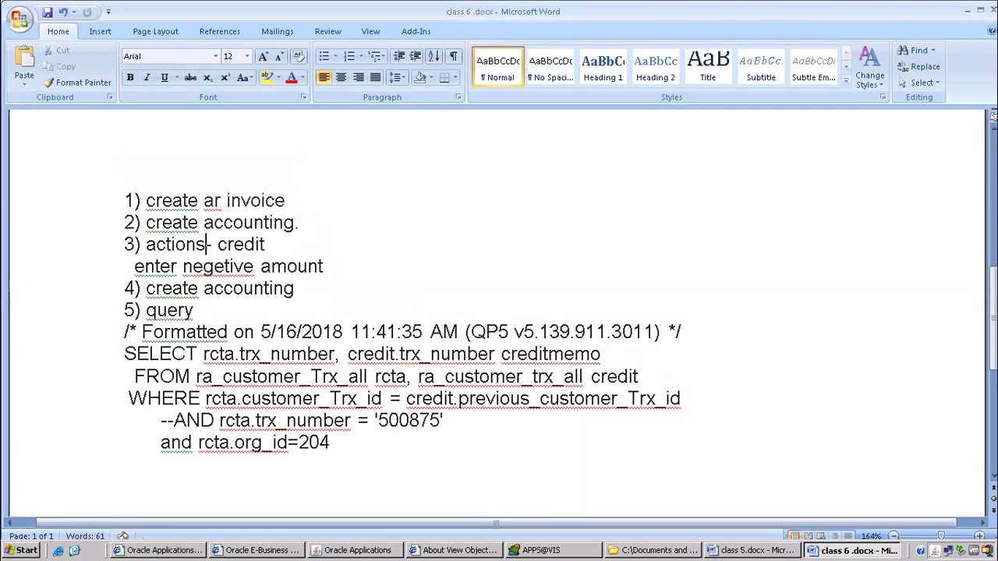
Glance at the class 5 notes, then return to the Oracle invoice lines.
key(alt+Tab)
key(ctrl+a)
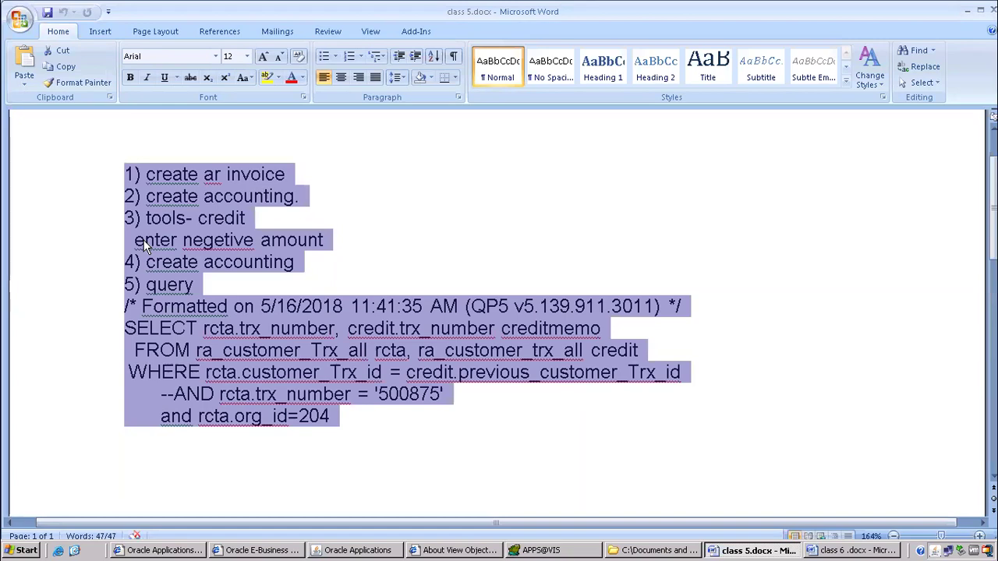
key(alt+Tab)
key(alt+Tab)
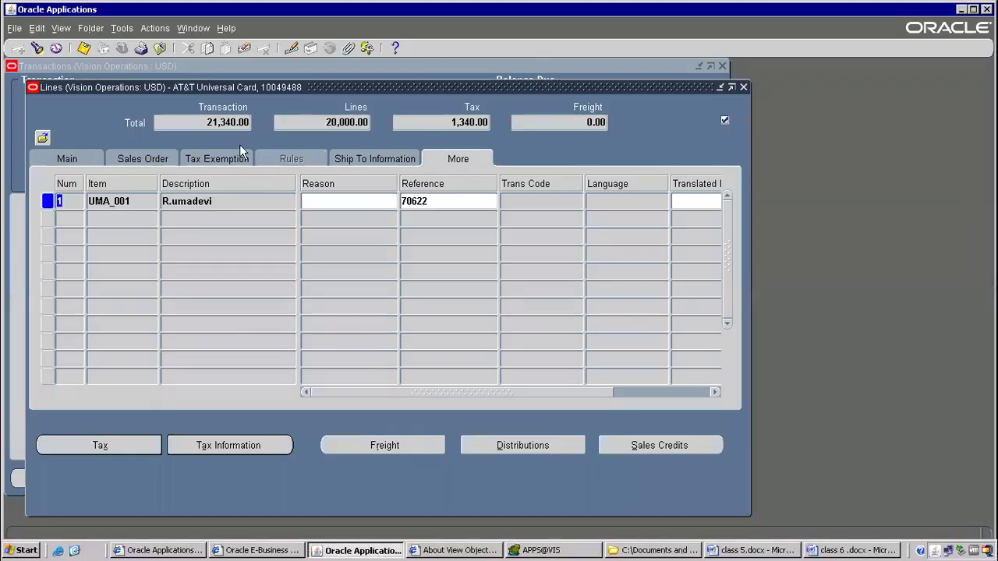
click(148, 31)
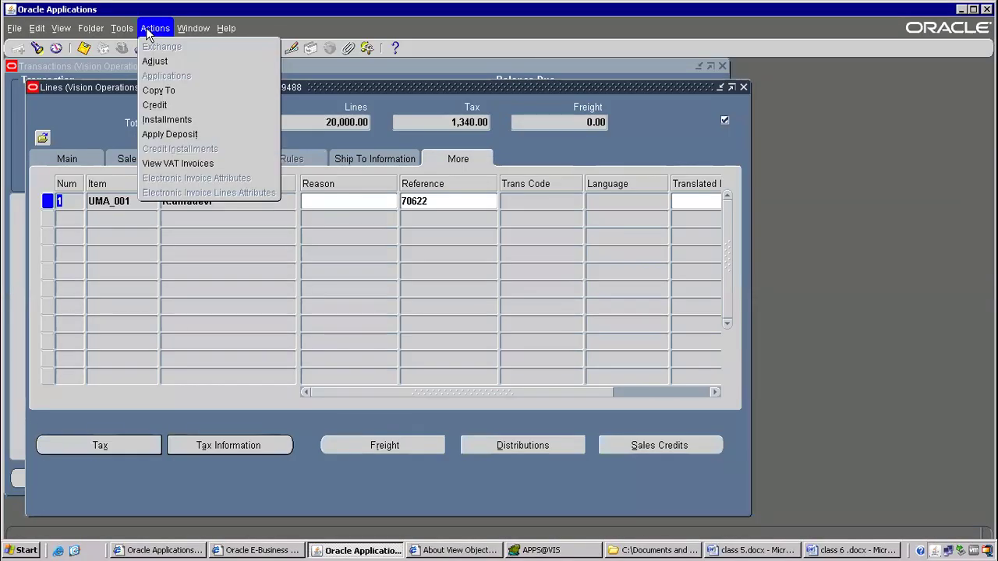
Start a credit against invoice 10049488 and move the Credit Transactions window into view.
click(159, 110)
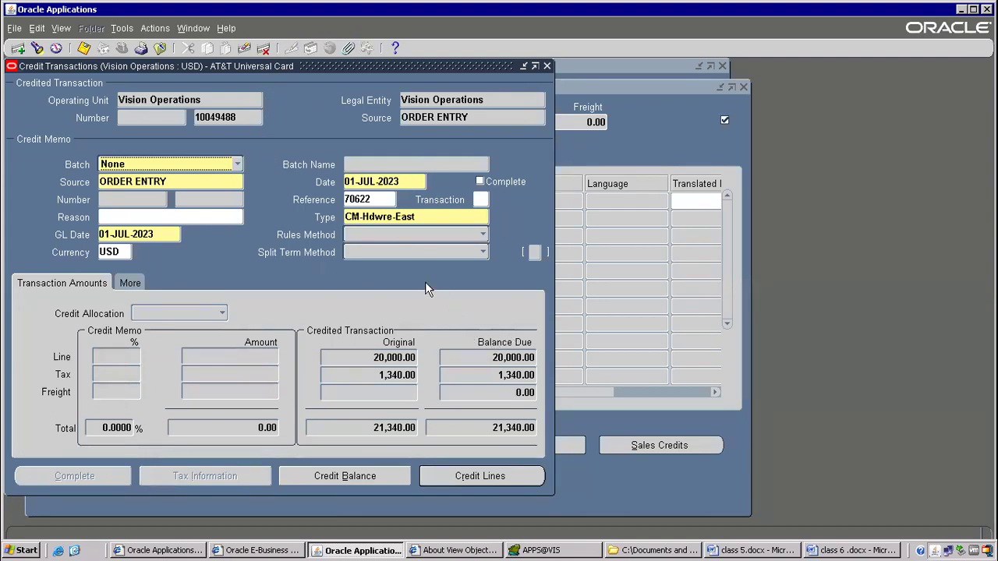
click(177, 187)
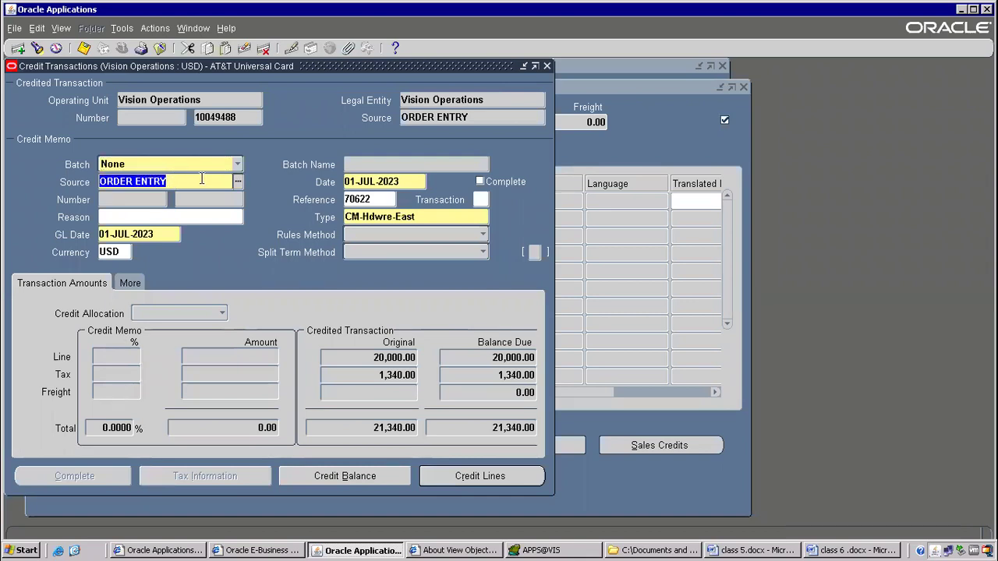
click(200, 116)
drag(229, 64, 419, 204)
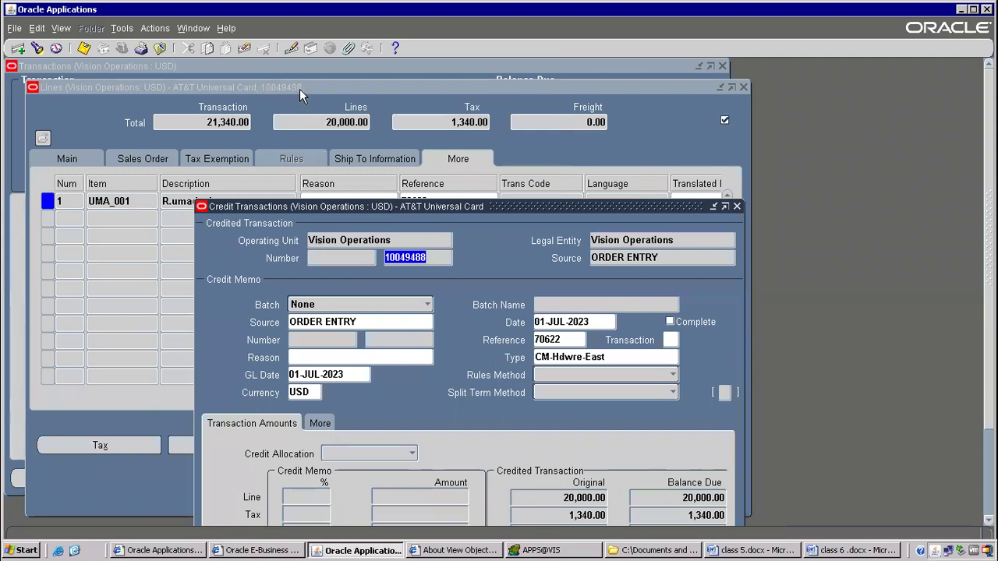
drag(407, 207, 353, 132)
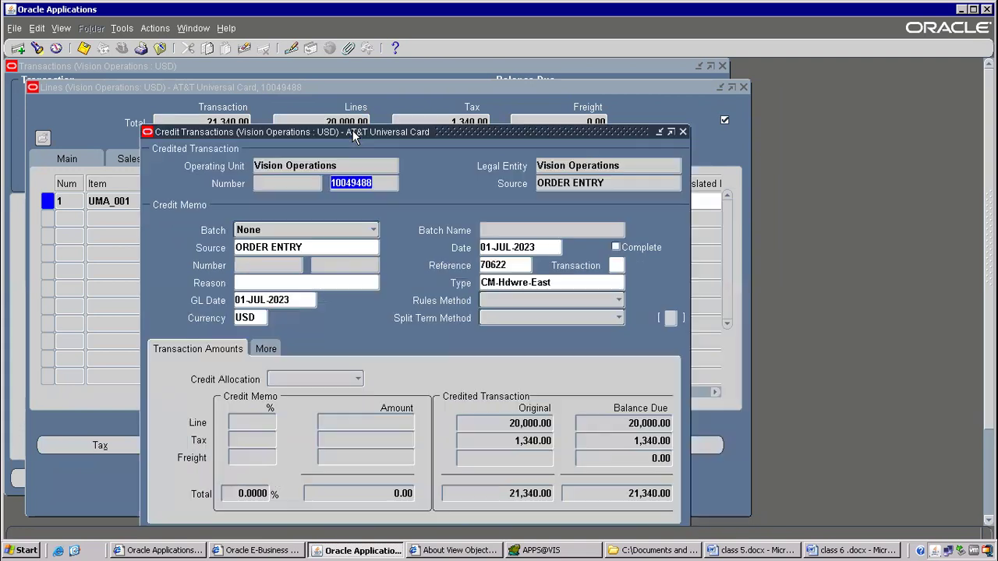
Review invoice 10049488, then open the Credit Lines of credit memo 10049507 from the invoice line.
click(341, 265)
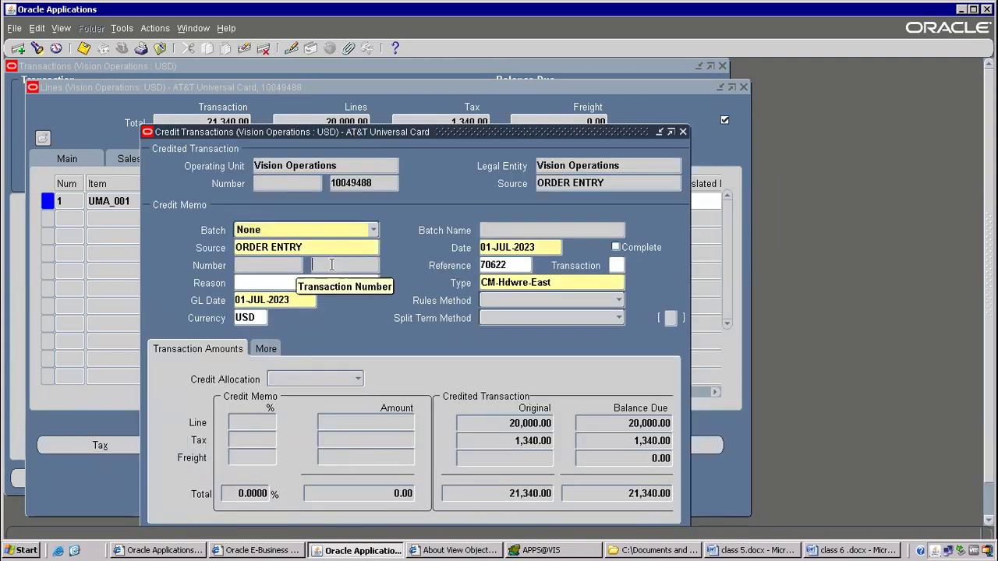
click(350, 184)
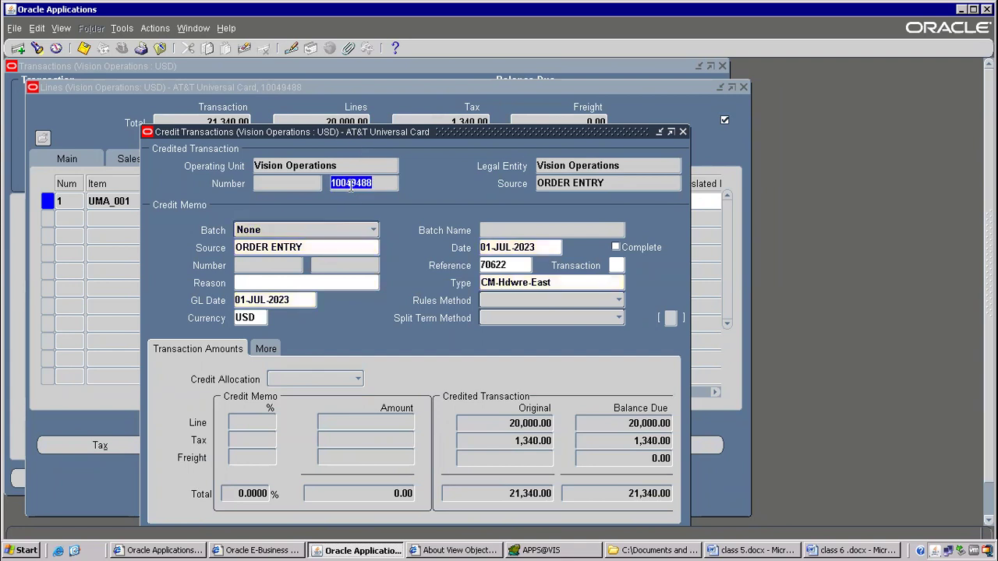
click(333, 265)
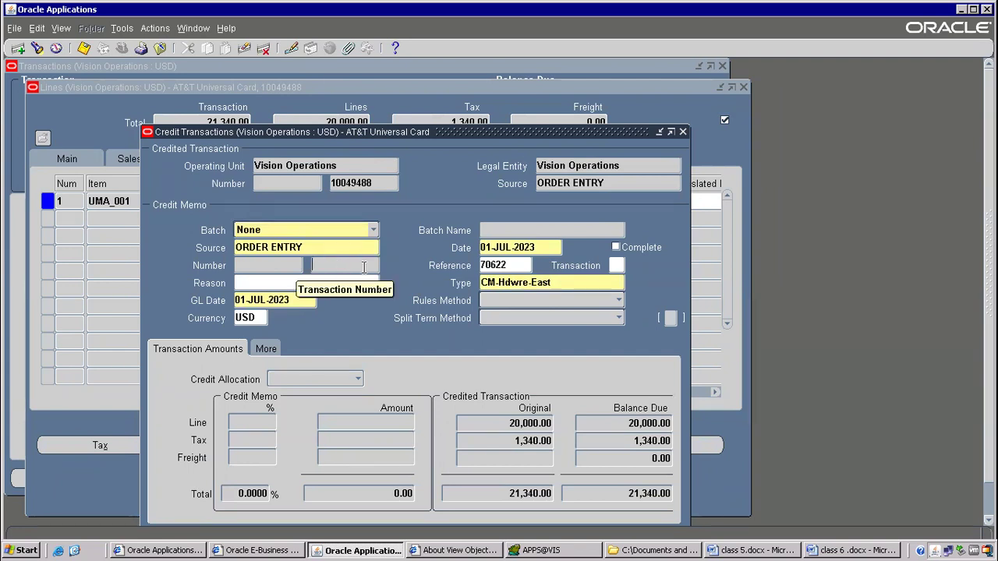
drag(415, 134, 362, 69)
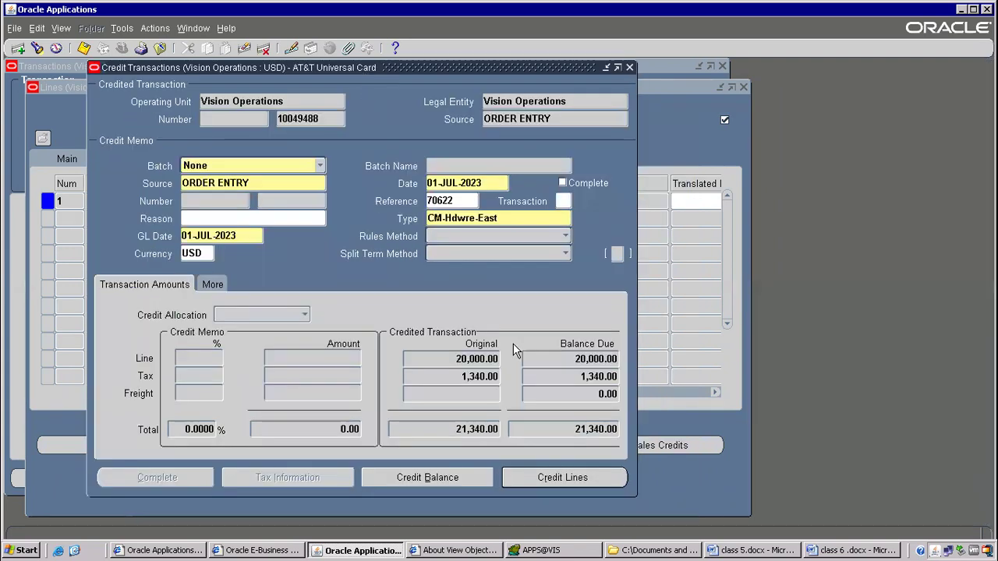
click(574, 480)
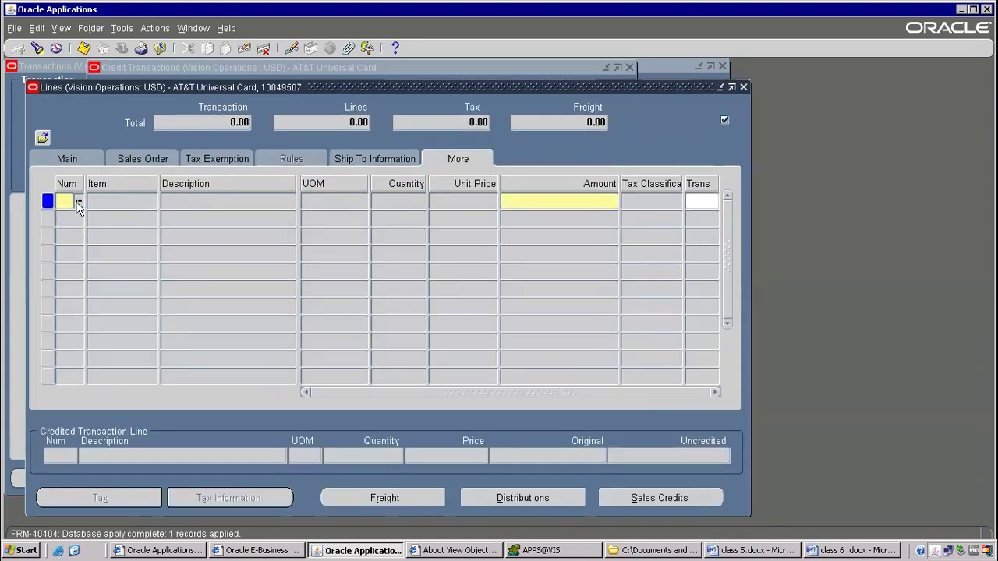
click(76, 201)
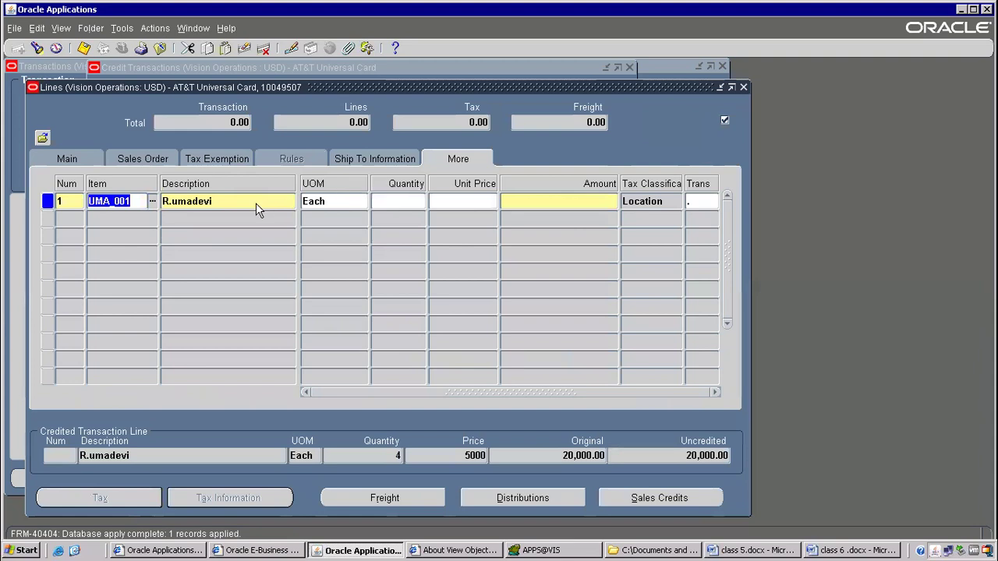
Enter a -5000 credit amount on the UMA_001 line, clearing the balance error and flexfield.
click(546, 199)
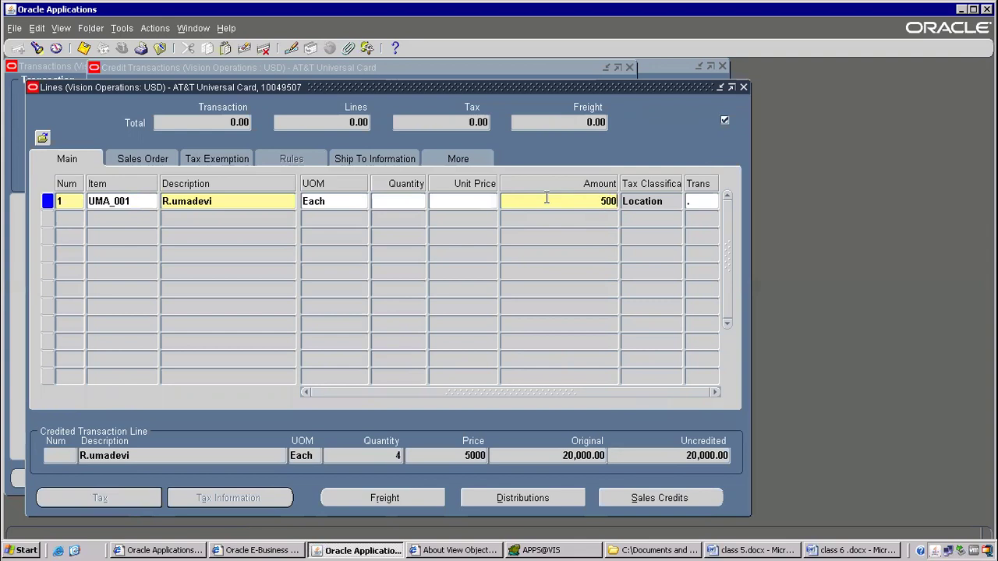
click(641, 204)
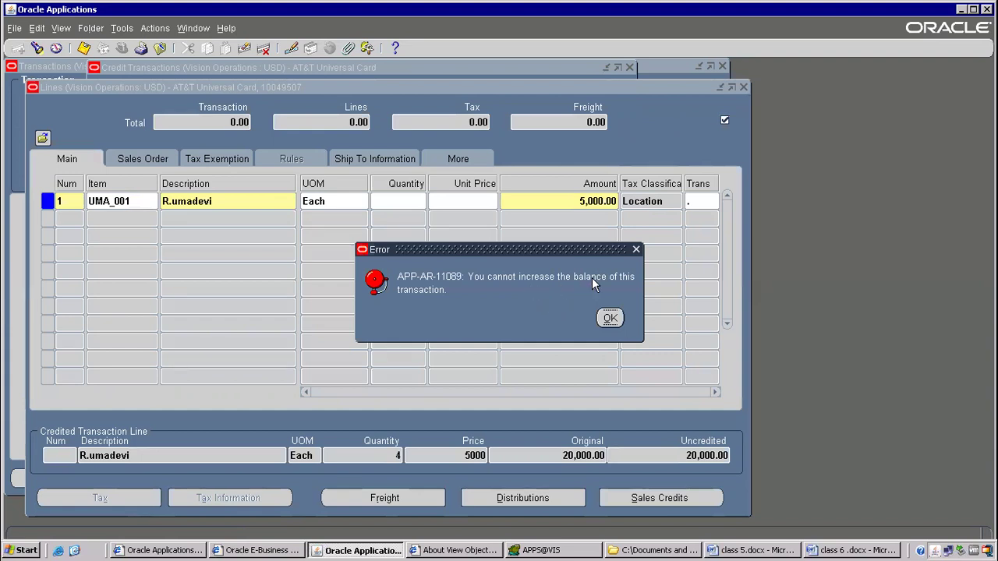
click(611, 320)
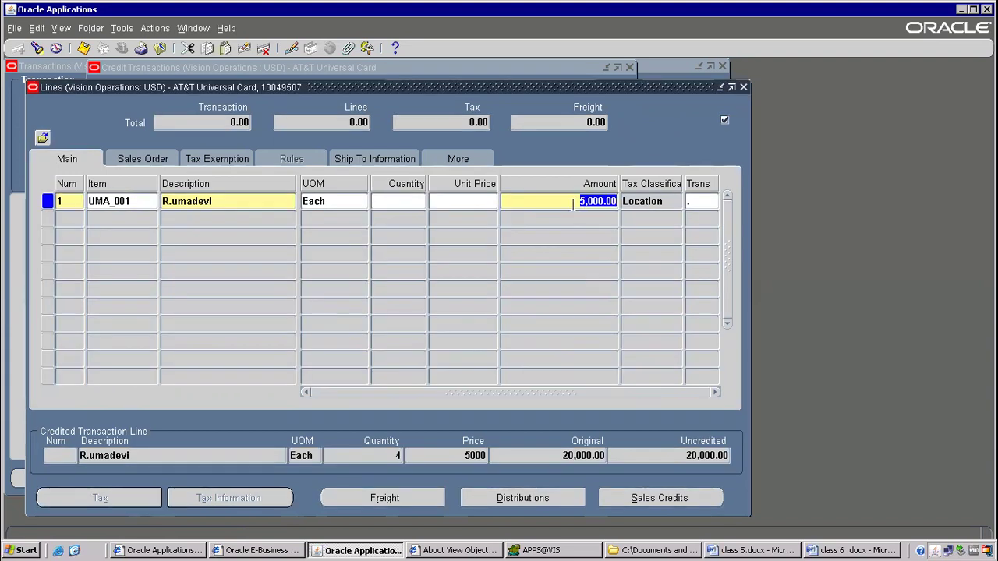
click(610, 244)
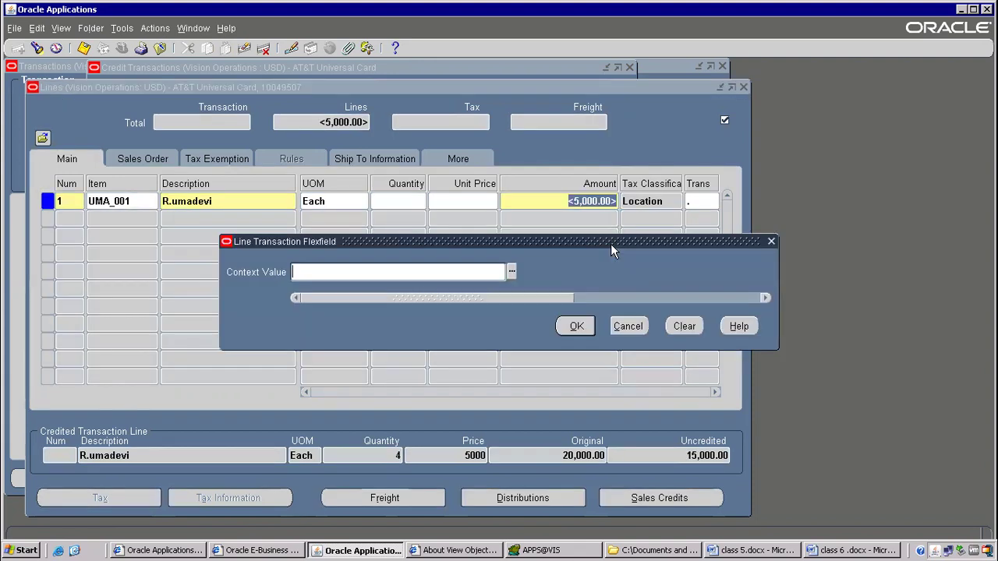
click(576, 325)
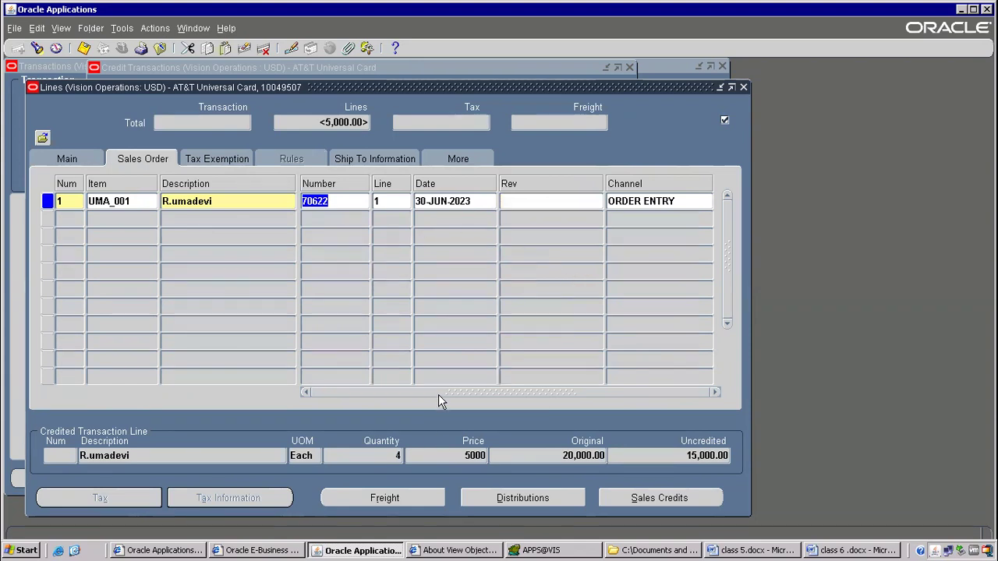
Recheck the line Amount and save the <5,000.00> credit line for UMA_001.
click(195, 204)
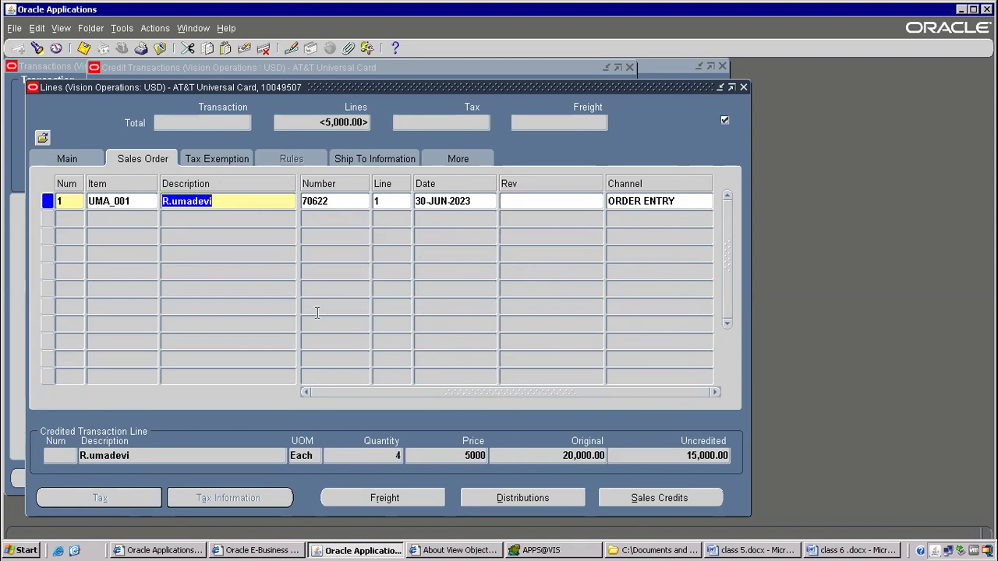
click(72, 159)
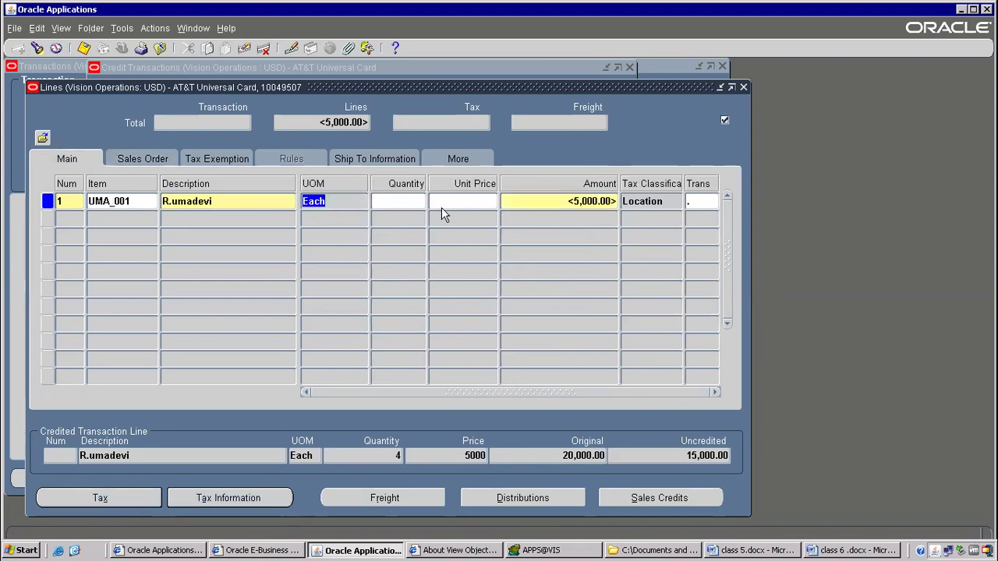
click(570, 200)
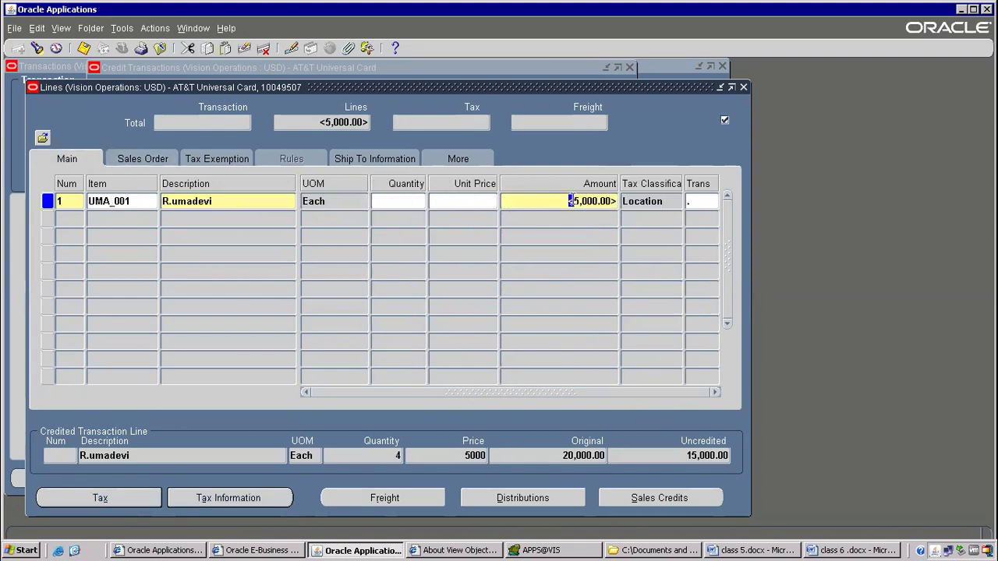
click(614, 200)
click(84, 47)
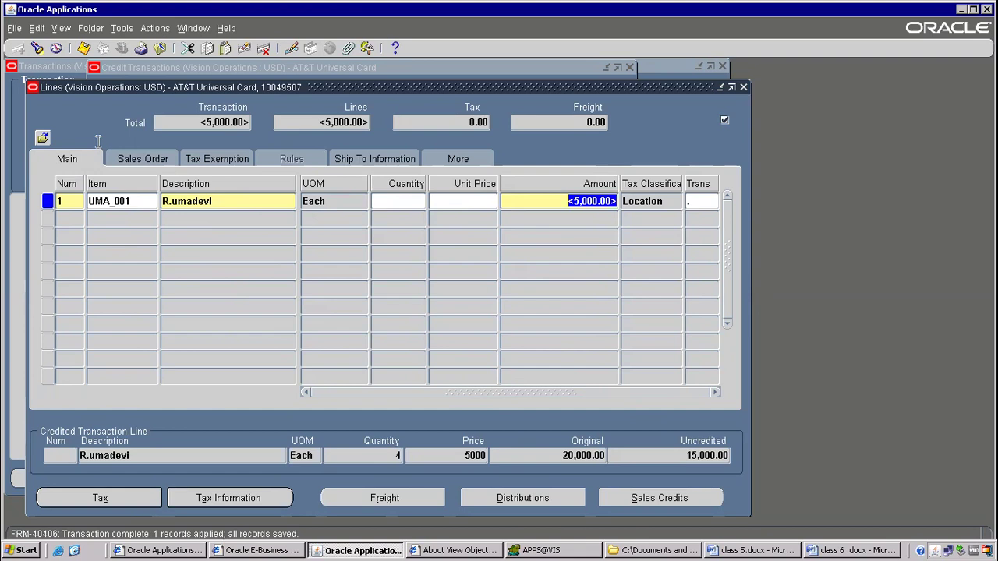
Return to the credit memo and compare credit memo 10049507 with invoice 10049488.
click(743, 87)
double_click(295, 196)
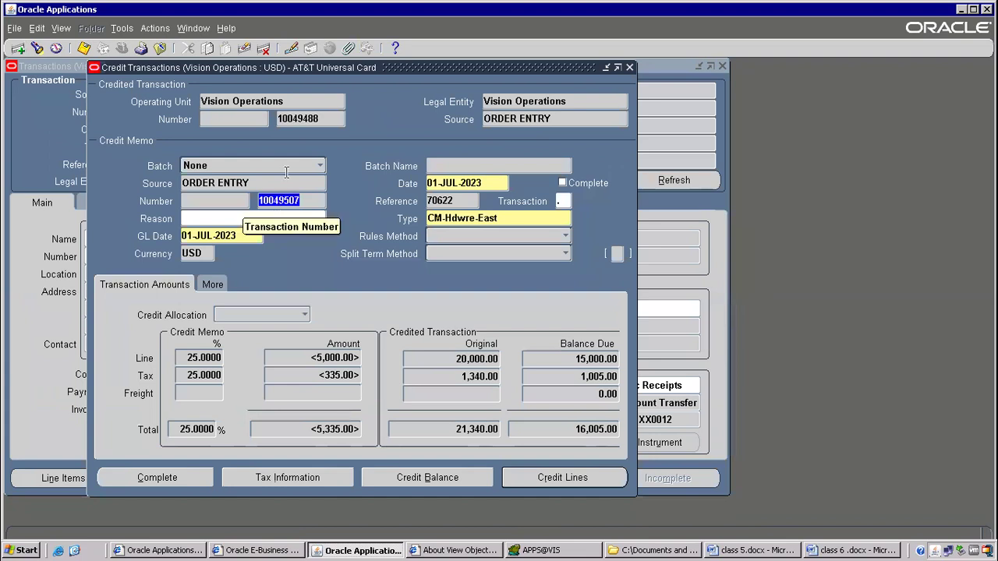
double_click(297, 115)
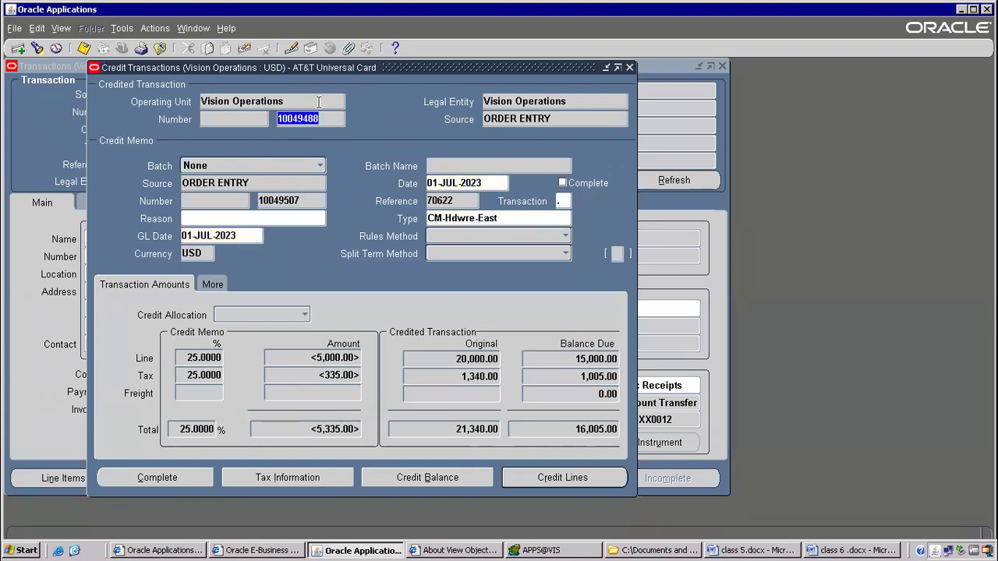
double_click(280, 200)
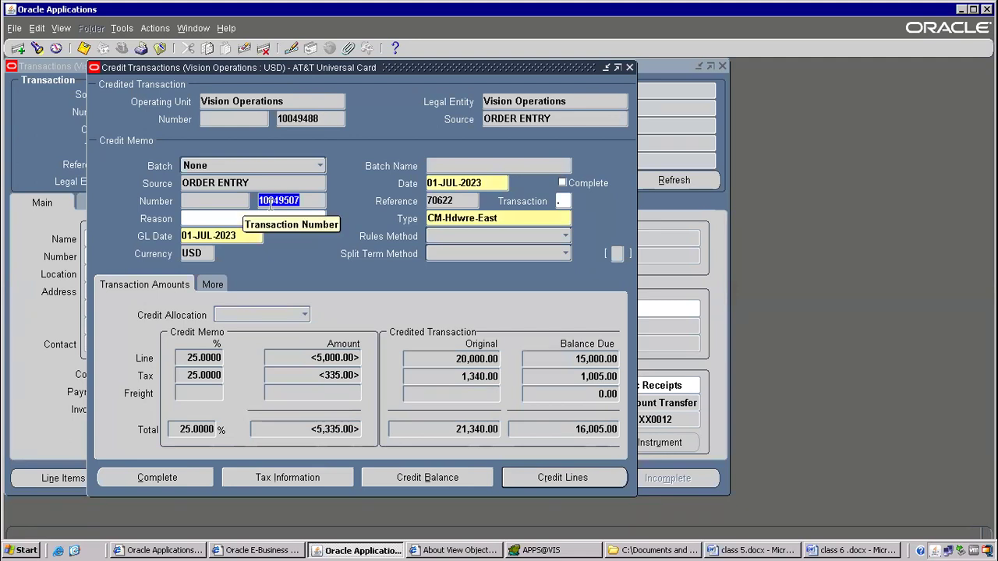
double_click(298, 116)
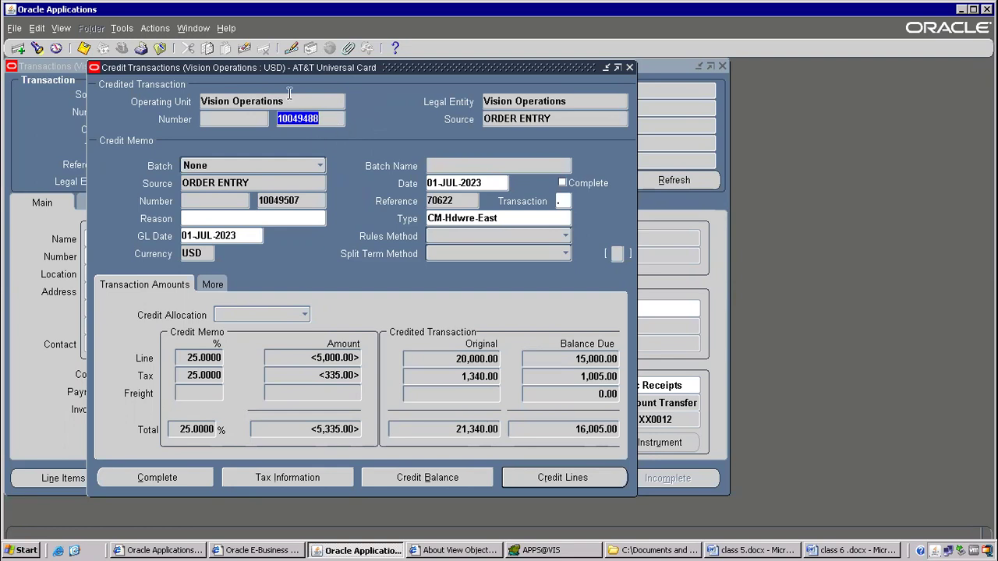
Show the Record History, marking RA_CUSTOMER_TRX in the table name of view RA_CUSTOMER_TRX_CR_TRX_V.
click(222, 28)
click(248, 120)
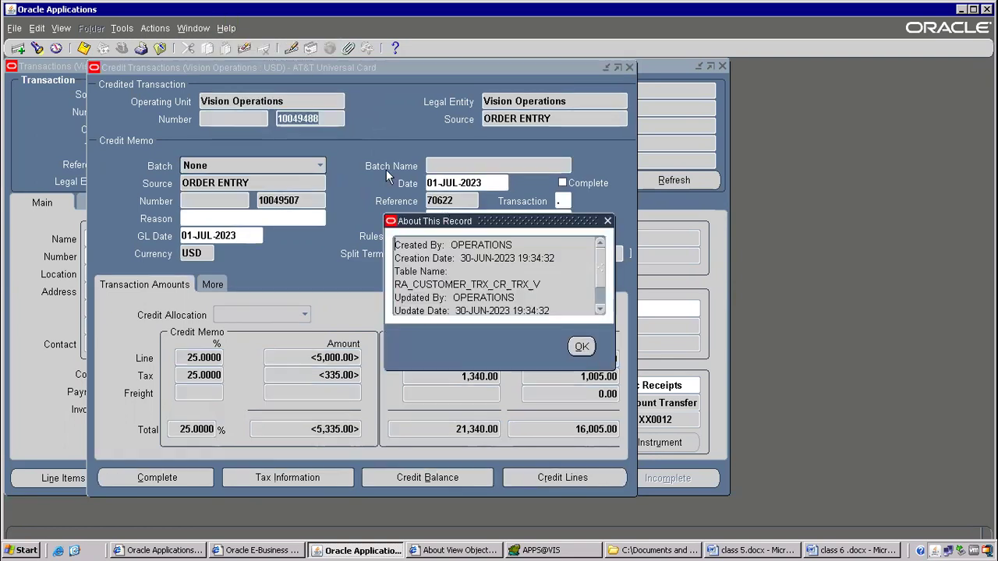
drag(494, 284, 375, 279)
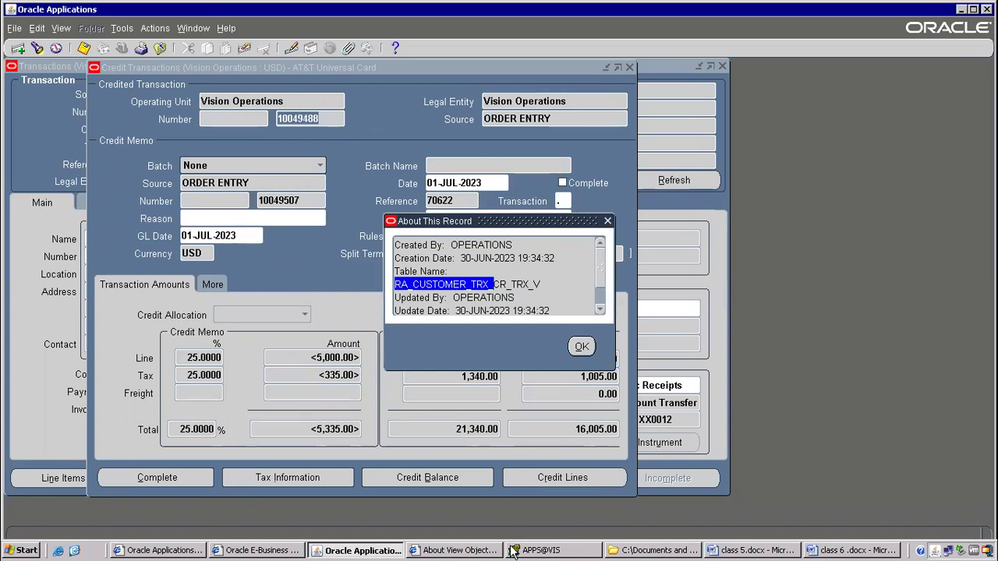
click(544, 551)
Replace the old query with a FROM joining ra_customer_trx_all as inv and credit.
click(348, 228)
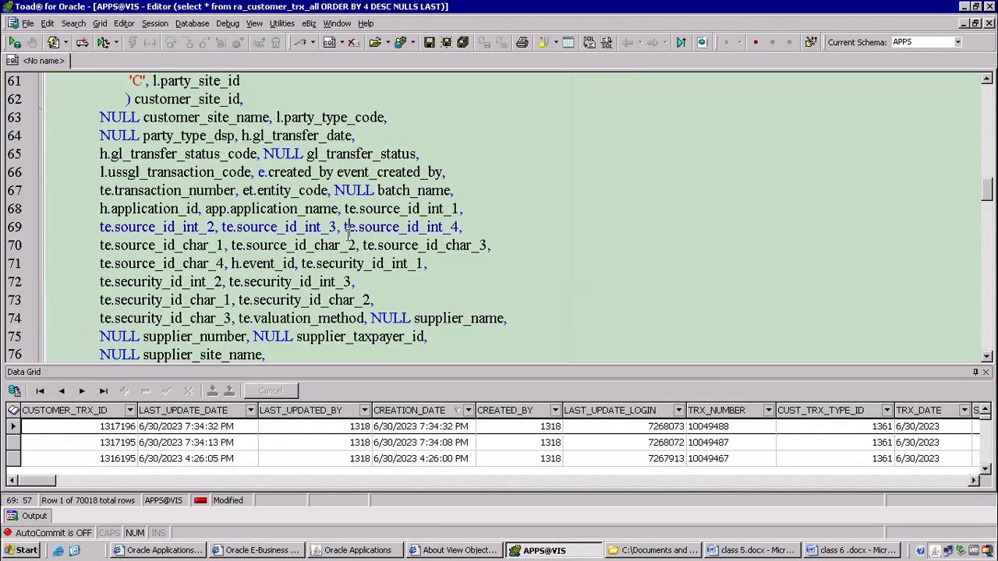
key(ctrl+a)
key(Delete)
text(select)
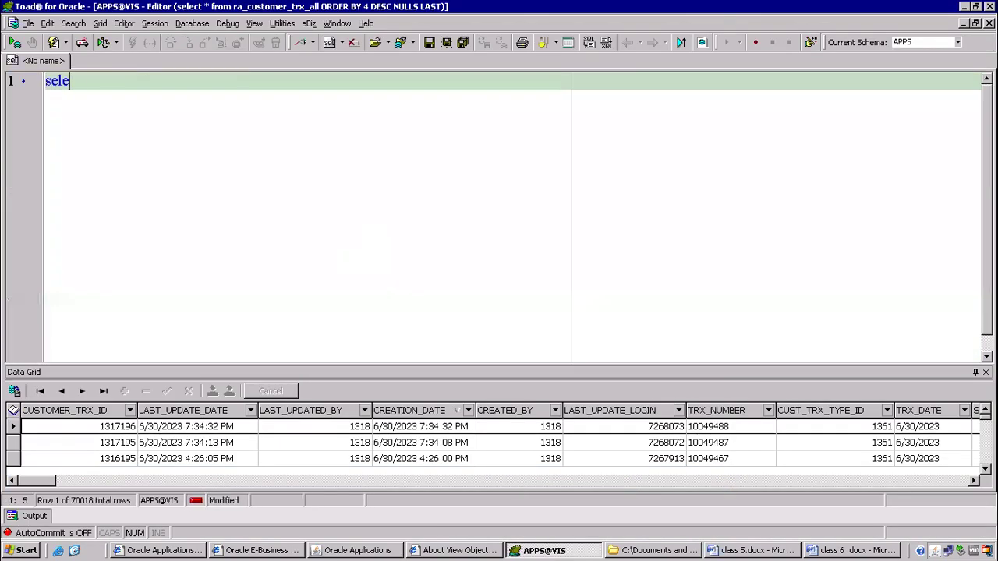
key(Return)
text(from ra)
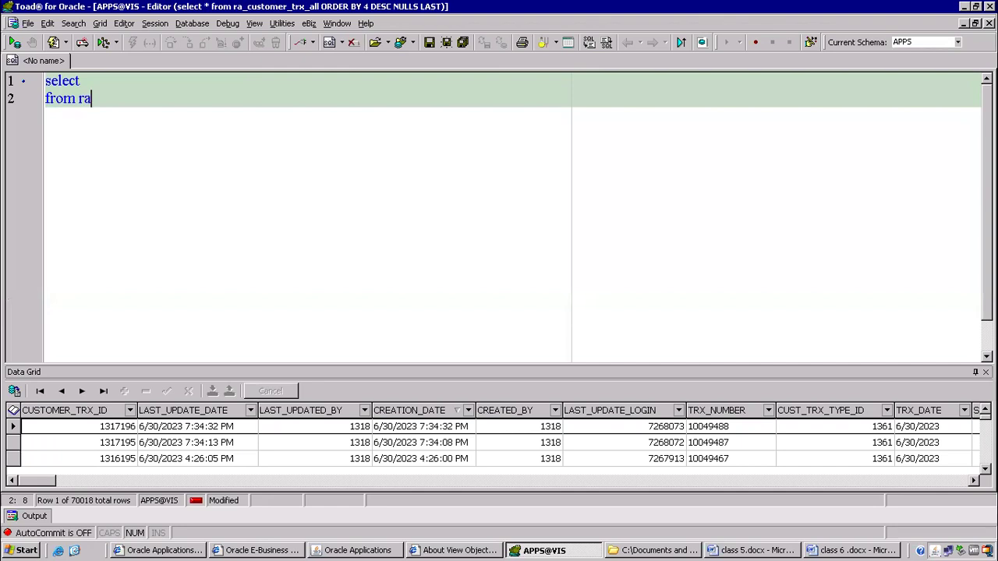
text(_customer_)
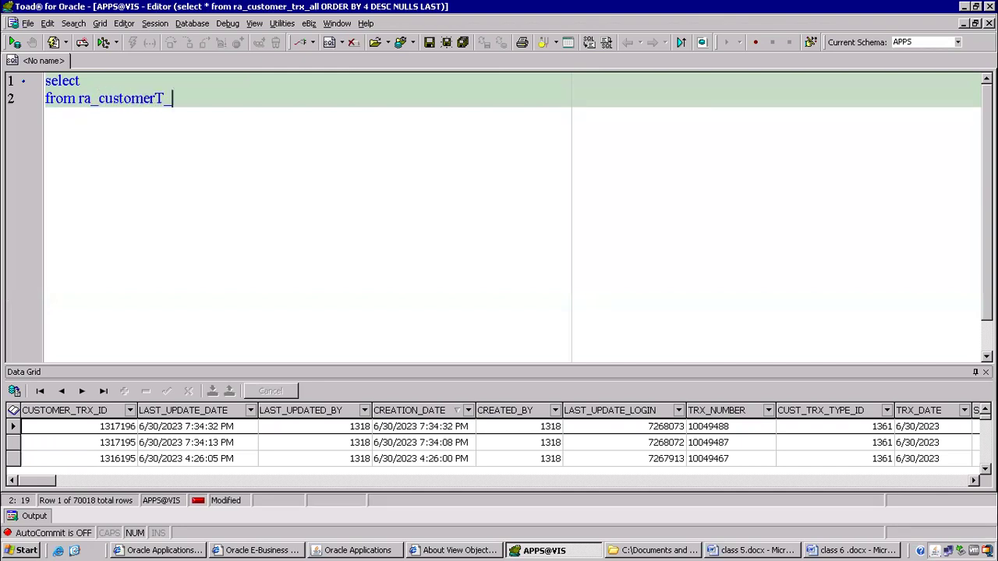
key(BackSpace)
text(_trx_all rct,)
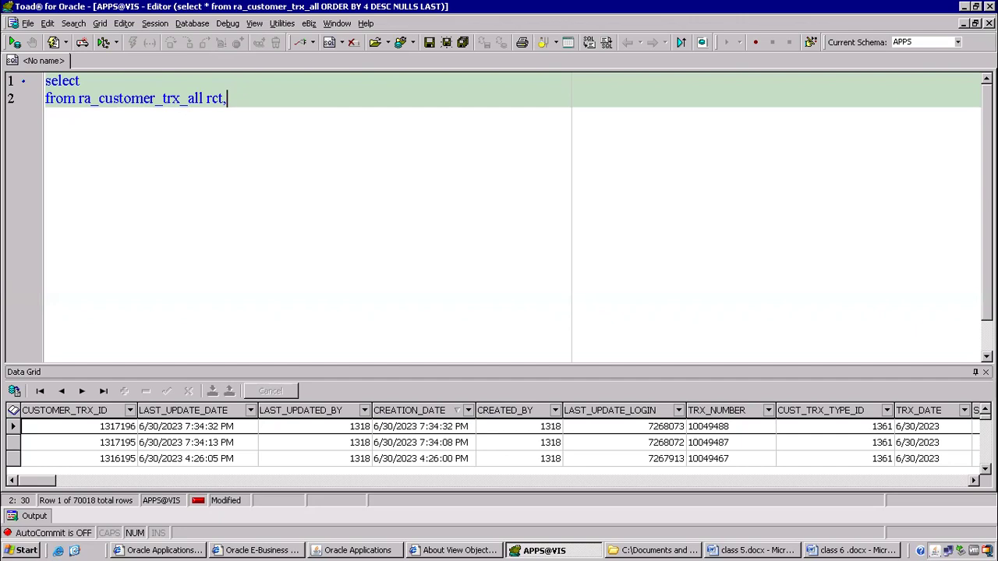
text(ra_customer_trx_al)
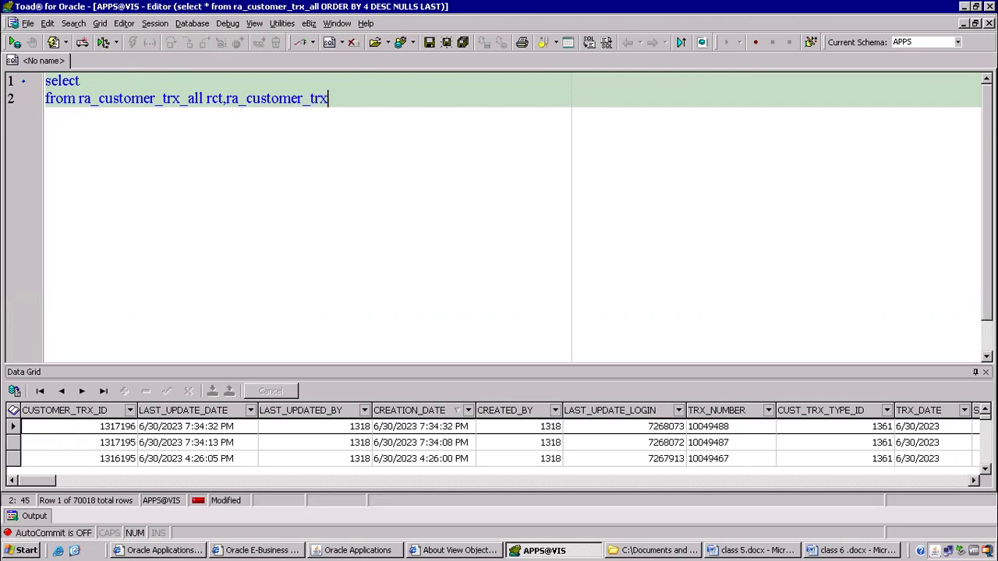
text(l credit)
key(Left)
key(Left)
key(Left)
key(Left)
key(Left)
key(Left)
key(Left)
key(Left)
key(Left)
key(Left)
key(Left)
key(Left)
key(Left)
key(Left)
key(Left)
key(Left)
key(Left)
key(Left)
key(Left)
key(Left)
key(BackSpace)
key(BackSpace)
key(BackSpace)
text(invoic)
key(BackSpace)
key(BackSpace)
key(BackSpace)
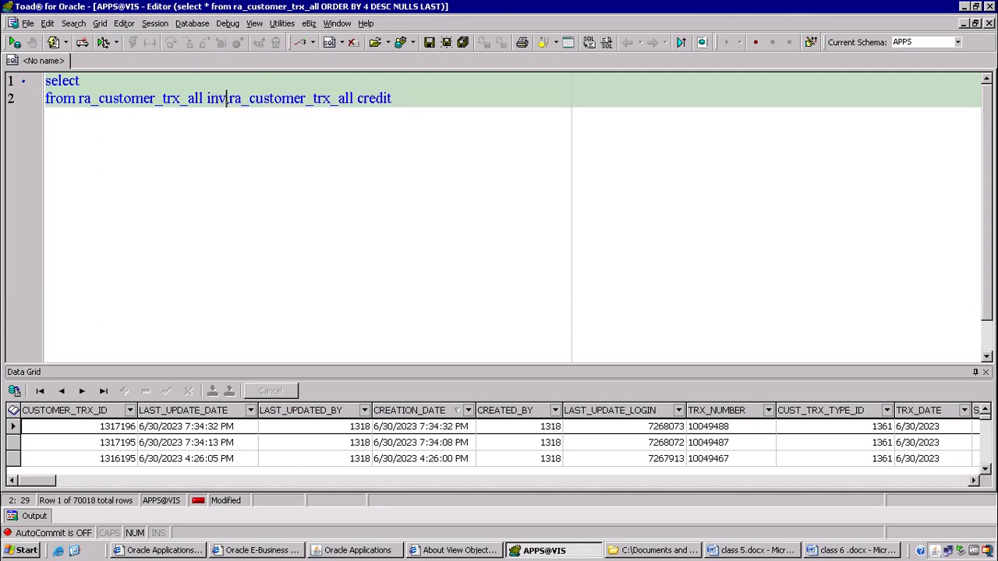
text(,)
Select inv.TRX_NUMBER and credit.TRX_NUMBER in the select list.
key(Up)
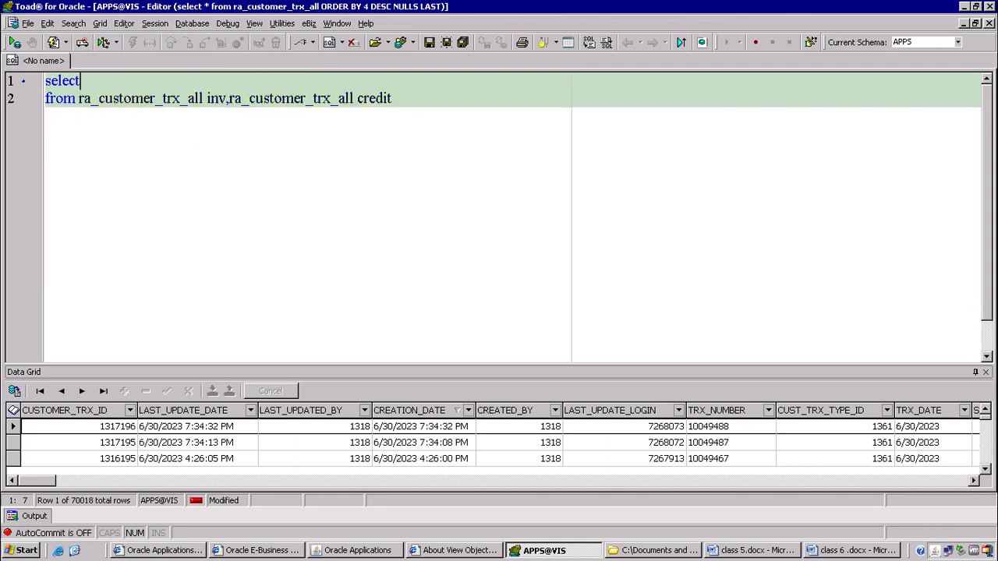
text(inv.)
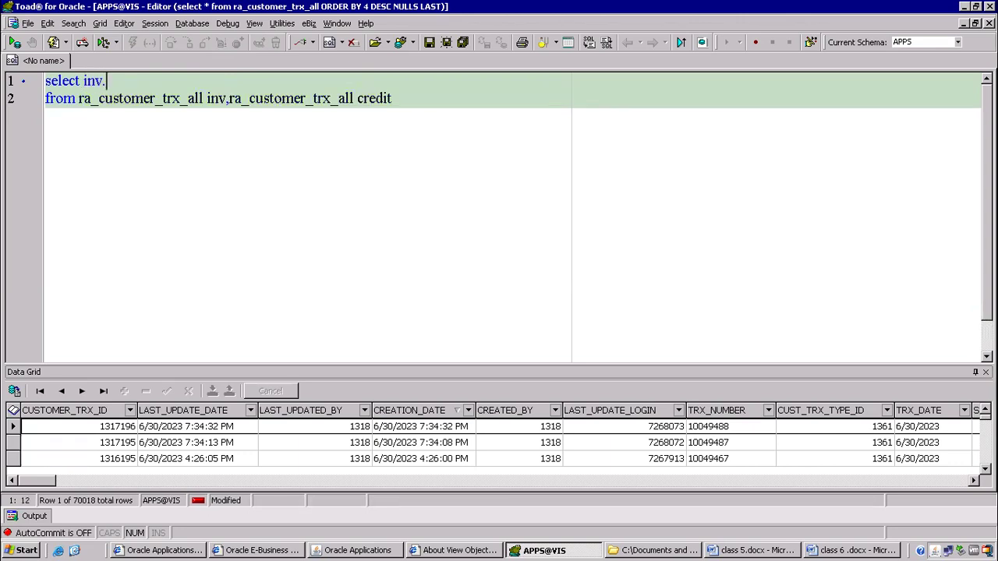
text(trx)
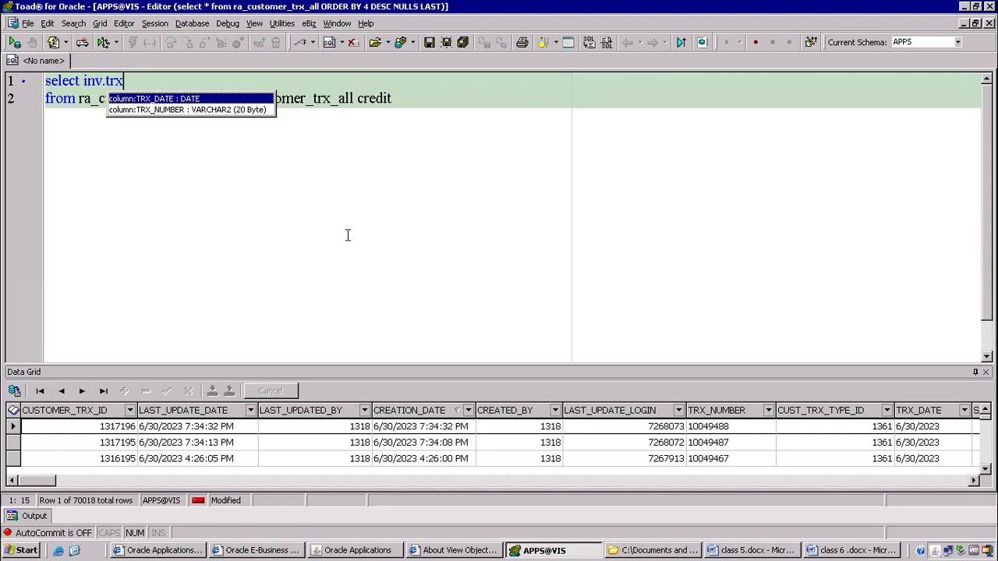
key(Down)
key(Return)
text(,credit.)
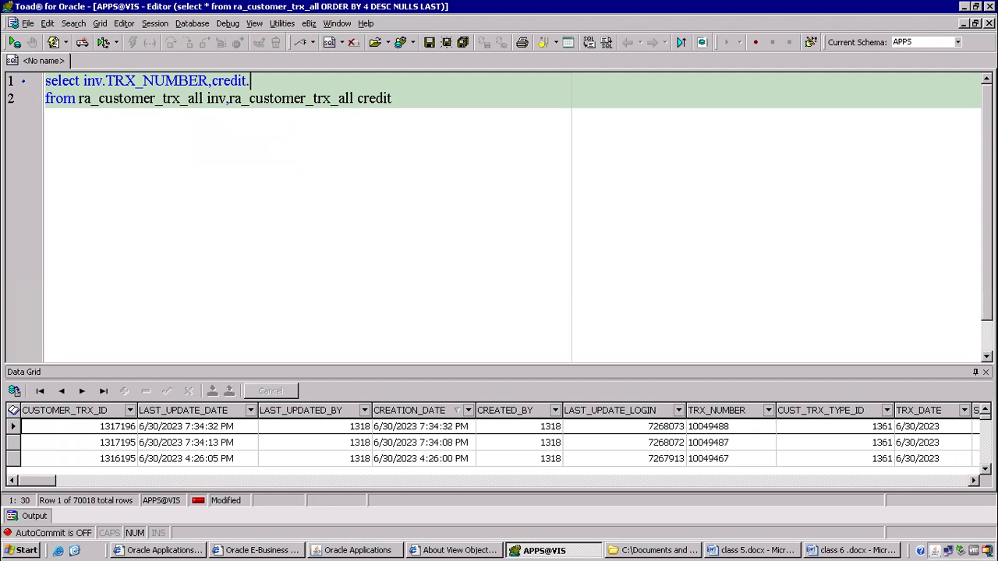
text(trx)
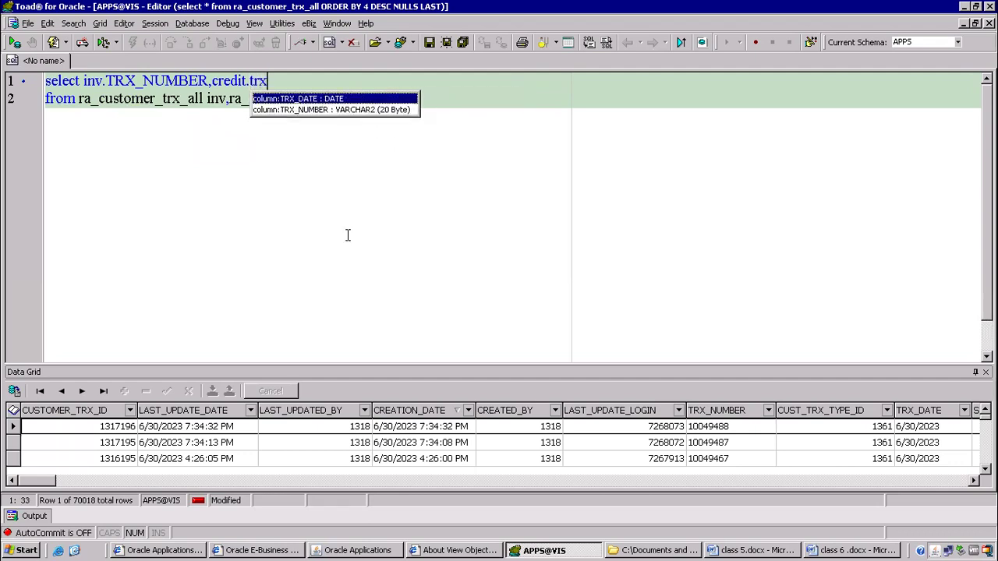
key(Down)
key(Return)
Add a condition line 'and inv.TRX_NUMBER ='.
key(Down)
key(End)
key(Return)
text(and )
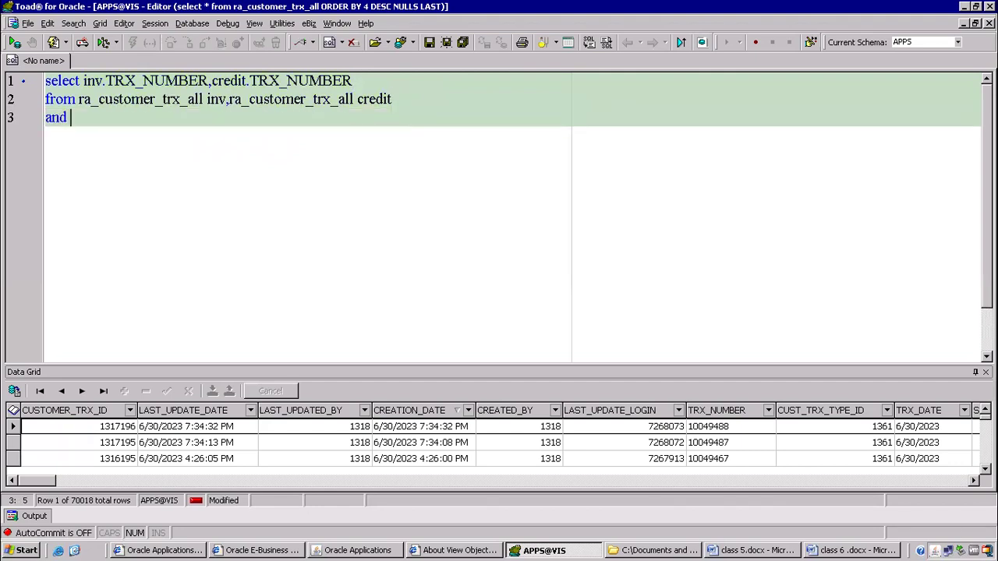
text(inv.)
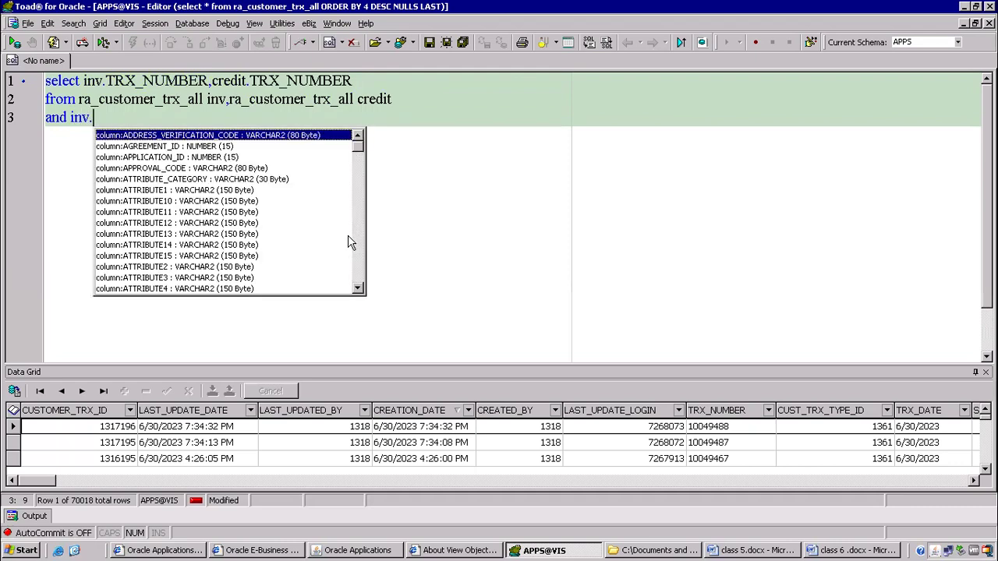
text(trx)
key(Down)
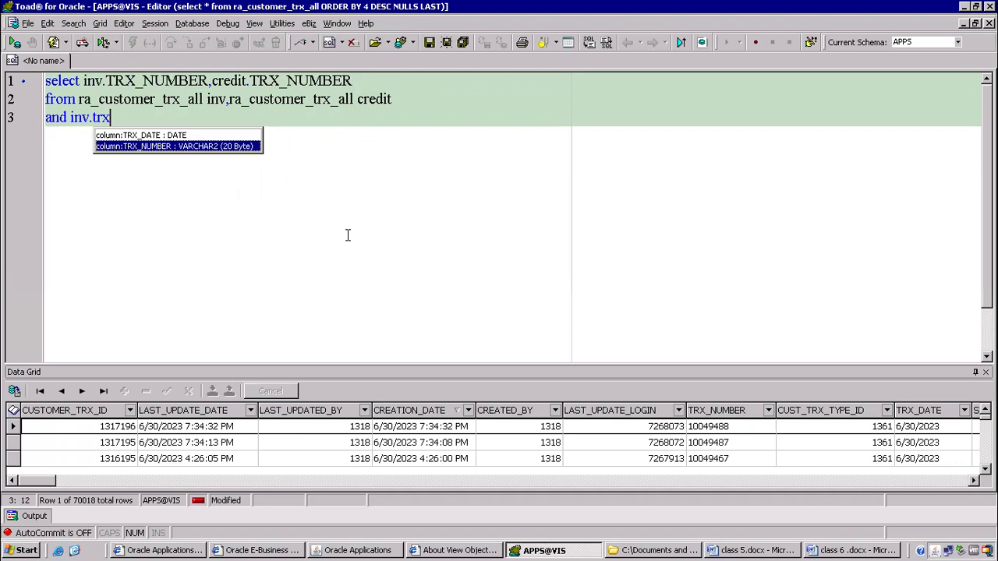
key(Return)
text(=)
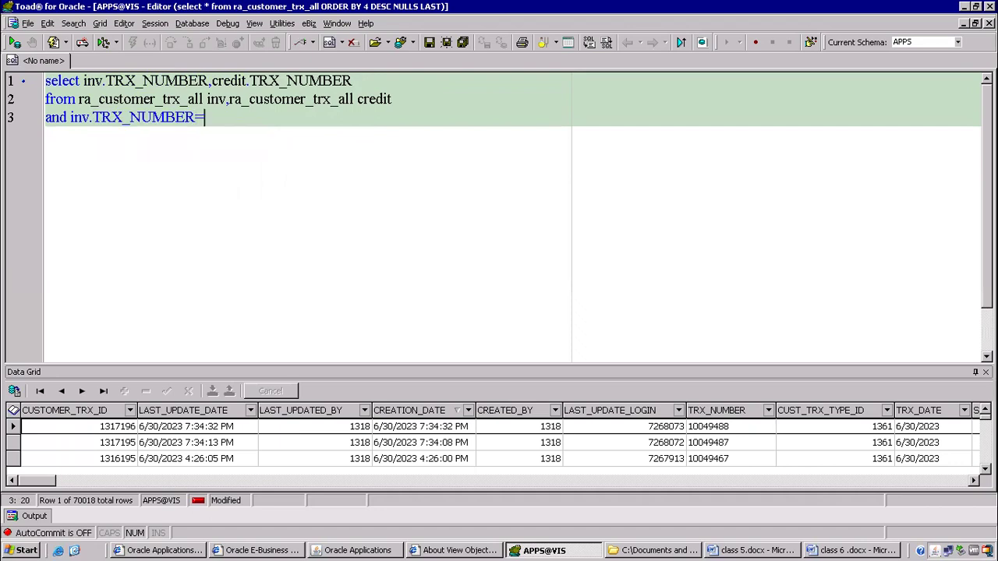
Copy invoice number 10049488 from Oracle Applications and paste it quoted into the condition.
click(388, 550)
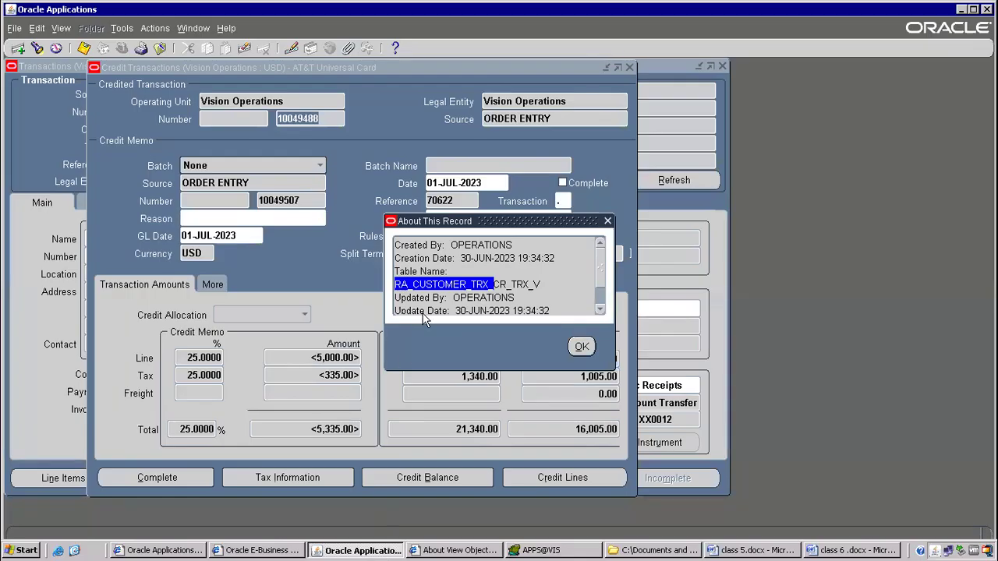
click(579, 347)
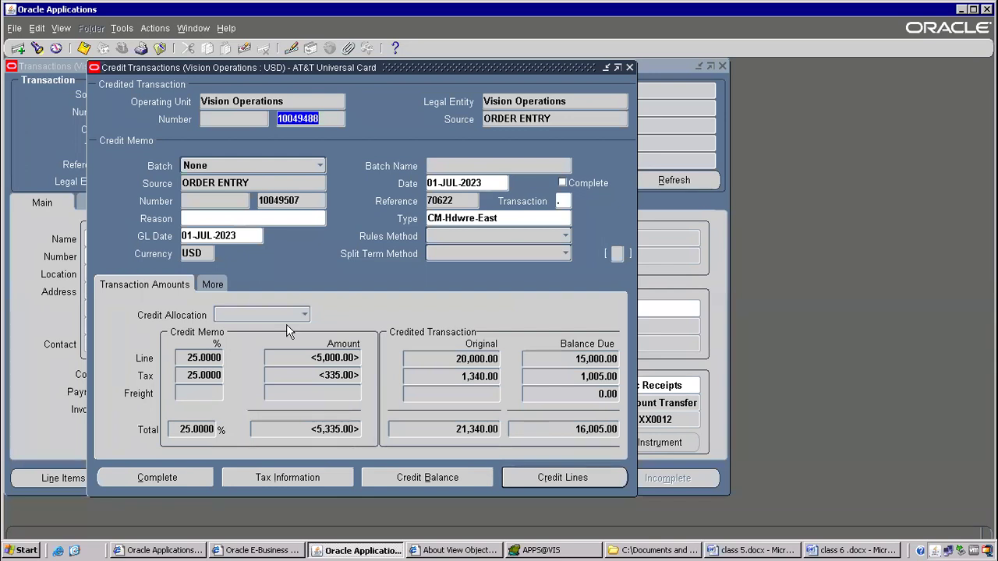
right_click(305, 118)
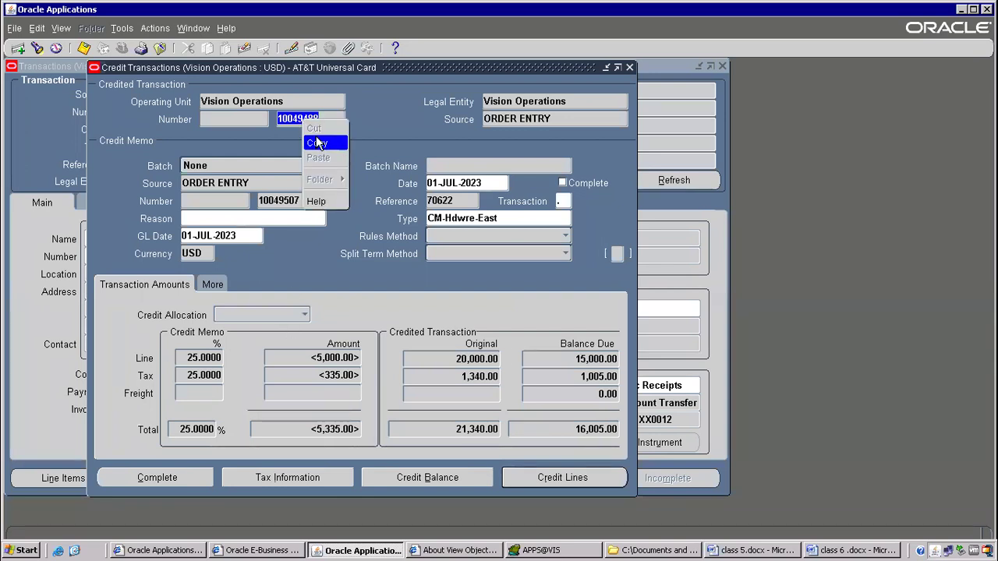
click(316, 136)
key(alt+Tab)
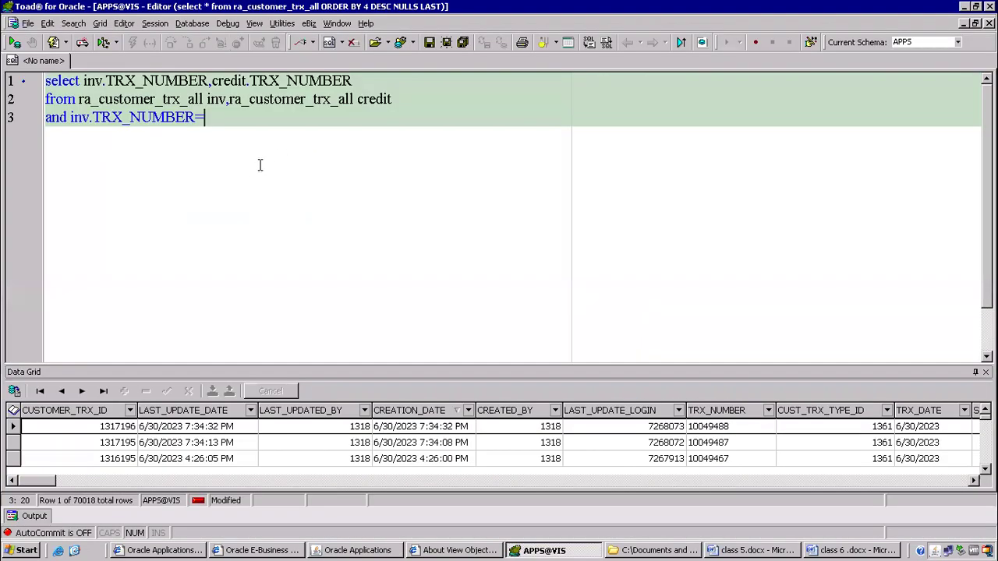
key(ctrl+v)
text(')
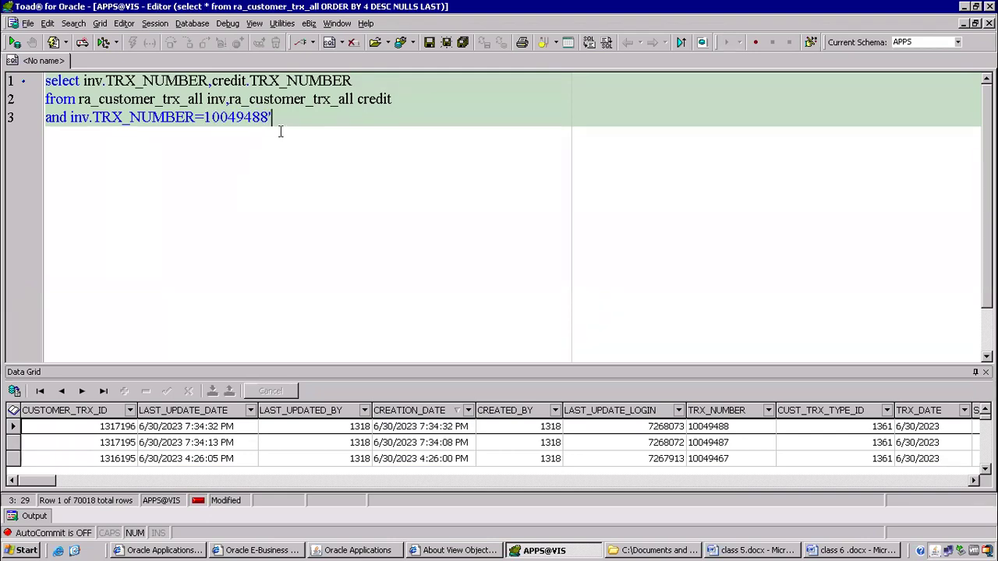
text(')
key(Left)
key(Left)
key(Left)
key(Left)
key(Left)
key(Left)
key(Left)
key(Left)
key(Left)
text(')
key(End)
Join inv.CUSTOMER_TRX_ID = credit.PREVIOUS_CUSTOMER_TRX_ID, run it, and dismiss the ORA-00933 error.
key(Return)
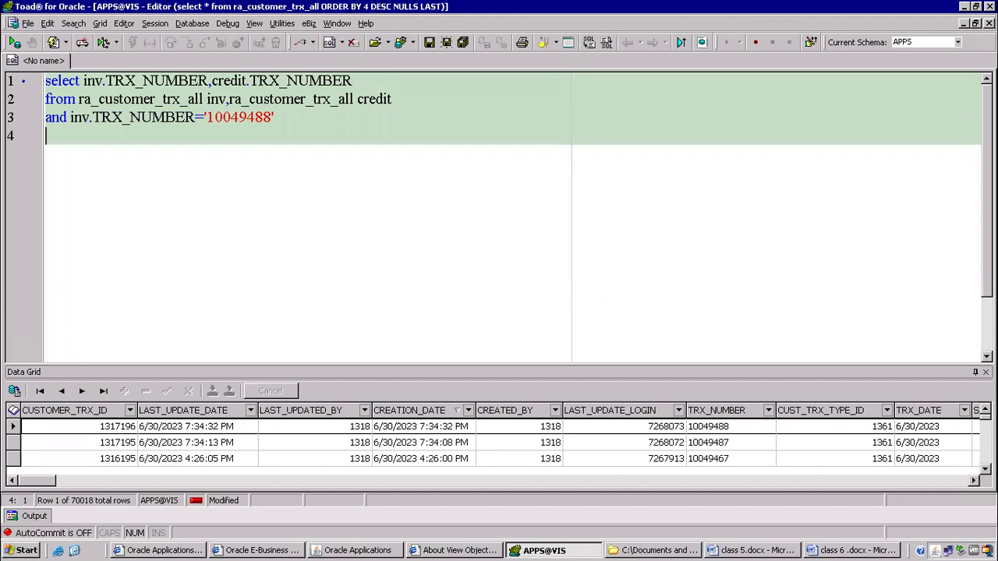
text(and inv.)
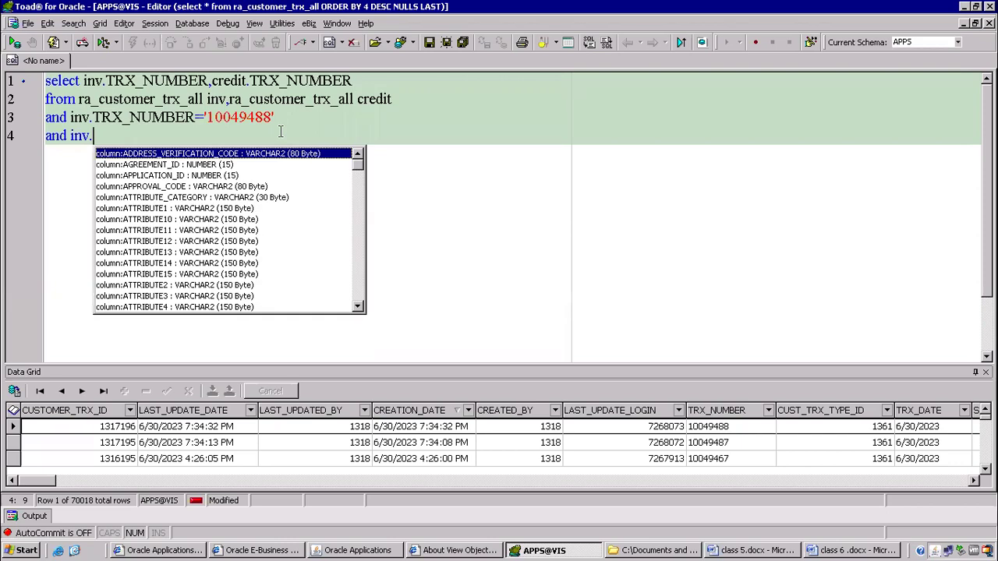
text(cu)
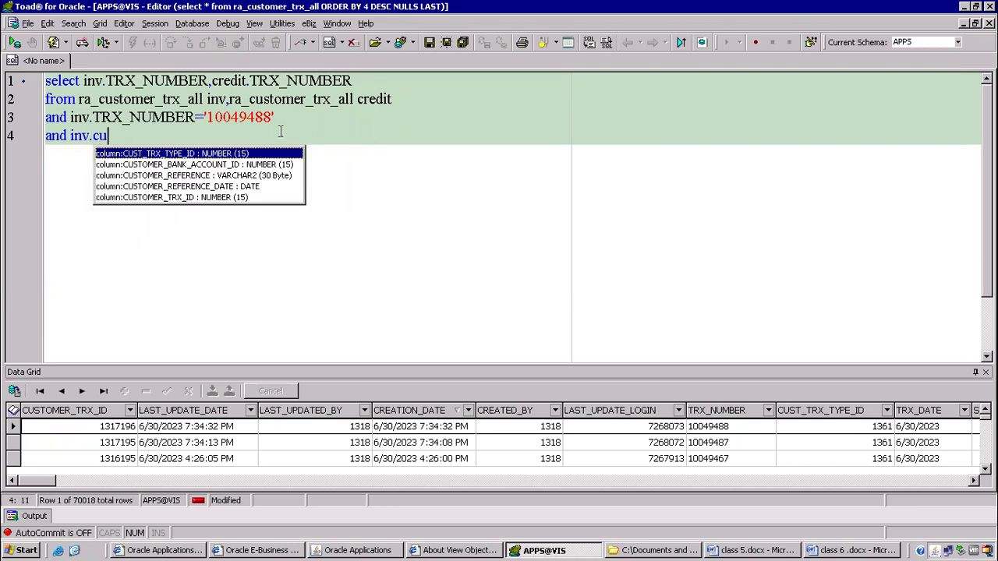
key(Down)
key(Down)
key(Down)
key(Down)
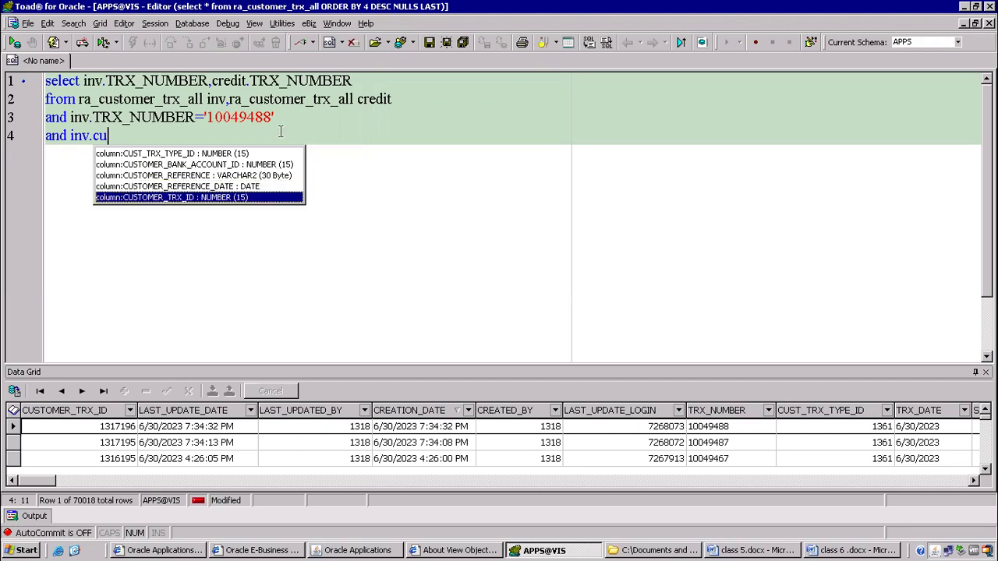
key(Return)
text(=credit.)
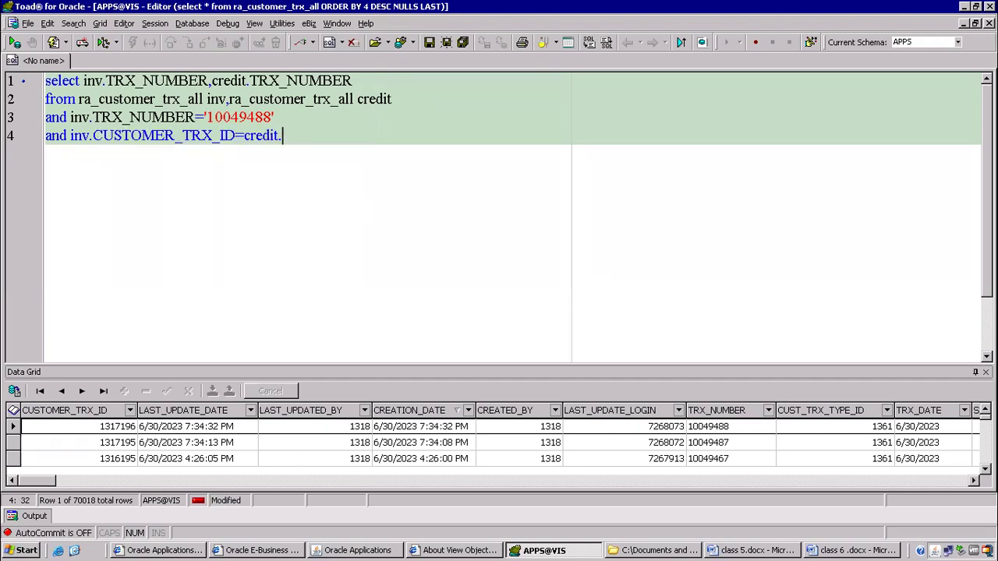
text(pr)
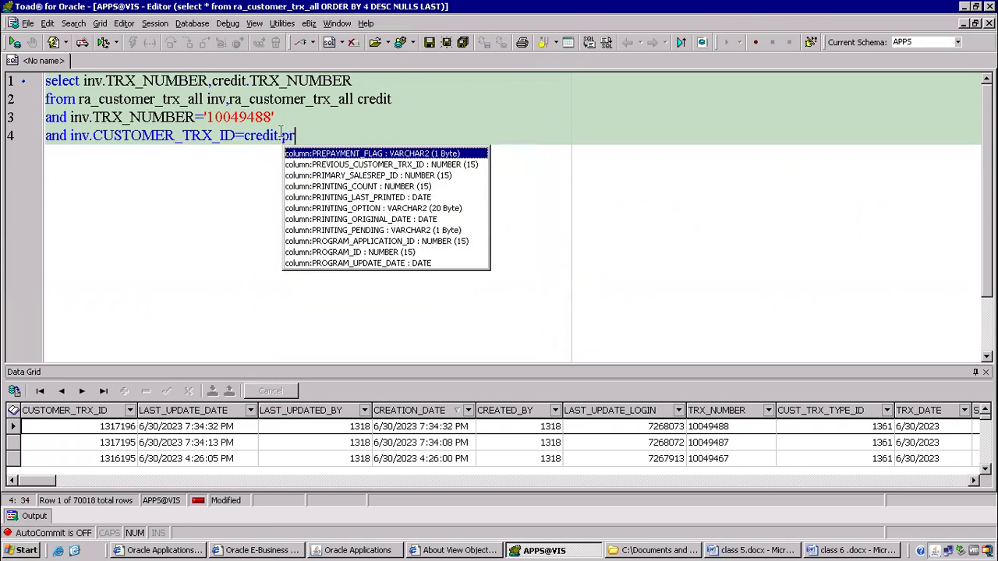
text(ev)
key(Return)
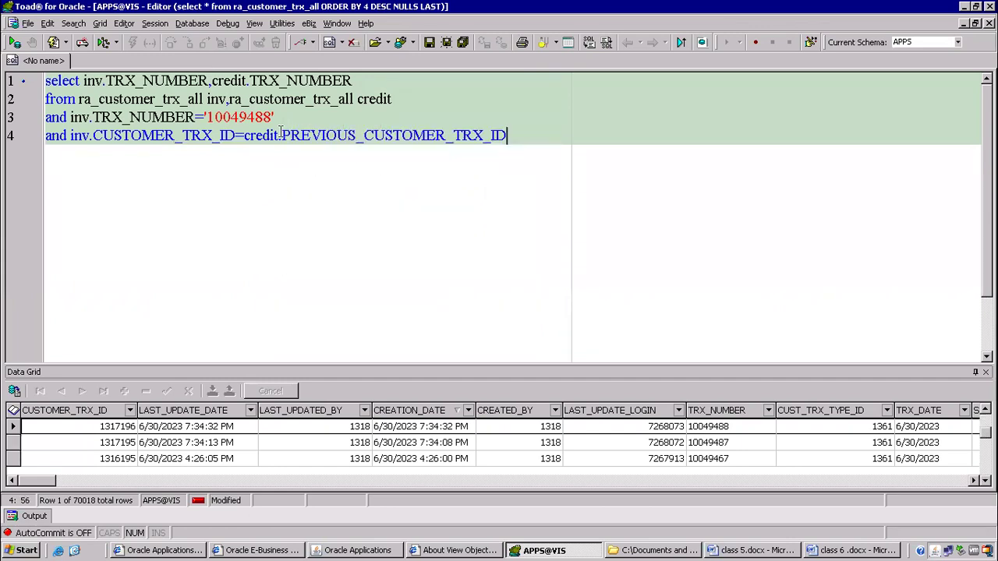
key(F9)
key(Return)
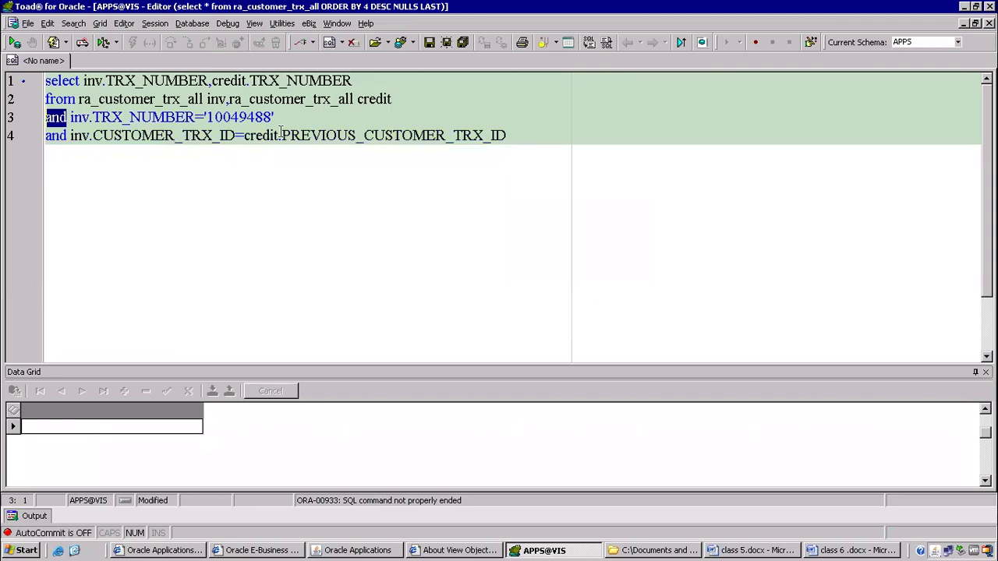
Change 'and' to 'where', alias the columns invoice_num and credit_memo, and rerun.
text(where)
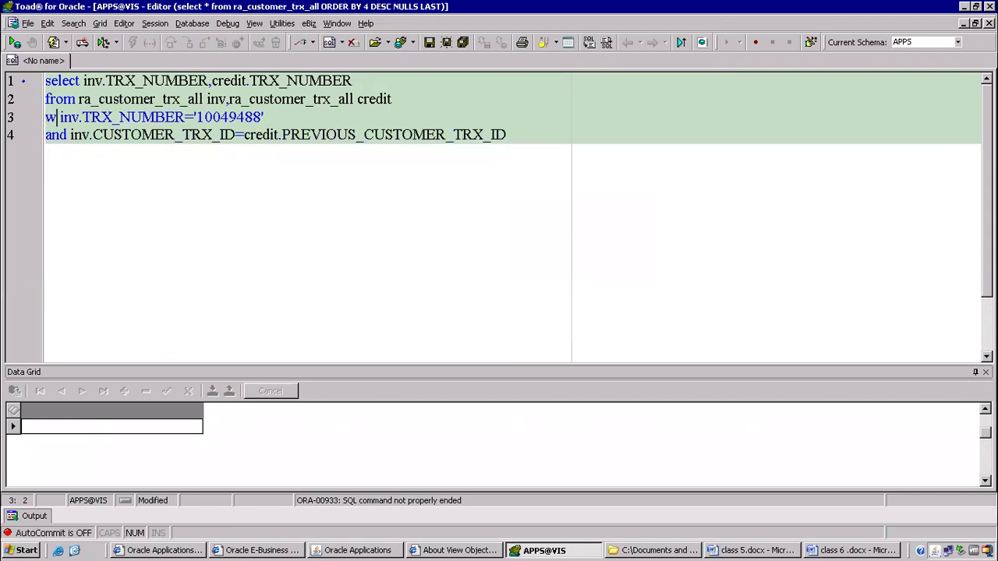
key(F9)
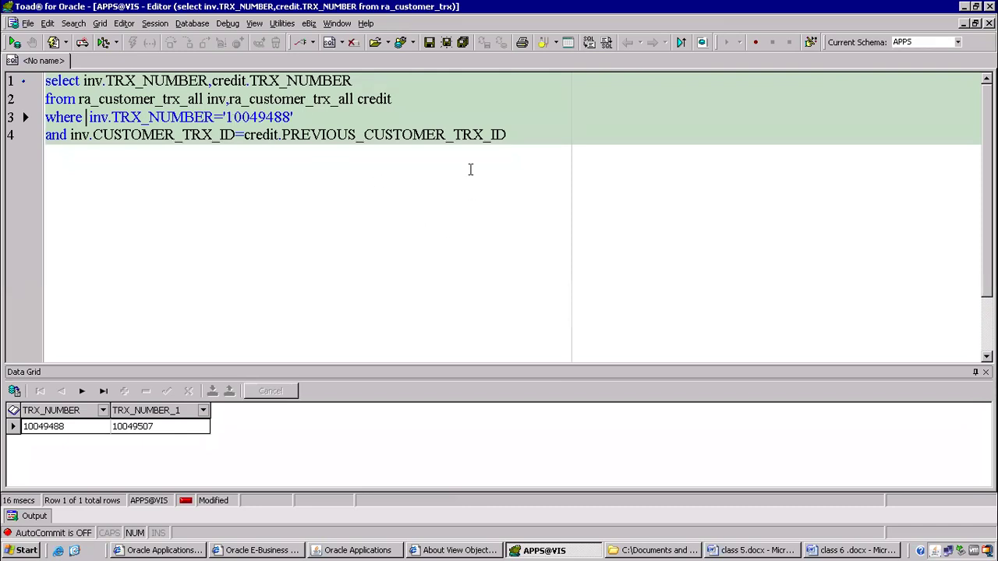
click(362, 78)
text(credit mem)
key(BackSpace)
key(BackSpace)
key(BackSpace)
key(BackSpace)
text(_)
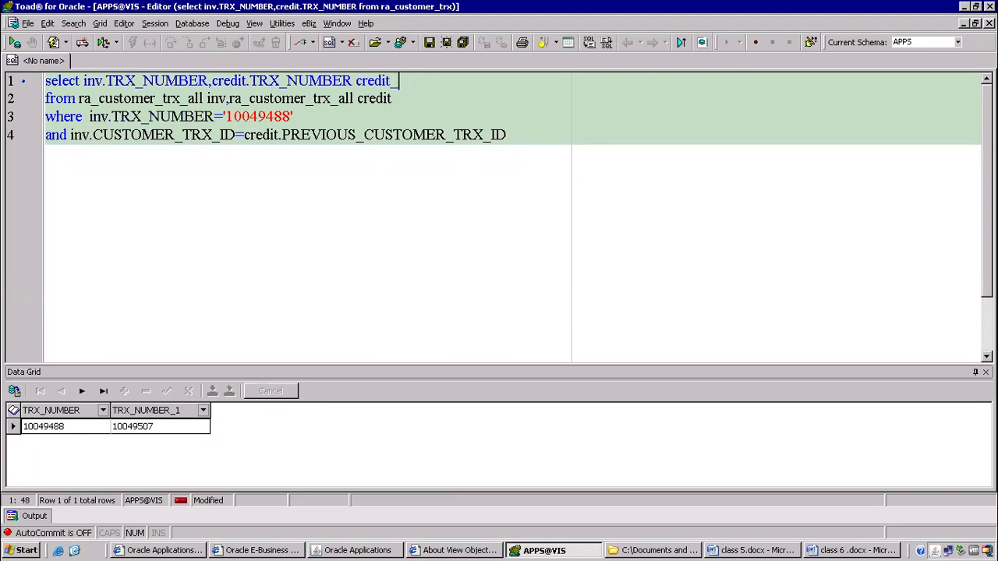
text(memo)
key(Left)
key(Left)
key(Left)
key(Left)
key(Left)
key(Left)
key(Left)
key(Left)
key(Left)
key(Left)
key(Left)
key(Left)
key(Left)
key(Left)
key(Left)
key(Left)
key(Left)
key(Left)
key(Left)
key(Left)
key(Left)
text(invoice_num)
key(F9)
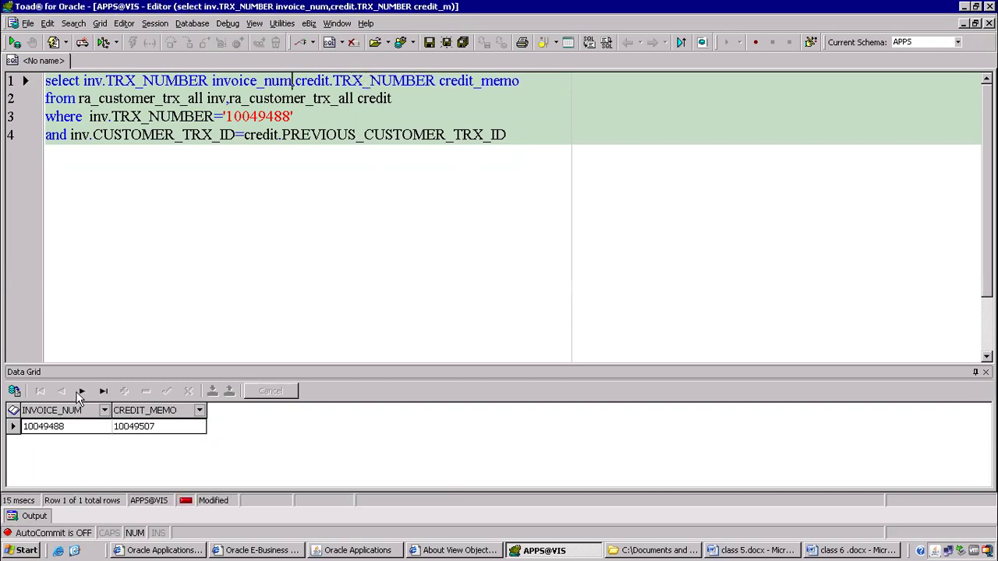
Compare the returned 10049488 result with credit memo 10049507 in Oracle Applications.
click(53, 433)
click(51, 435)
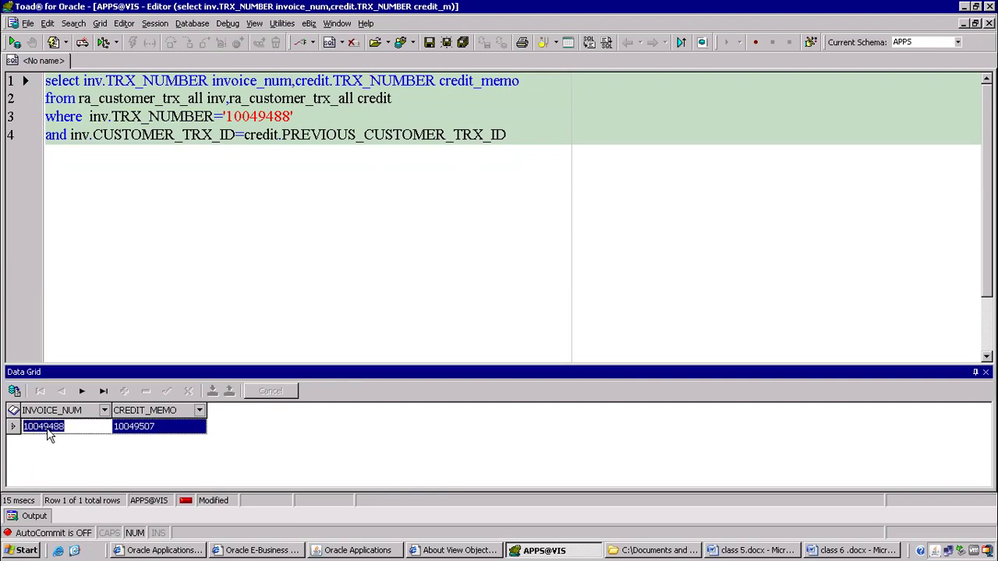
click(365, 550)
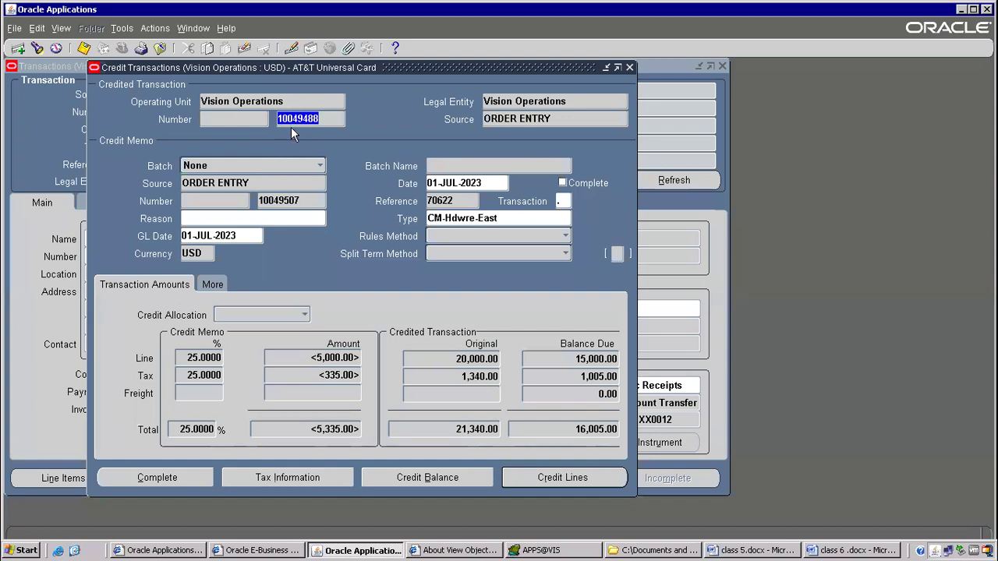
double_click(280, 200)
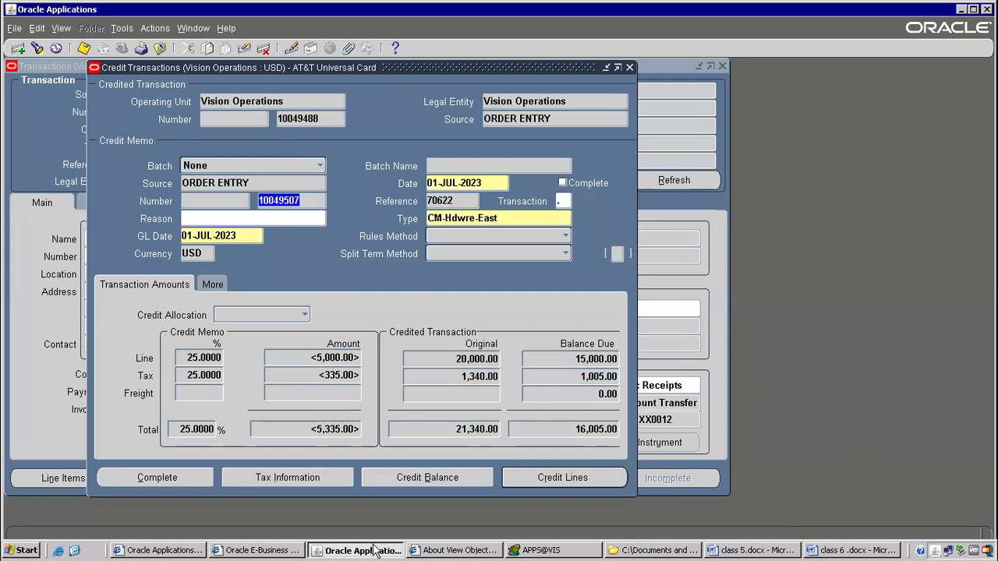
click(549, 550)
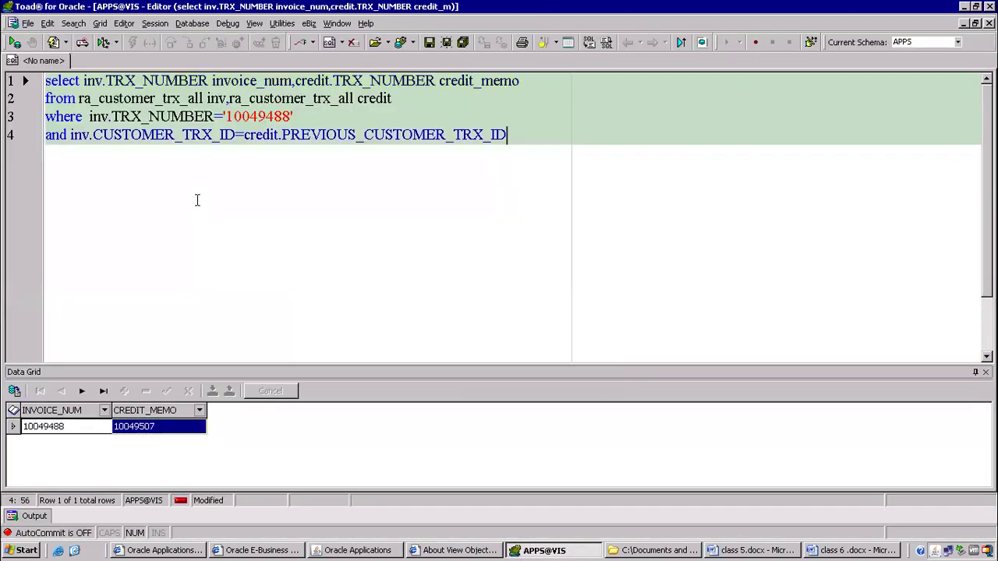
Auto-format the whole query with Formatter Plus and select the formatted SQL.
drag(94, 135, 508, 133)
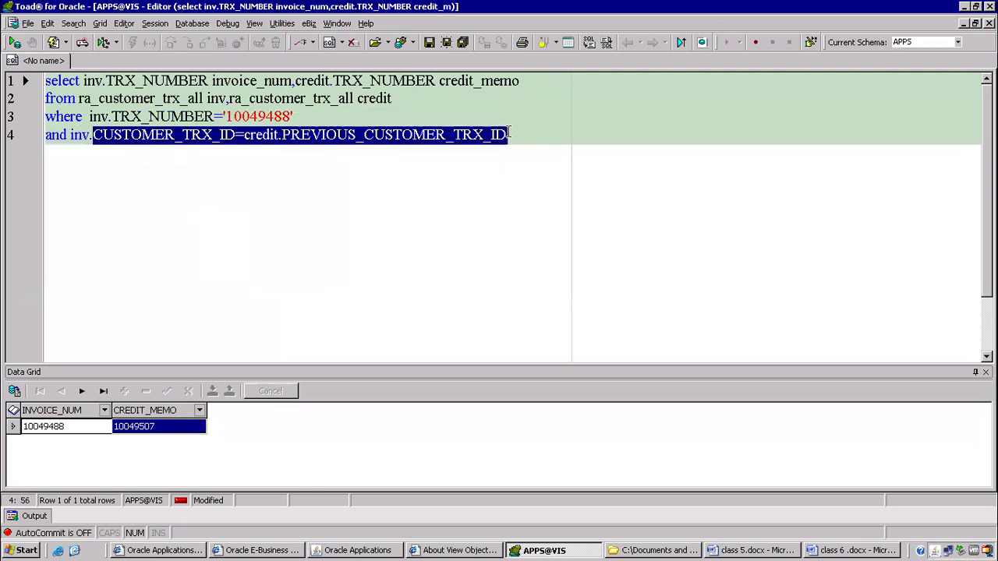
click(380, 172)
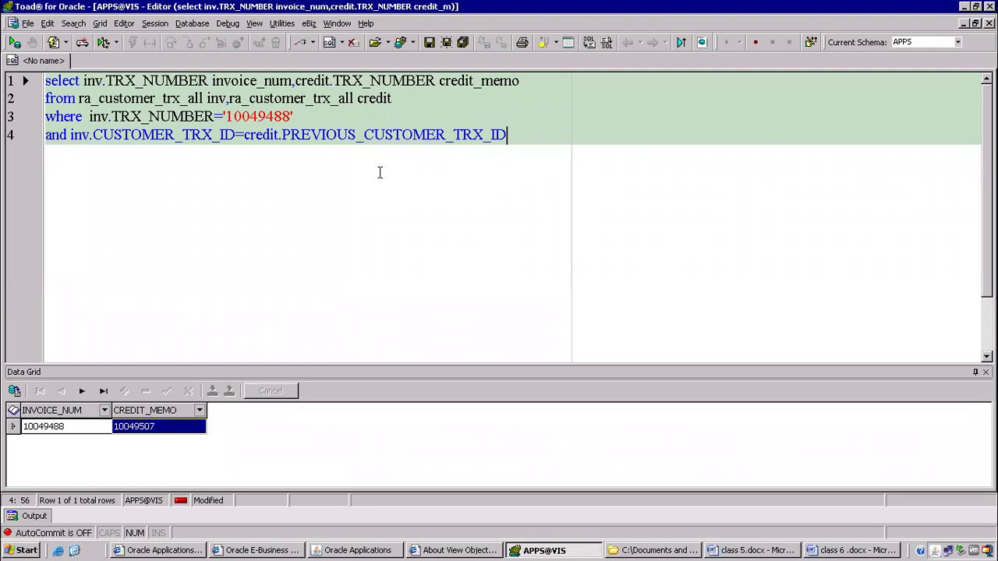
click(359, 117)
key(ctrl+a)
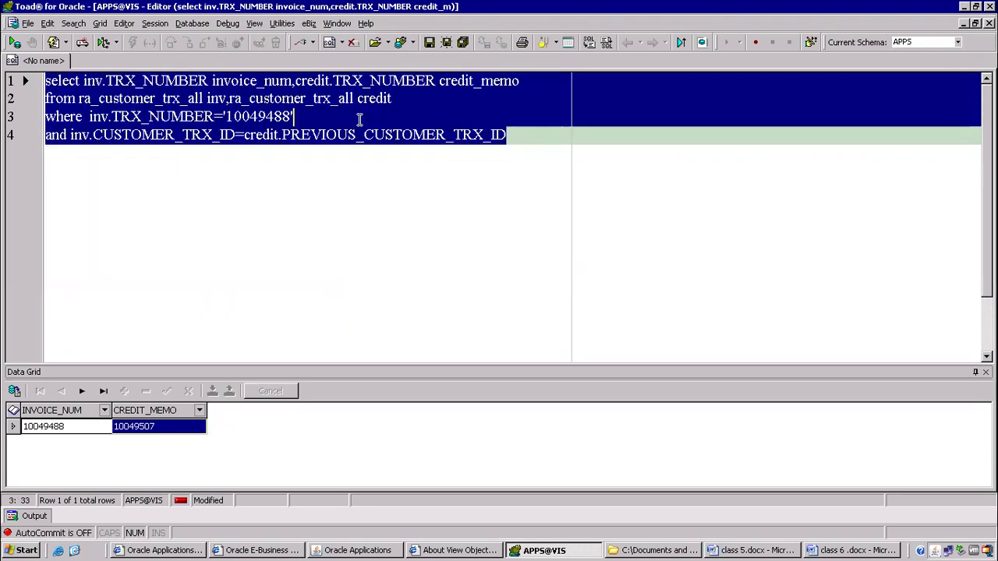
key(ctrl+shift+f)
drag(461, 152, 27, 112)
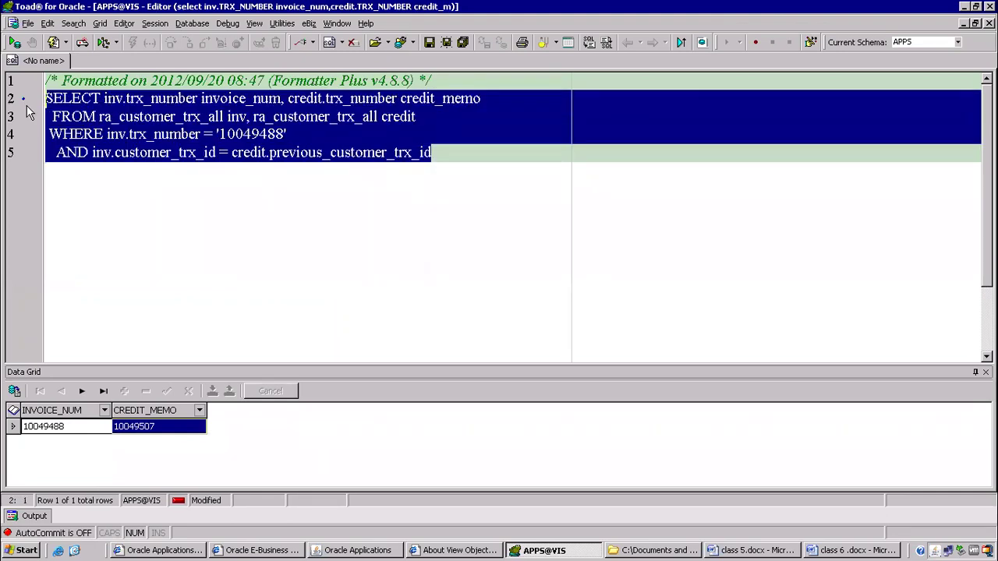
click(832, 550)
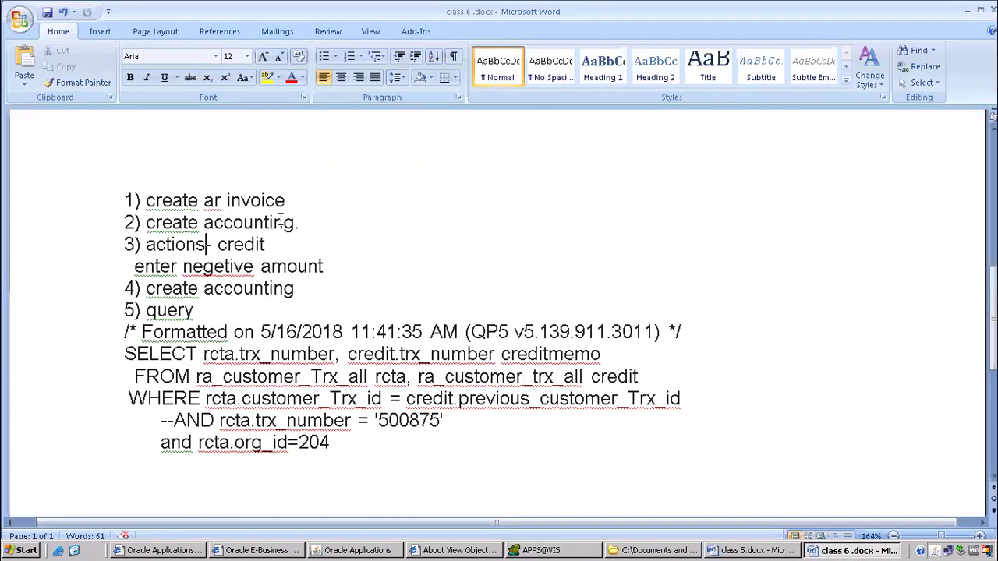
Add the line "what is credit memo and how to derive?" below the heading.
scroll(269, 246, down, 5)
scroll(267, 247, up, 7)
scroll(265, 250, up, 6)
click(191, 380)
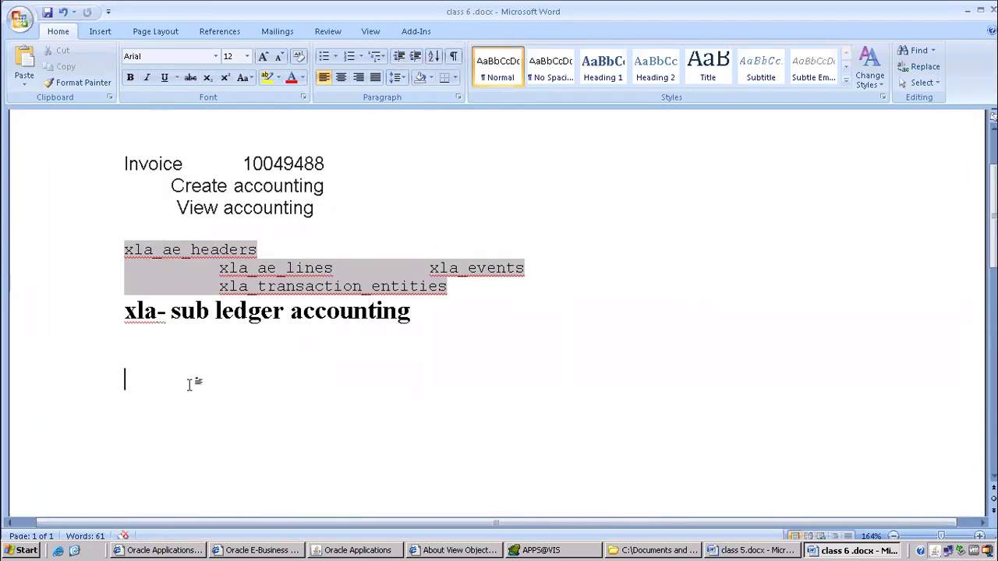
text(what is c)
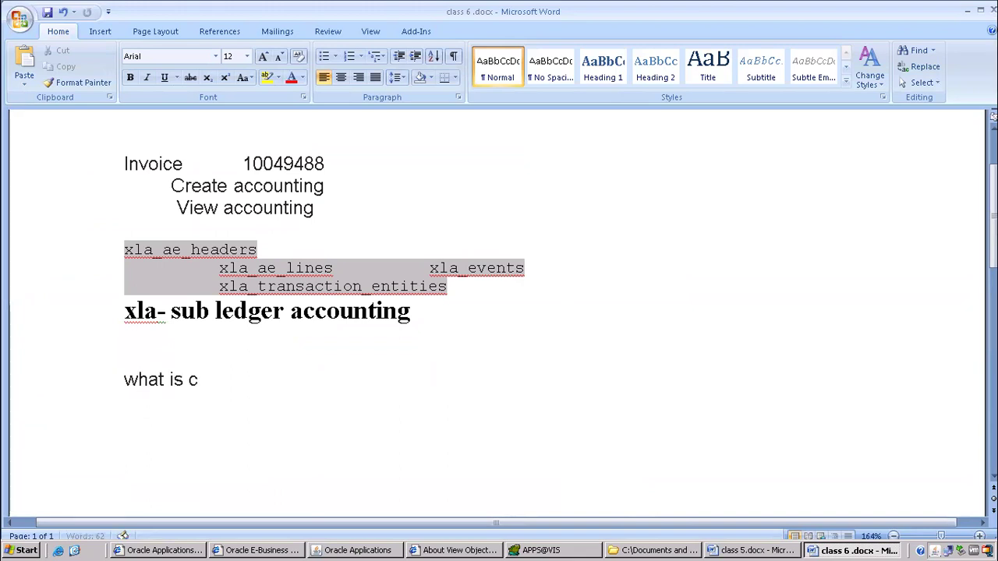
text(redit memo )
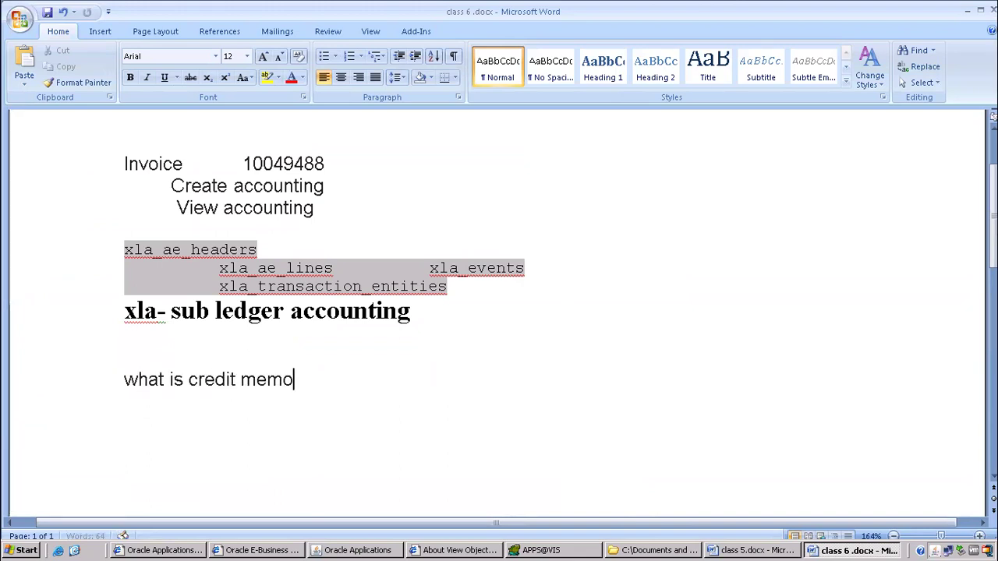
text(and hwo)
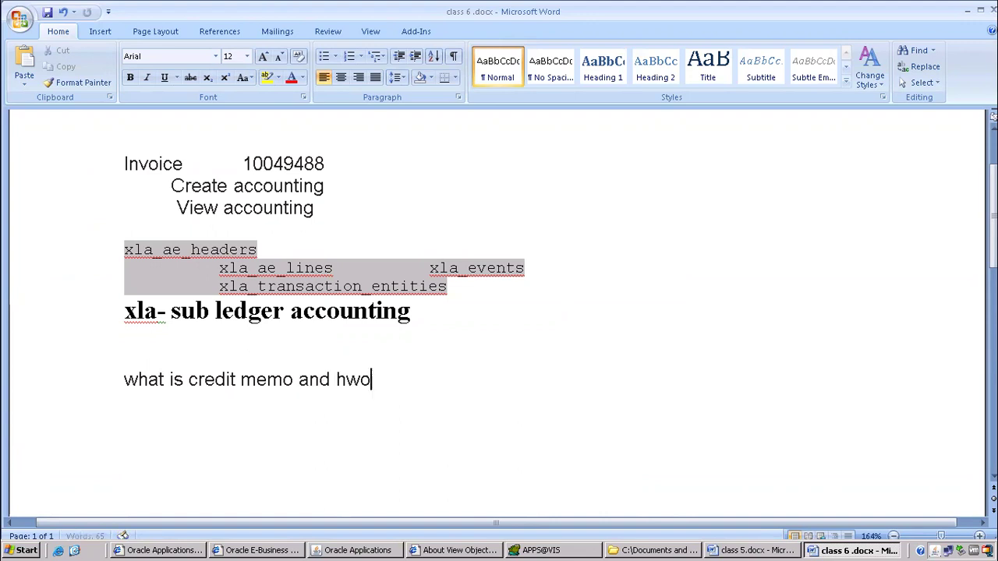
key(BackSpace)
key(BackSpace)
key(BackSpace)
text(ow to derive)
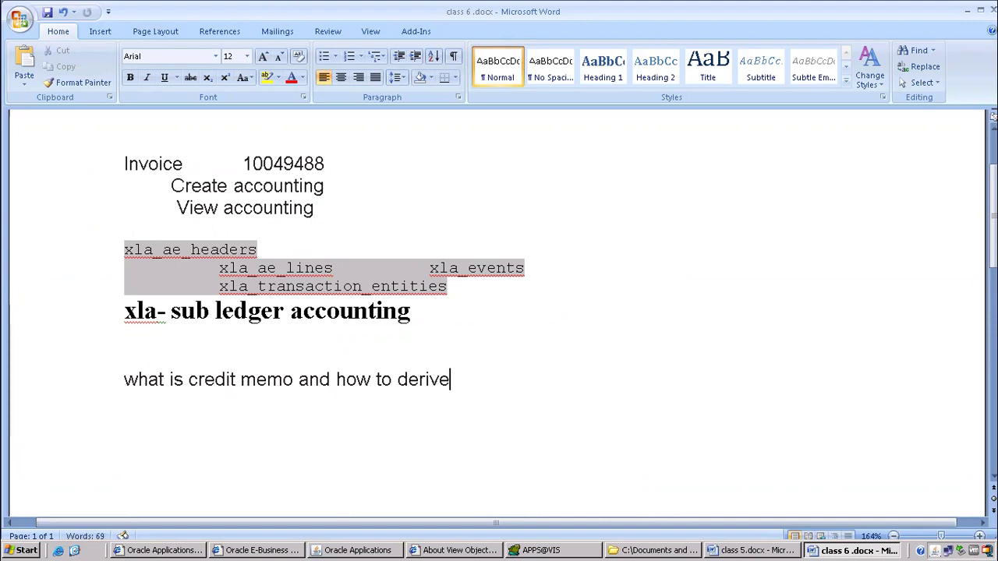
text(?)
key(Return)
Highlight the rcta.customer_Trx_id = credit.previous_customer_Trx_id join condition in yellow.
scroll(205, 374, down, 1)
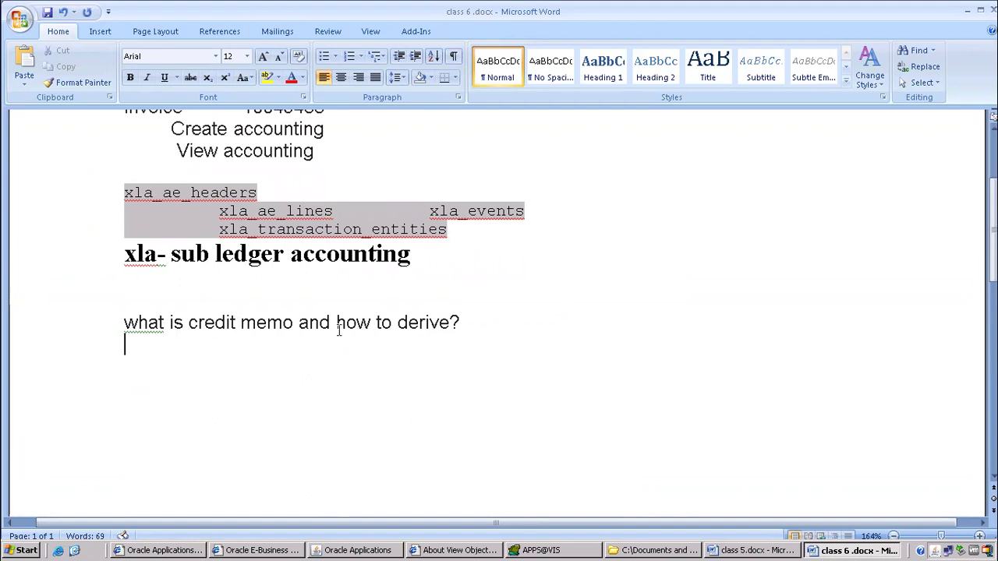
scroll(309, 291, down, 7)
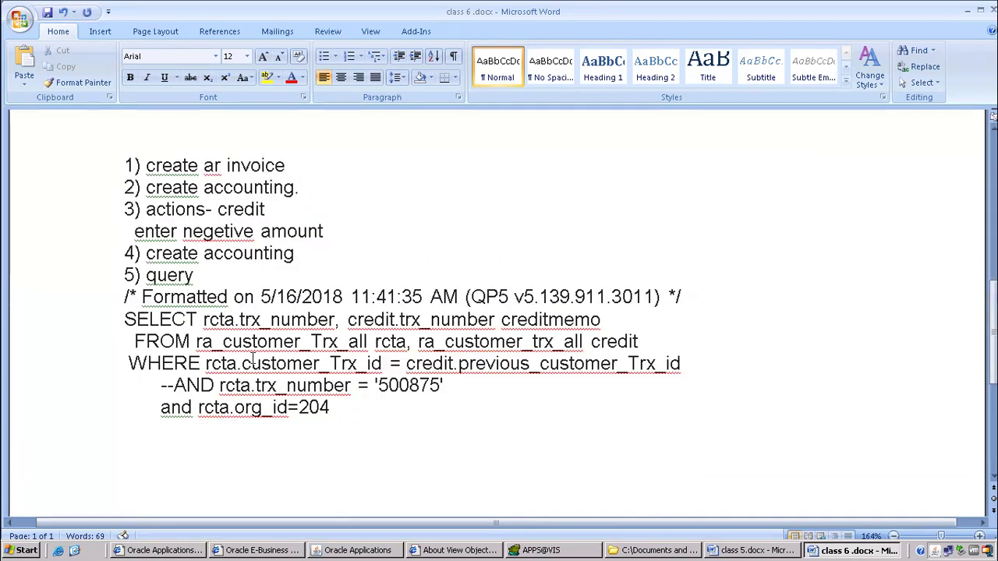
drag(693, 363, 210, 366)
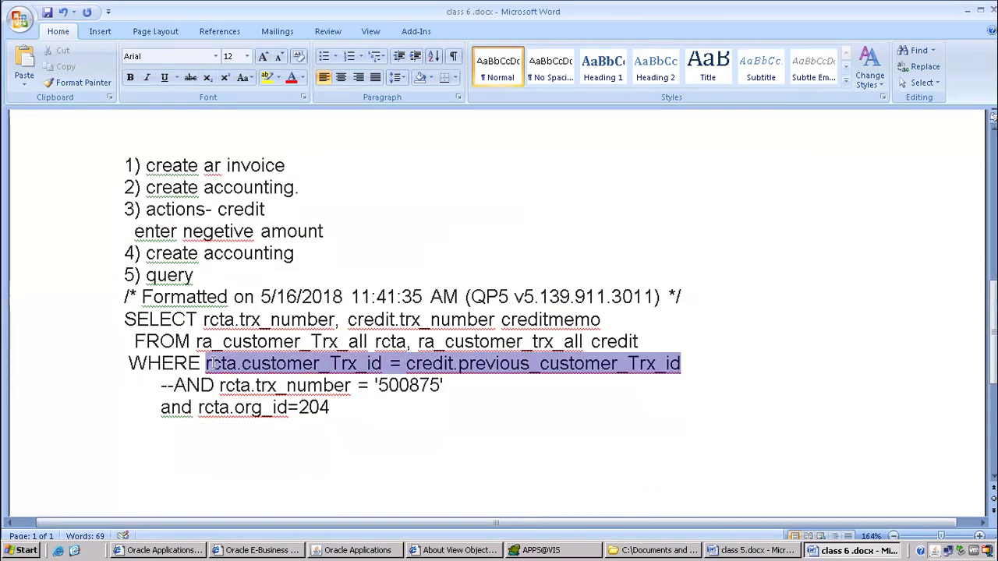
click(267, 77)
click(502, 407)
scroll(510, 360, down, 1)
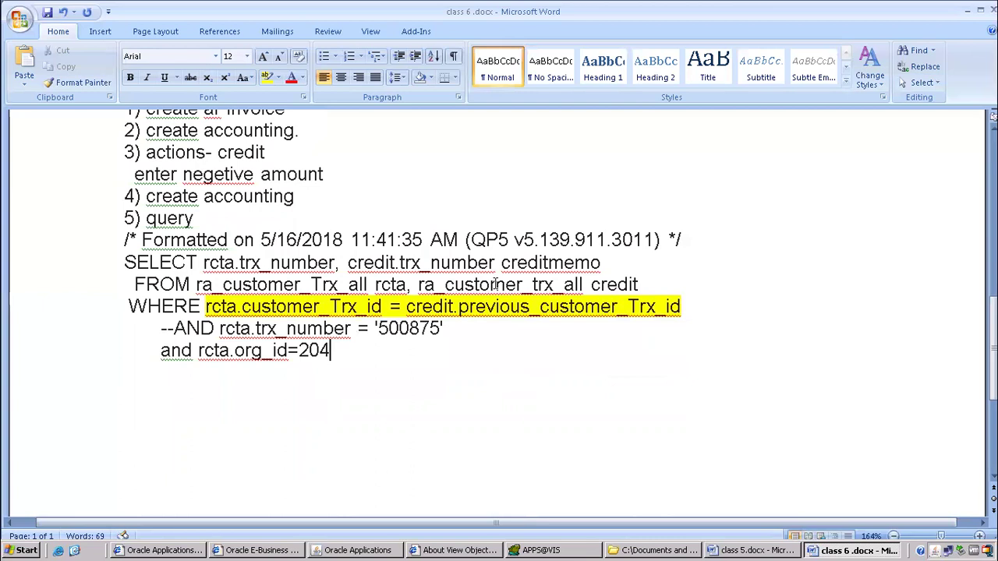
click(500, 327)
click(746, 551)
click(384, 551)
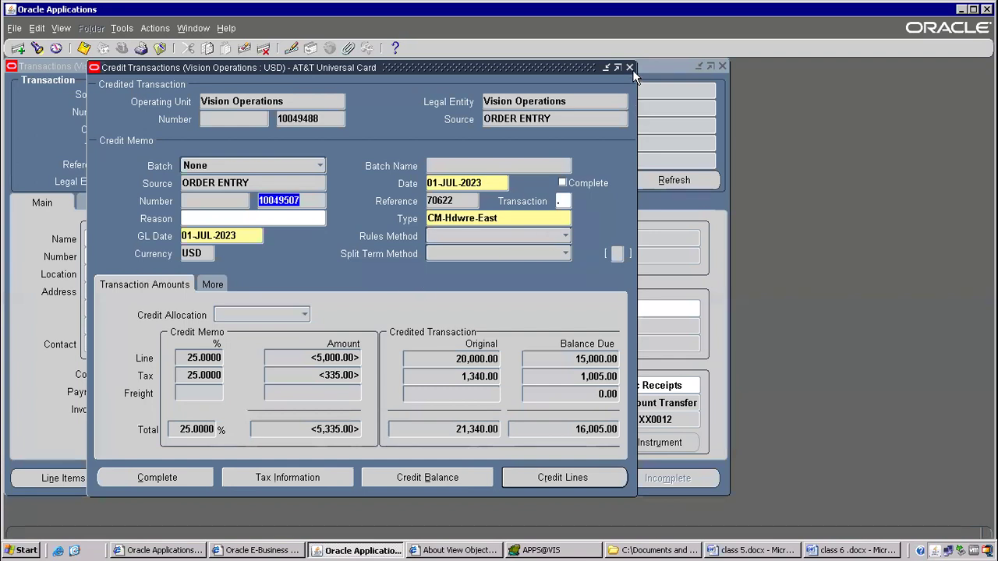
Close Credit Transactions and start an Actions > Adjust adjustment on invoice 10049488.
click(630, 69)
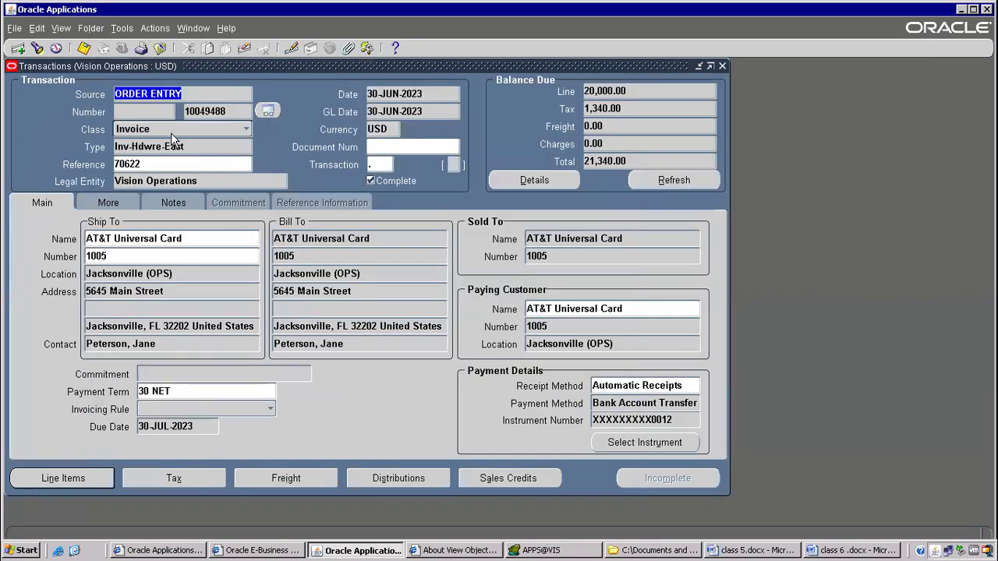
double_click(205, 110)
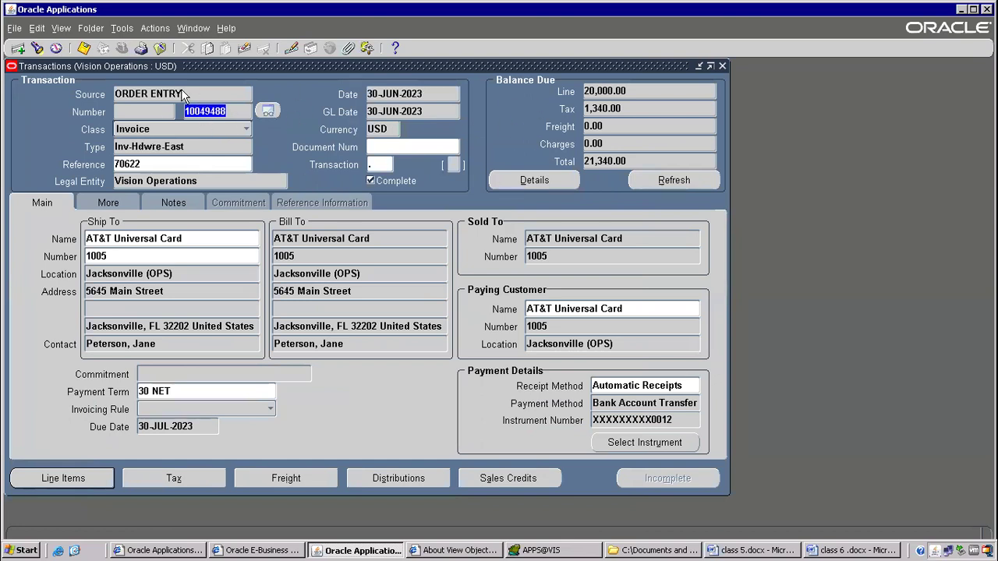
click(155, 29)
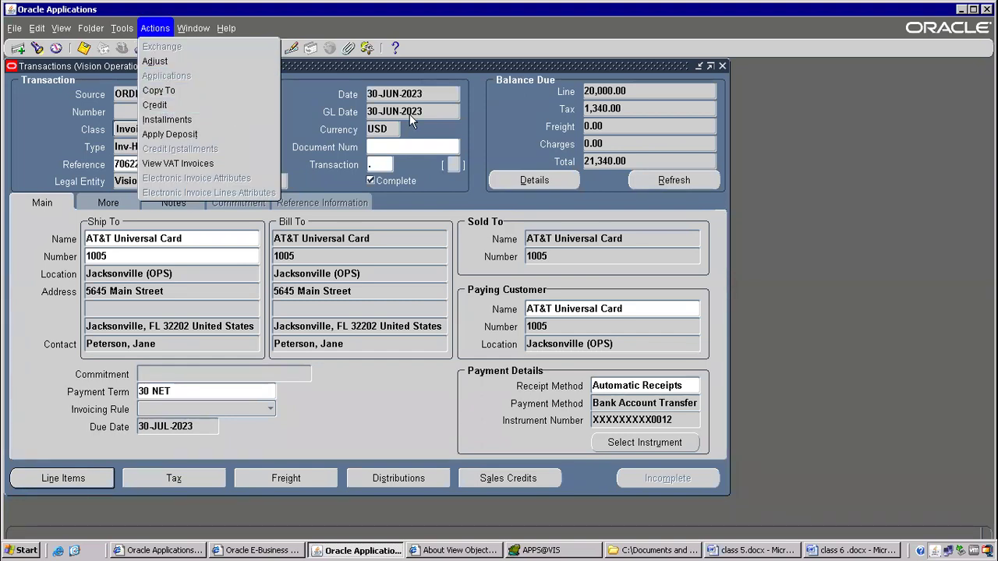
click(164, 66)
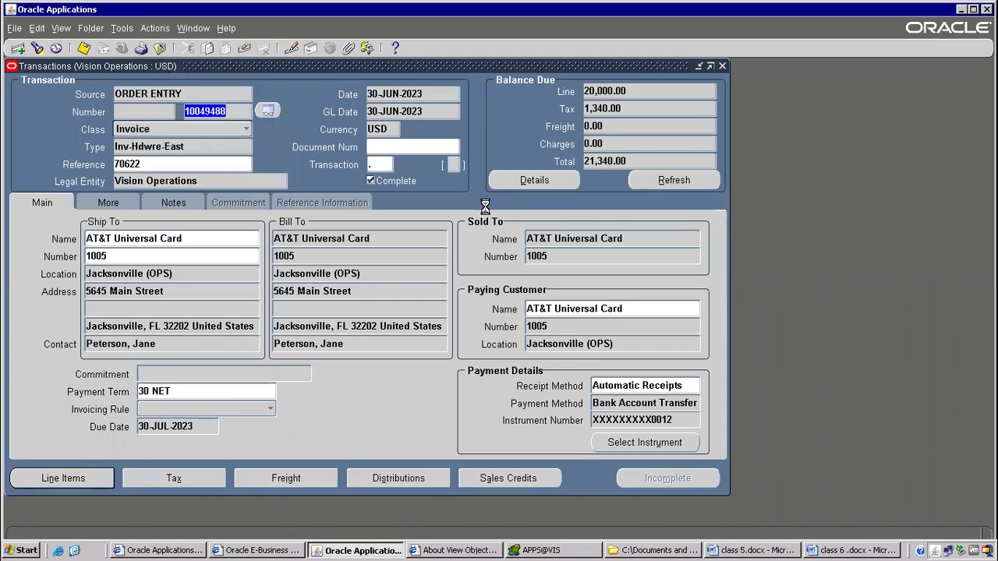
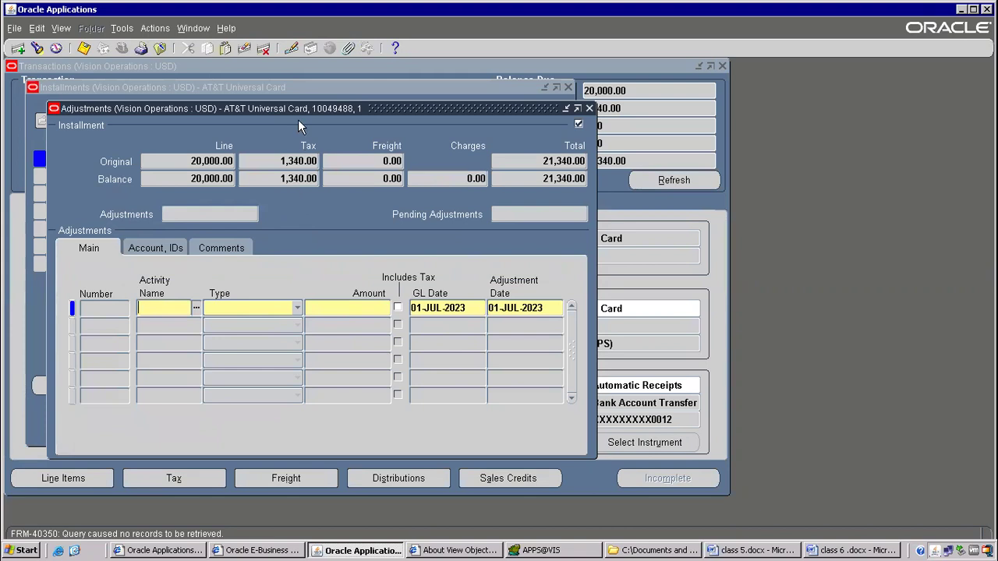
Close the unfinished Adjustments form, answering Yes to 'Close this form?'.
click(588, 109)
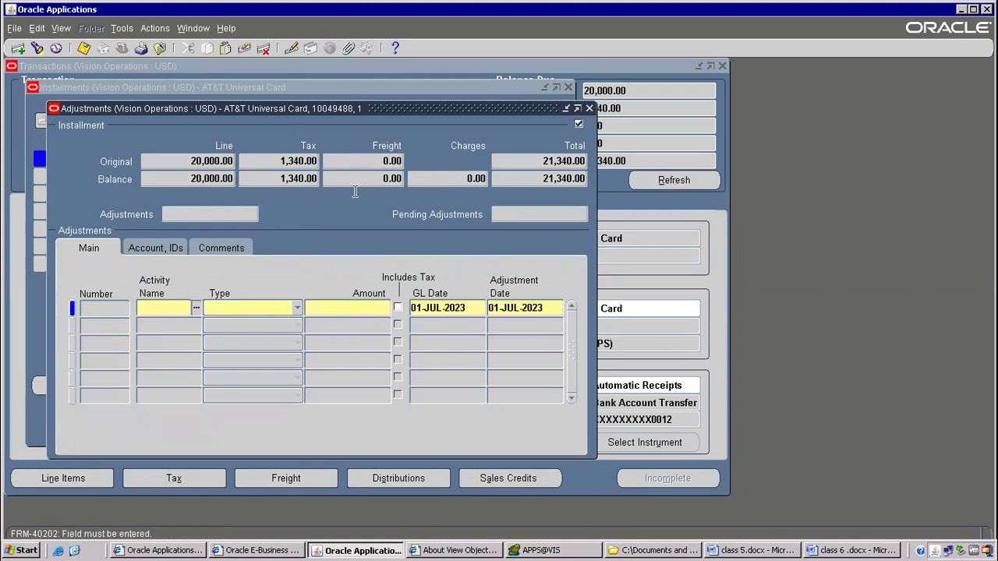
click(511, 334)
Delete the blank lines beneath the credit memo question in the Word notes.
click(829, 551)
scroll(285, 235, up, 10)
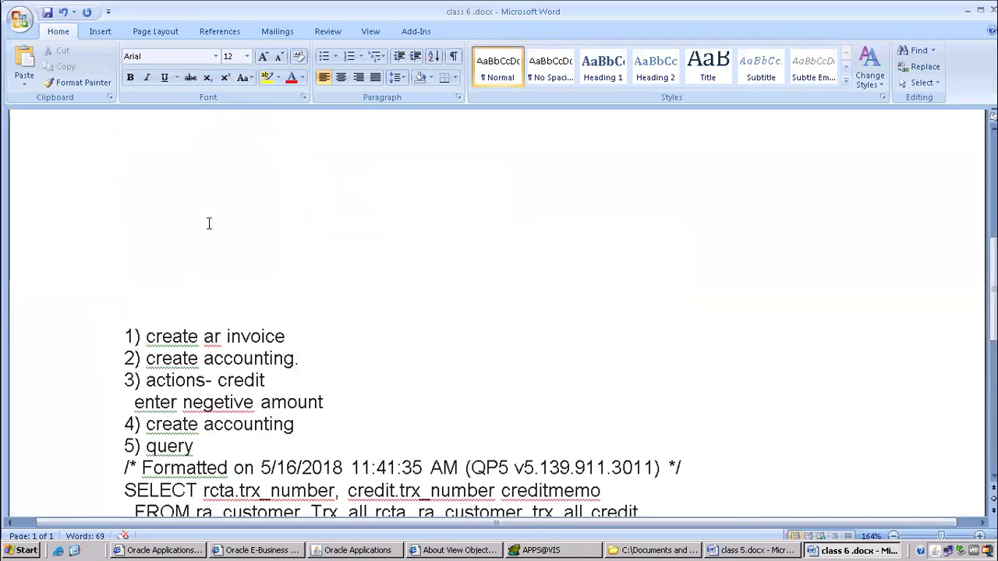
drag(138, 322, 240, 335)
click(195, 349)
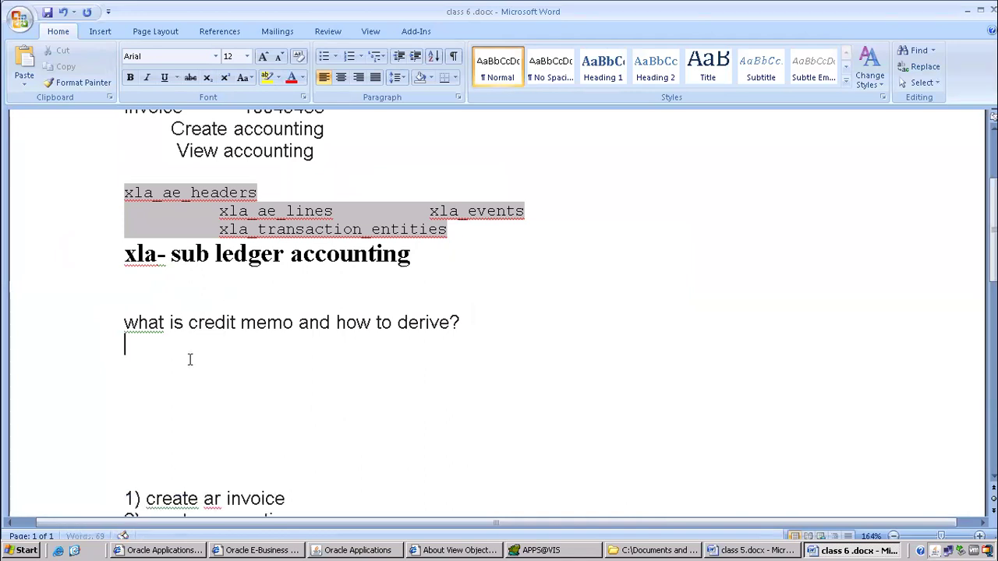
key(Delete)
key(Delete)
key(Delete)
key(Delete)
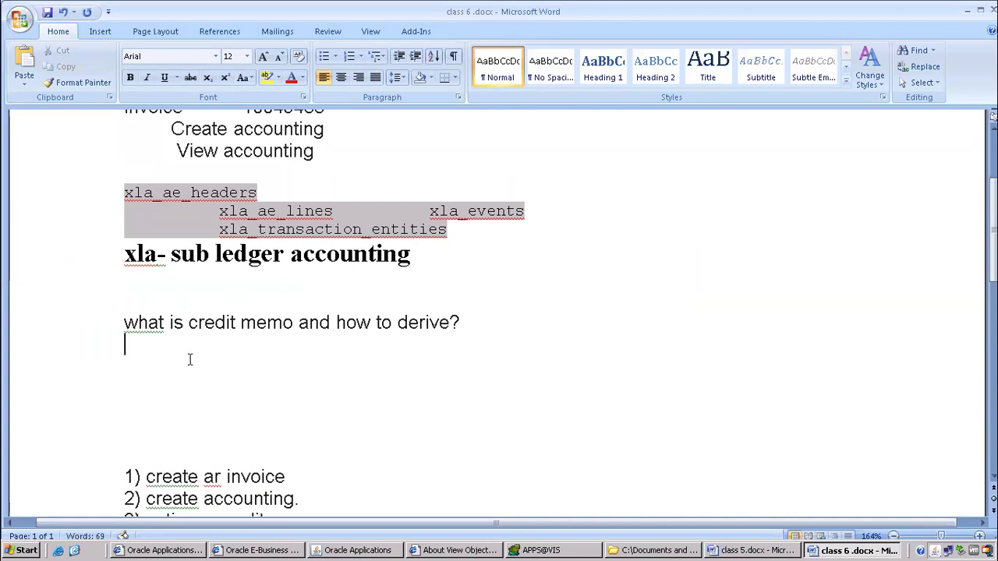
scroll(231, 256, up, 3)
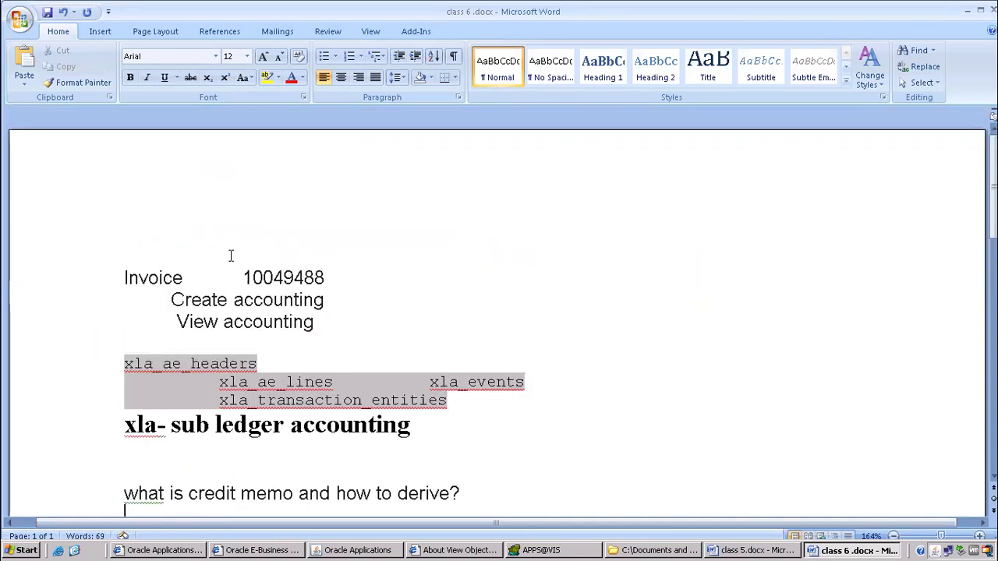
drag(125, 278, 328, 325)
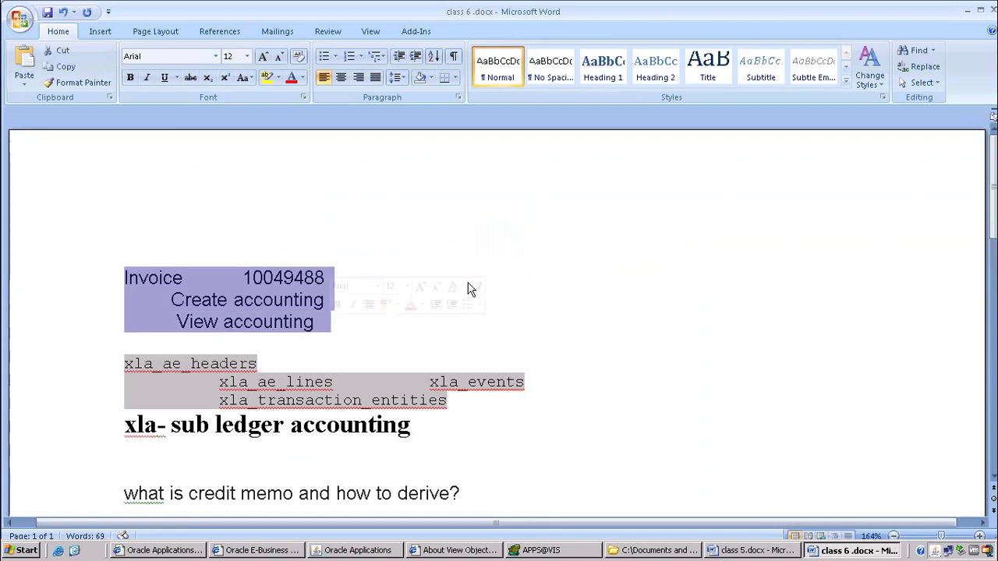
Add a new line reading 'receipt' below the query at the end of the notes.
scroll(467, 285, down, 2)
click(222, 234)
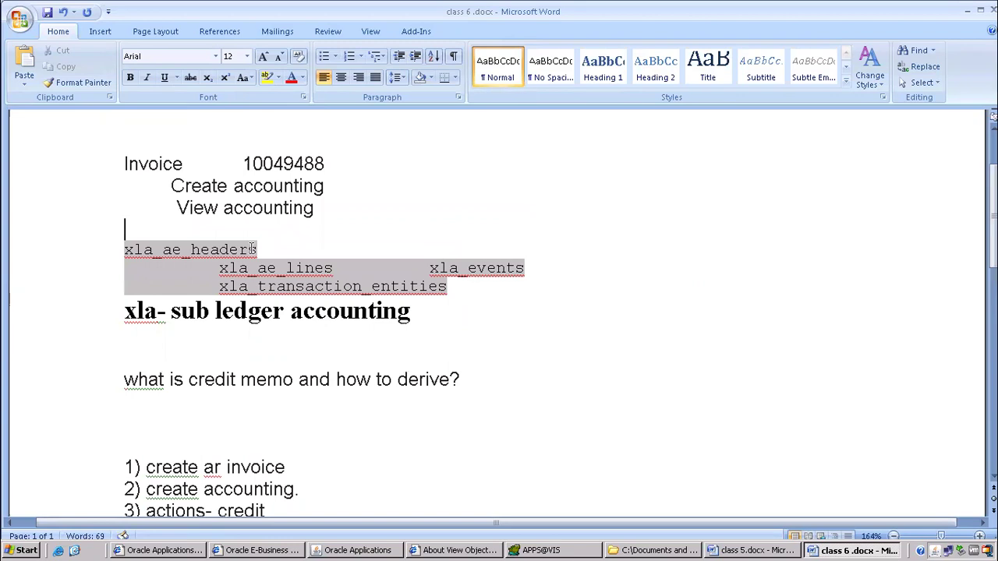
scroll(261, 280, down, 10)
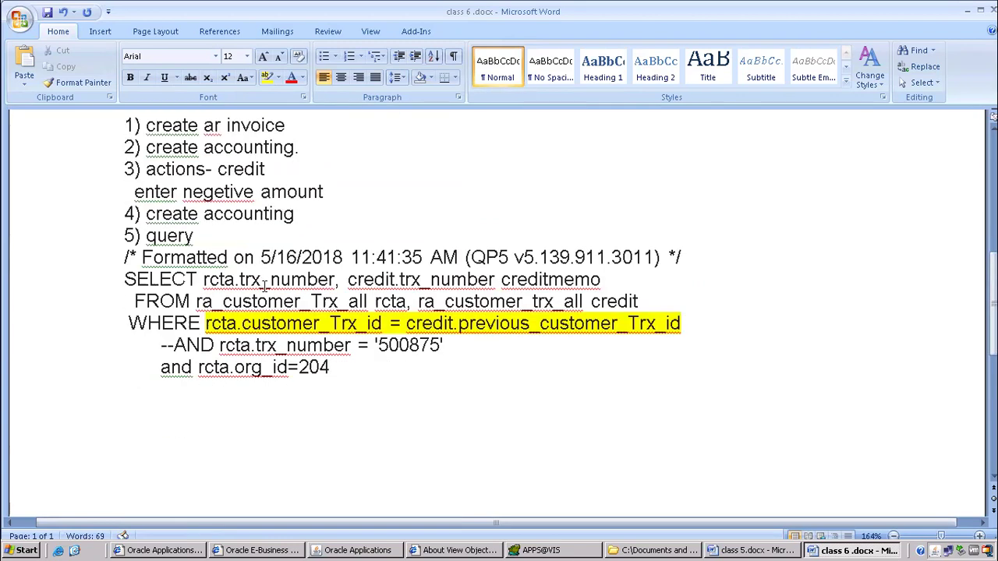
click(210, 161)
key(Return)
text(re)
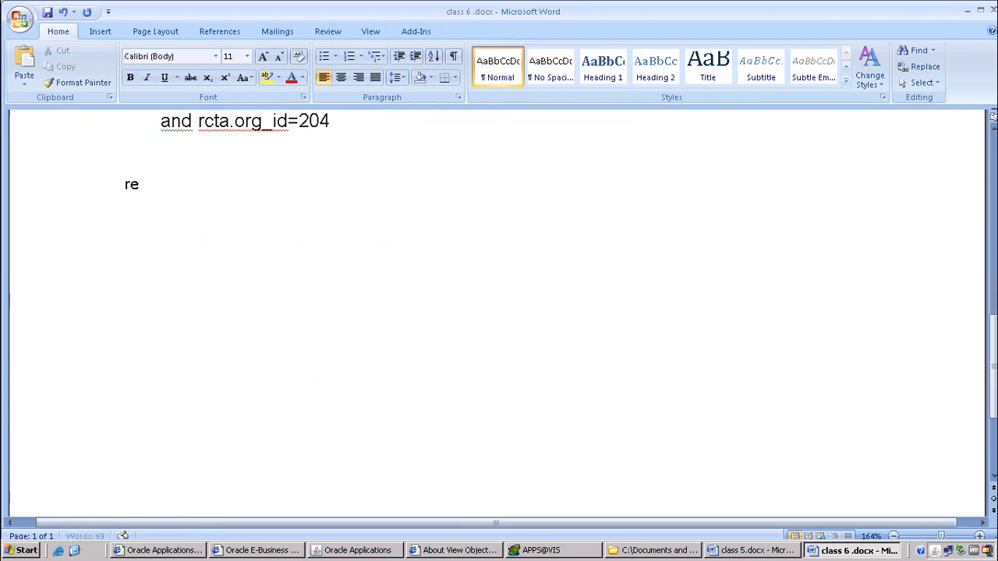
text(ceipt)
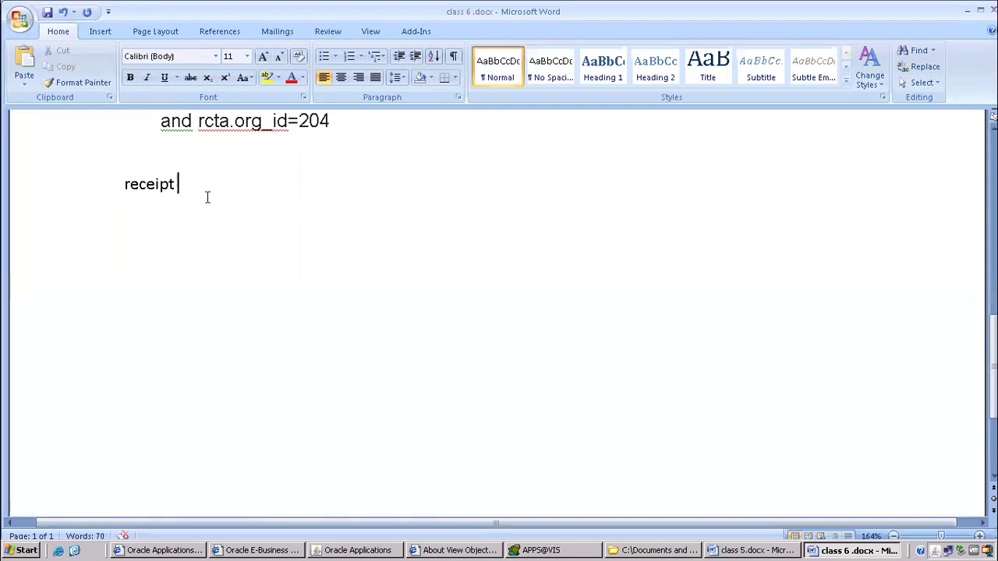
click(357, 551)
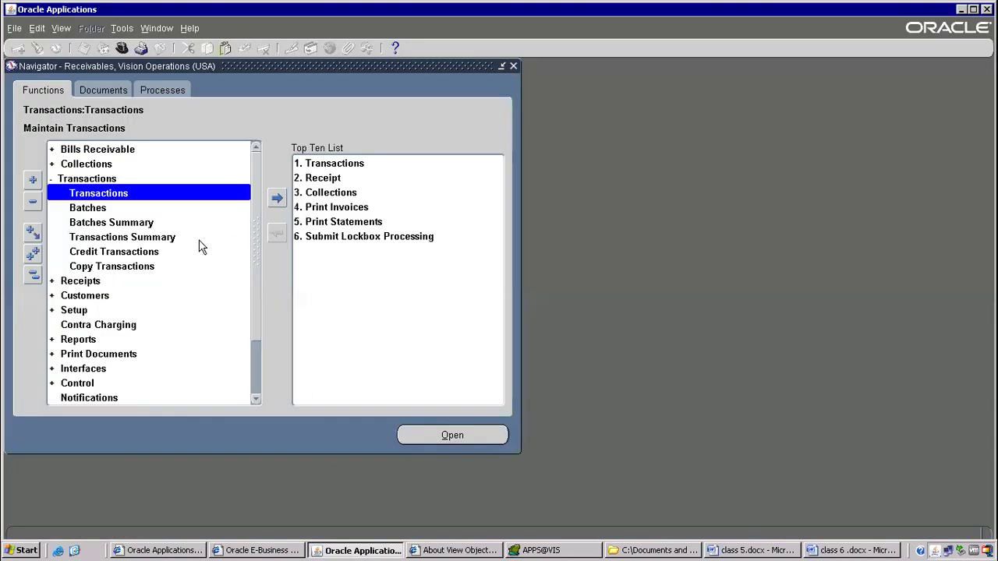
Open the Receipts form and enter a Manual receipt numbered 4455 for 10,000.00.
click(80, 286)
double_click(80, 285)
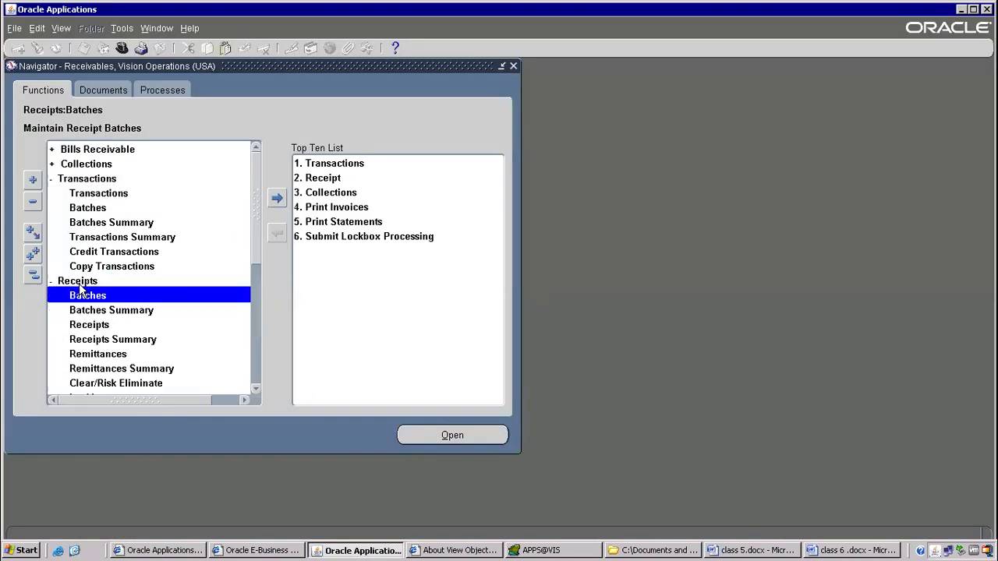
click(99, 327)
double_click(101, 326)
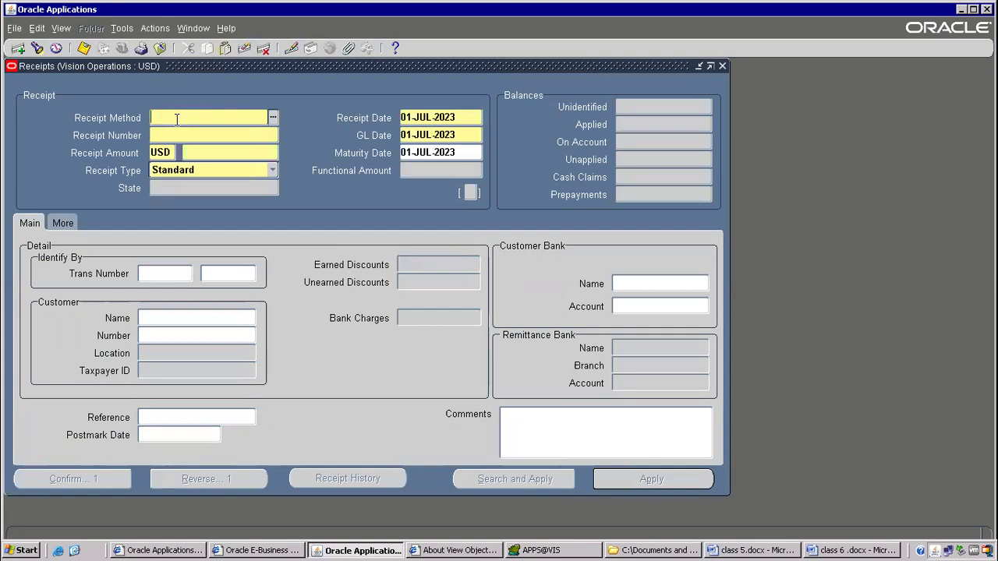
text(manual)
key(Tab)
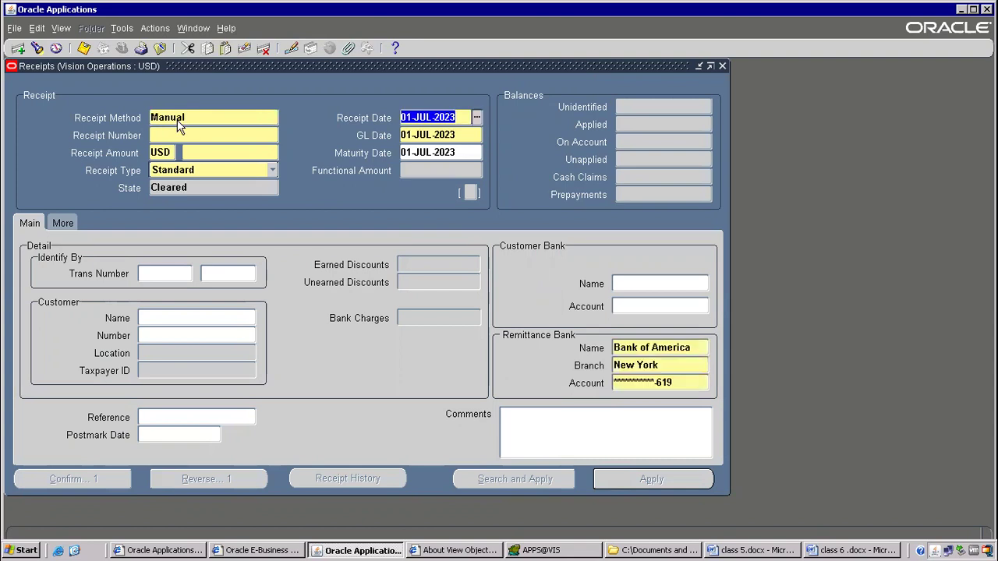
click(198, 134)
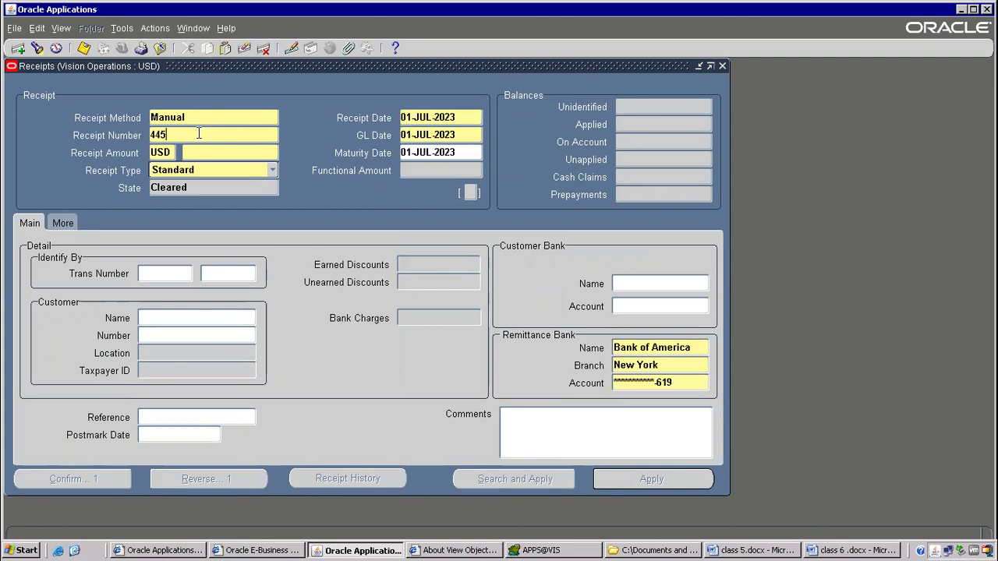
text(4455)
key(Tab)
key(Tab)
key(Tab)
click(215, 273)
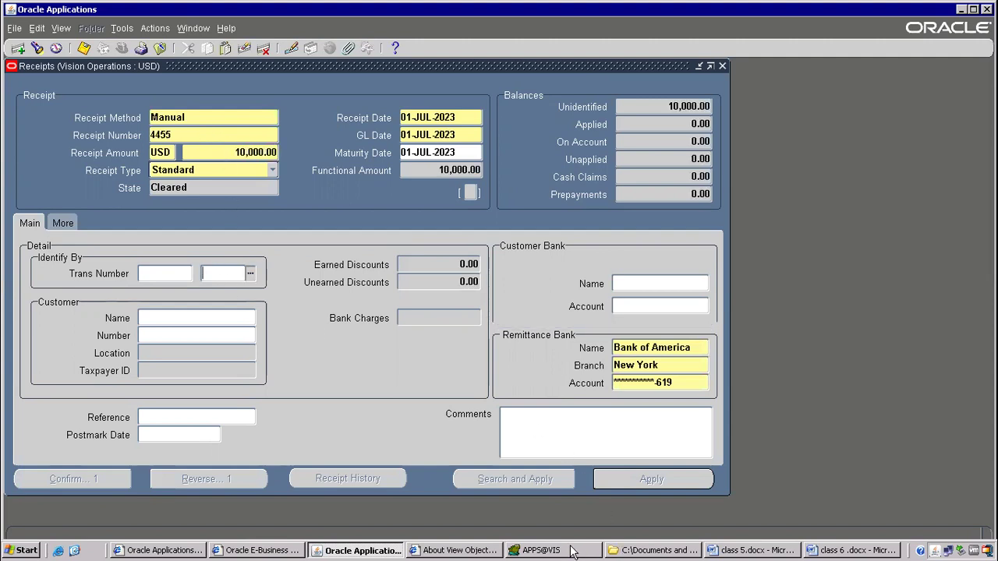
Copy invoice number 10049488 from the Toad results into the receipt's transaction number.
click(571, 551)
click(269, 253)
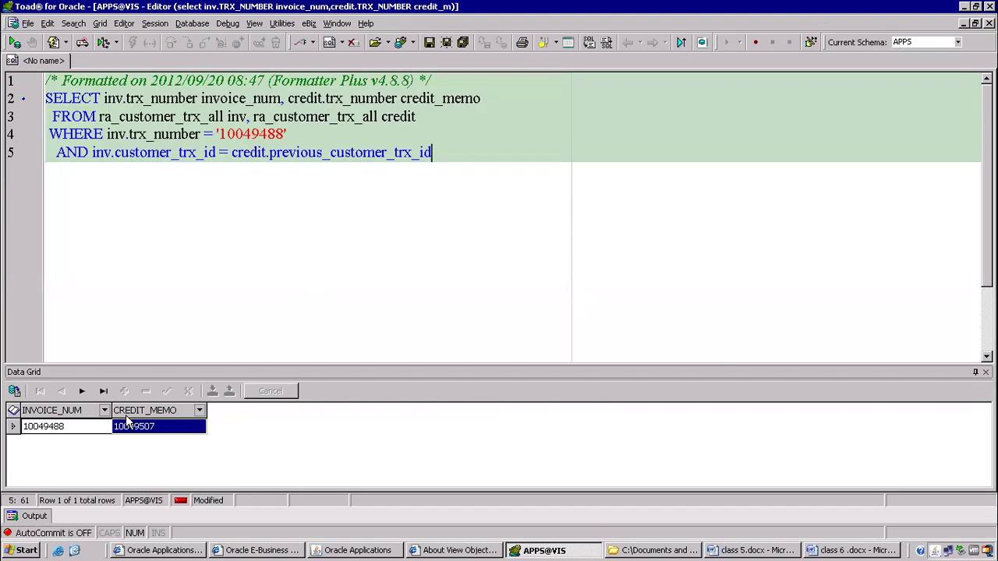
click(71, 433)
double_click(70, 428)
key(ctrl+c)
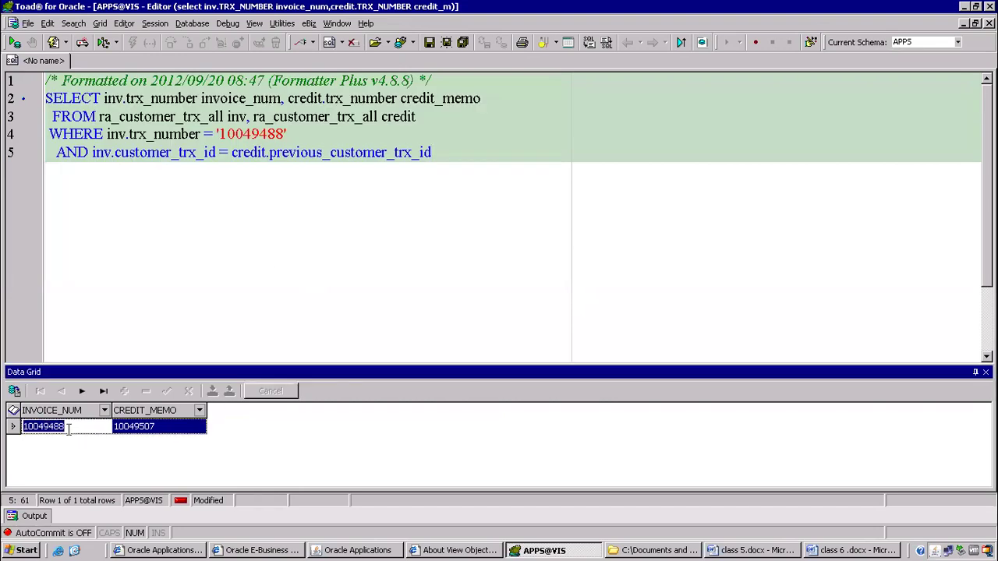
key(alt+Tab)
click(219, 269)
key(ctrl+v)
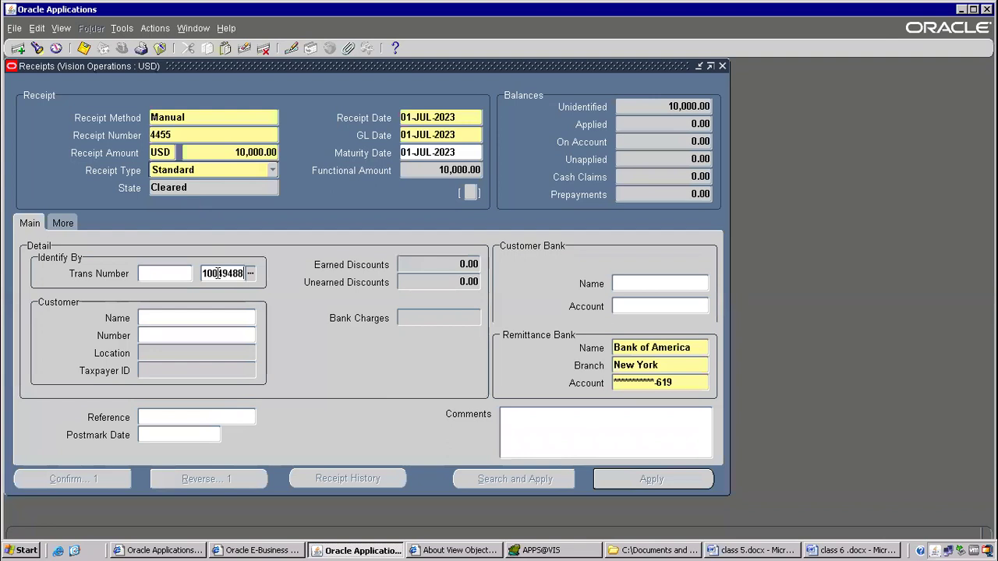
Validate invoice 10049488 so customer AT&T Universal Card fills in, then apply the receipt.
click(161, 269)
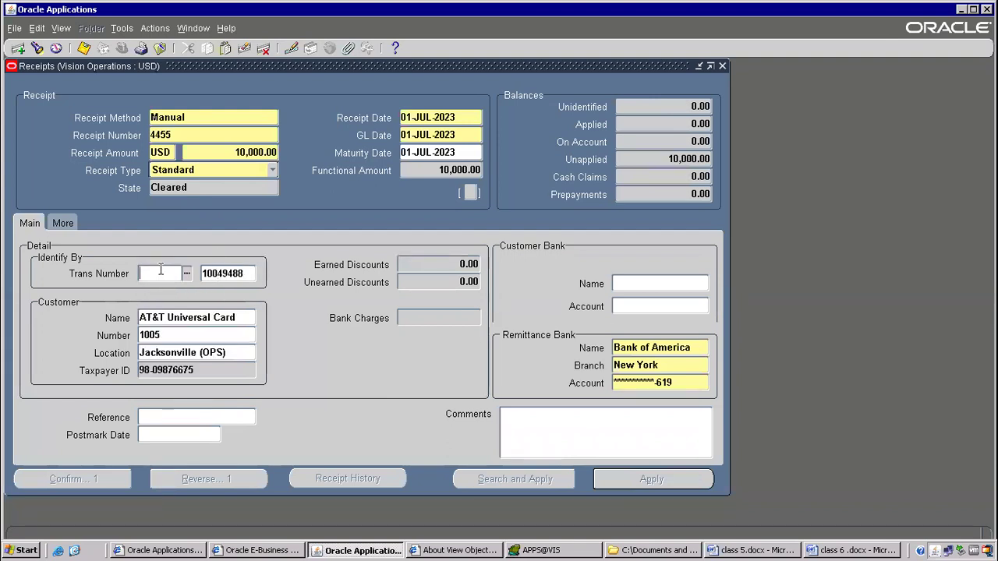
double_click(222, 273)
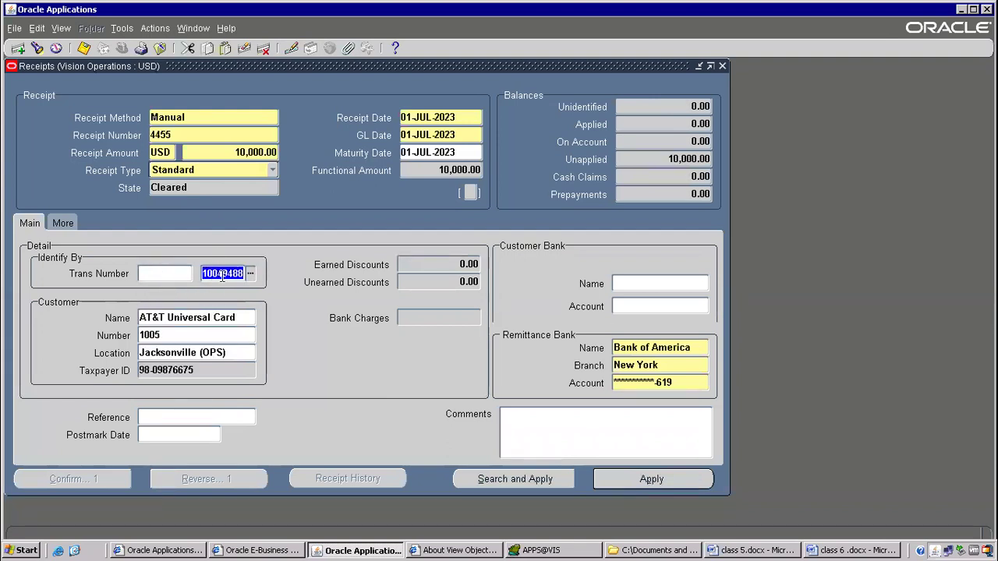
click(176, 277)
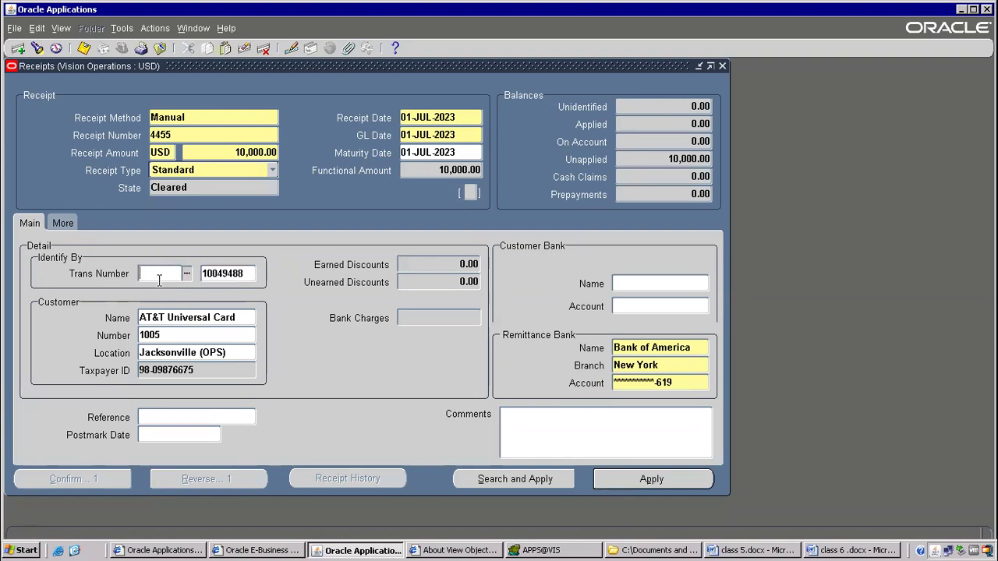
click(232, 273)
click(637, 480)
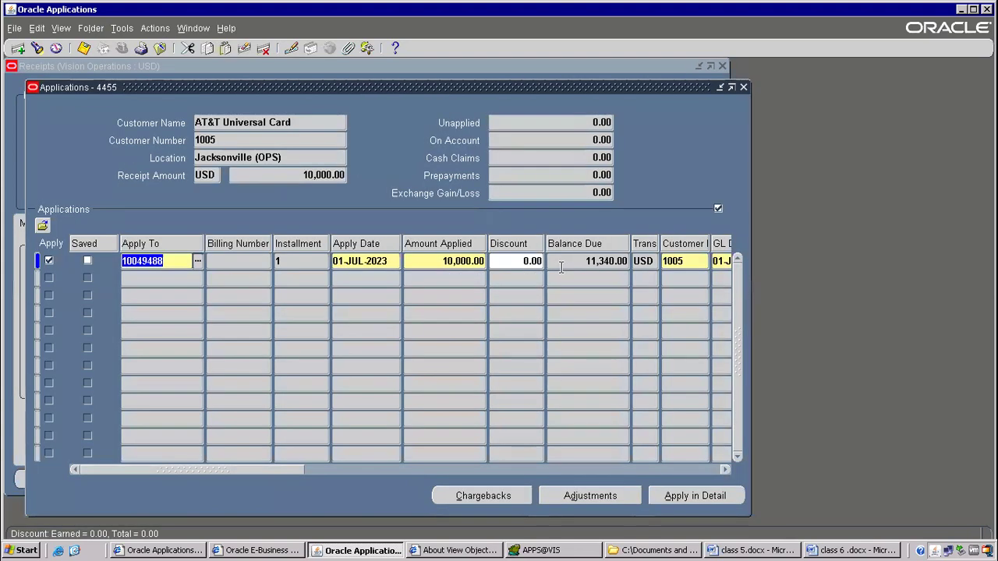
Save receipt 4455's 10,000.00 application to invoice 10049488 and attempt to view its record history.
click(585, 261)
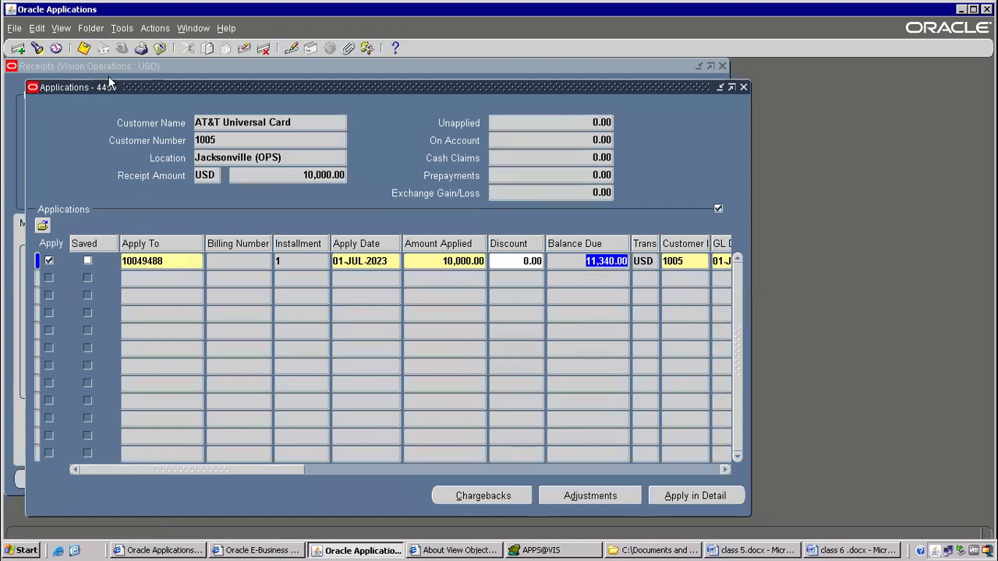
click(83, 48)
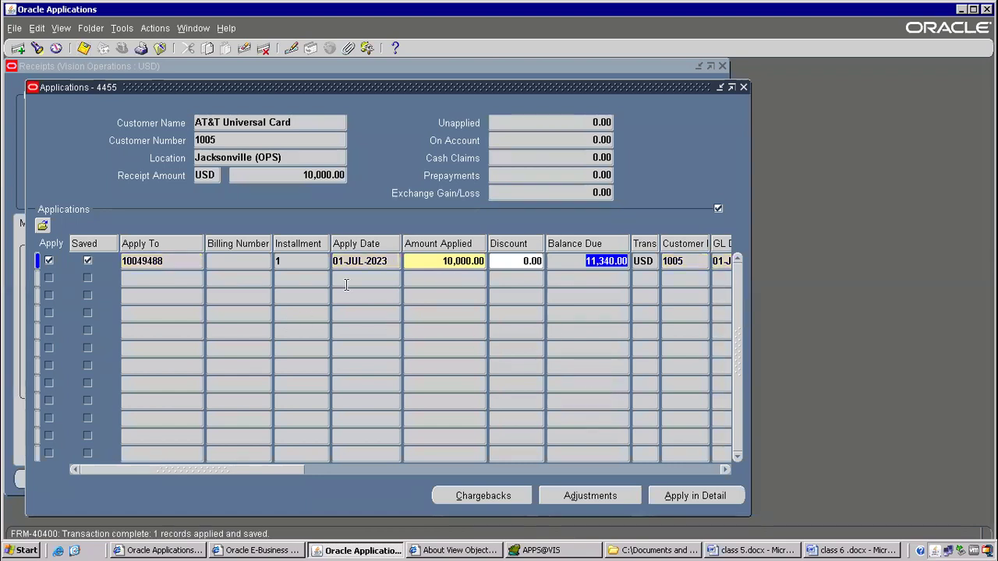
click(226, 29)
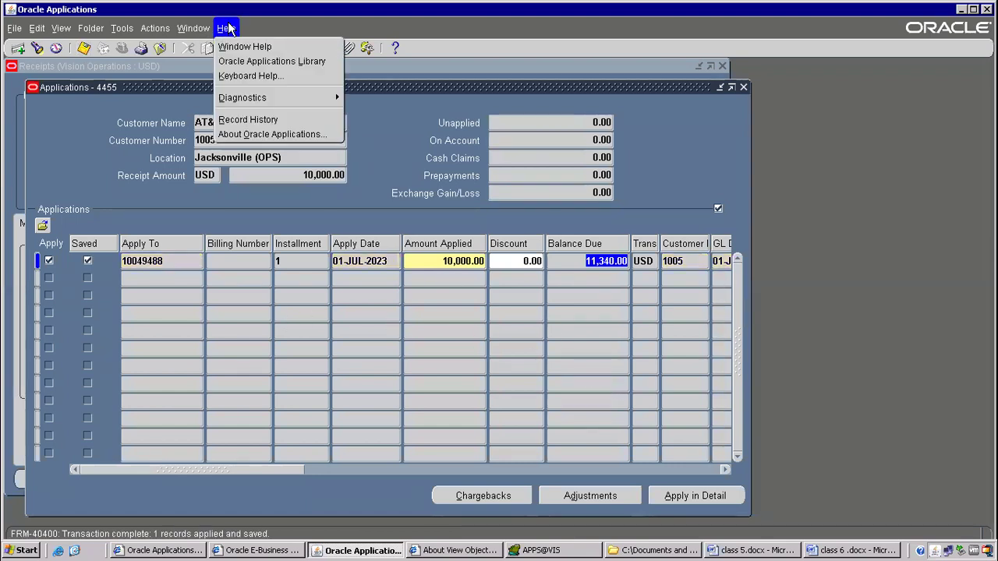
click(238, 121)
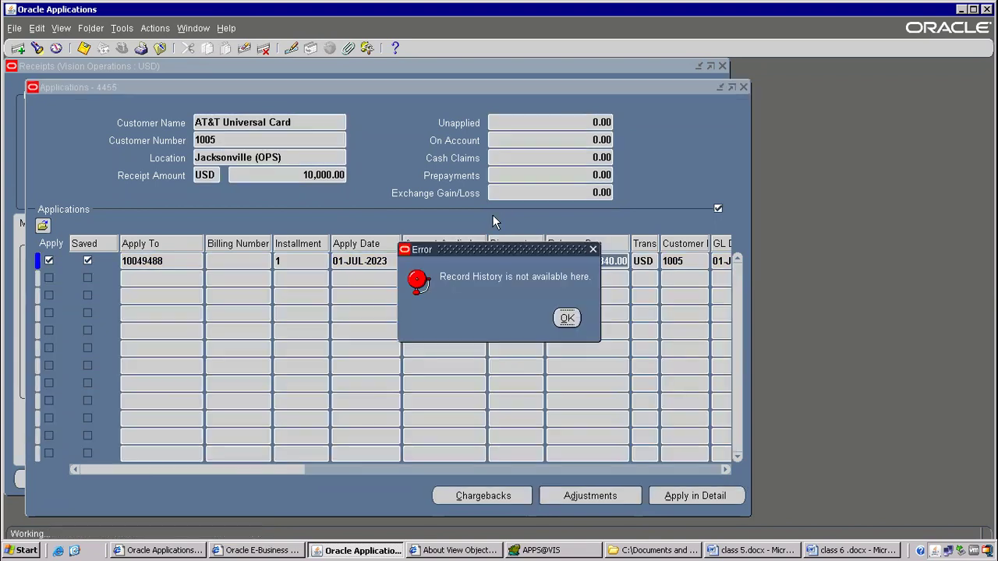
click(563, 316)
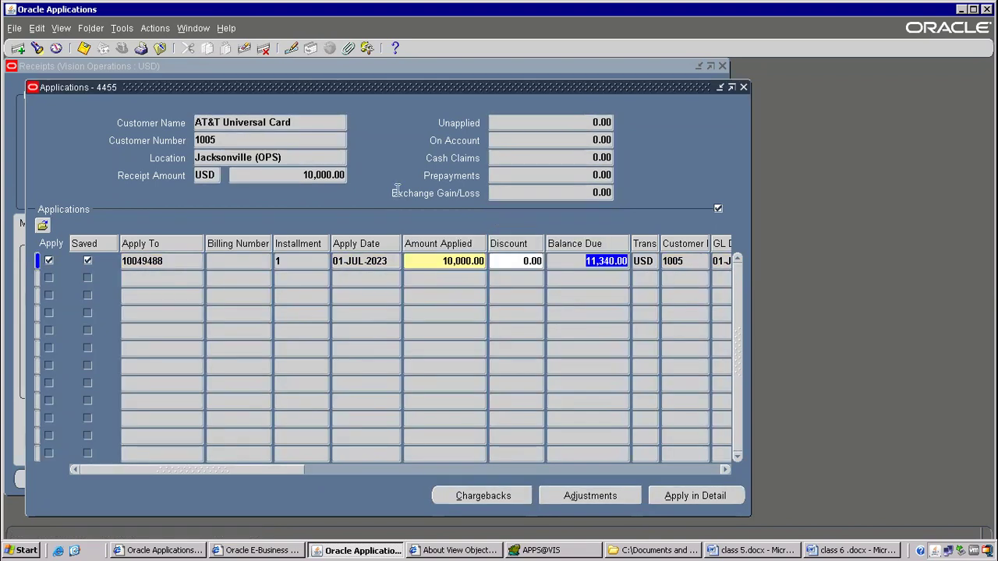
Cancel the Examine Field and Variable Values dialog and scroll the Applications grid.
click(227, 29)
mouse_move(276, 98)
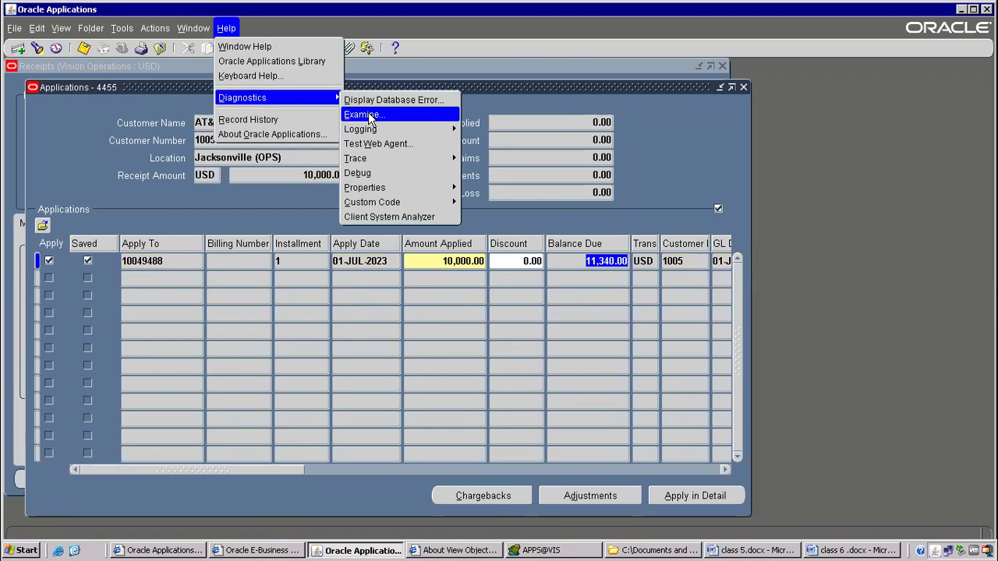
click(367, 115)
click(596, 348)
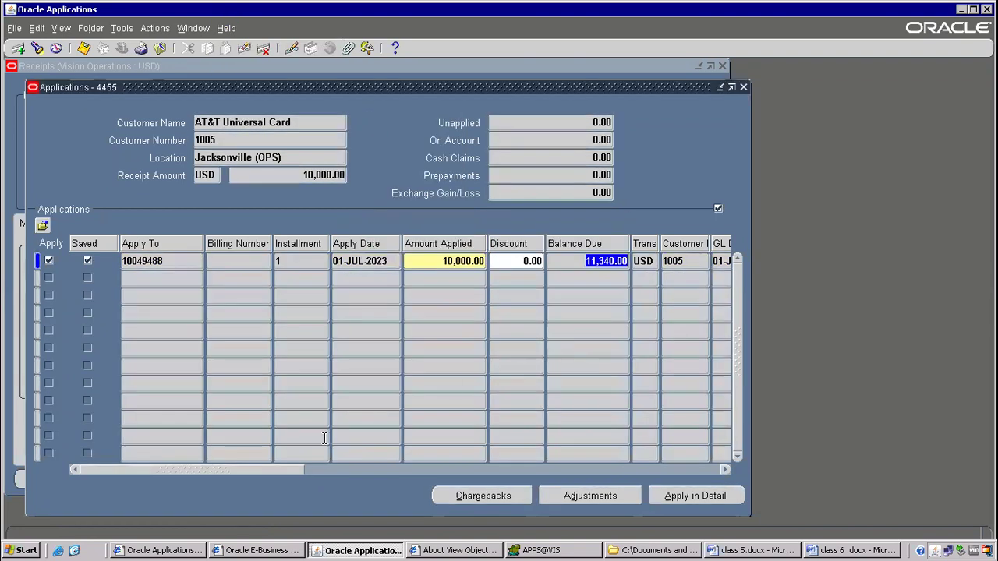
mouse_move(251, 469)
mouse_down()
mouse_move(431, 447)
mouse_move(374, 470)
mouse_move(261, 457)
mouse_up()
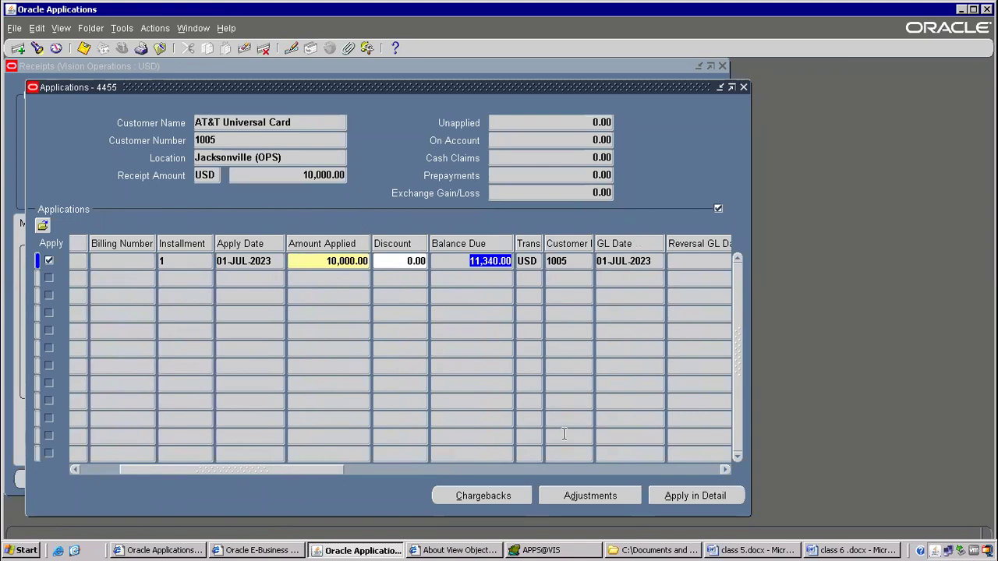
click(580, 550)
Start line 8: select * from ar_cash_receipts_all where receipt_num='.
click(303, 173)
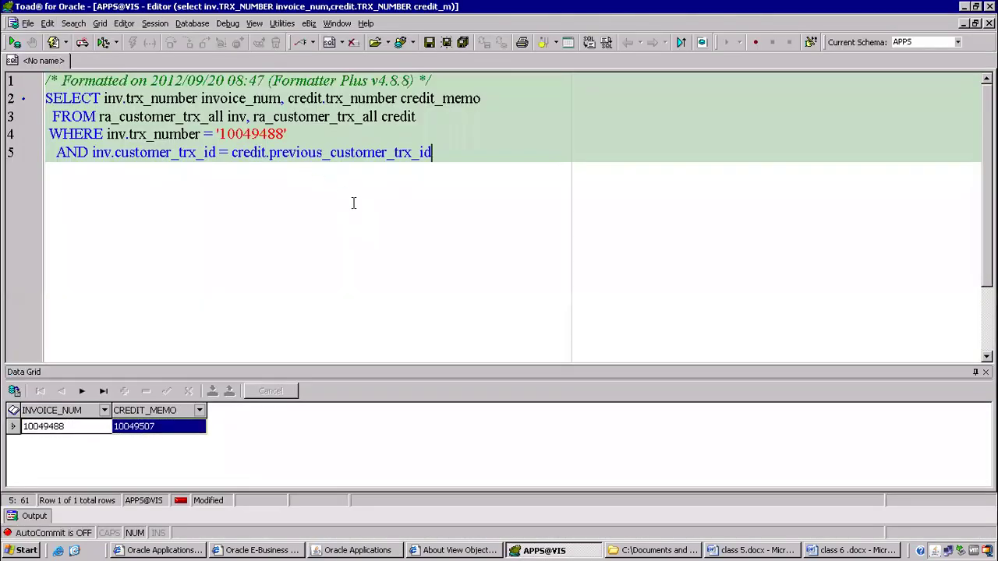
key(Return)
key(Return)
key(Return)
text(select * from ar)
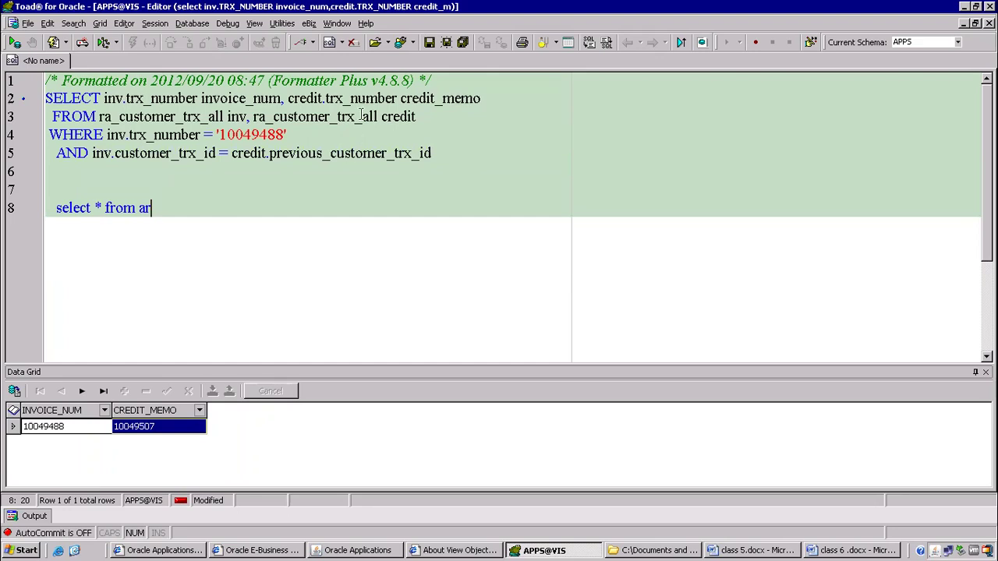
drag(100, 117, 114, 116)
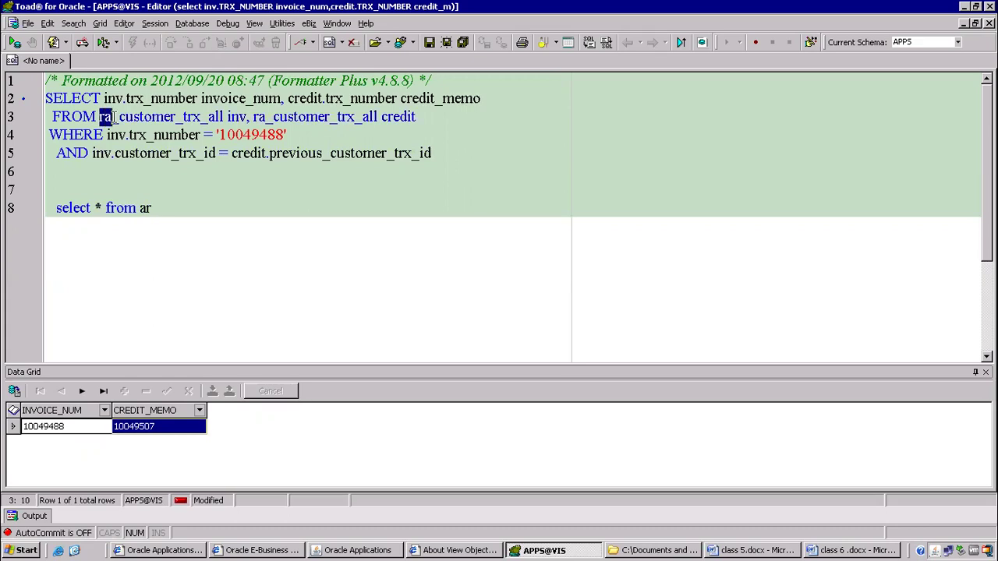
double_click(145, 207)
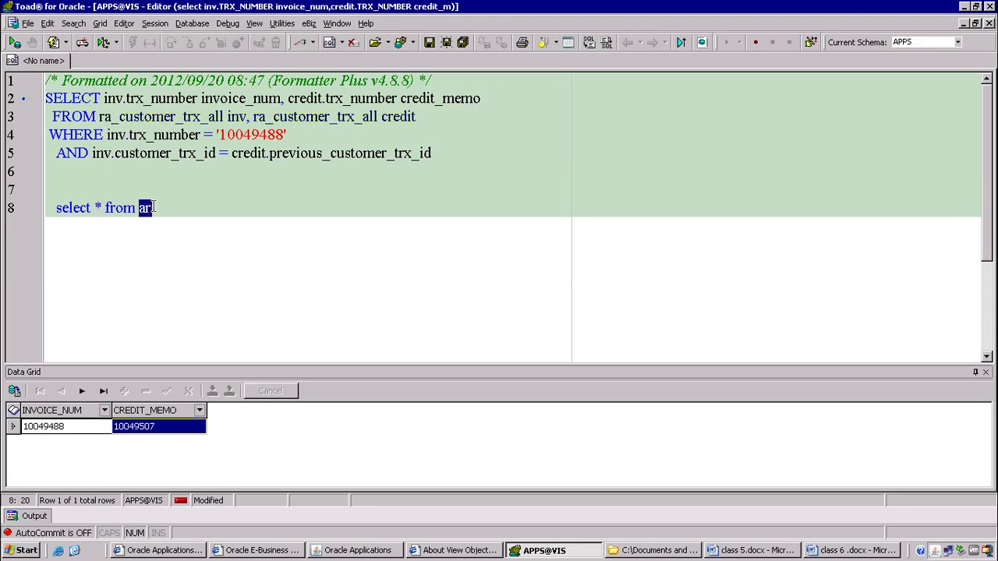
drag(100, 116, 106, 116)
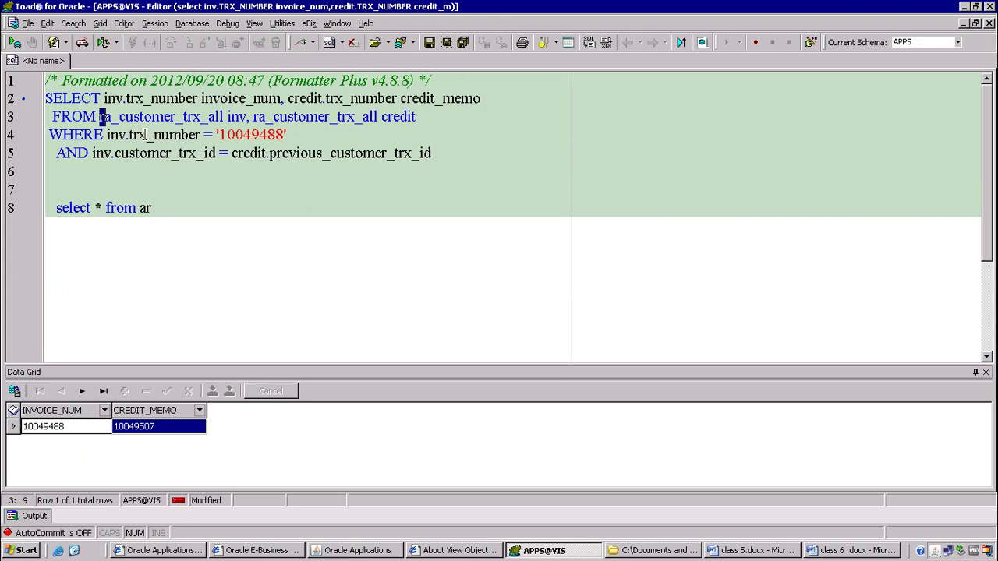
click(162, 207)
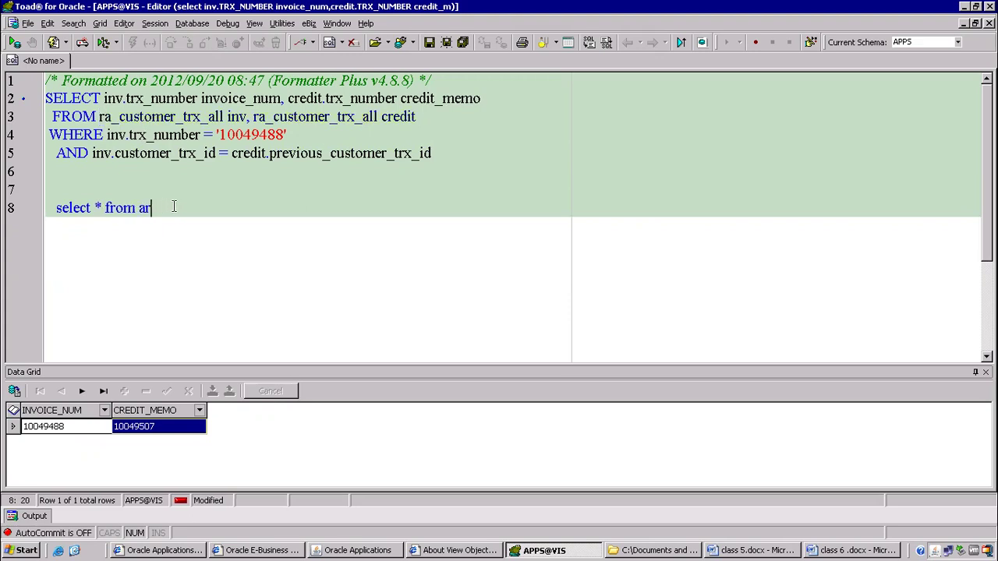
text(_cash_receipts_al)
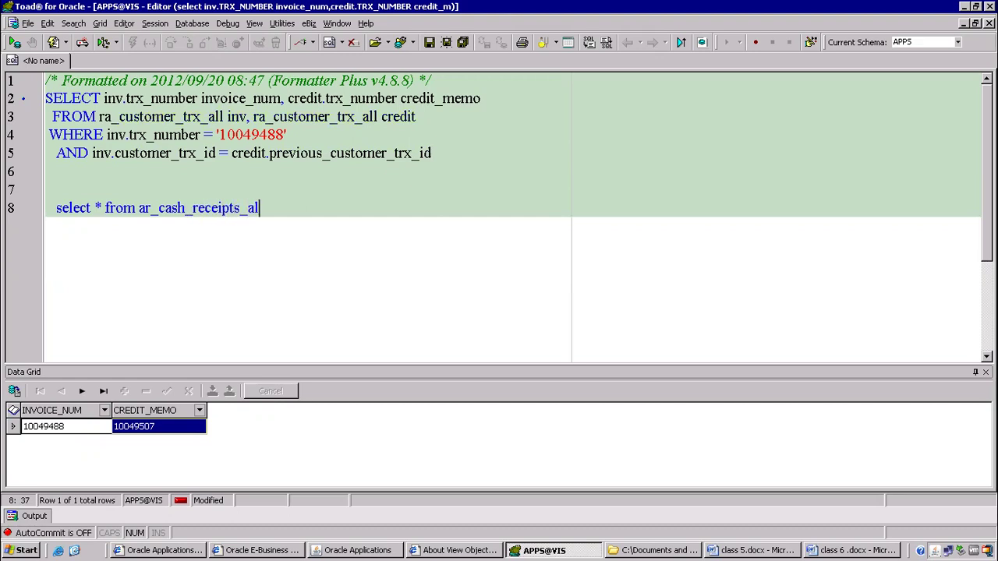
text(l where rec)
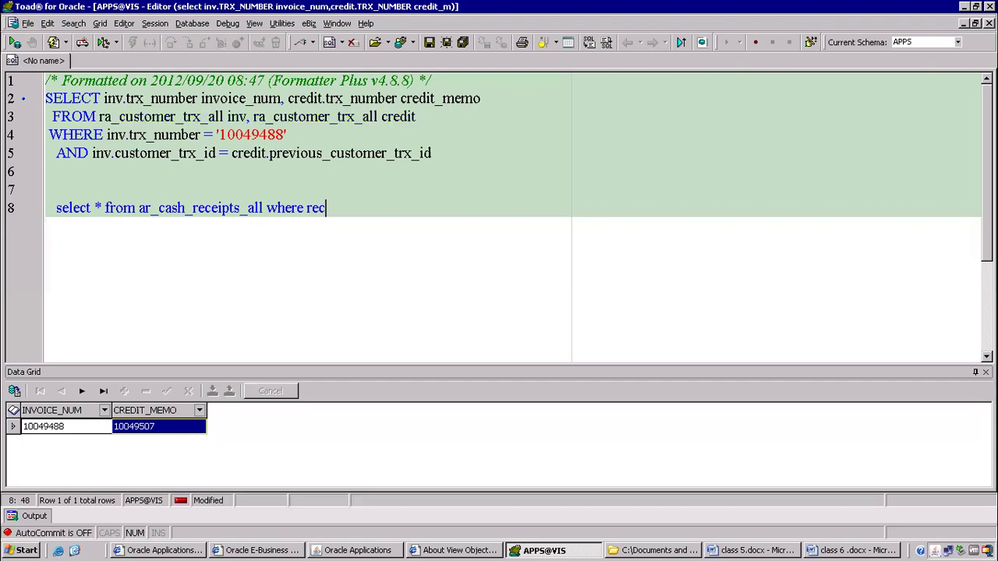
text(eipt_num=')
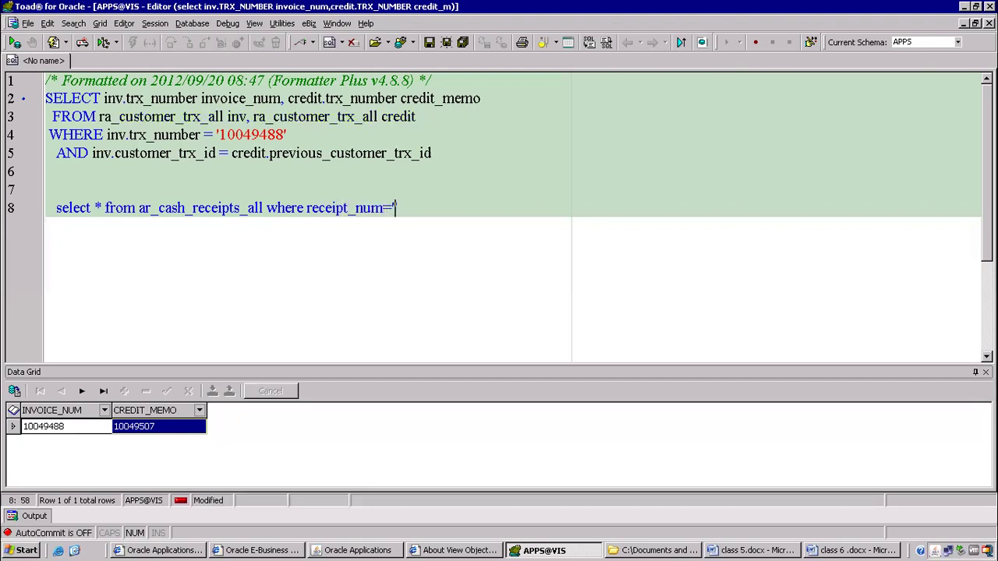
Copy receipt number 4455 from Oracle Receipts into the query's filter value.
key(alt+Tab)
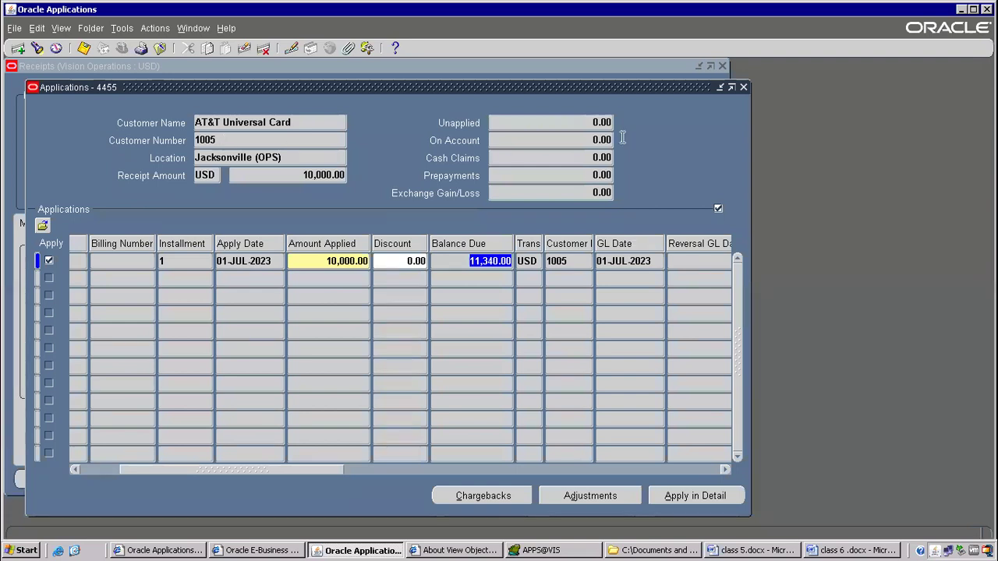
click(743, 87)
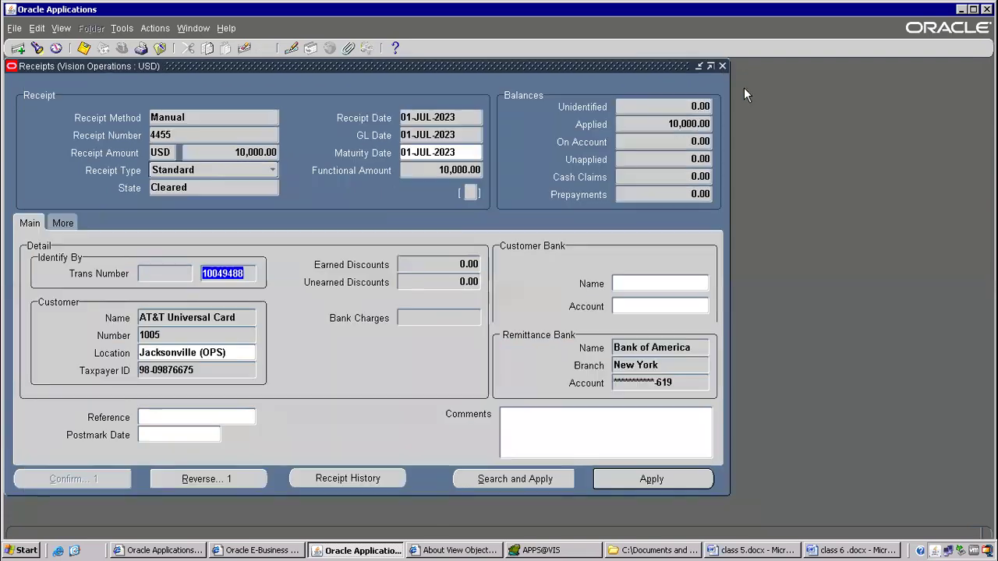
double_click(156, 134)
key(ctrl+c)
key(alt+Tab)
key(ctrl+v)
Correct the column to receipt_number after ORA-00904, rerun, and review the three 4455 receipt rows.
key(F9)
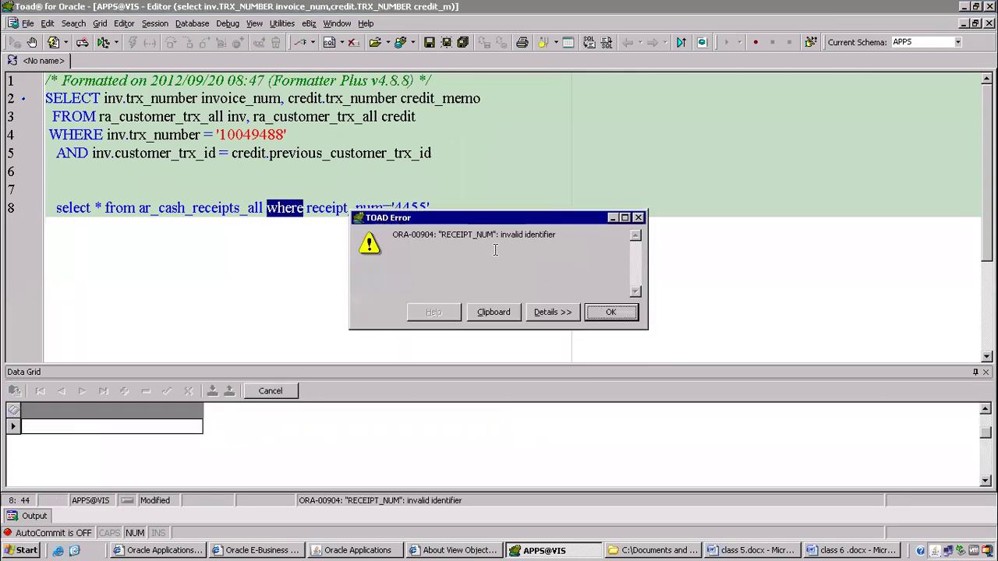
key(Return)
key(Right)
key(Right)
key(Right)
key(Right)
key(Right)
text(ber)
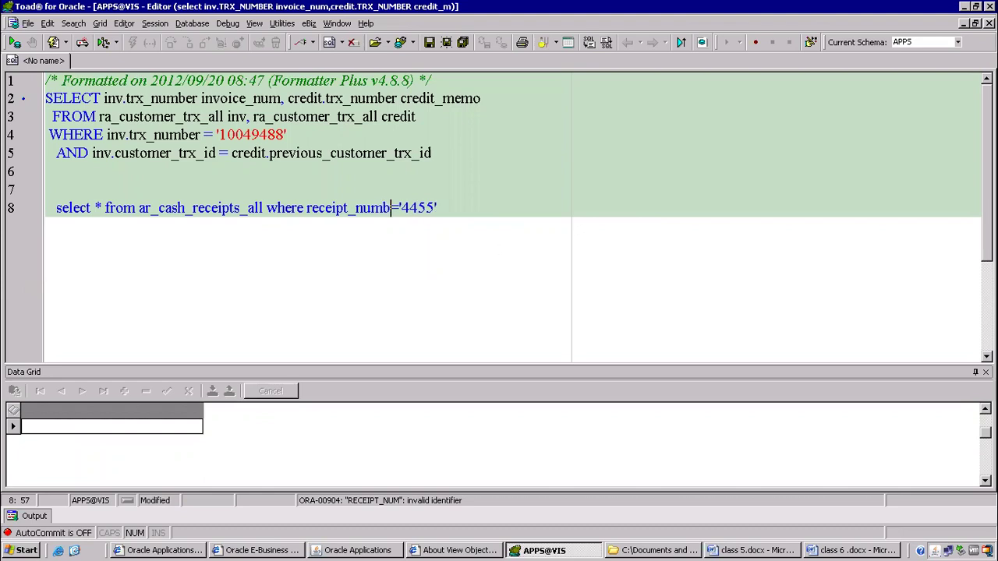
key(F9)
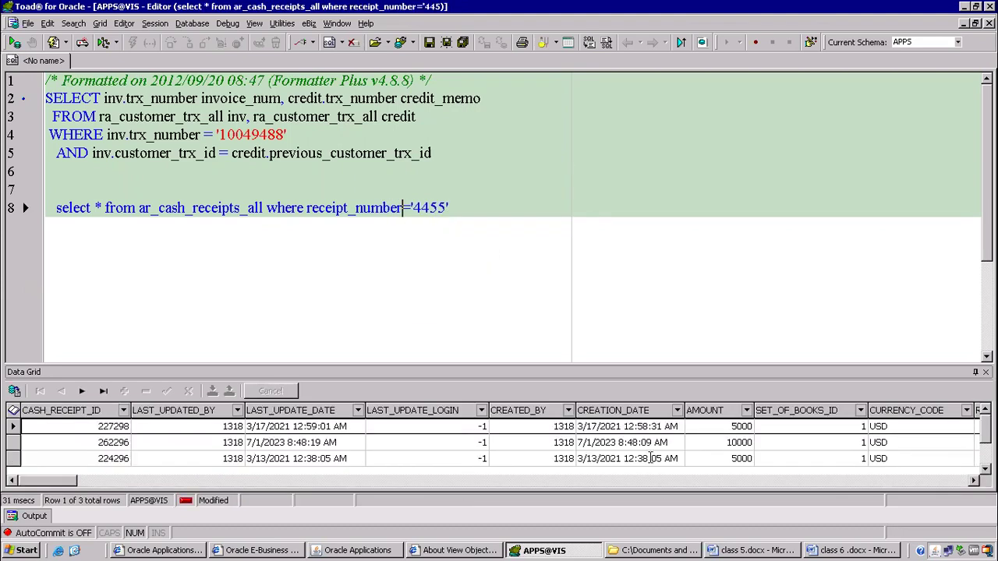
click(730, 463)
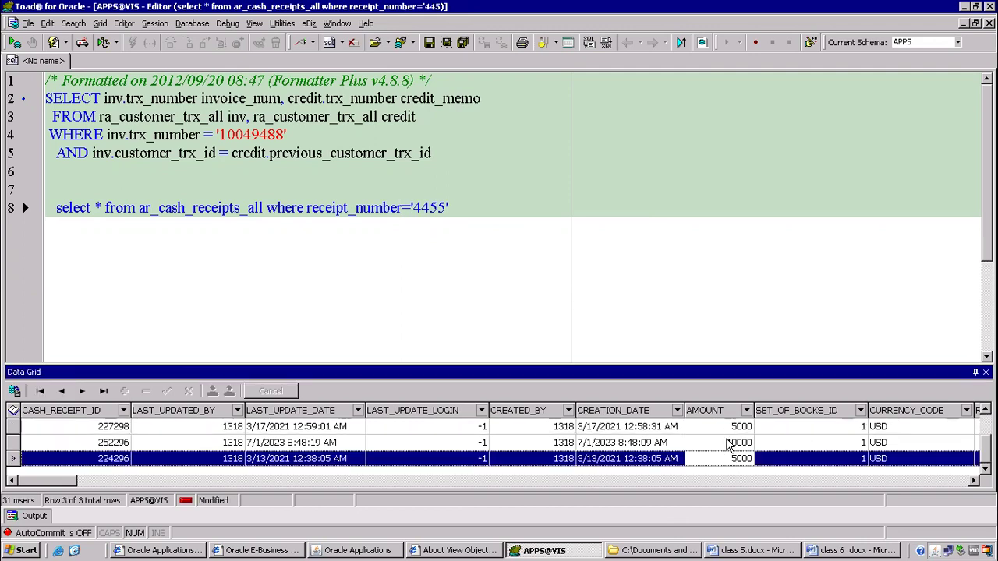
click(722, 428)
click(718, 442)
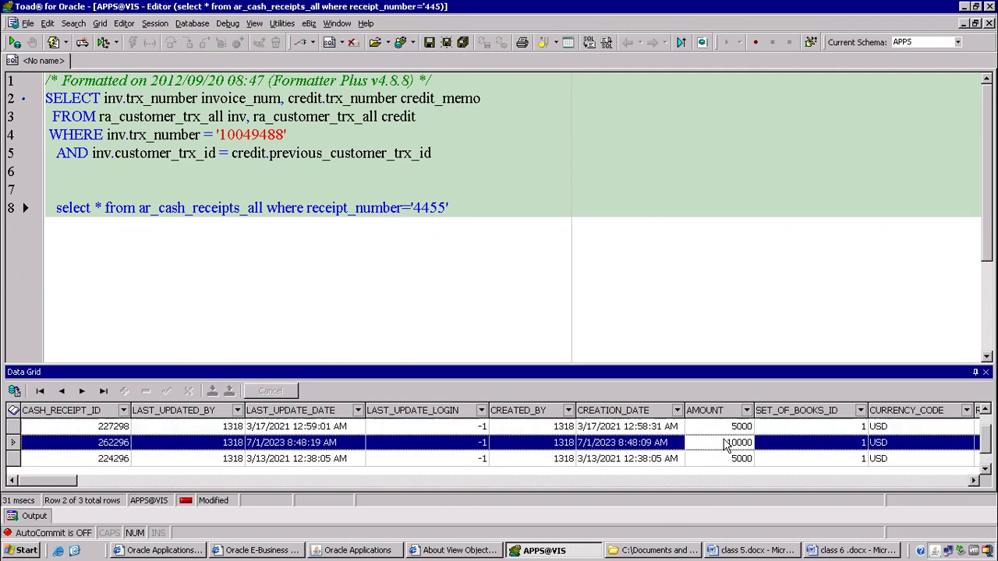
click(477, 207)
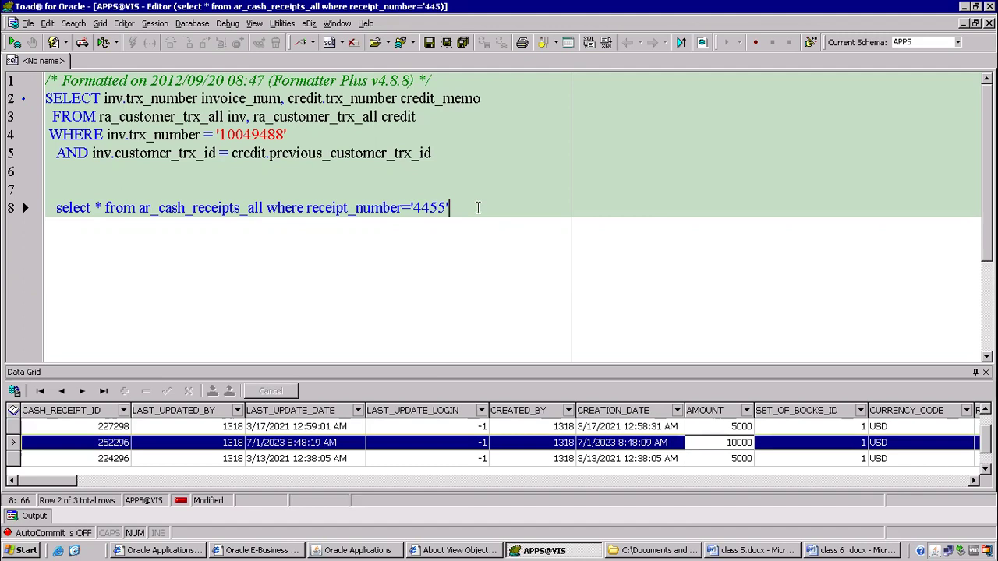
key(Return)
key(Return)
Type 'select * from ar_payment_schedules_all where' on line 10 and describe that table with F4.
text(select * )
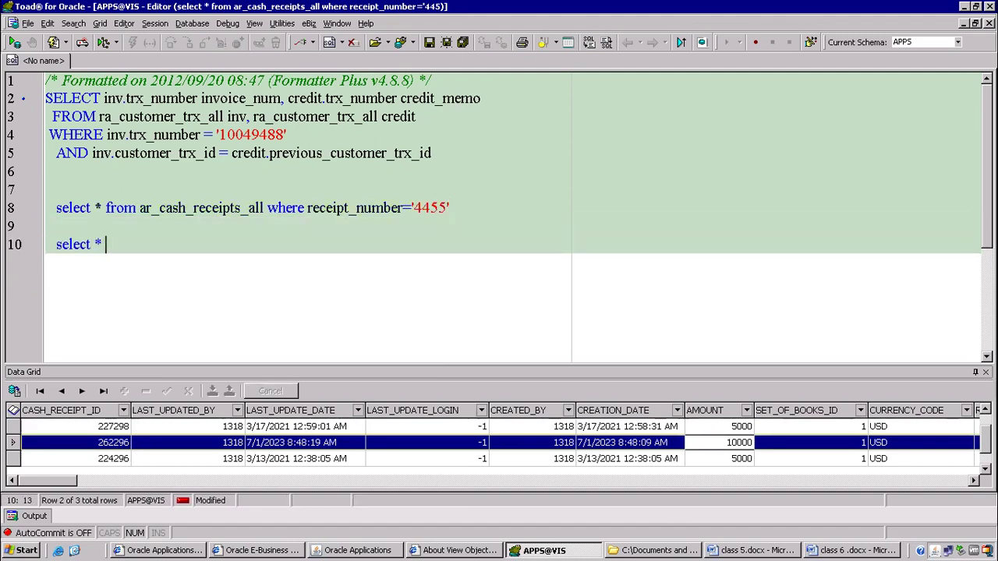
text(from ar_payme)
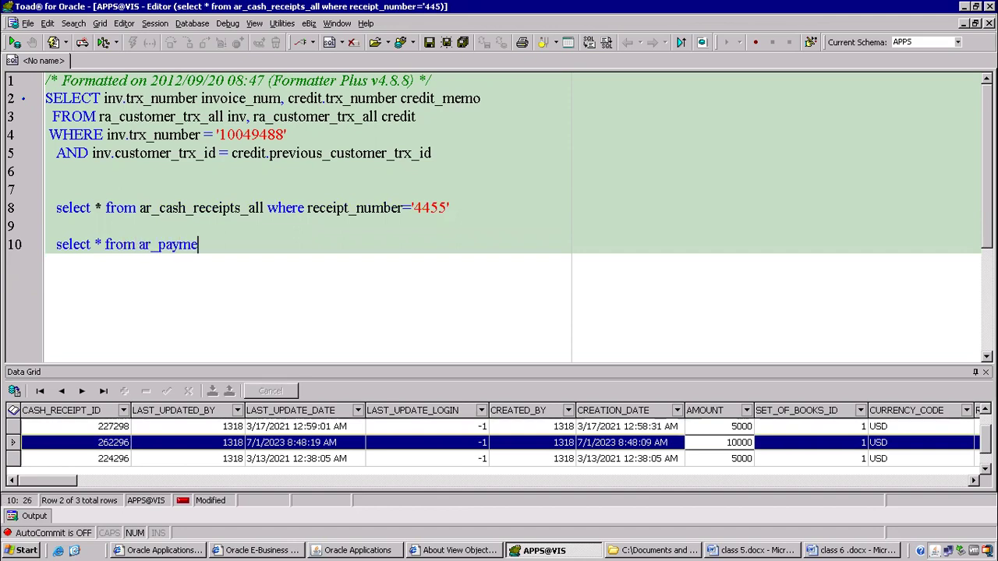
text(nt_schedules_all where)
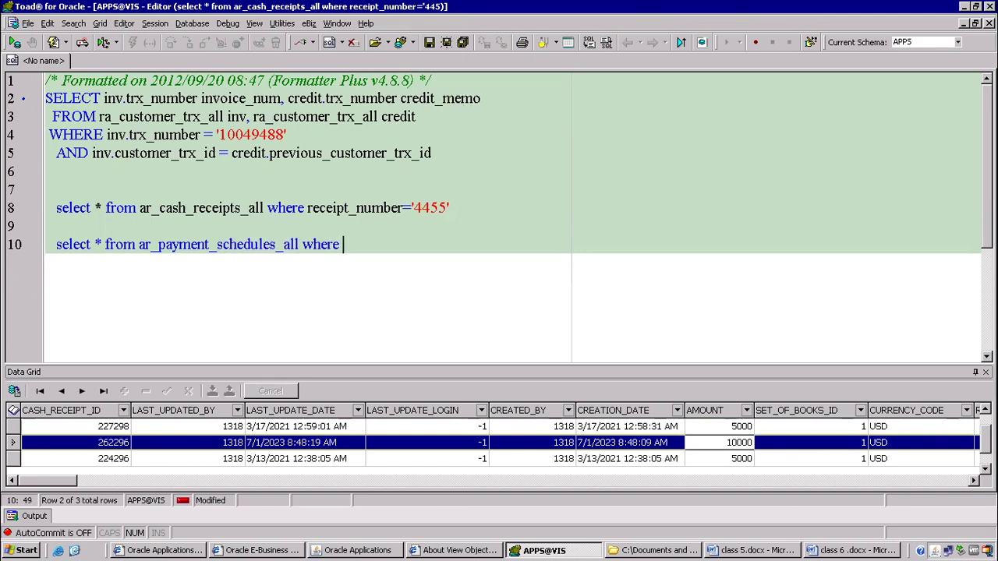
click(245, 246)
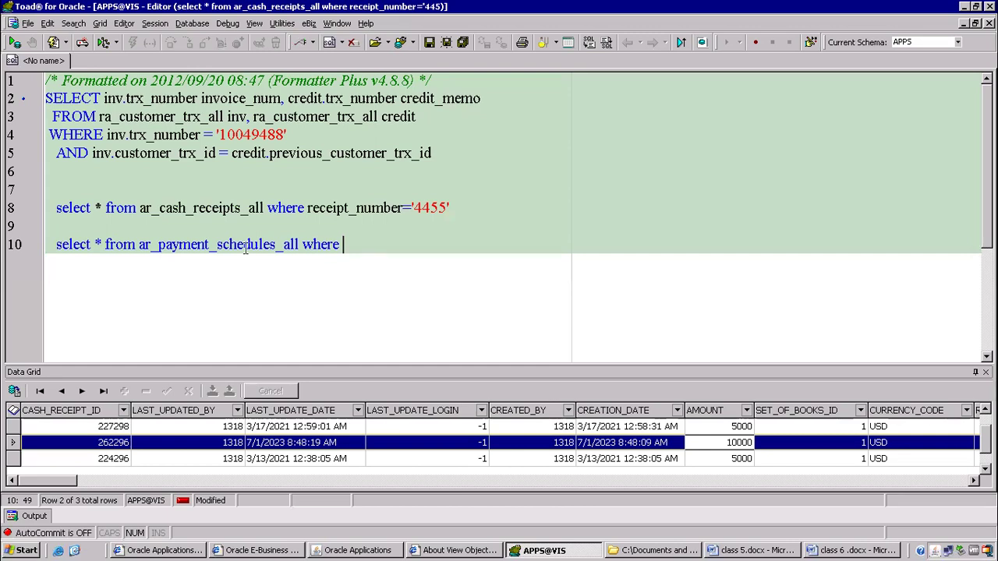
key(F4)
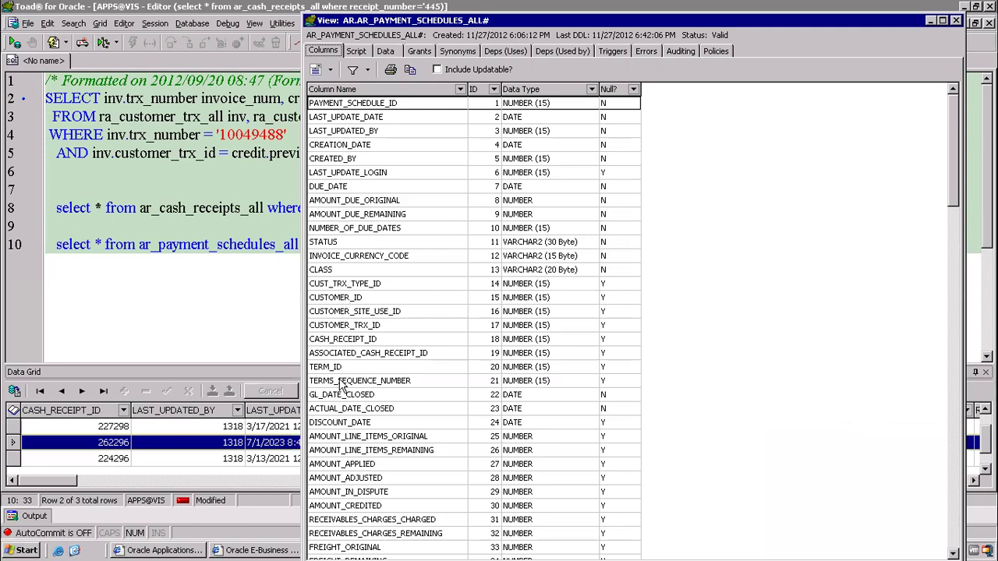
Locate CUSTOMER_TRX_ID in the sorted column list, close it, and append ',inv.cu' after credit_memo on line 2.
click(352, 91)
click(348, 135)
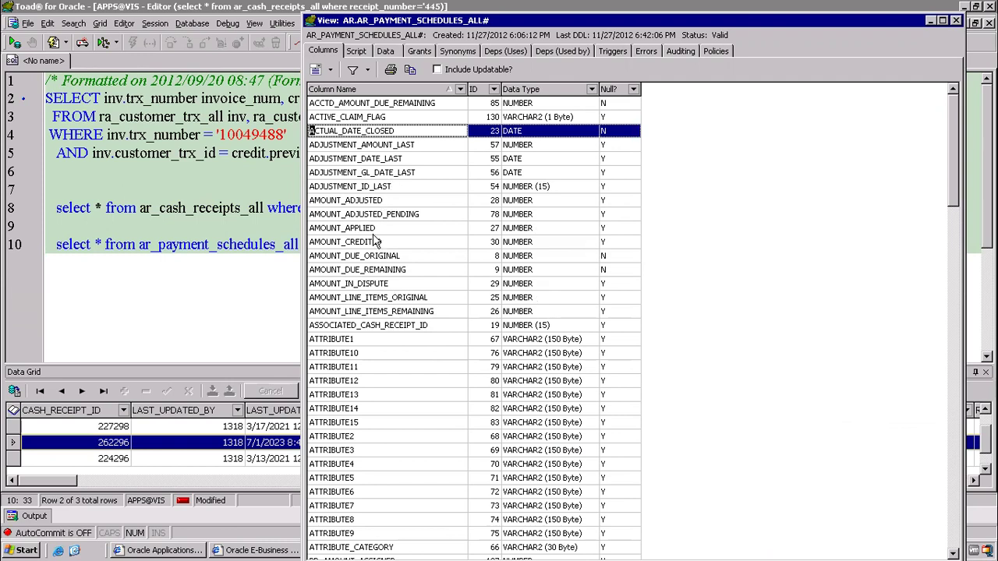
scroll(377, 242, down, 1)
scroll(377, 245, up, 1)
click(353, 90)
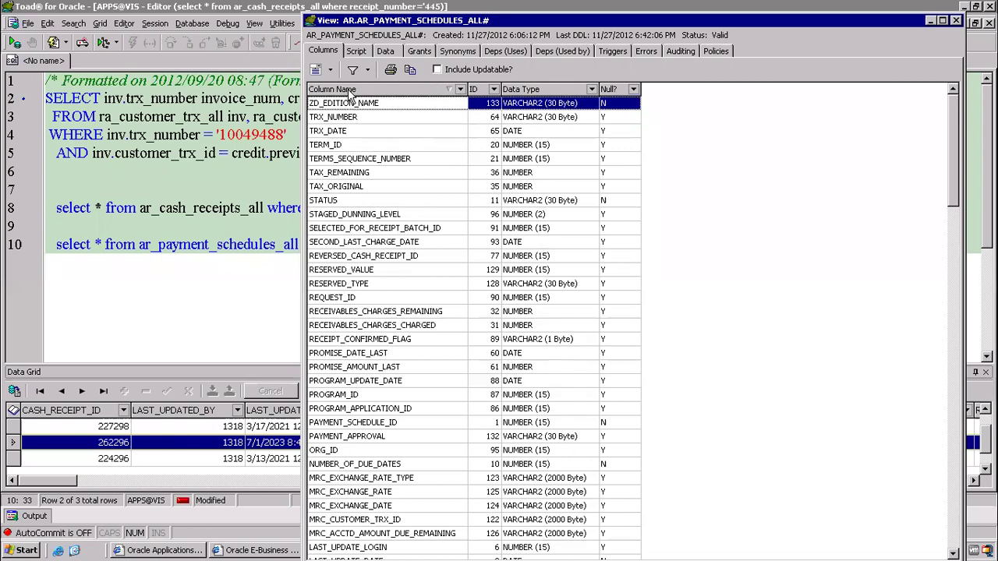
key(c)
scroll(493, 296, down, 5)
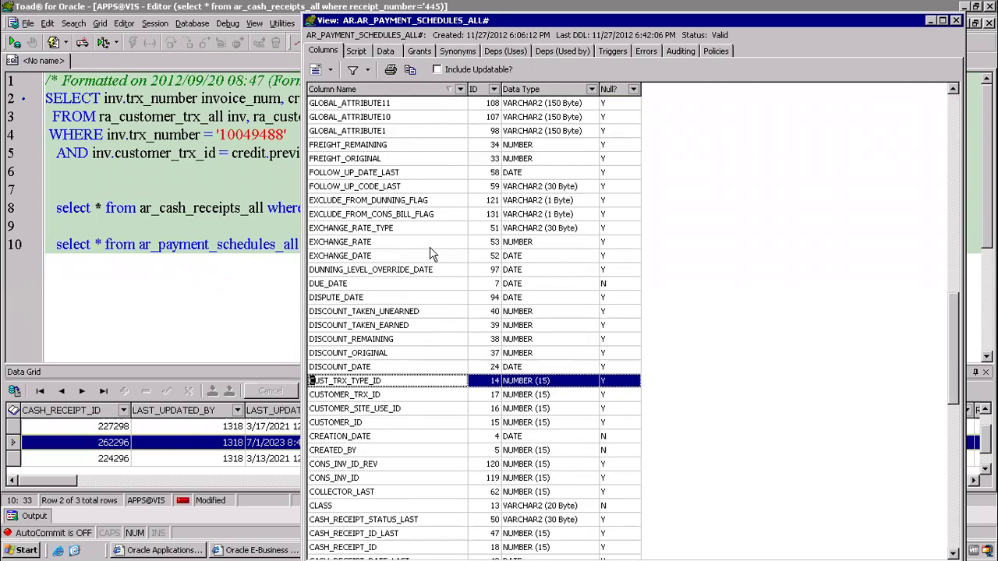
click(349, 355)
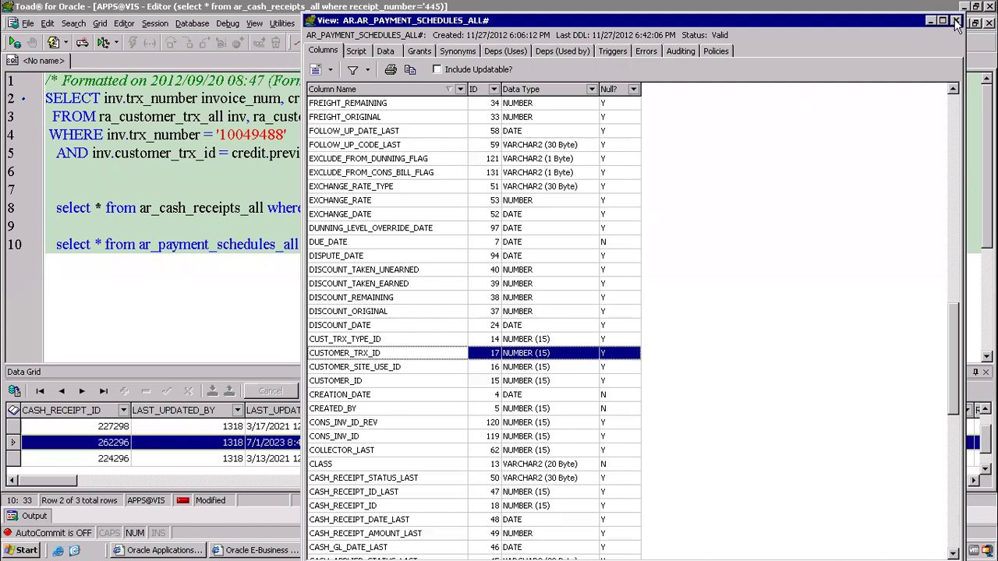
click(955, 21)
click(490, 98)
text(,inv.)
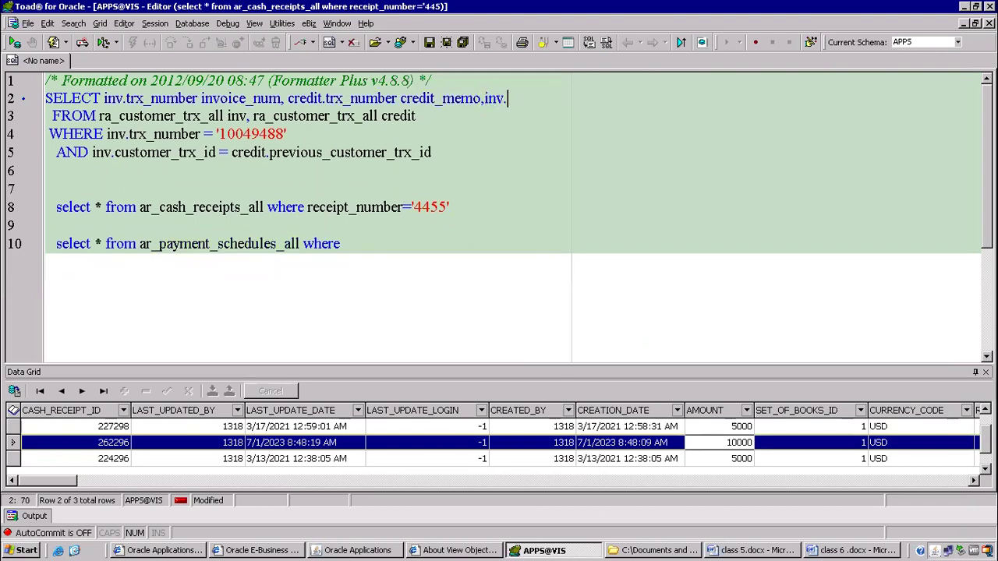
text(cu)
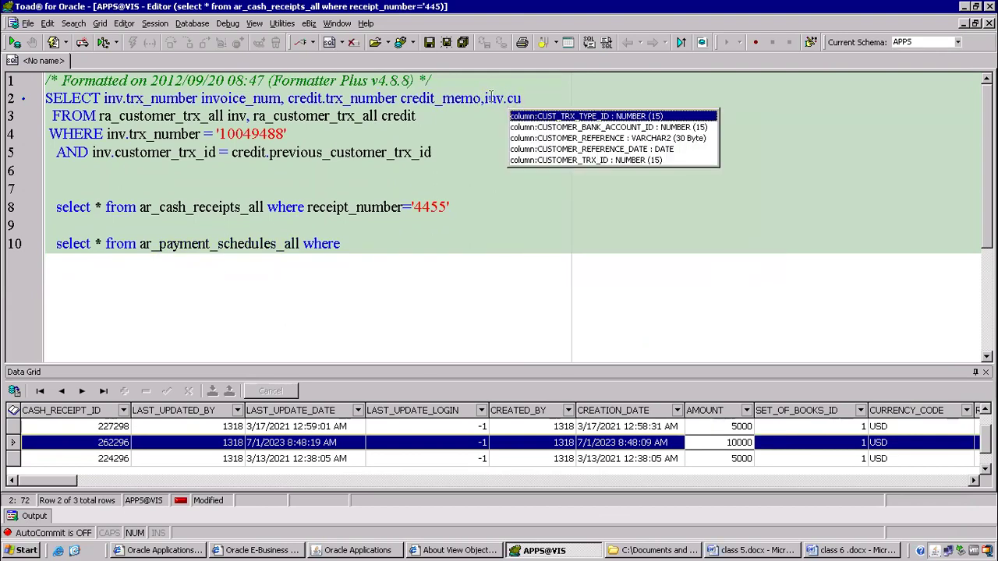
Add inv.CUSTOMER_TRX_ID to the line 2 query, run it, and copy the value 1317196.
key(Down)
key(Down)
key(Down)
key(Down)
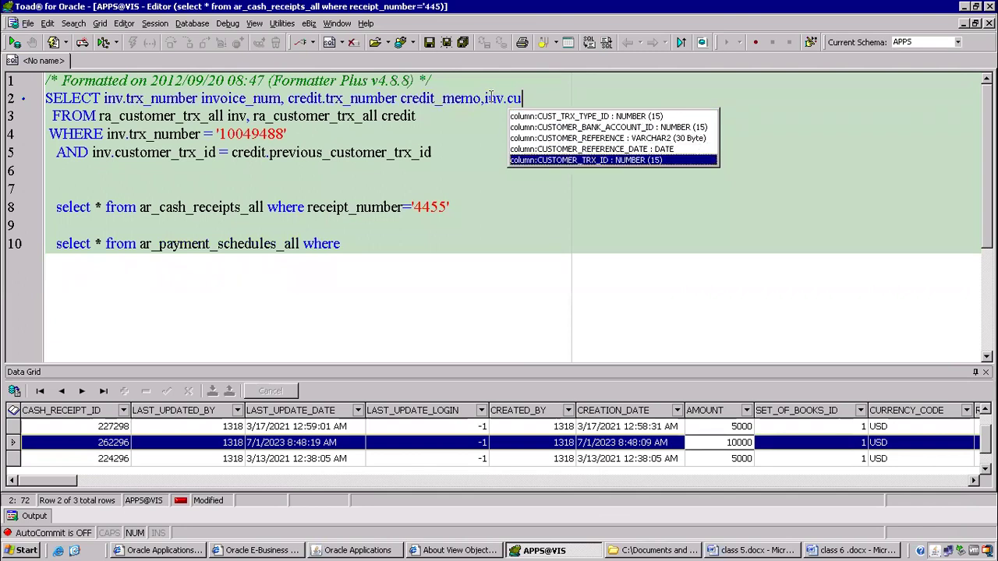
key(Return)
key(F9)
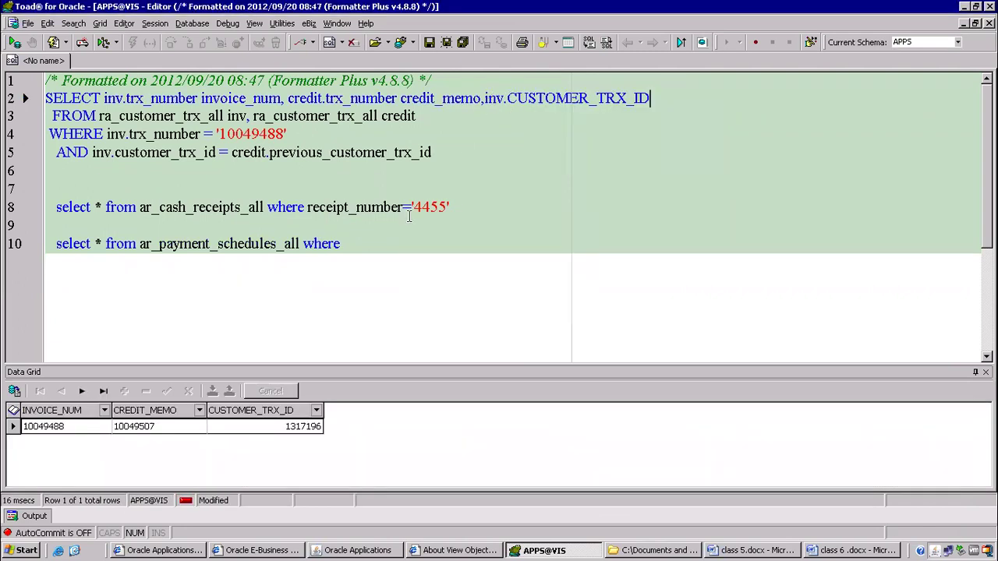
click(300, 427)
click(300, 426)
key(ctrl+c)
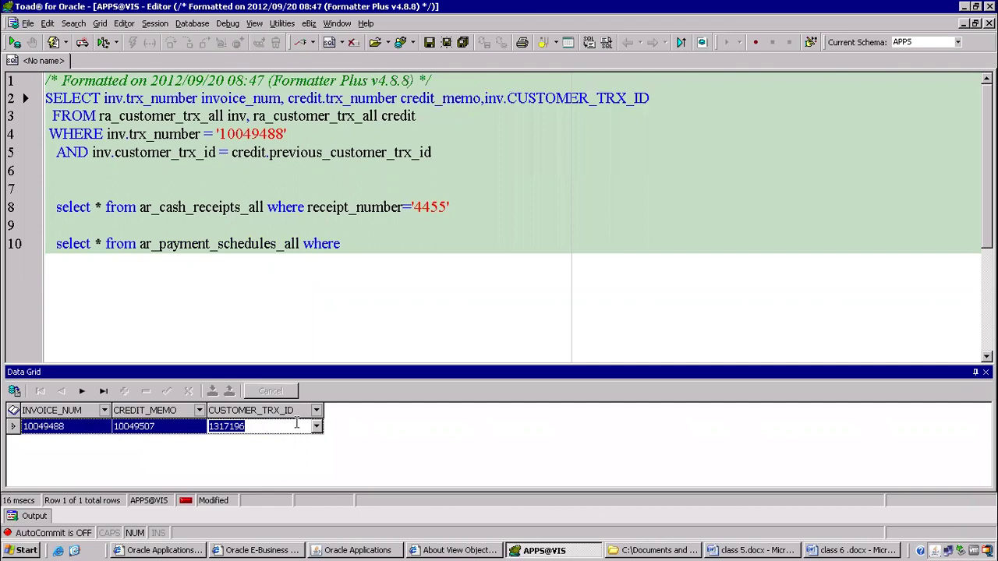
Filter line 10 on customer_trx_id '1317196' and run it, returning schedule 624753 with 21340 originally due.
click(356, 245)
text(cus)
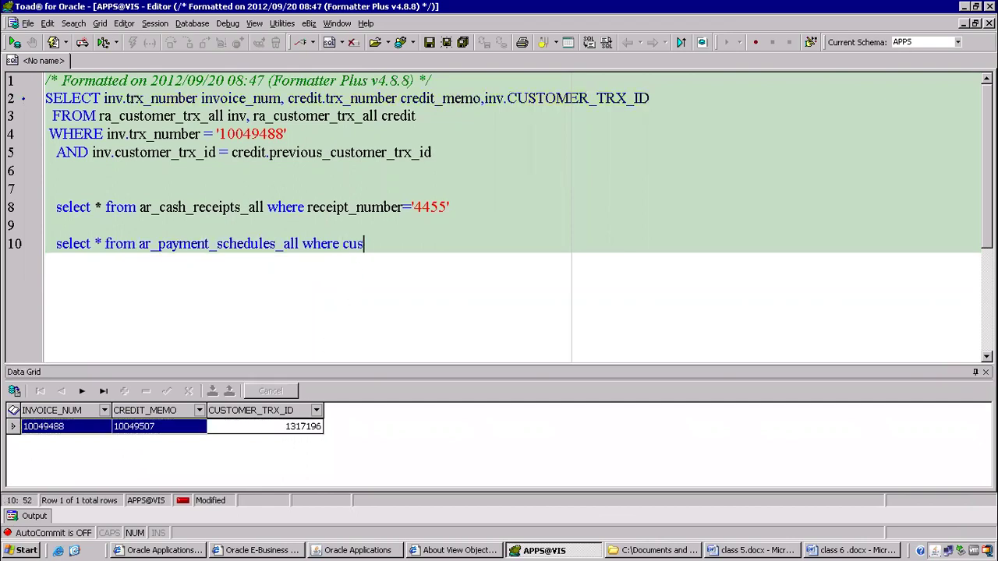
text(tomer_trx_i )
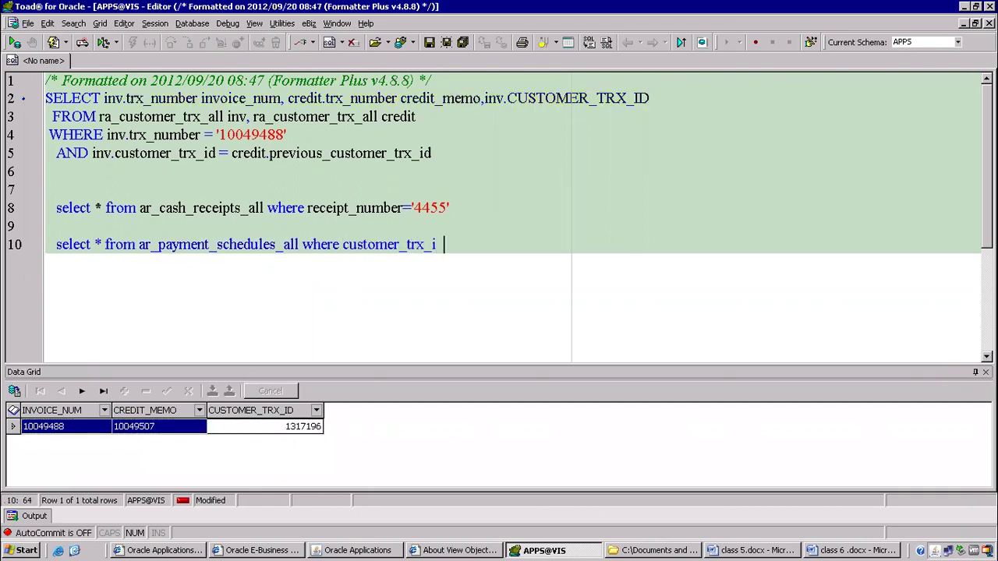
text(=')
key(ctrl+v)
key(F9)
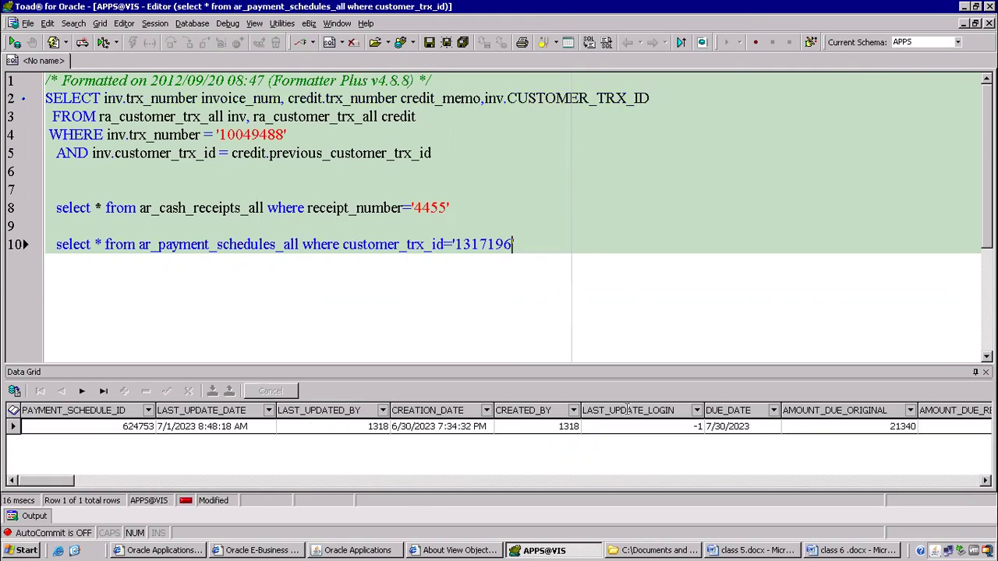
click(830, 413)
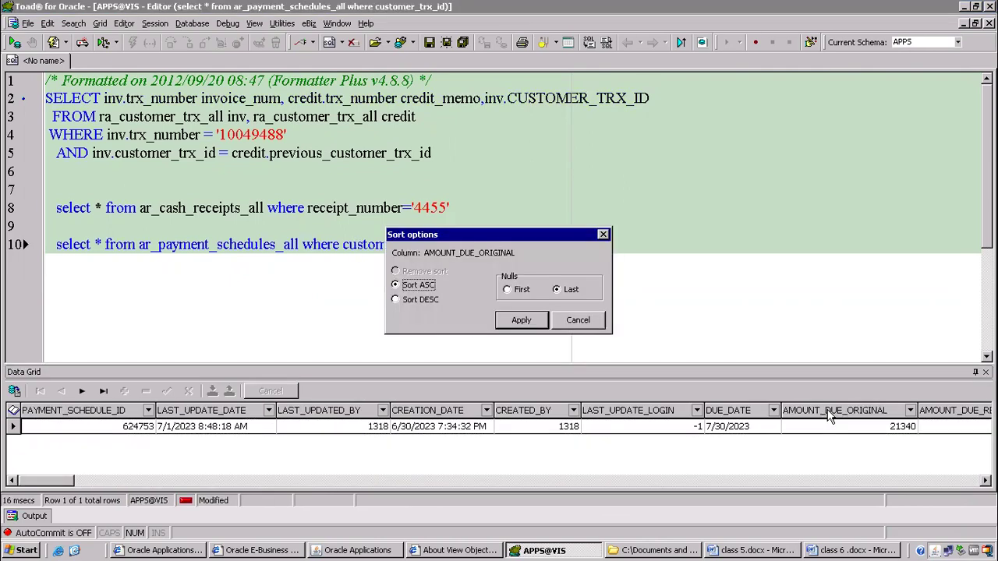
Replace the * on line 10 with AMOUNT_DUE_ORIGINAL, copied from the grid header.
drag(425, 252, 518, 252)
key(ctrl+c)
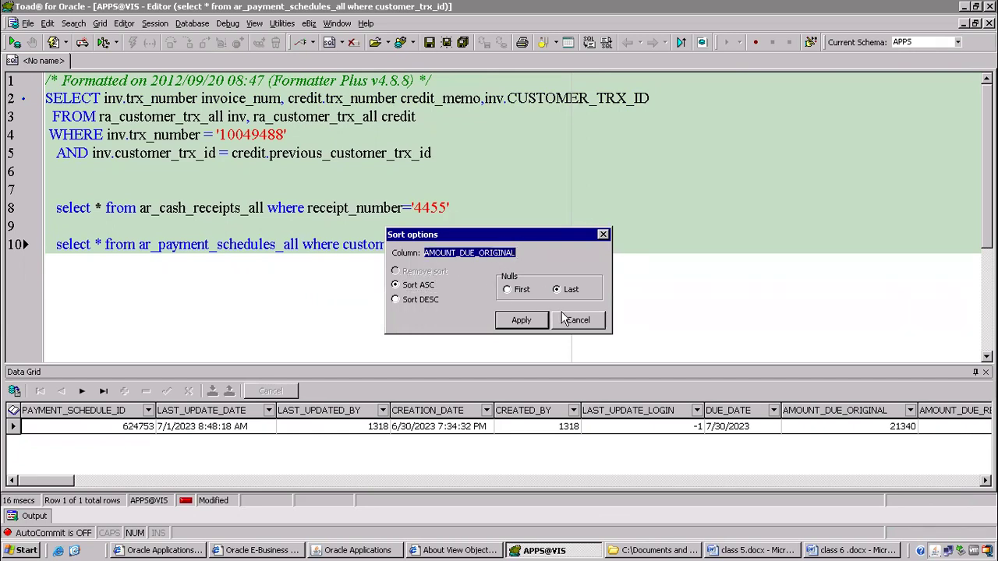
click(567, 320)
triple_click(99, 245)
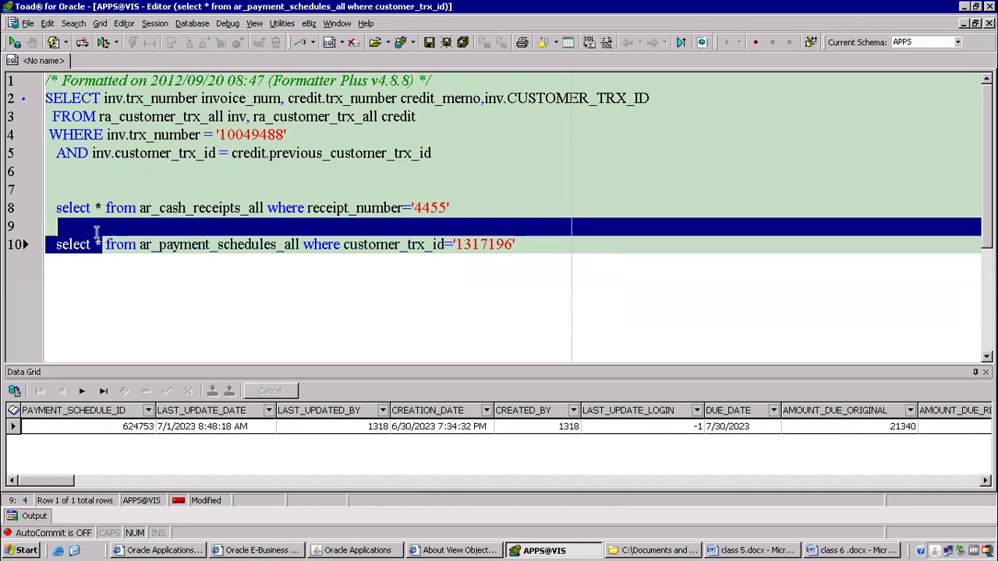
click(101, 245)
key(Delete)
key(ctrl+v)
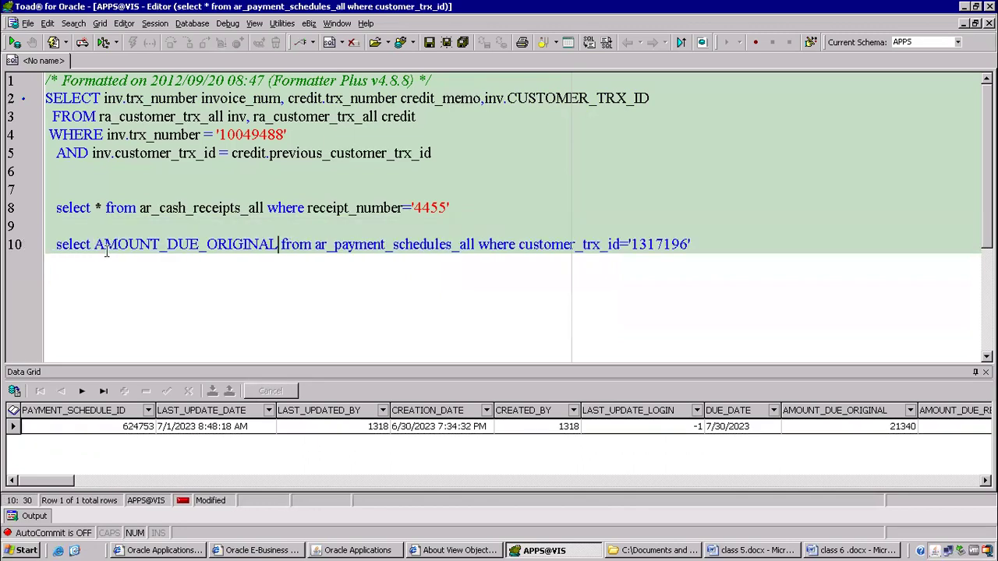
text(,)
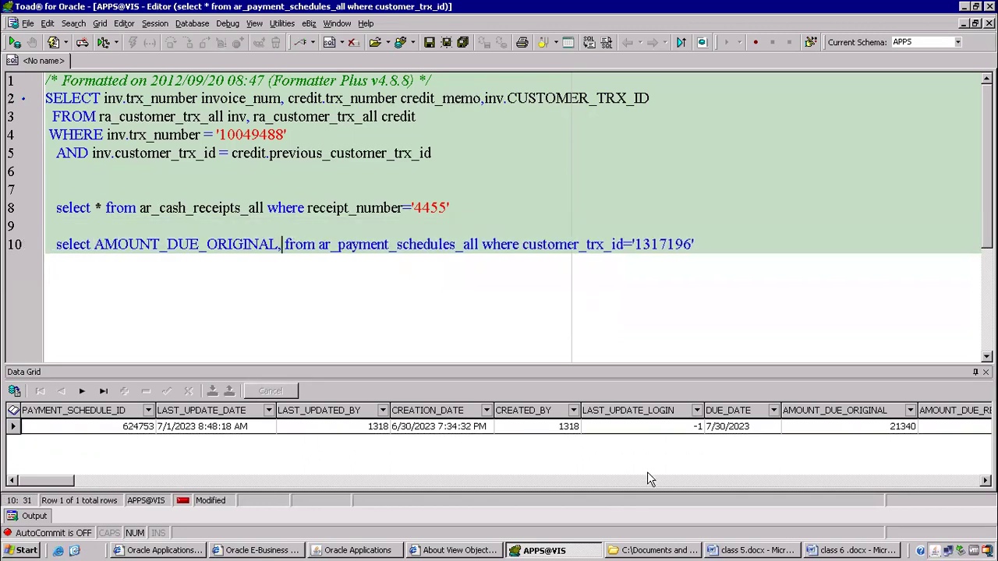
Add AMOUNT_DUE_REMAINING to the select list, copied from the results grid header.
click(414, 429)
scroll(413, 429, right, 5)
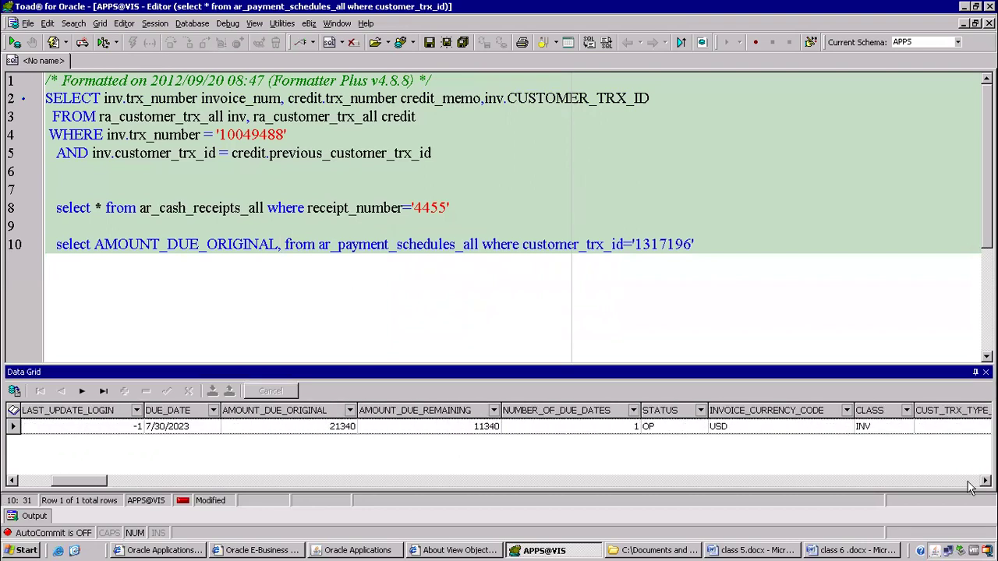
click(415, 431)
click(454, 413)
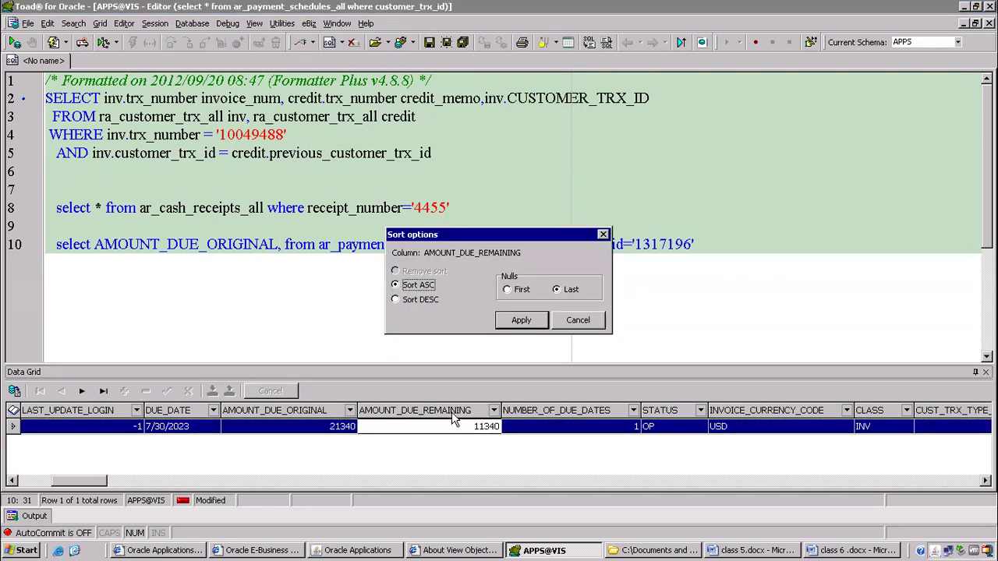
drag(426, 253, 456, 255)
double_click(462, 264)
click(425, 258)
drag(426, 254, 529, 254)
key(ctrl+c)
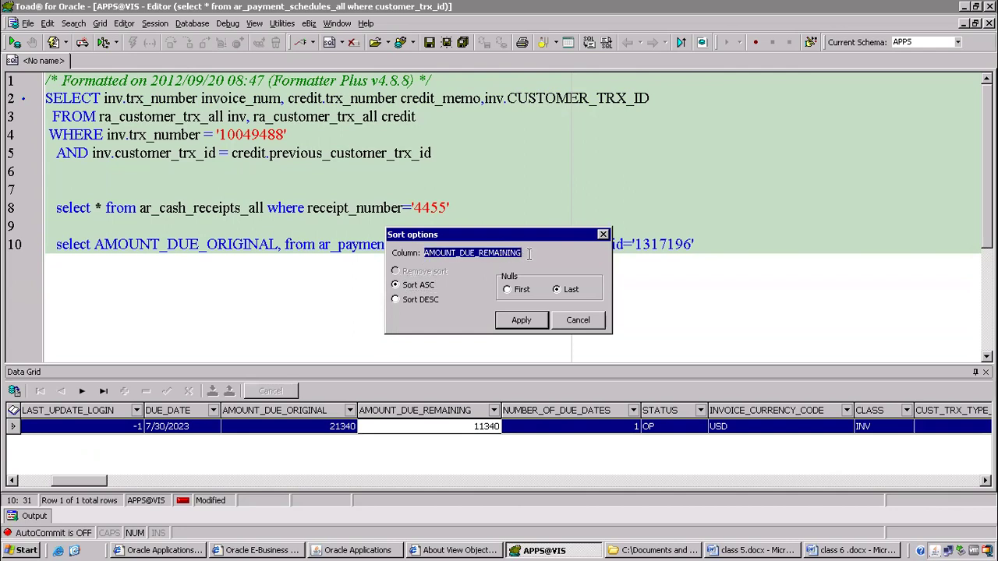
click(577, 321)
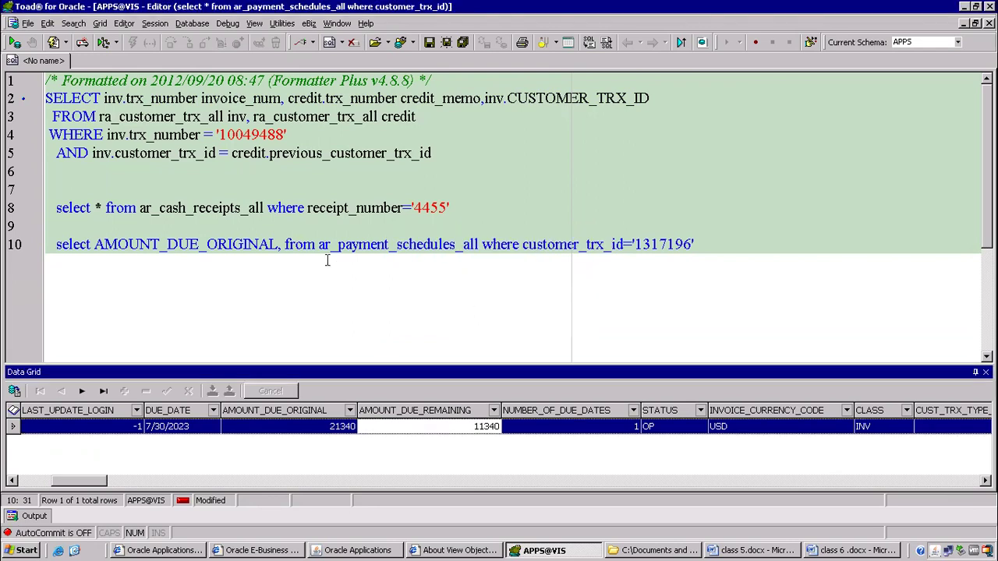
click(284, 247)
key(ctrl+v)
text(,)
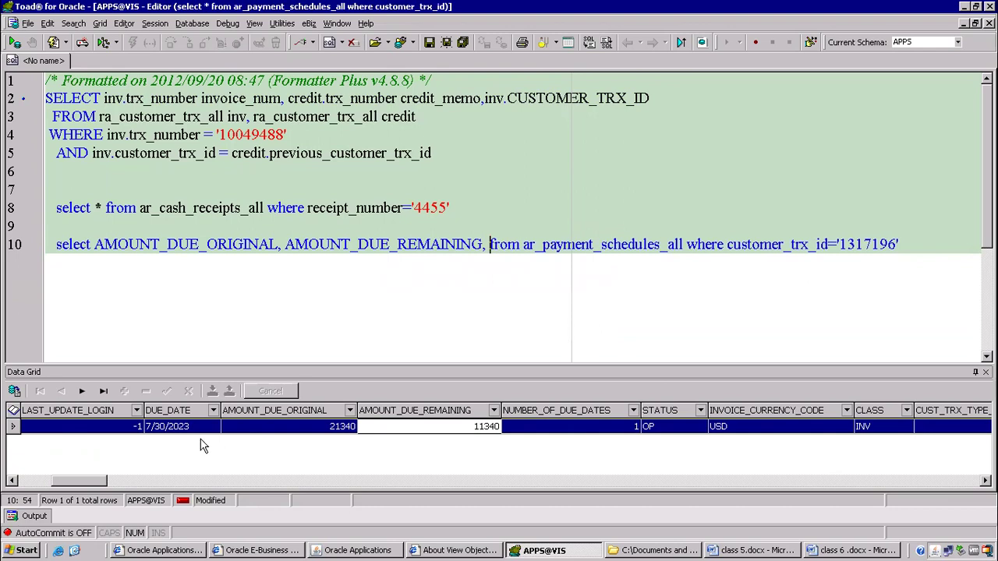
Add DUE_DATE to the select list and run the narrowed query with F9.
click(169, 411)
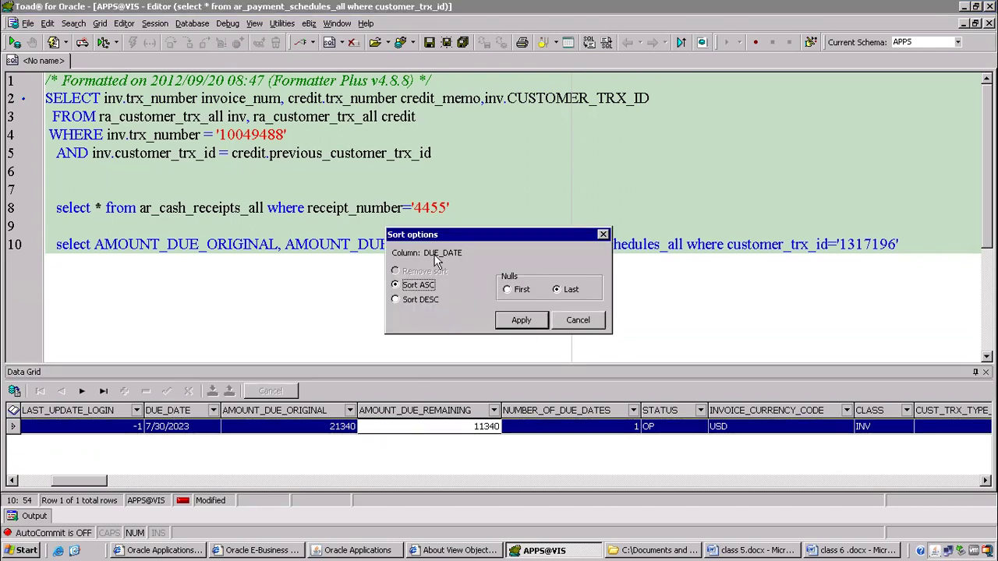
double_click(433, 251)
key(ctrl+c)
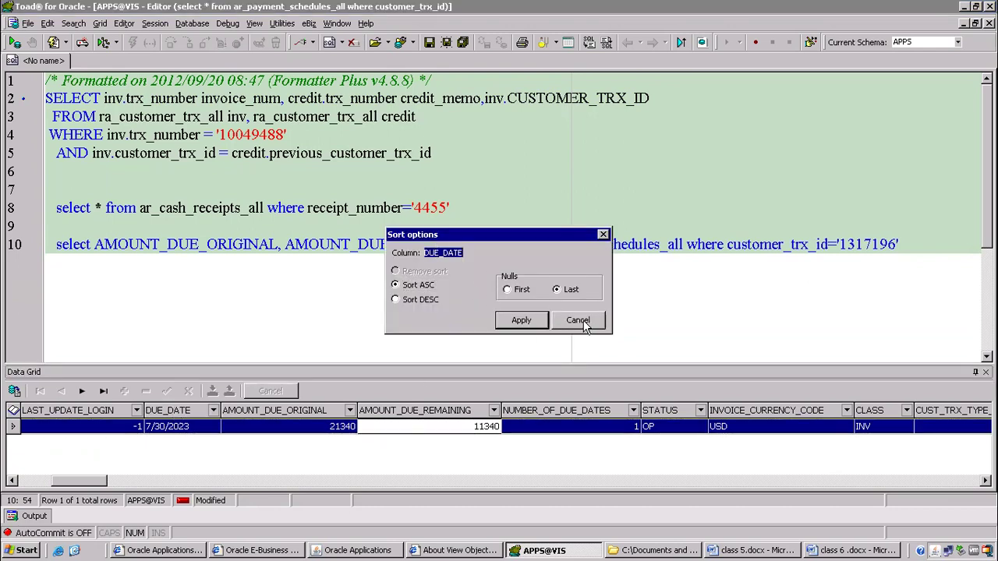
click(586, 319)
key(ctrl+v)
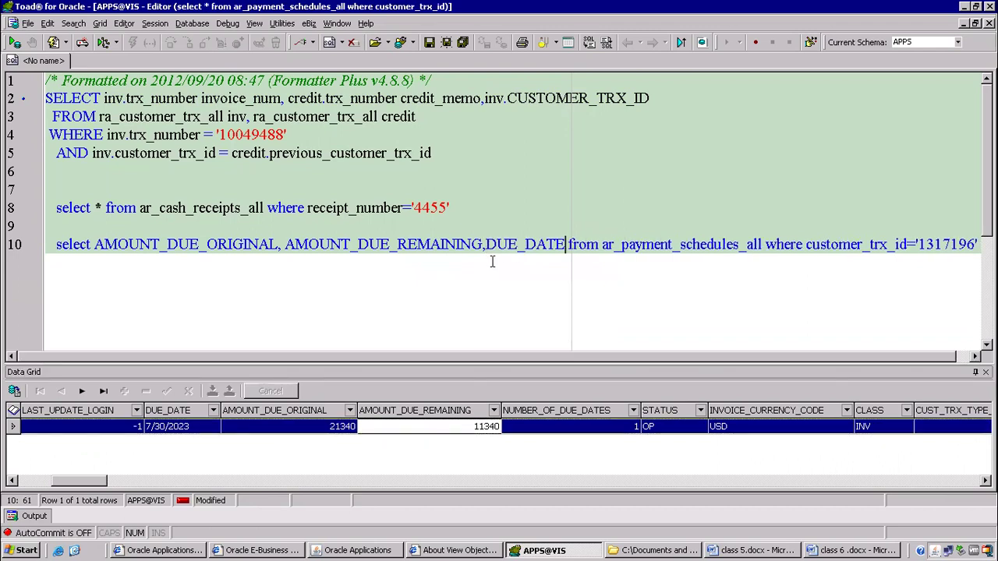
key(F9)
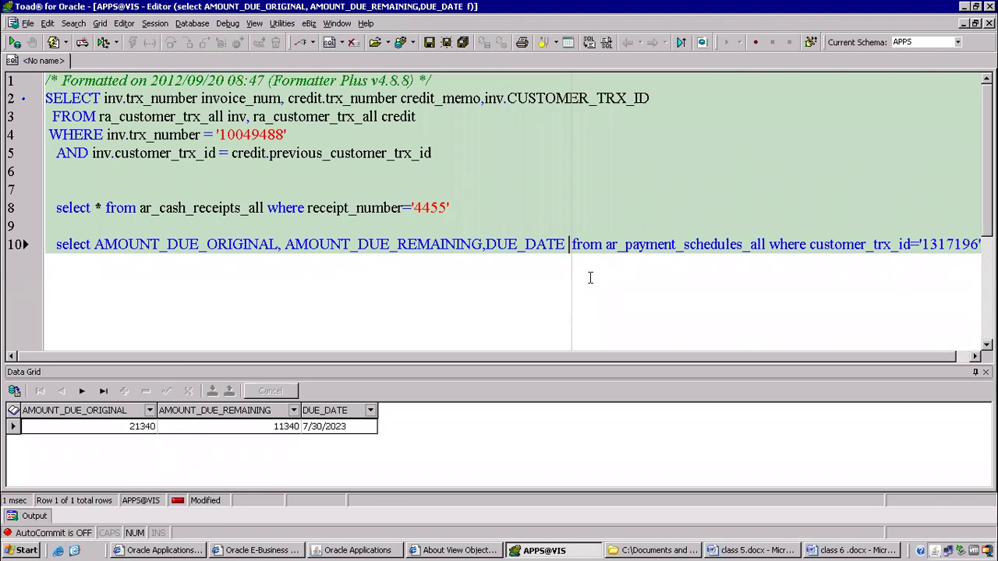
Describe ar_payment_schedules_all with F4 and add STATUS to the select list.
key(Return)
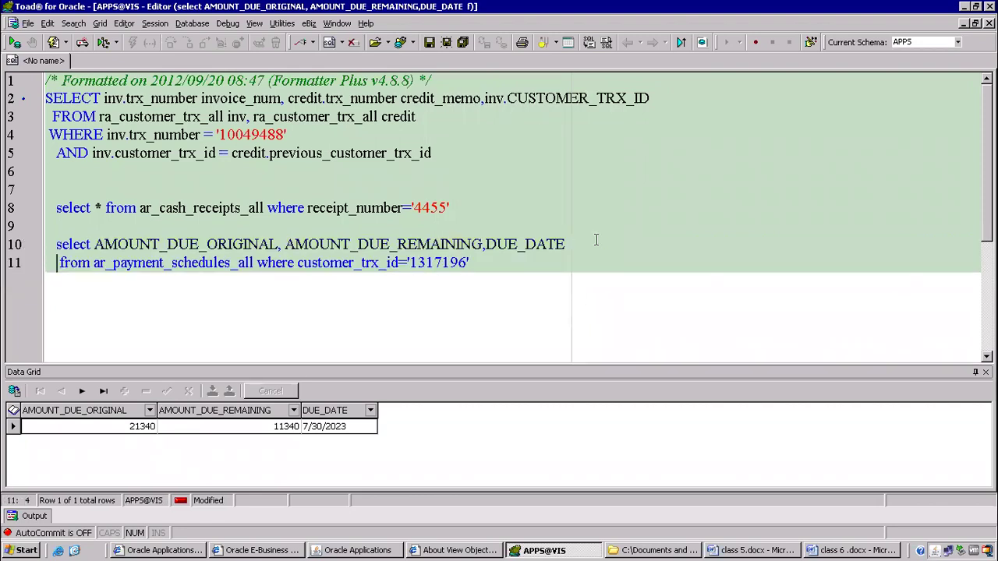
click(213, 262)
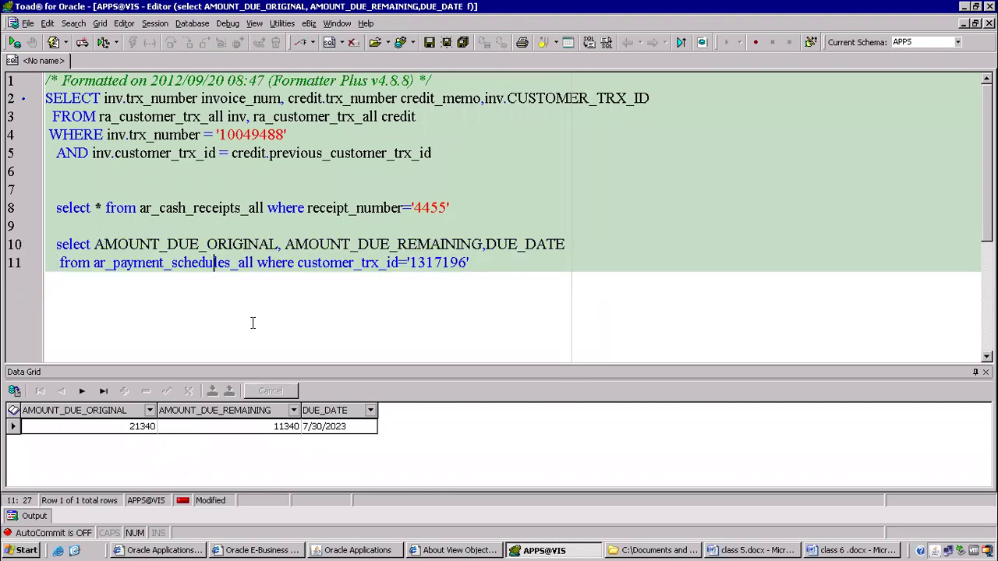
key(F4)
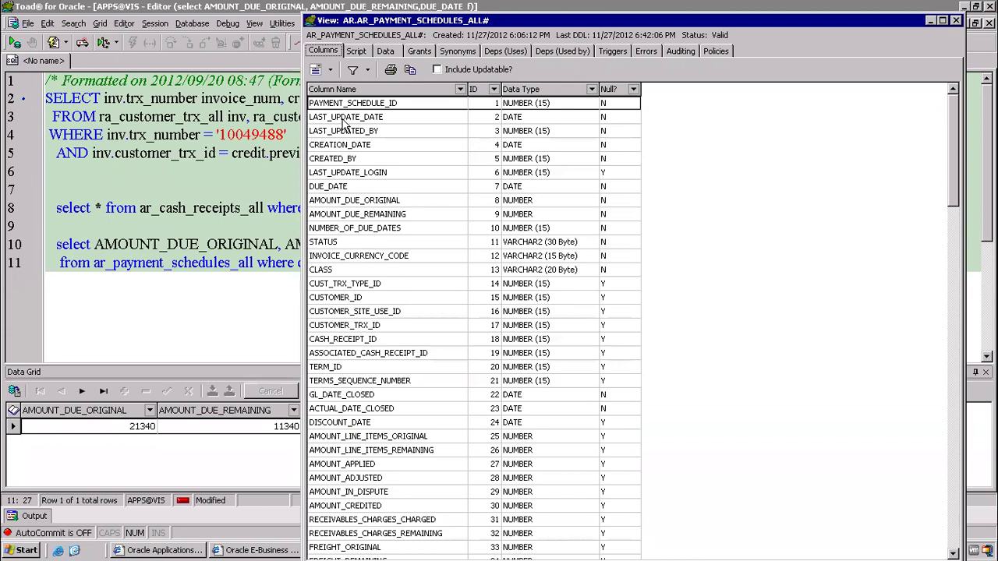
click(350, 244)
drag(468, 23, 726, 211)
click(485, 244)
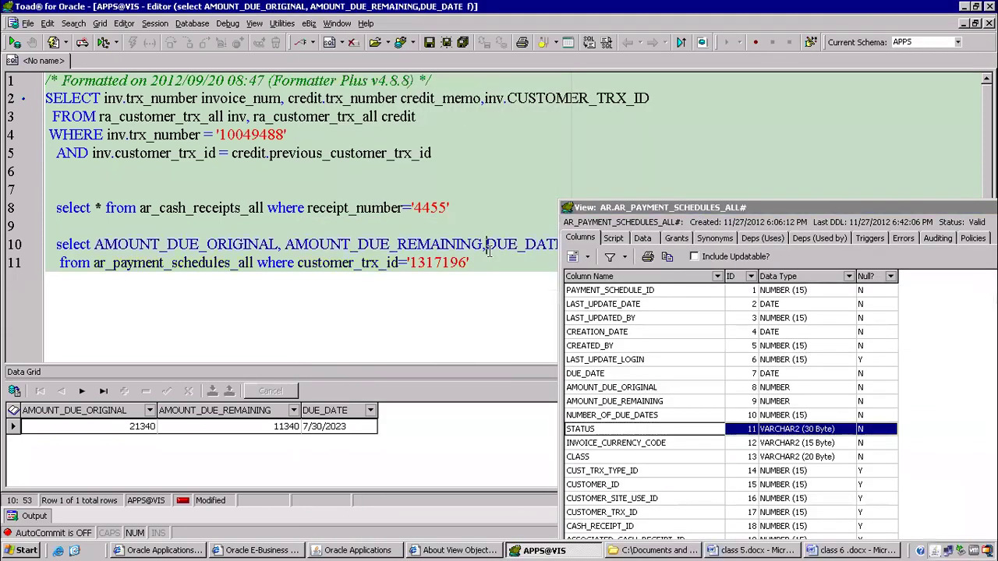
key(Return)
key(End)
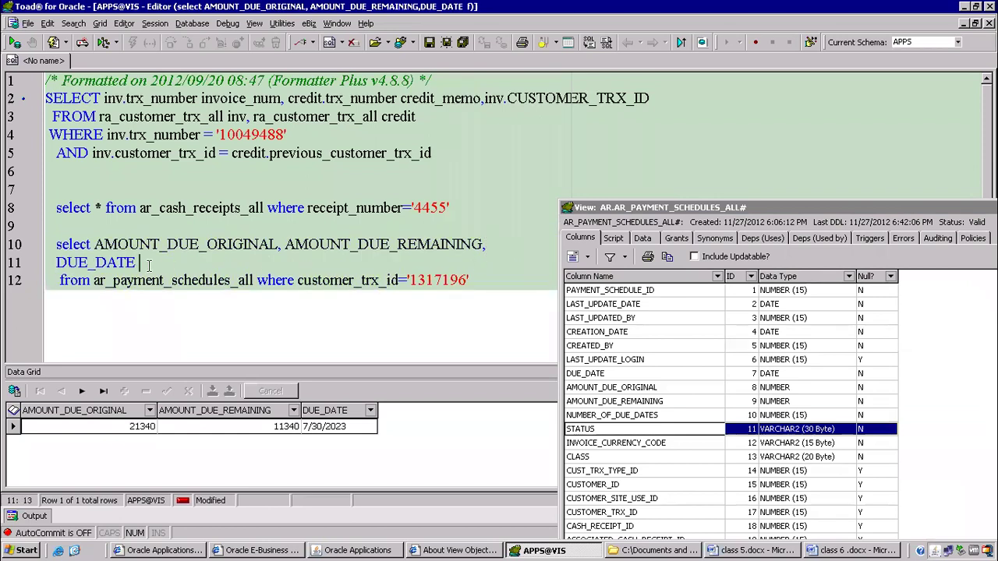
double_click(581, 430)
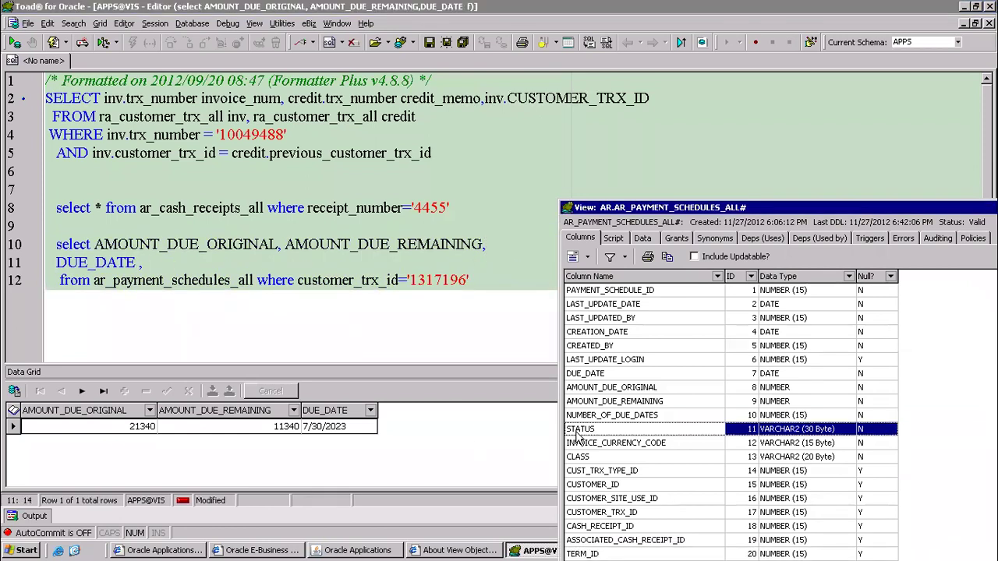
Add AMOUNT_APPLIED from the column description, close it, and rerun the query with F9.
drag(628, 209, 542, 107)
click(539, 289)
scroll(558, 348, down, 1)
scroll(558, 344, down, 2)
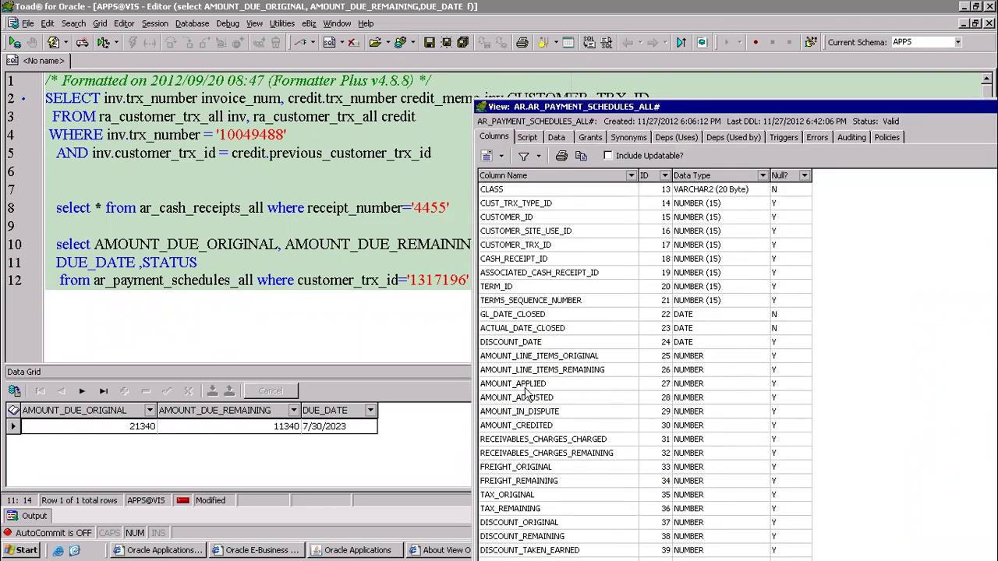
click(527, 384)
click(212, 266)
text(,)
double_click(516, 384)
drag(657, 109, 273, 170)
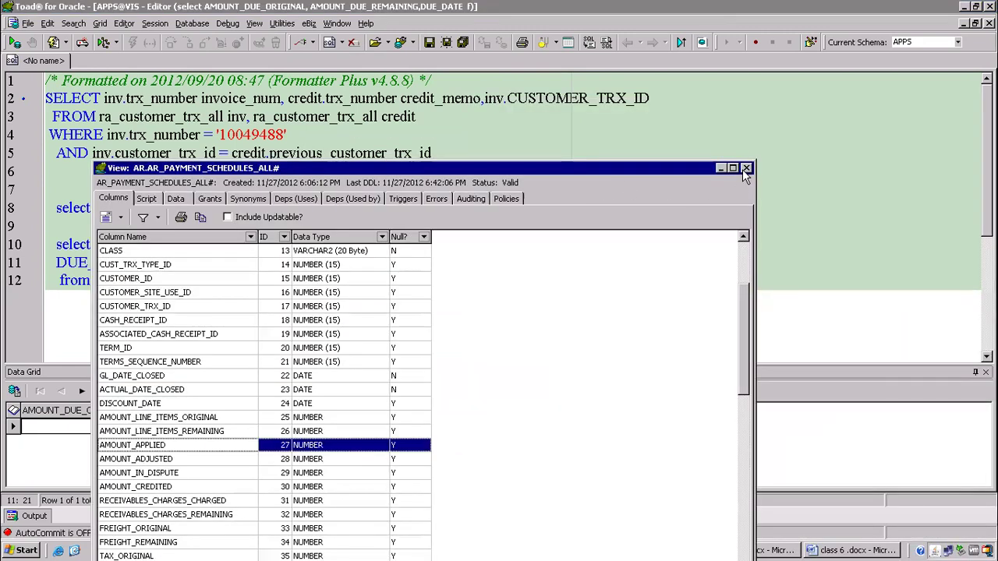
click(746, 169)
click(334, 262)
key(F9)
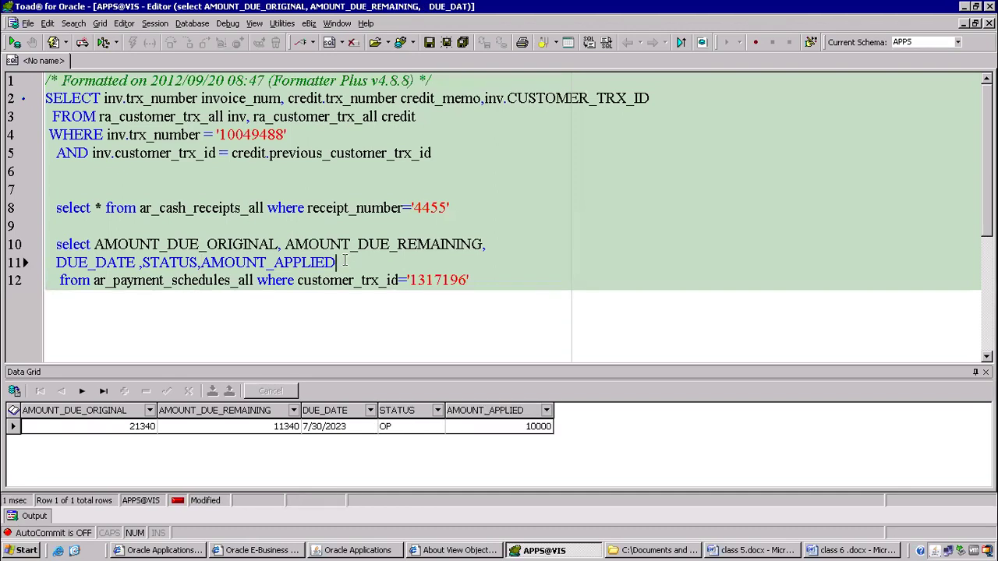
click(530, 429)
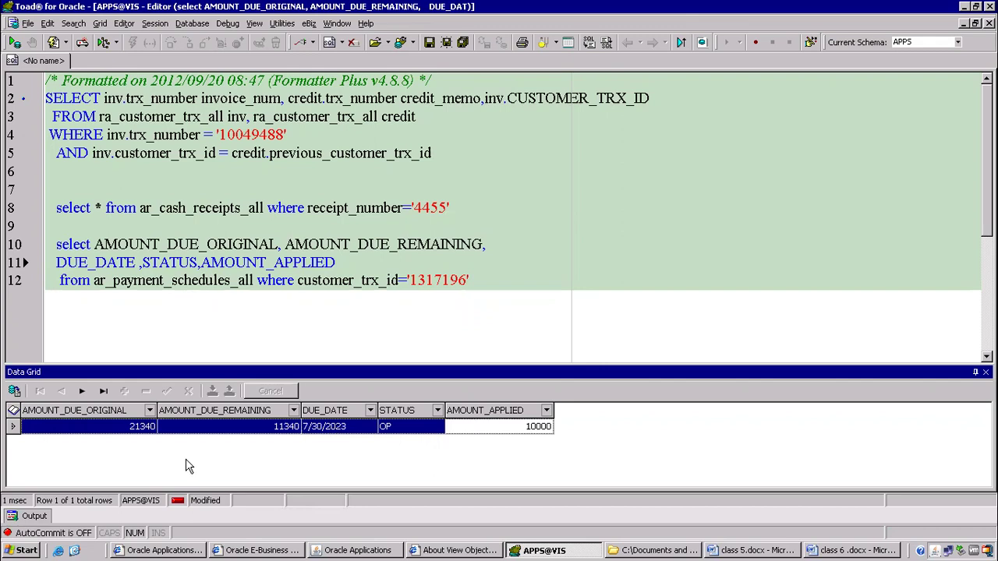
click(133, 434)
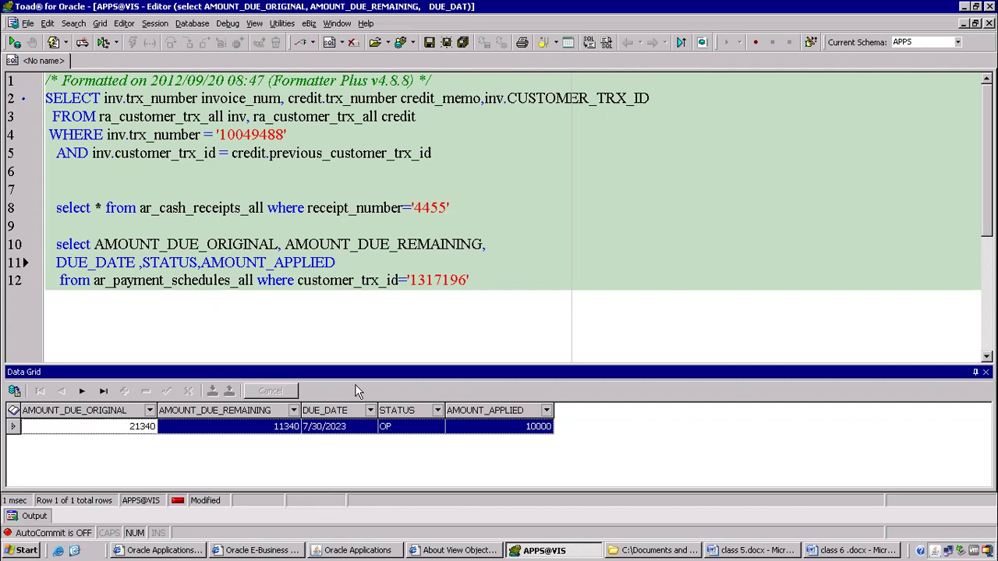
click(535, 430)
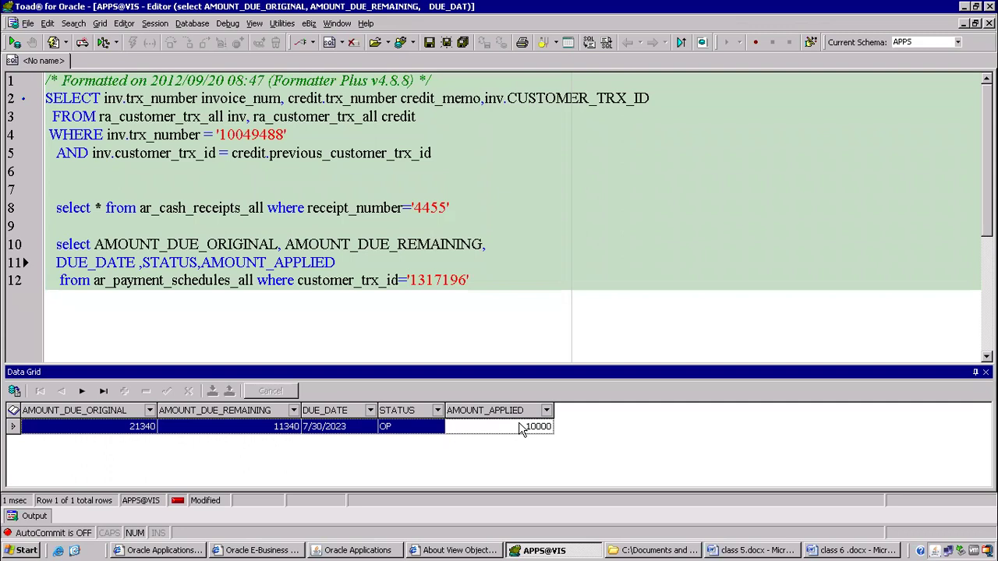
click(257, 430)
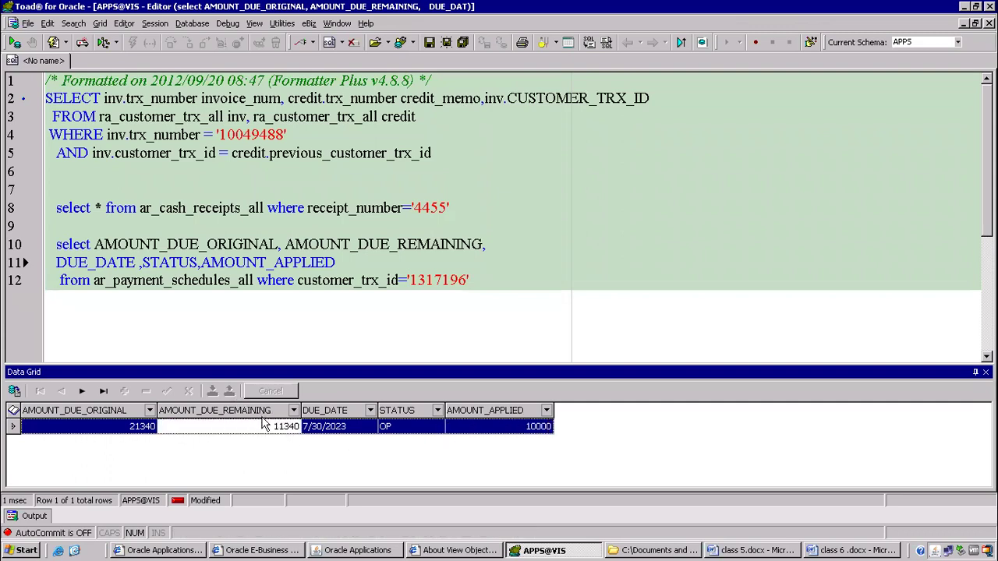
click(402, 433)
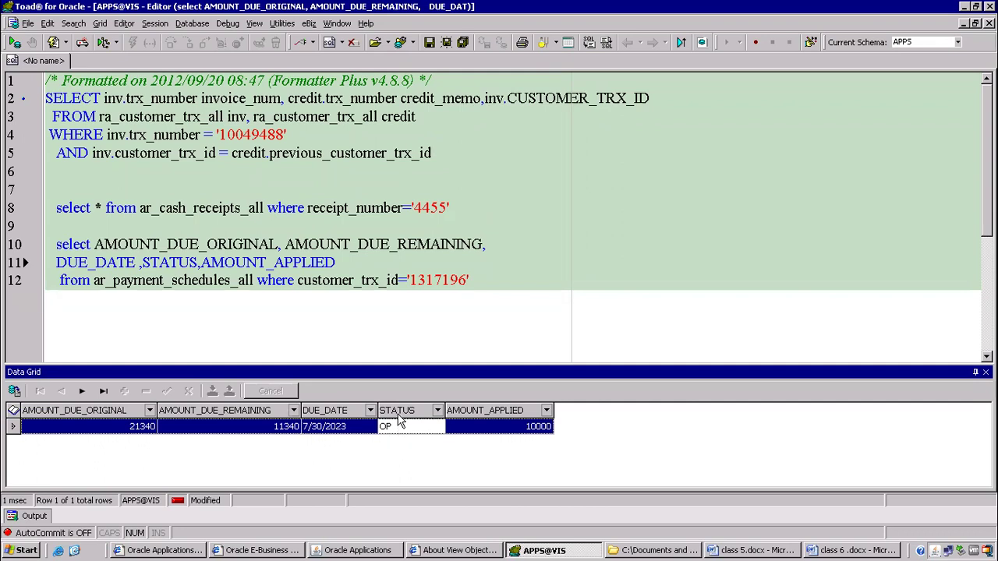
click(373, 330)
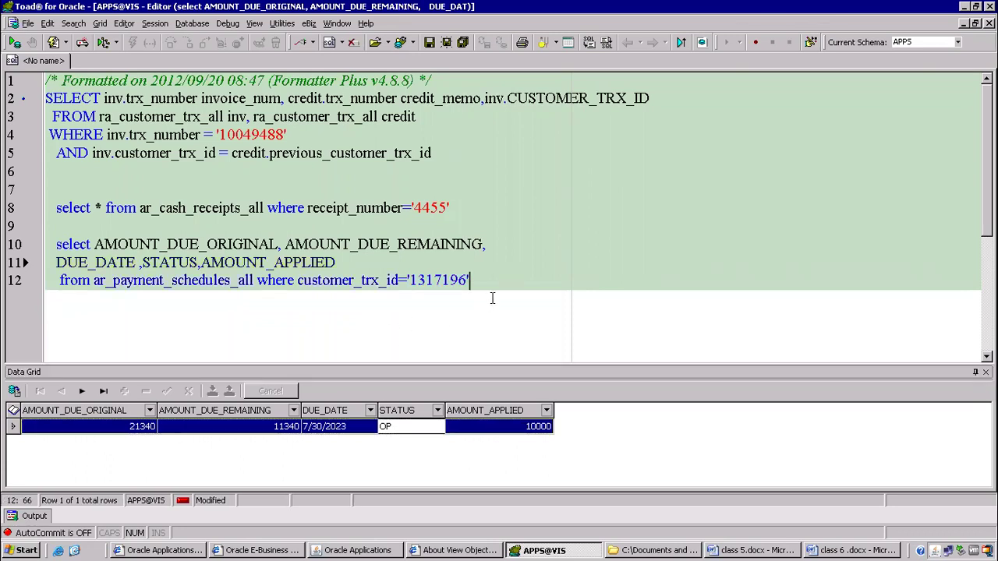
key(Return)
key(Return)
Run select distinct status from ar_payment_schedules_all, returning OP and CL.
text(sele)
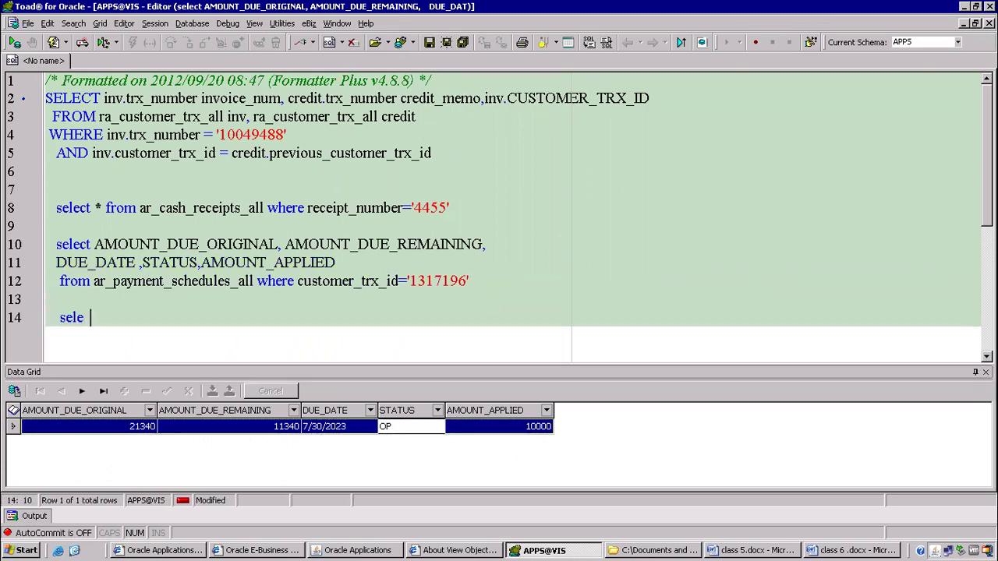
text(ct distin)
text(ct )
text(stt)
text(atus from)
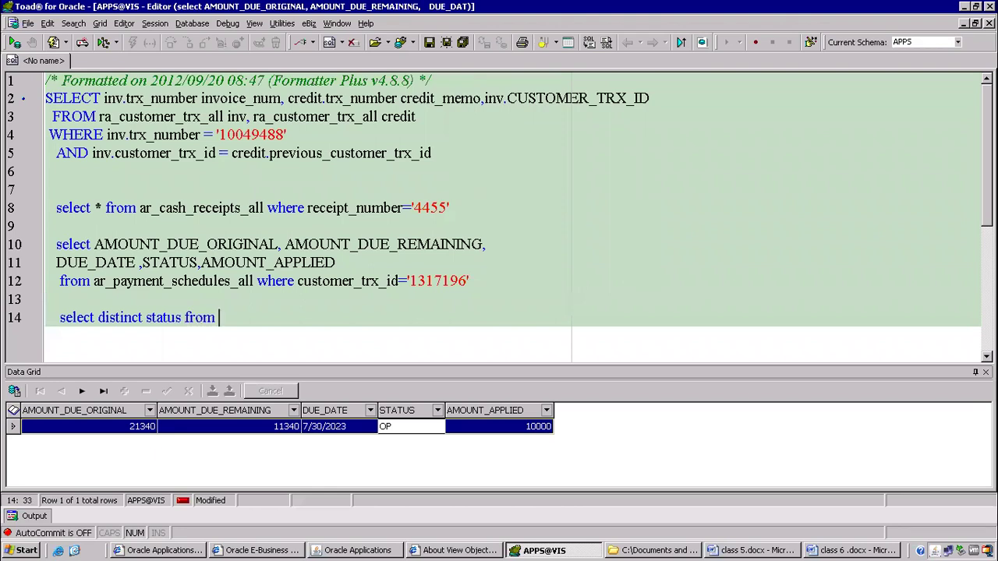
drag(93, 282, 254, 281)
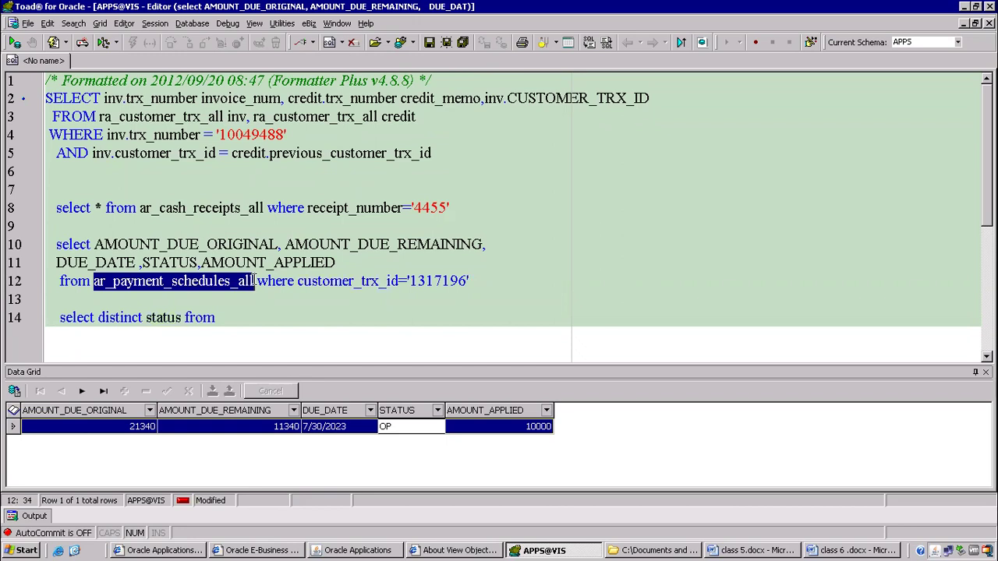
key(ctrl+c)
click(249, 317)
key(ctrl+v)
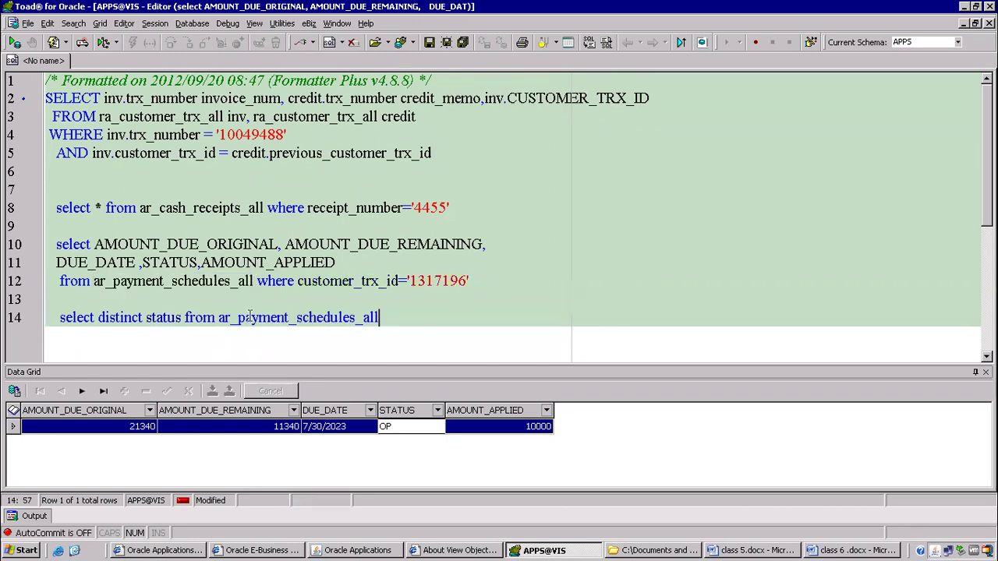
key(F9)
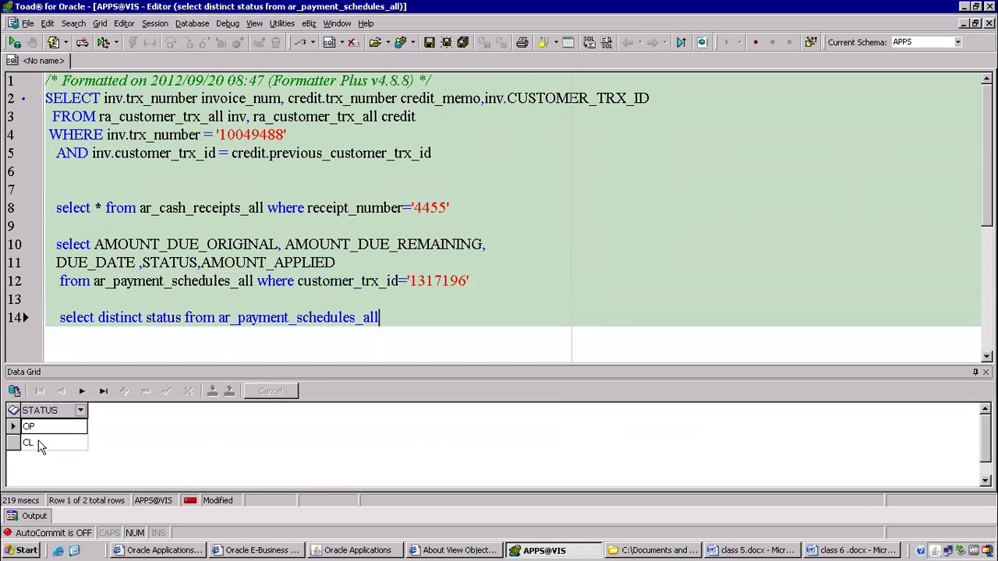
click(38, 433)
click(38, 443)
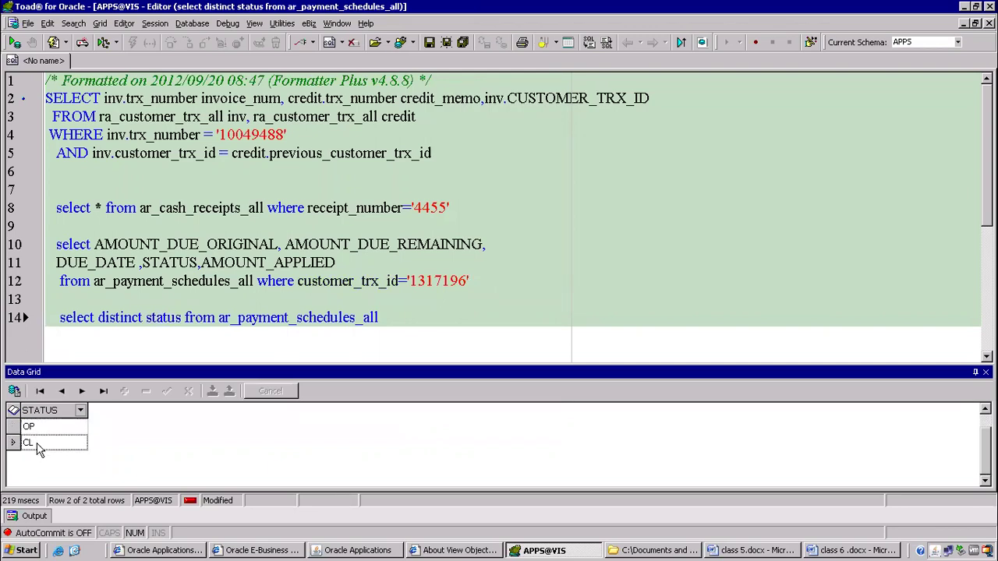
Delete the trial status query, leaving line 14 empty.
drag(397, 319, 17, 328)
key(Delete)
click(378, 259)
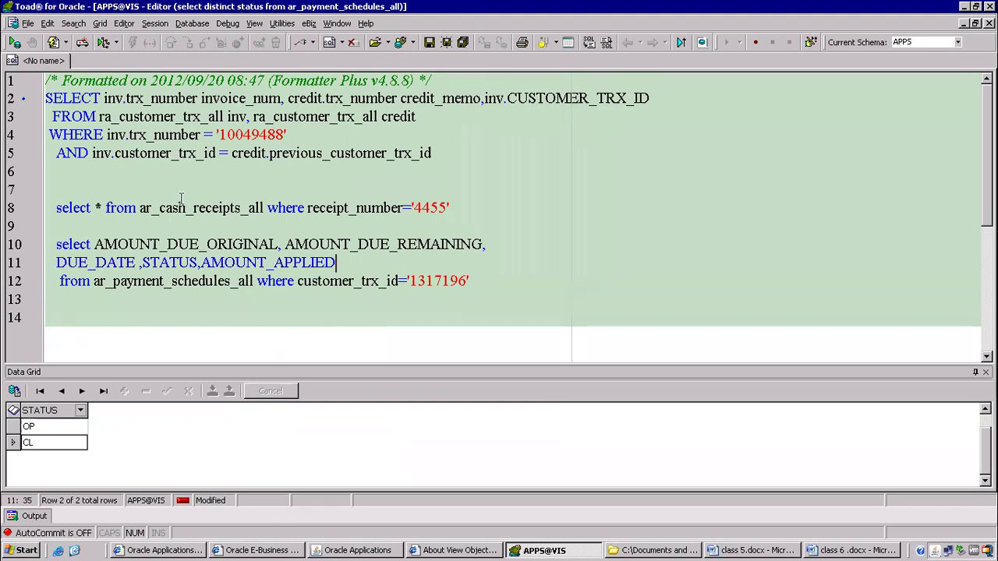
drag(159, 207, 247, 215)
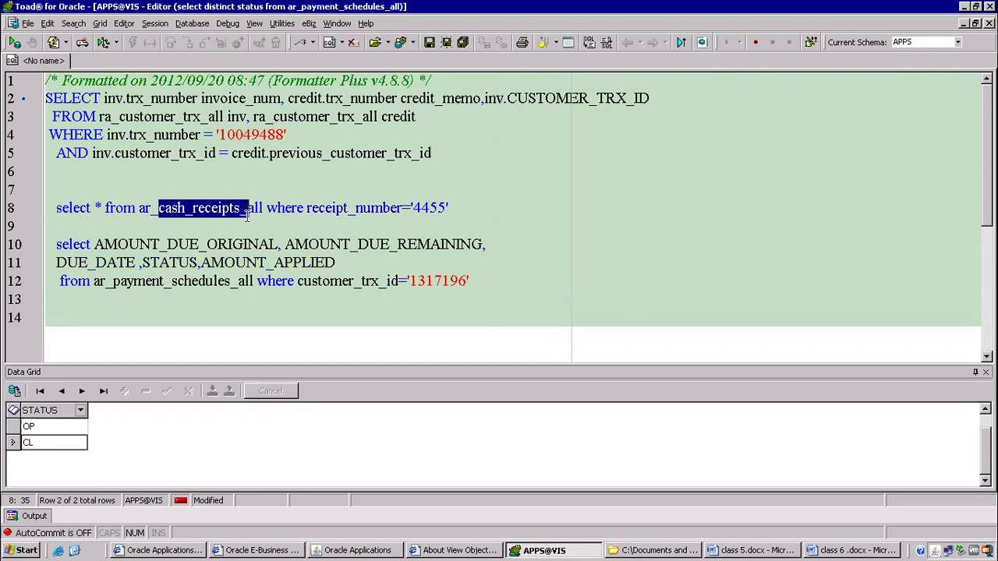
drag(92, 281, 108, 282)
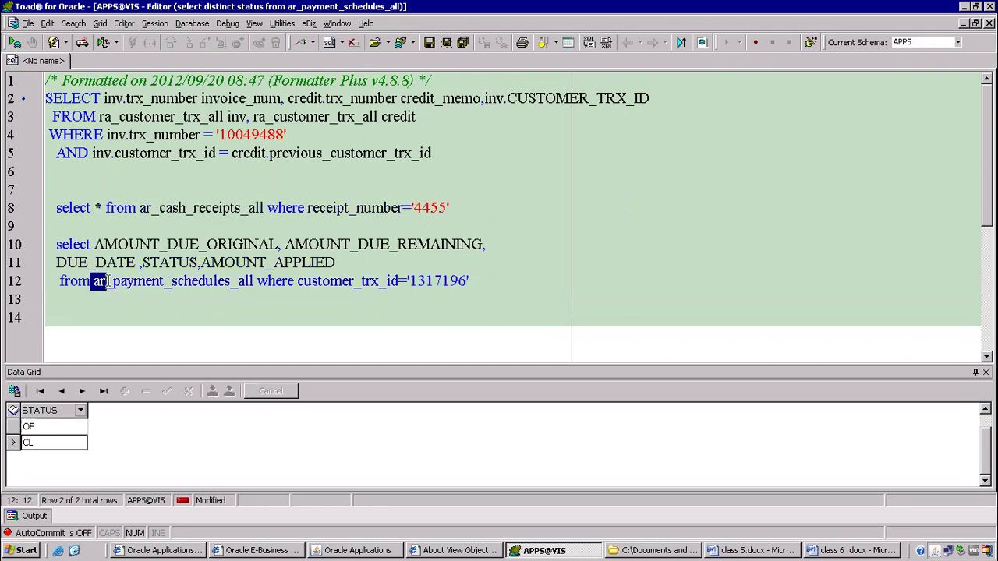
click(210, 316)
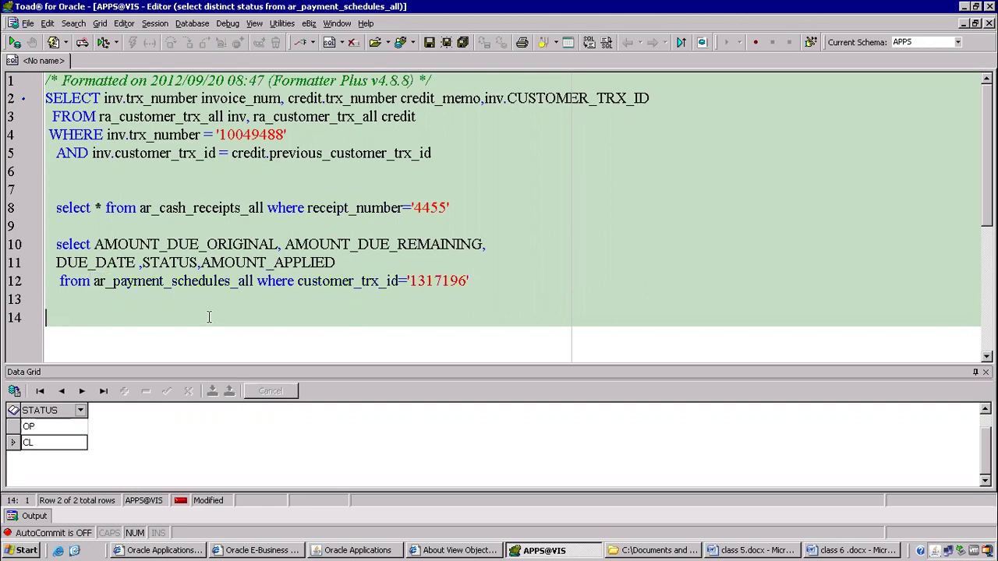
Write and run a select on ar_receivables_applications_all where applied_customer_trx_id='1317196'.
text(select * from )
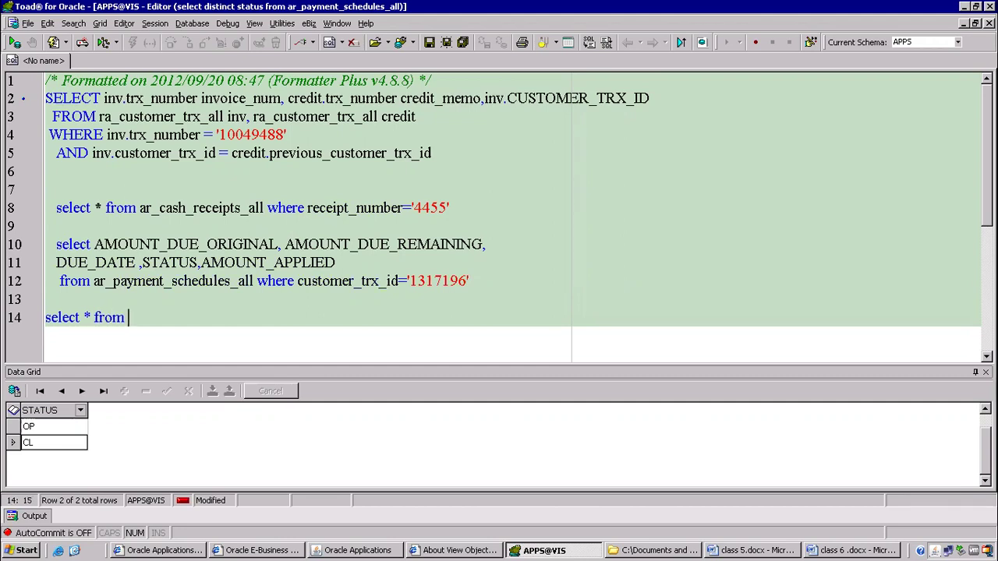
text(r)
key(BackSpace)
text(ar_receivables)
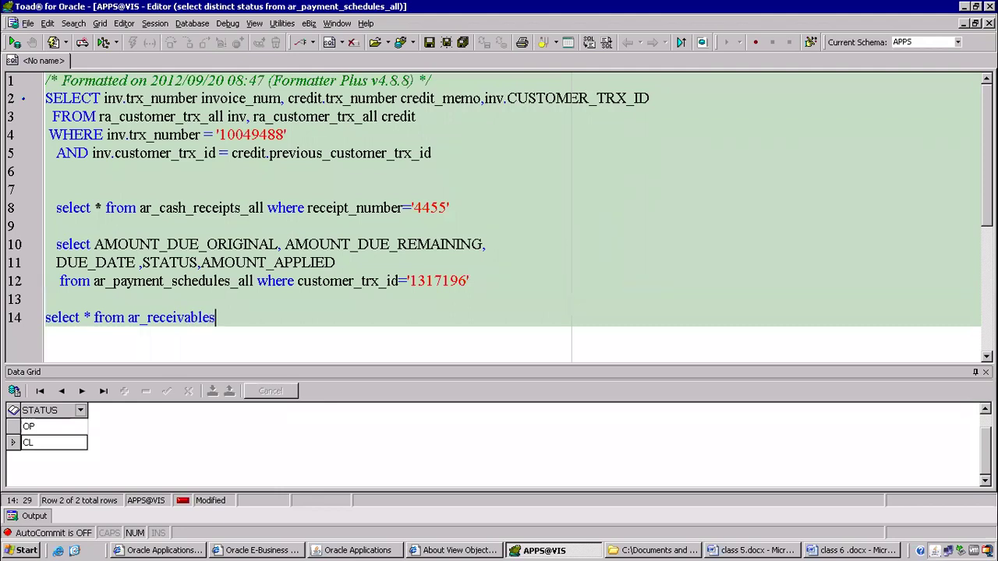
text(_applications)
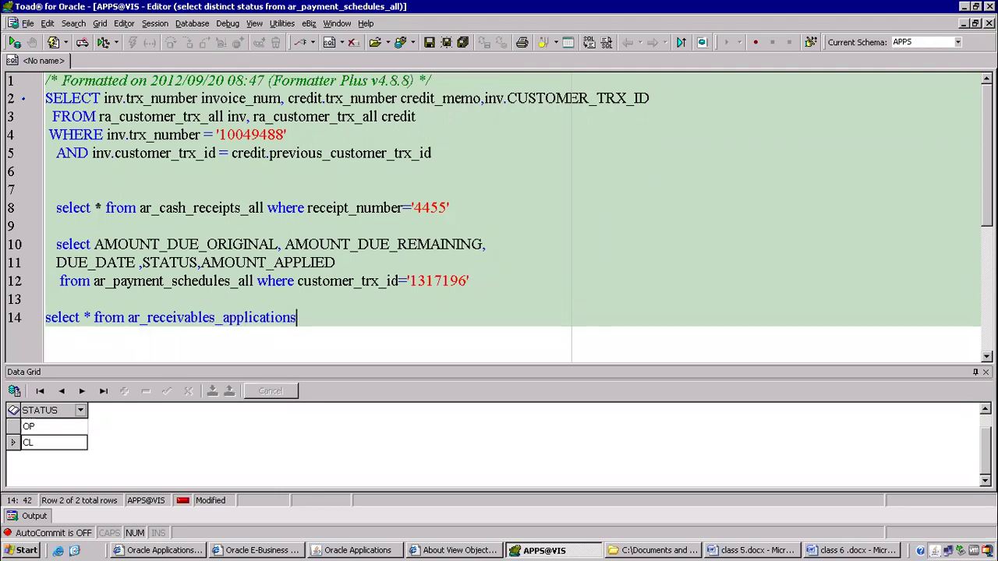
text(_all where appli)
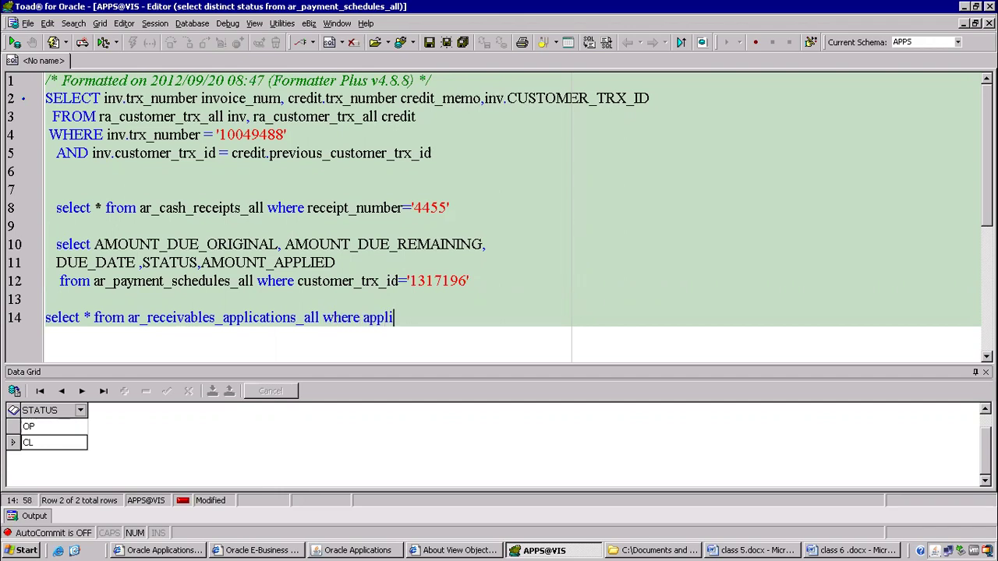
text(ed_customer_trx_id='')
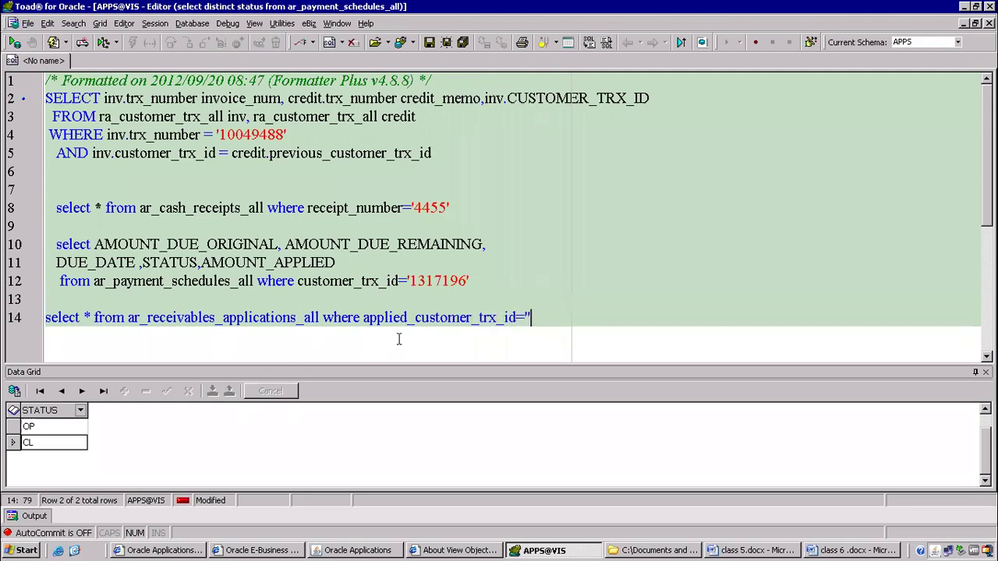
drag(407, 281, 499, 277)
key(ctrl+c)
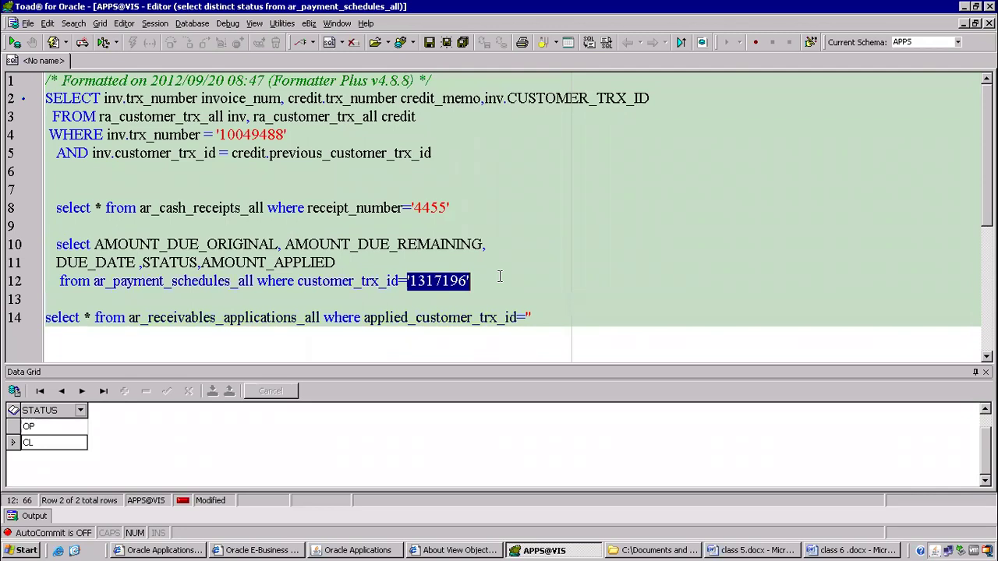
click(530, 317)
key(Left)
key(ctrl+v)
key(F9)
Remove the doubled quotes around 1317196 and run the query again.
key(Return)
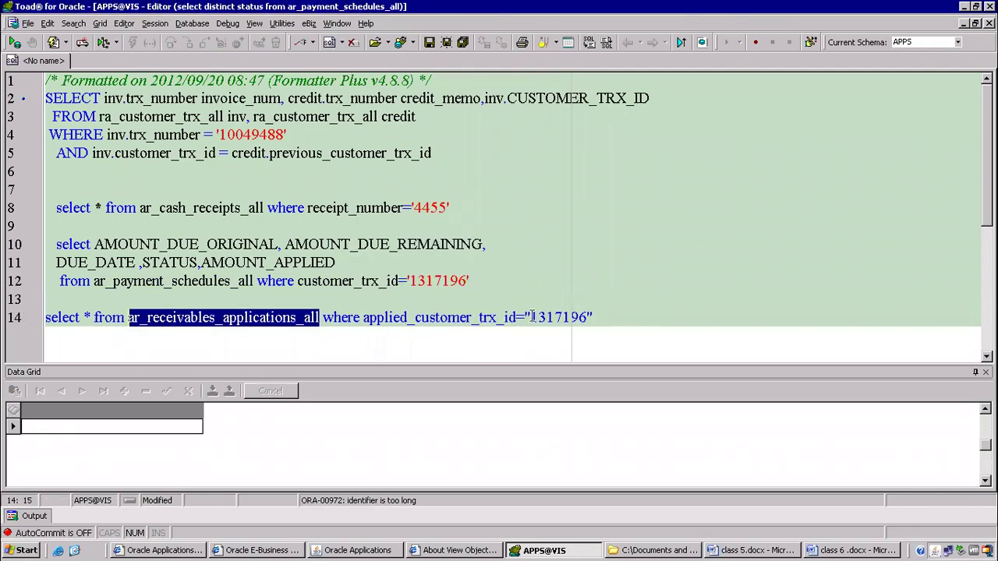
click(611, 315)
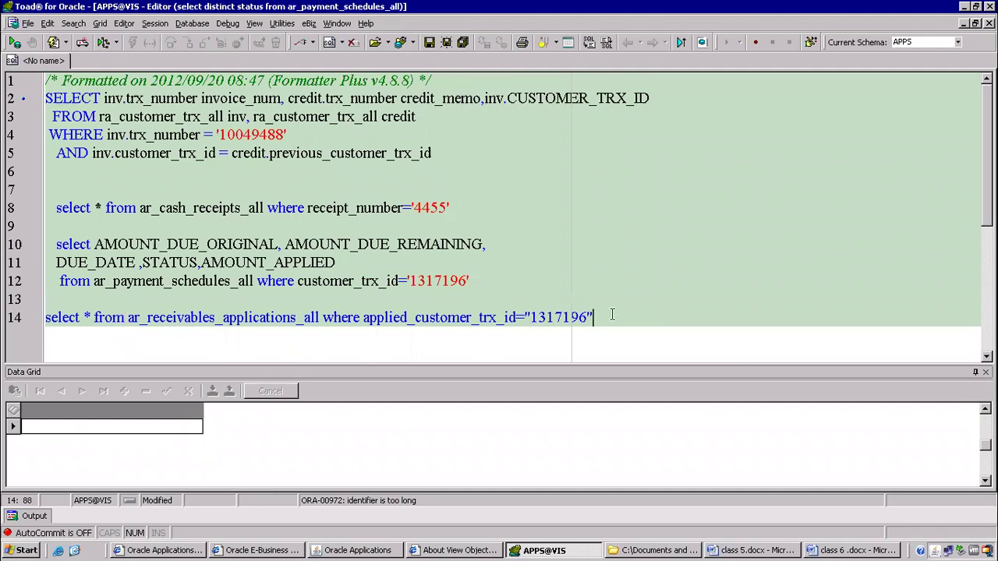
key(BackSpace)
click(533, 316)
key(BackSpace)
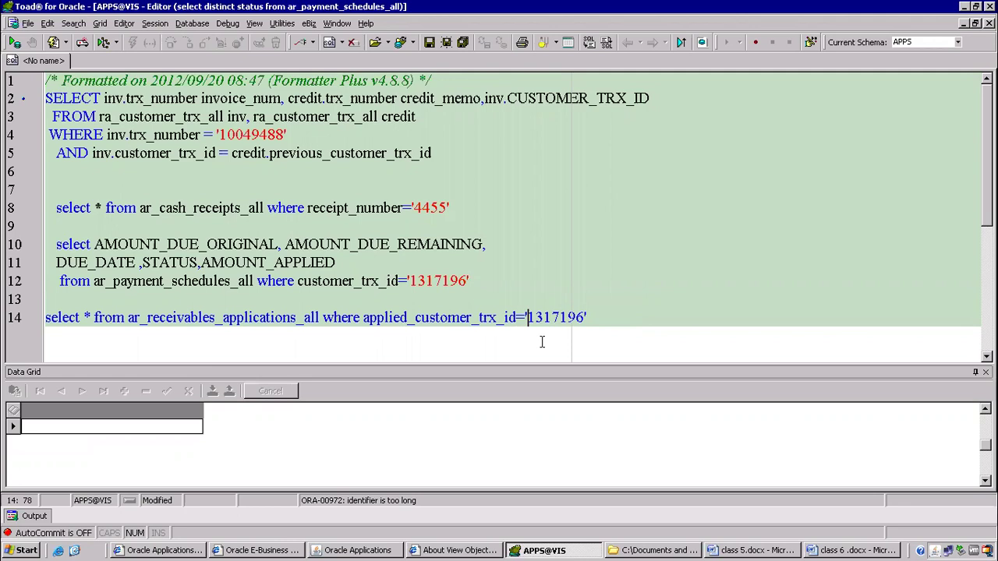
key(F9)
Correct the table name to ar_receivable_applications_all and rerun, returning the 10000 application row.
click(606, 310)
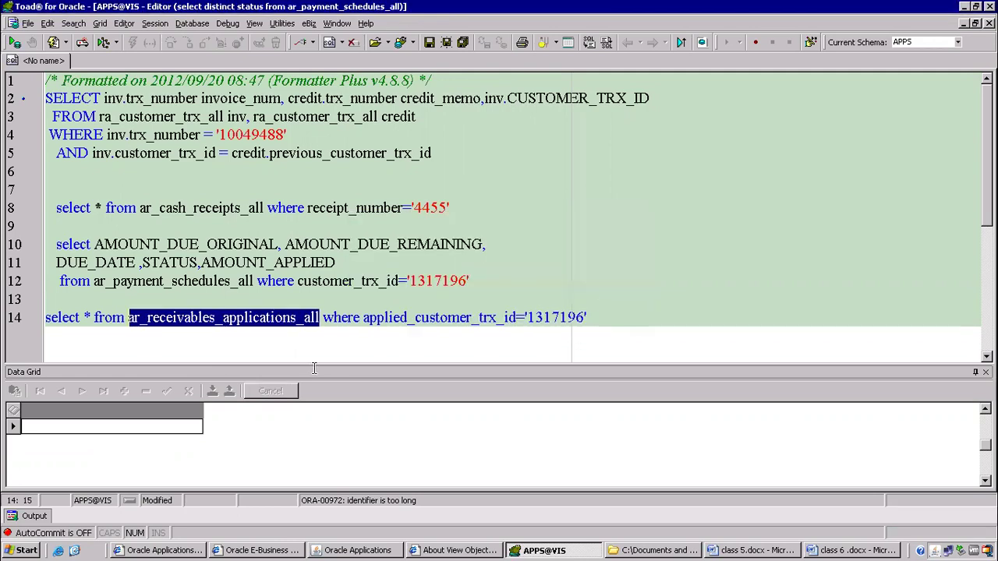
click(209, 343)
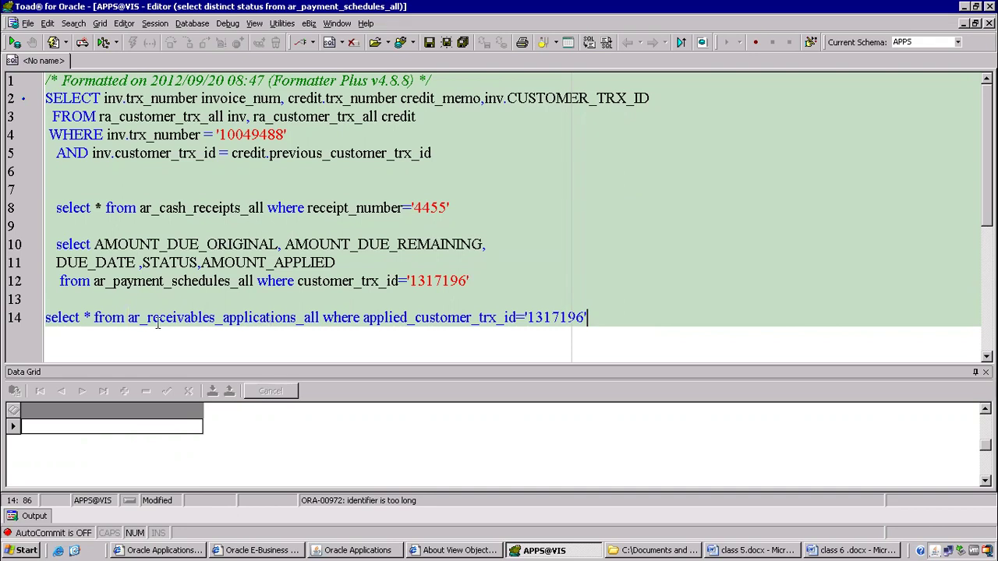
click(210, 317)
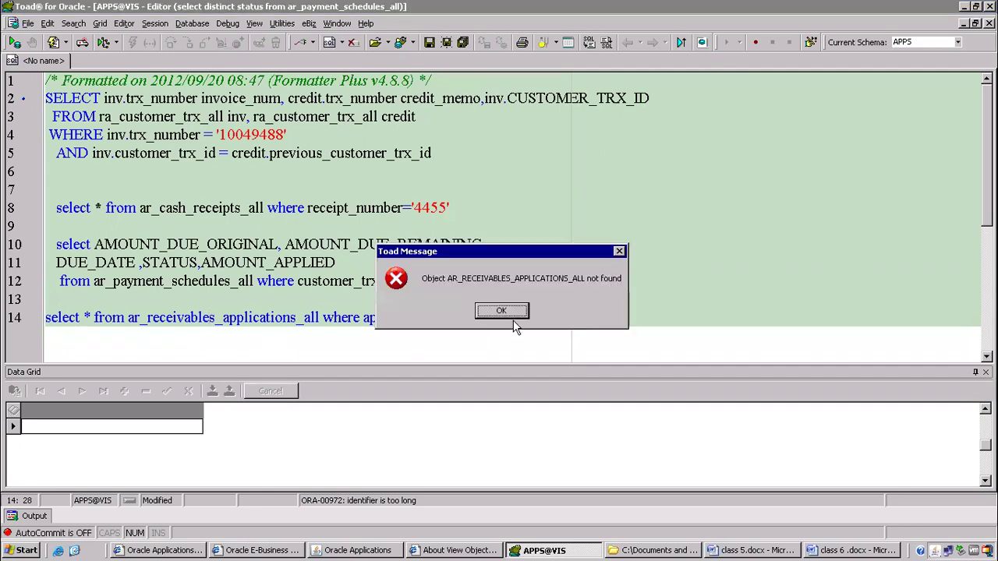
click(501, 311)
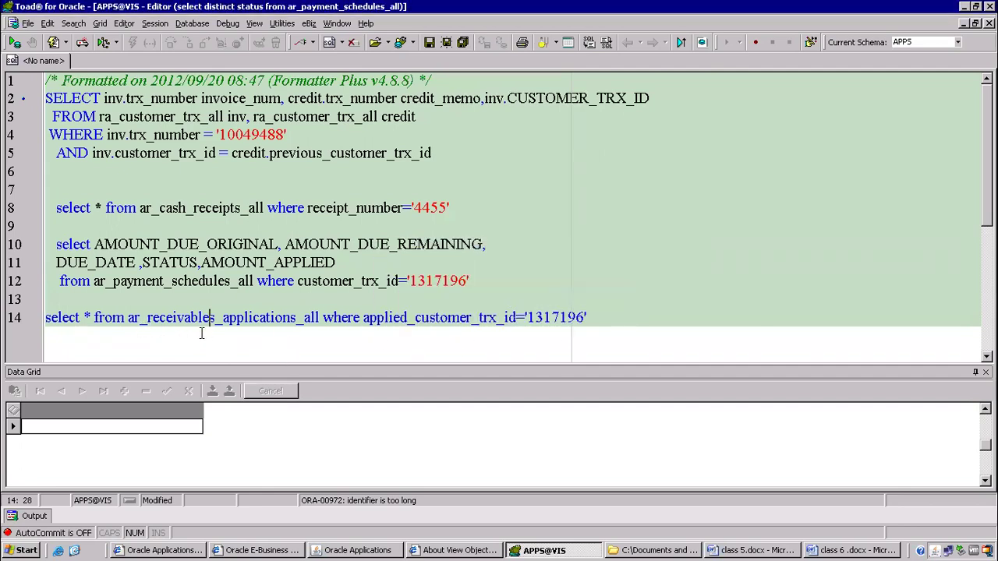
key(Delete)
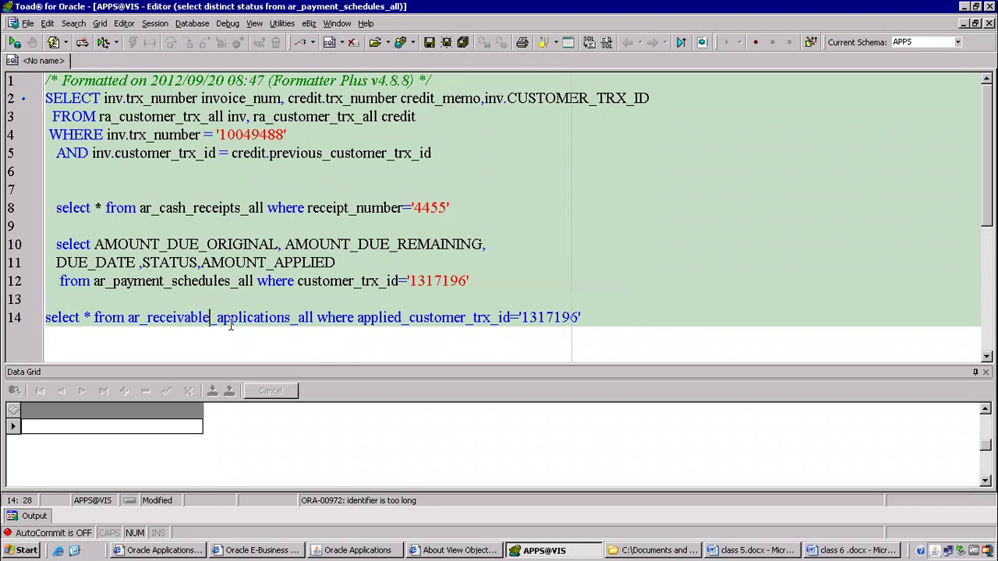
key(F9)
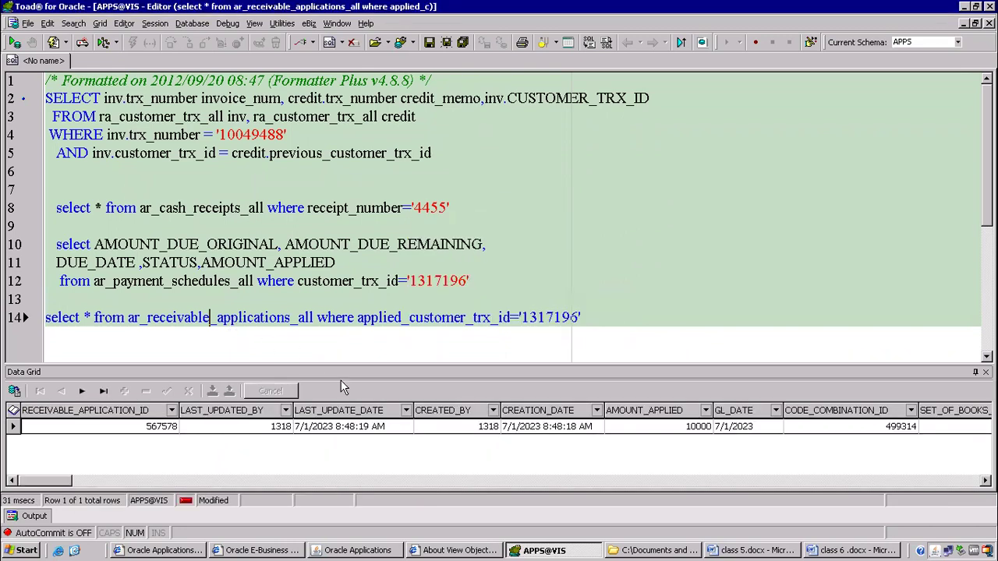
click(196, 433)
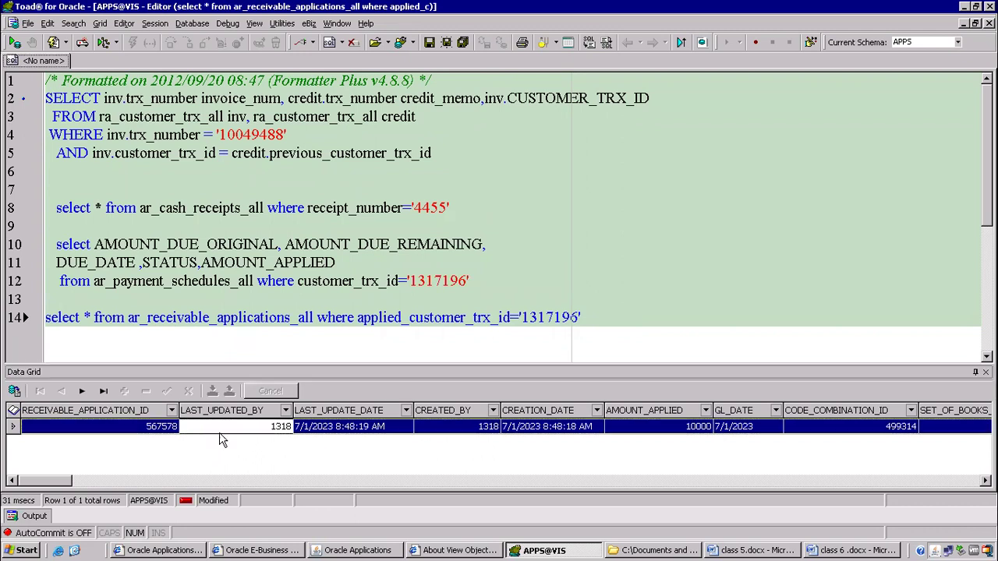
click(395, 434)
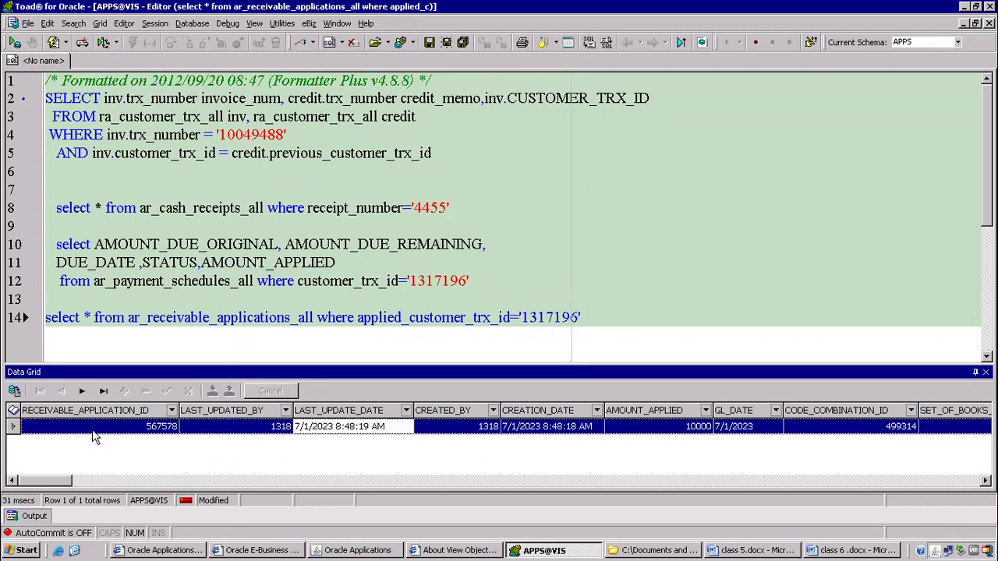
click(14, 391)
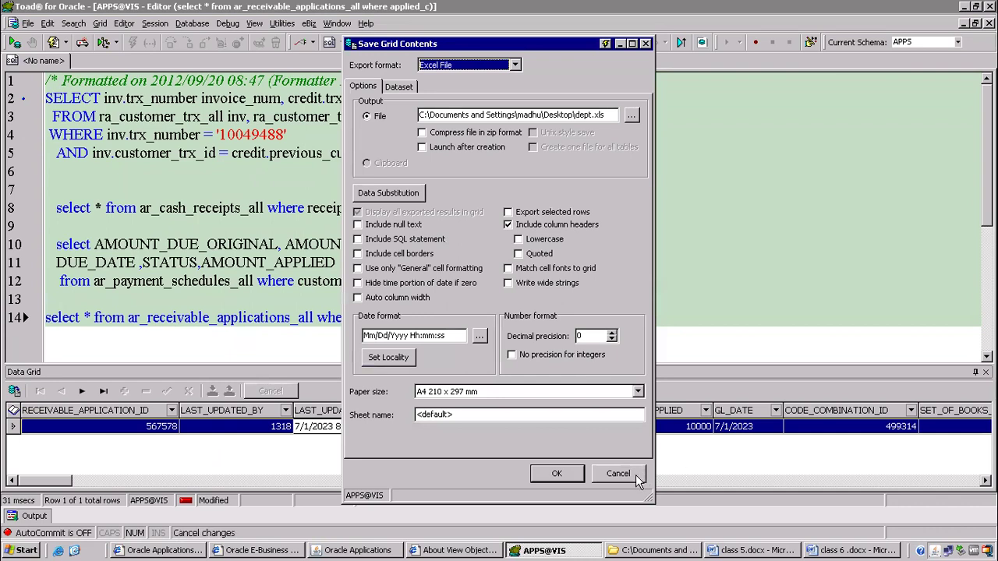
click(618, 474)
double_click(14, 427)
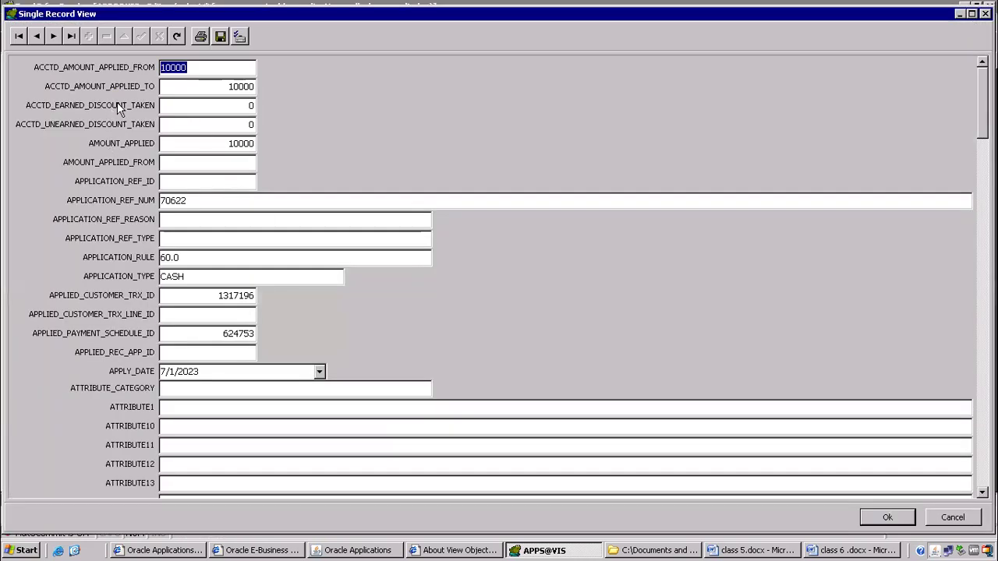
click(238, 86)
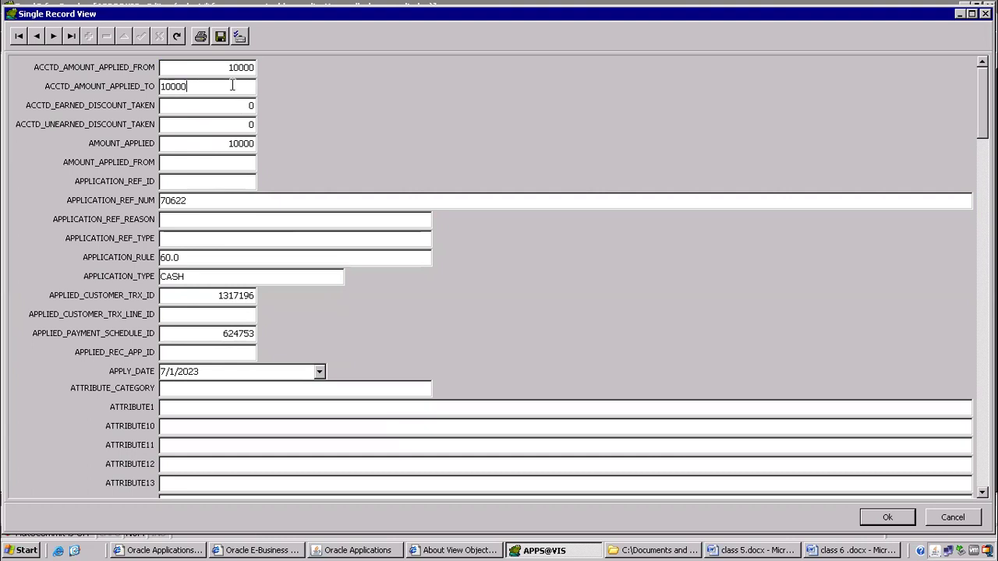
click(224, 145)
click(189, 205)
scroll(565, 277, down, 10)
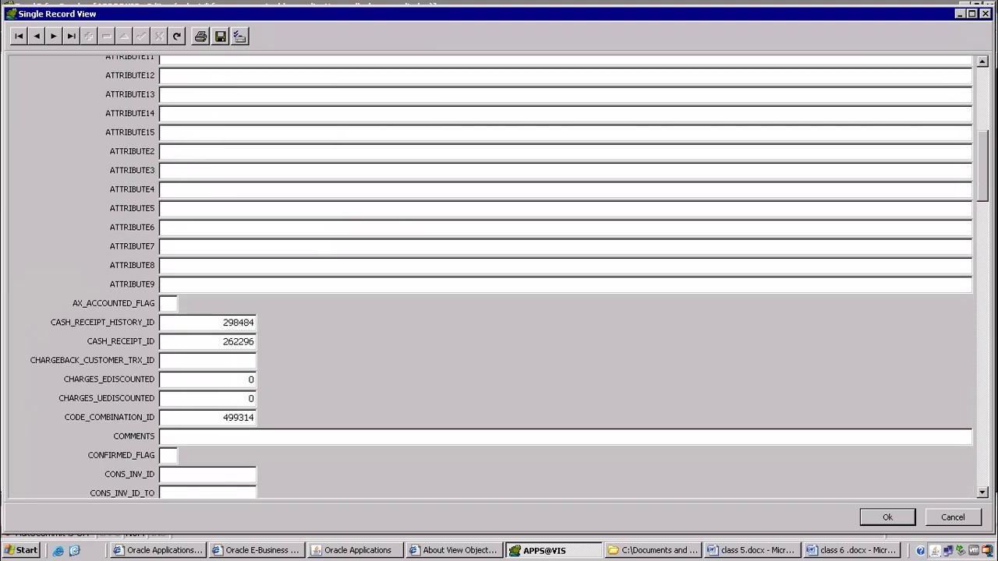
scroll(565, 277, down, 2)
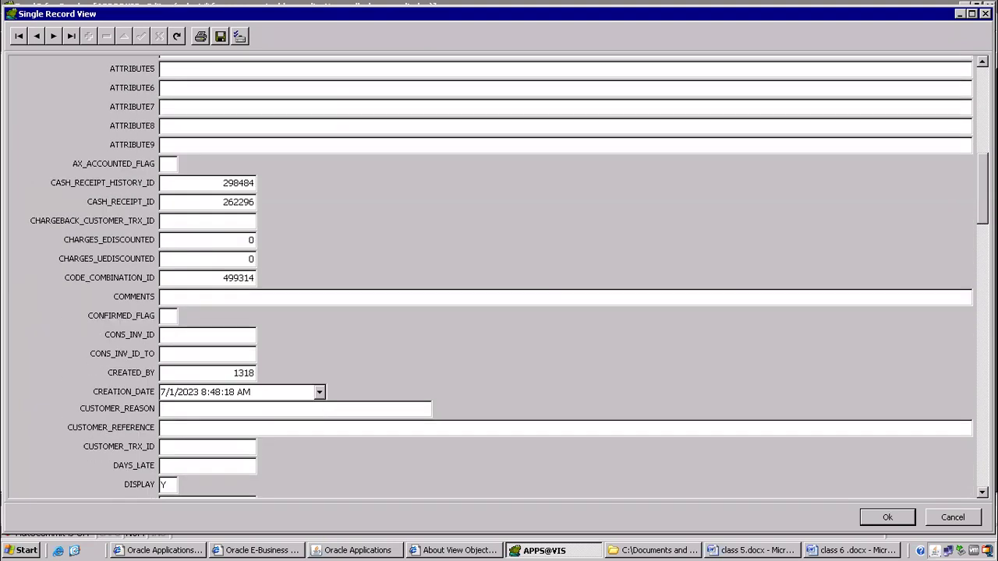
click(201, 204)
key(shift+Home)
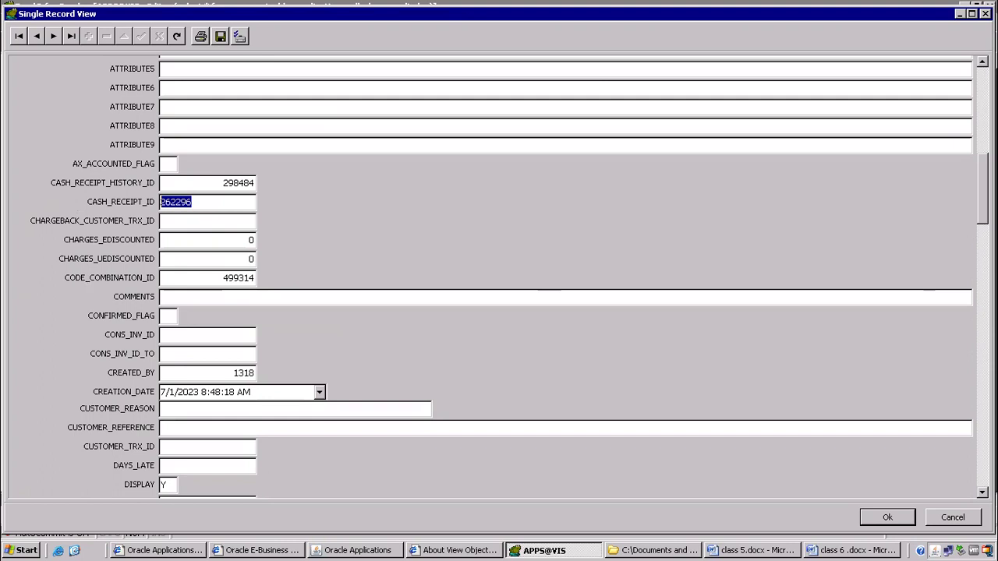
scroll(509, 277, down, 15)
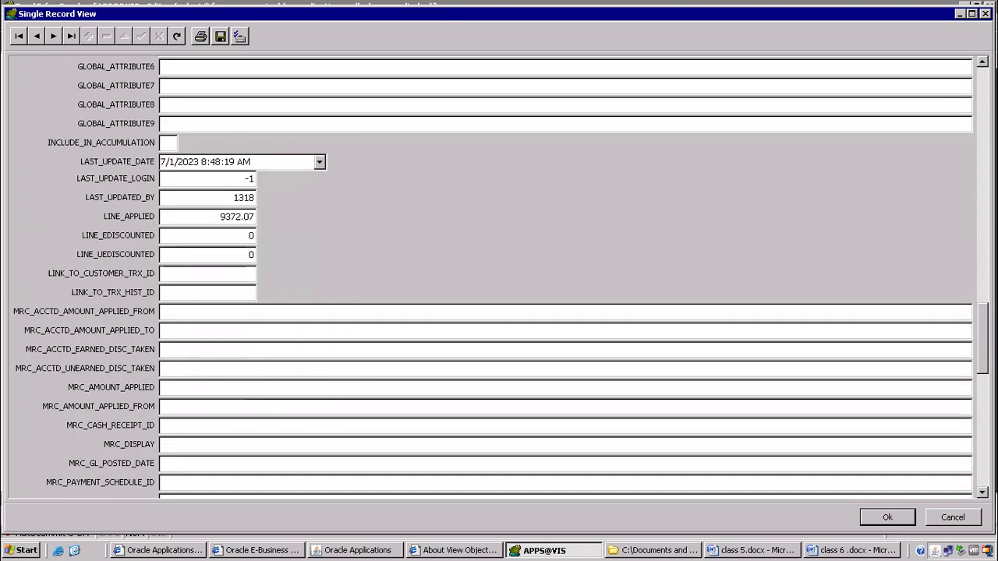
scroll(509, 277, down, 6)
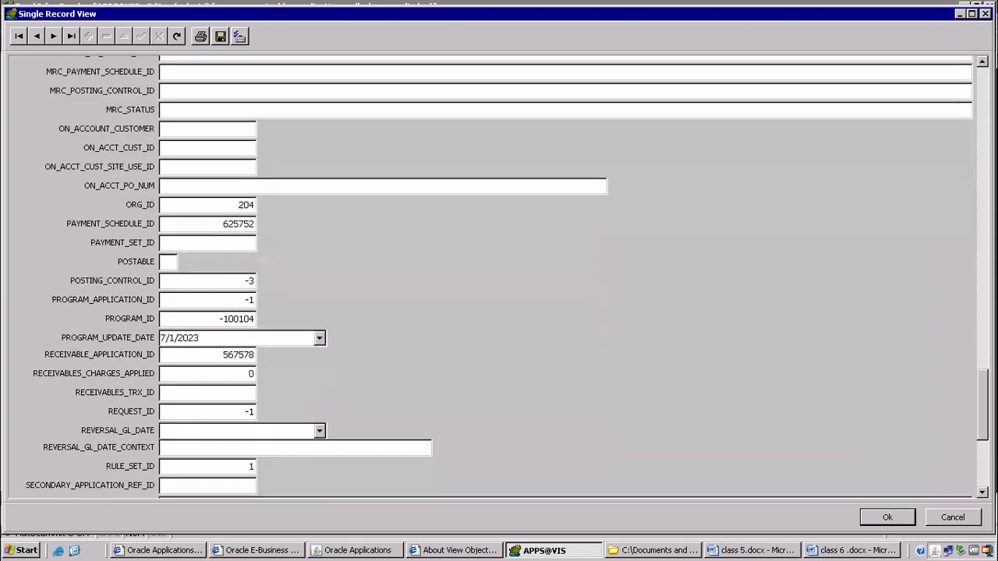
scroll(509, 277, down, 4)
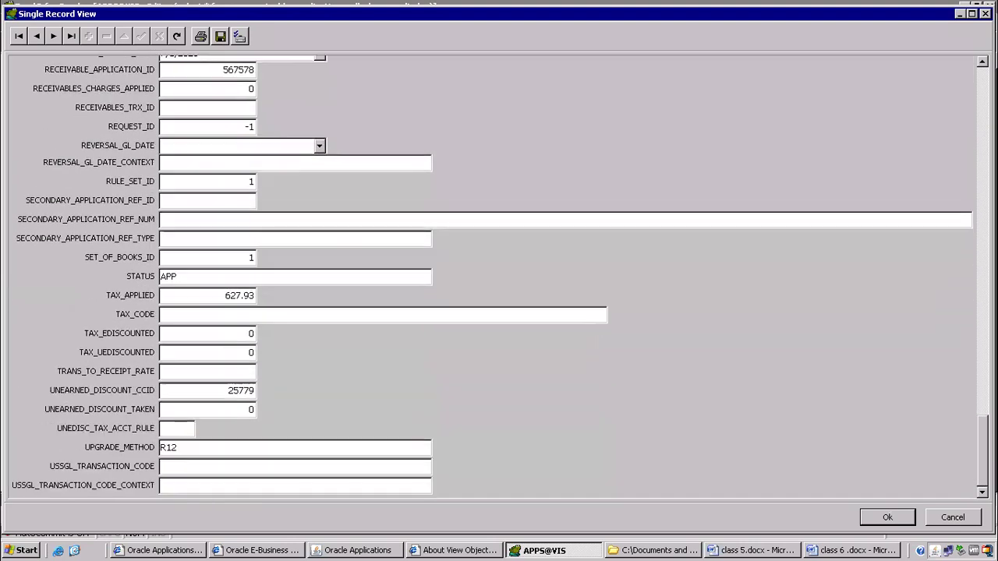
click(251, 296)
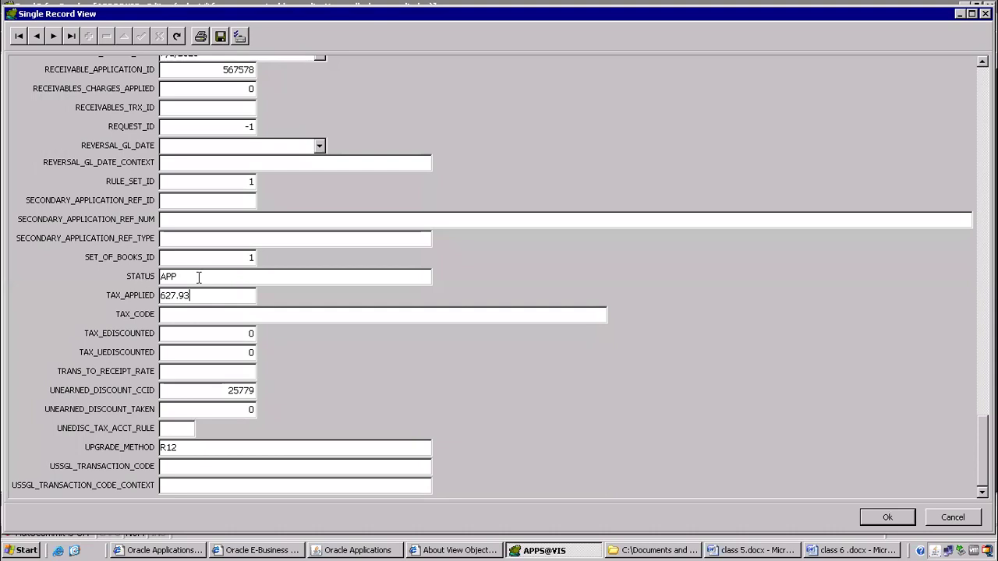
drag(199, 277, 136, 279)
click(187, 447)
scroll(939, 159, up, 15)
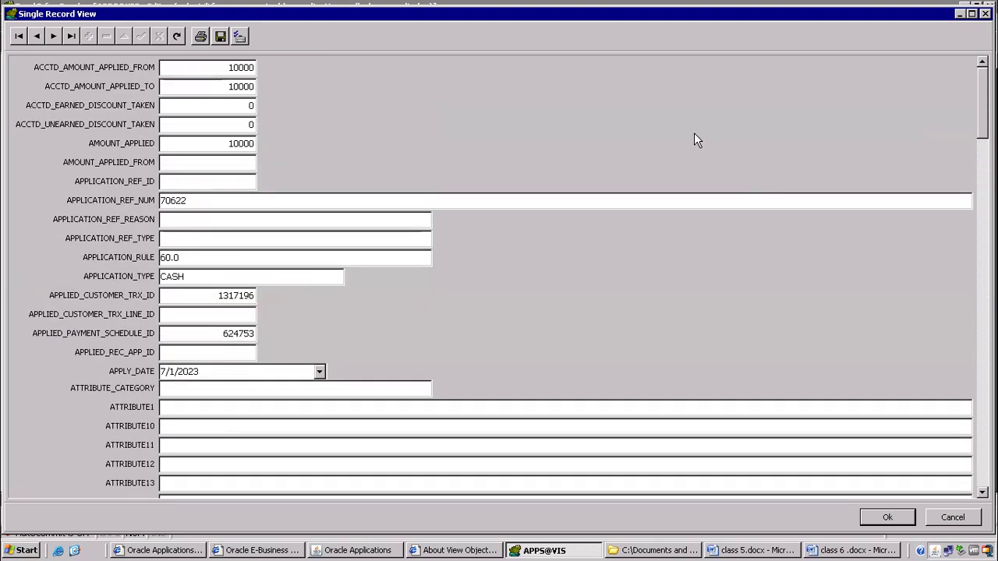
click(985, 13)
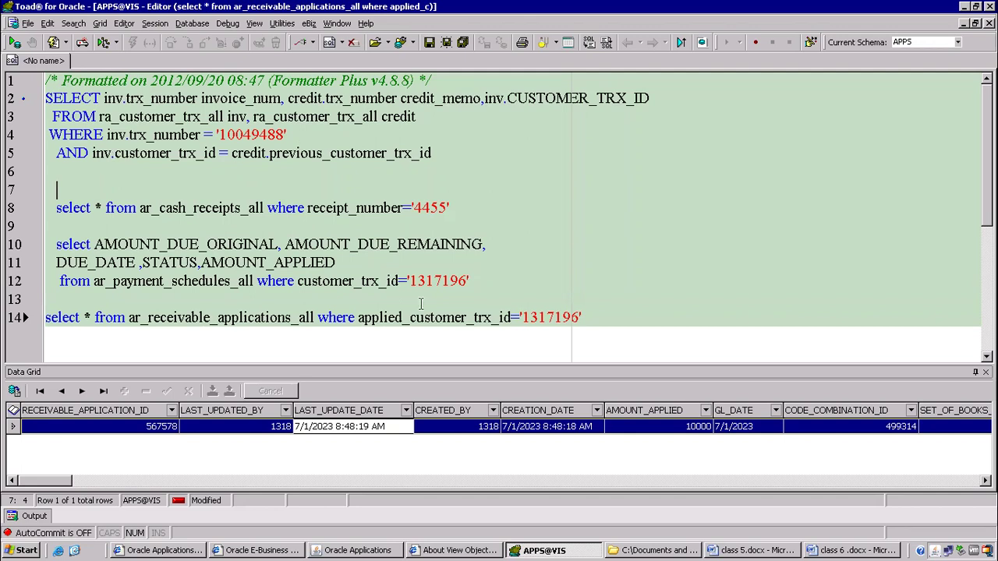
Add a new line after the line 14 query and review the table names used.
click(598, 312)
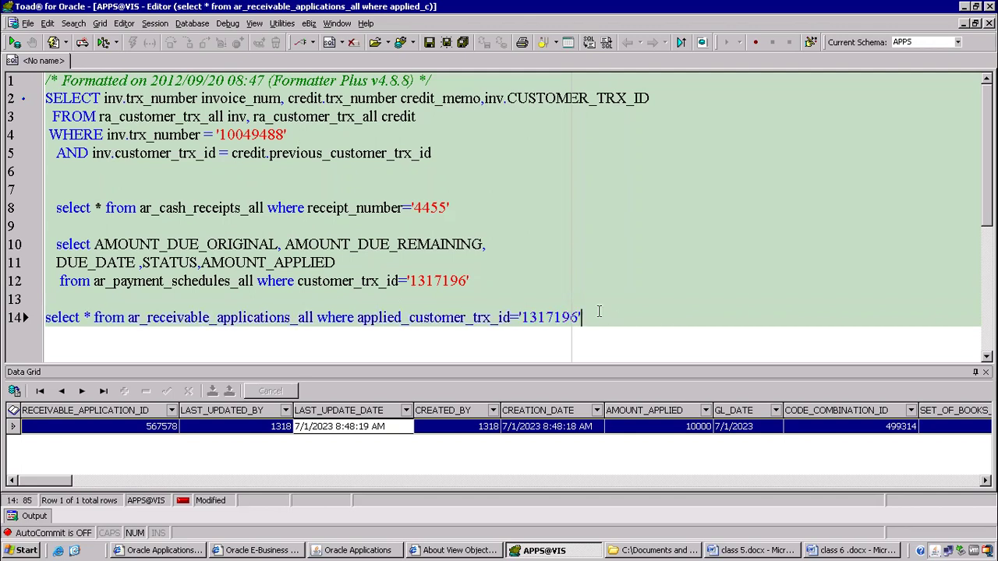
key(Return)
key(Return)
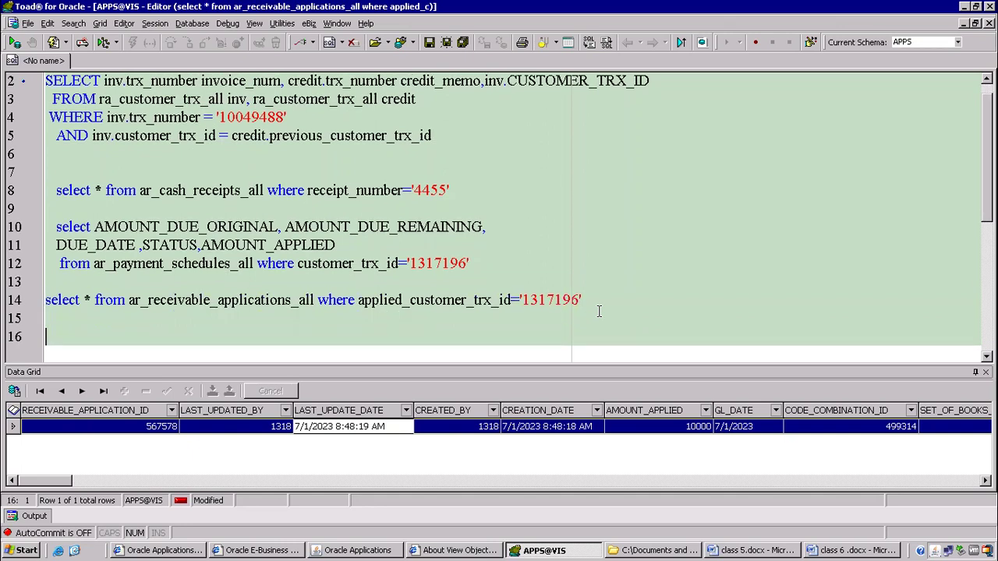
drag(96, 100, 221, 97)
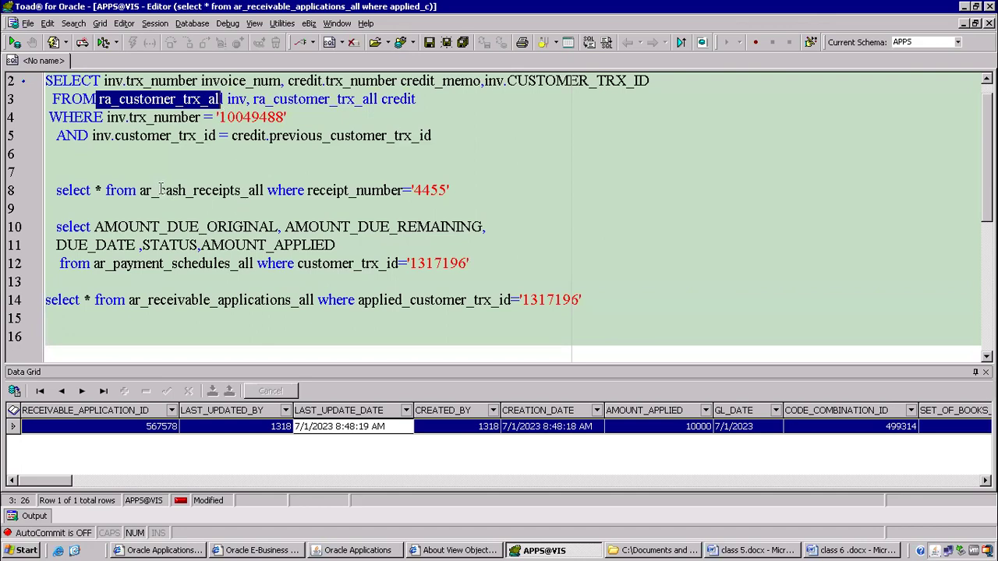
drag(139, 190, 272, 194)
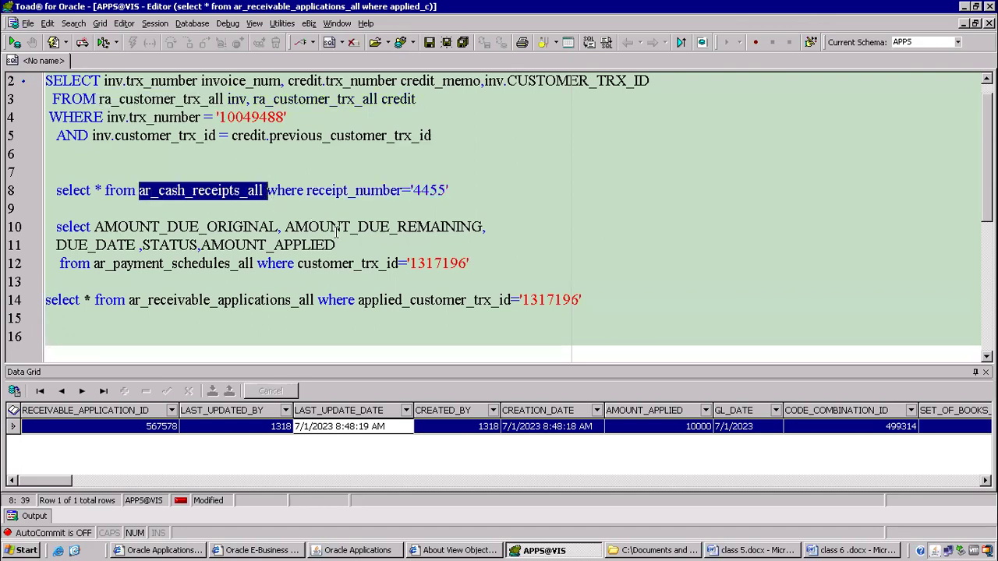
drag(134, 301, 266, 301)
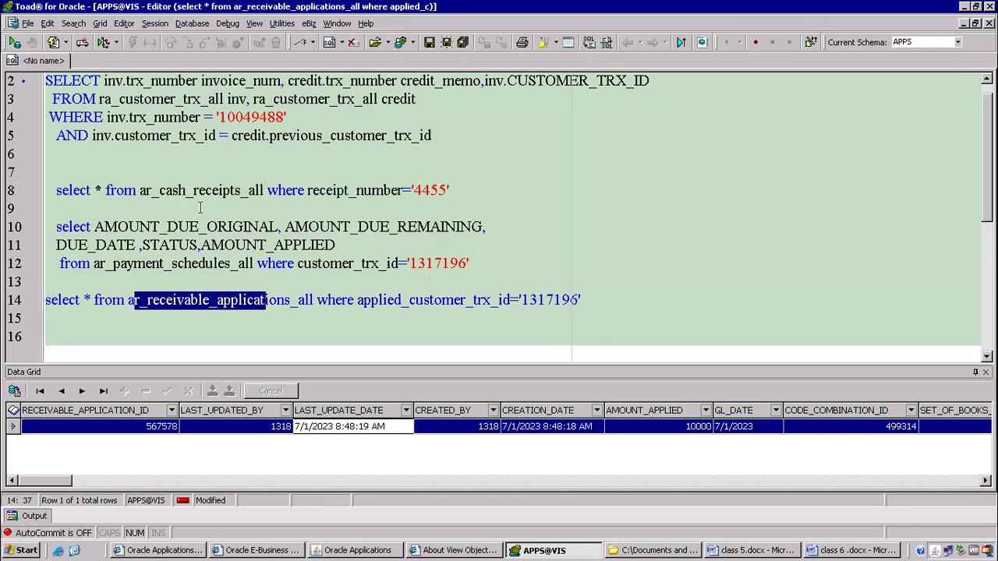
click(187, 301)
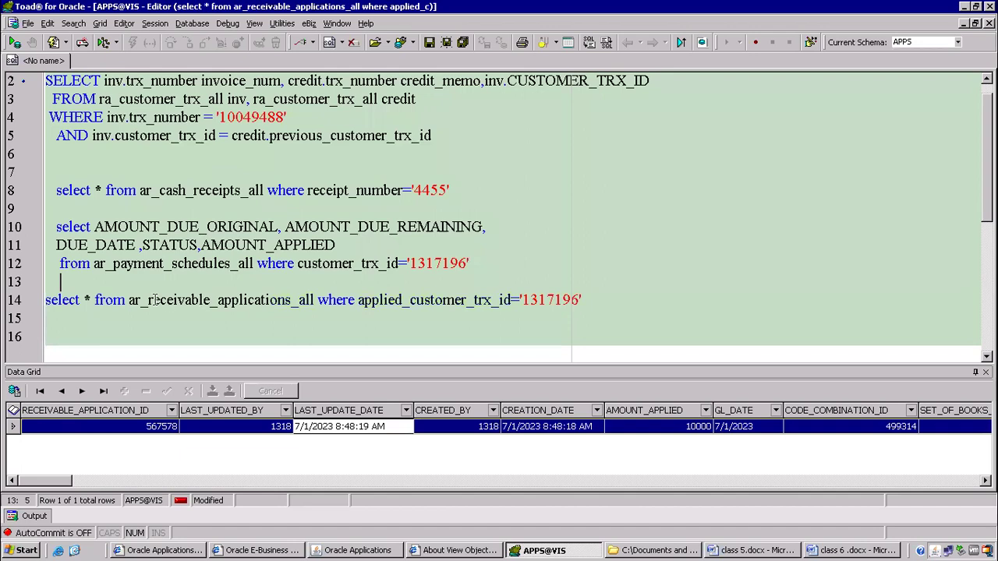
drag(147, 301, 287, 301)
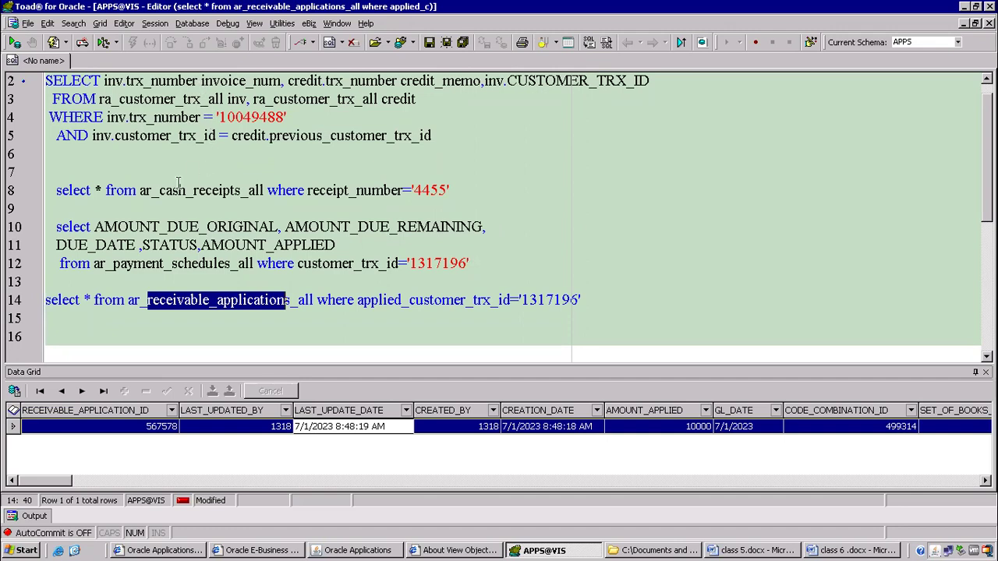
Describe ar_cash_receipts_all with F4, showing columns starting with CASH_RECEIPT_ID.
click(205, 190)
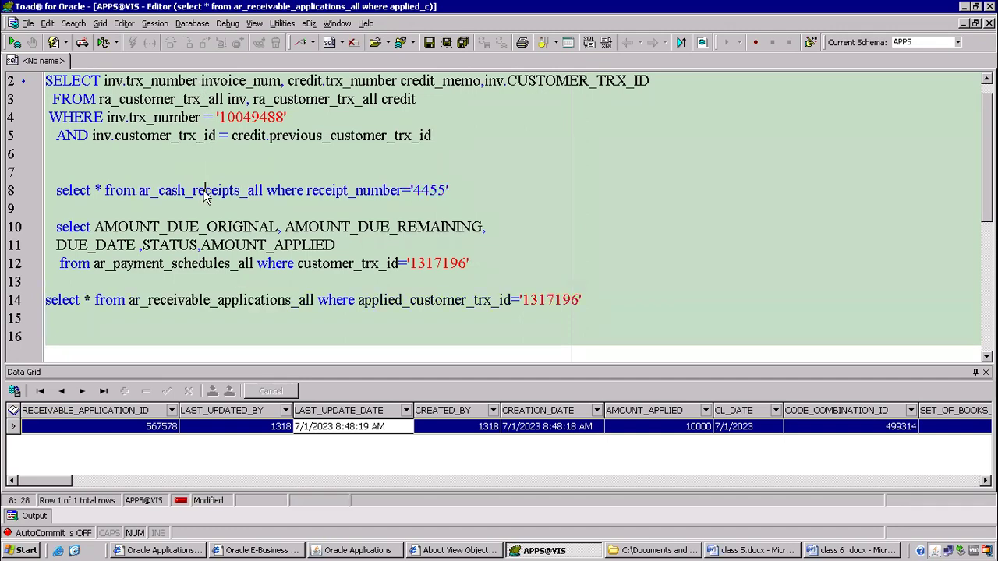
key(F4)
drag(313, 168, 378, 88)
click(207, 173)
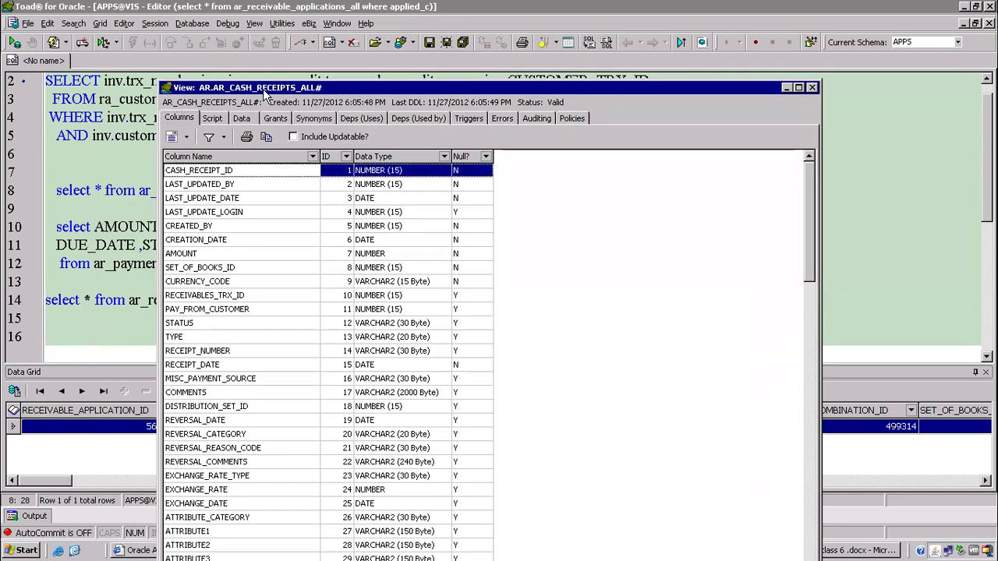
Describe ar_receivable_applications_all, sort by column name, and locate CASH_RECEIPT_ID.
drag(268, 88, 431, 132)
click(222, 300)
key(F4)
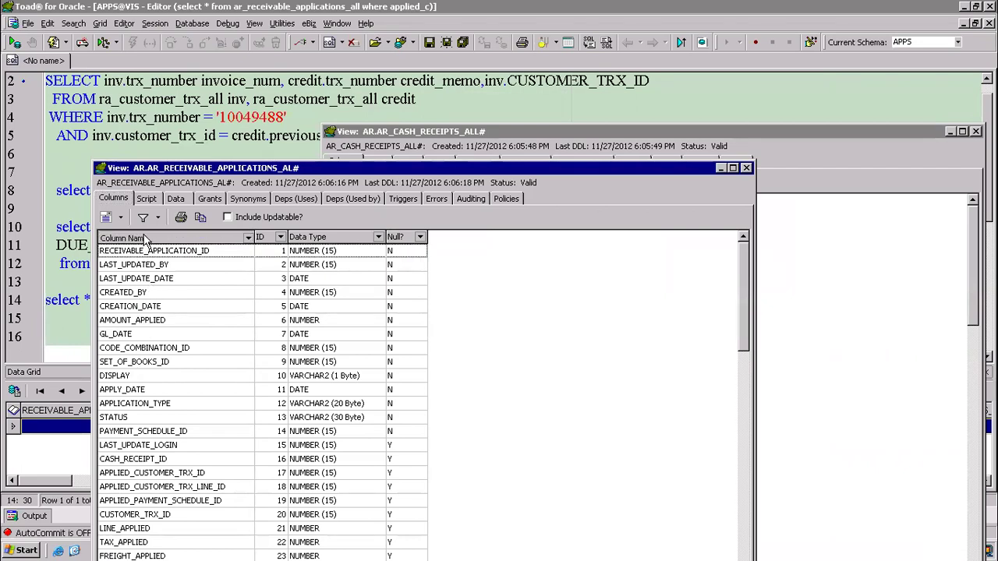
click(144, 237)
click(141, 293)
scroll(141, 299, down, 1)
scroll(247, 359, down, 5)
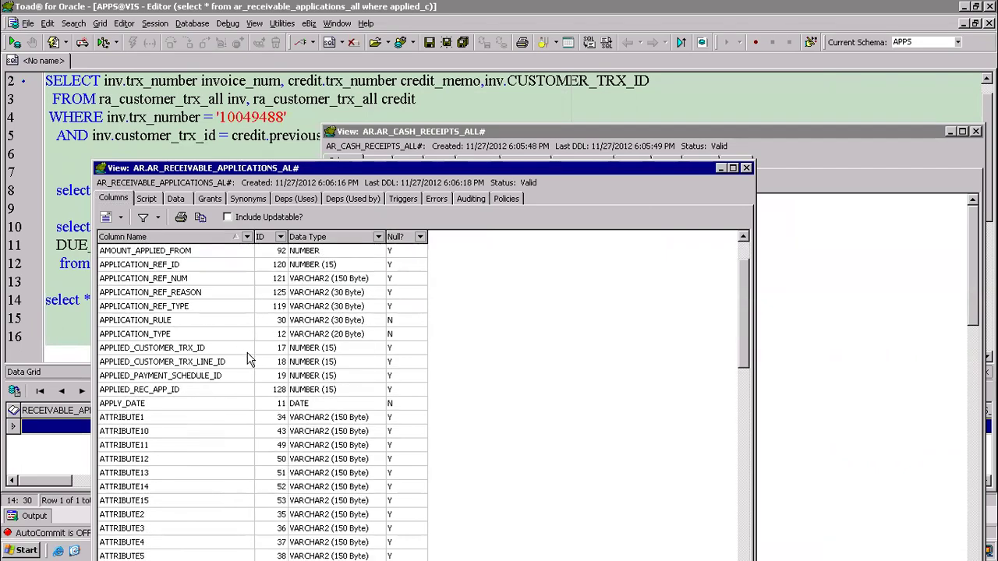
key(c)
scroll(246, 363, down, 2)
scroll(247, 363, down, 1)
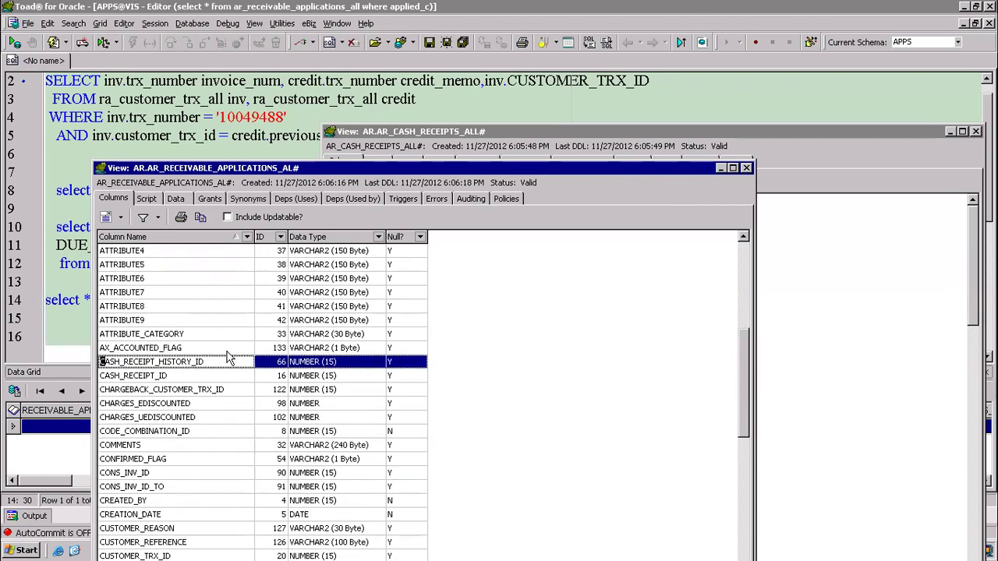
click(153, 377)
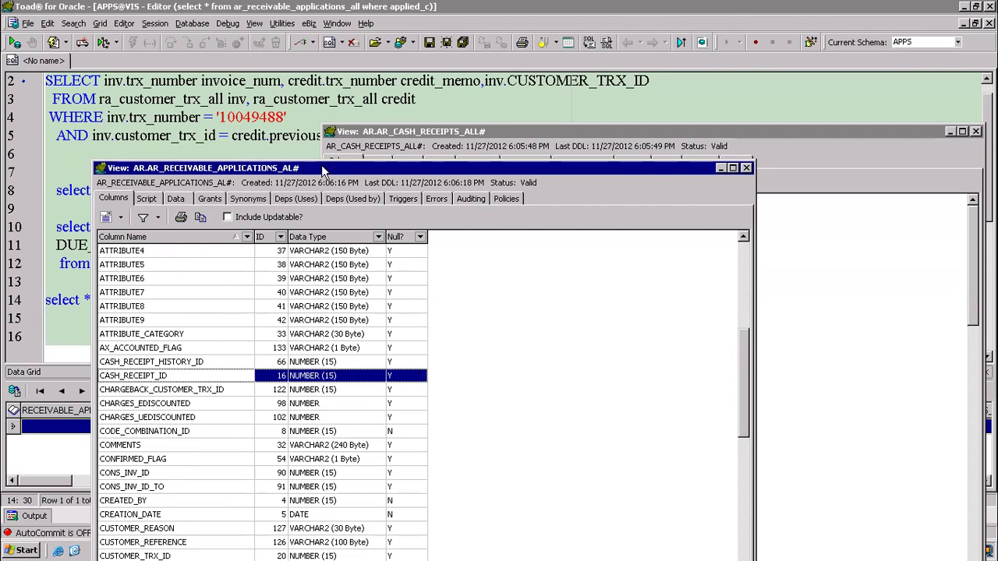
Sort the receivable applications columns descending and locate APPLIED_CUSTOMER_TRX_ID.
drag(321, 169, 547, 195)
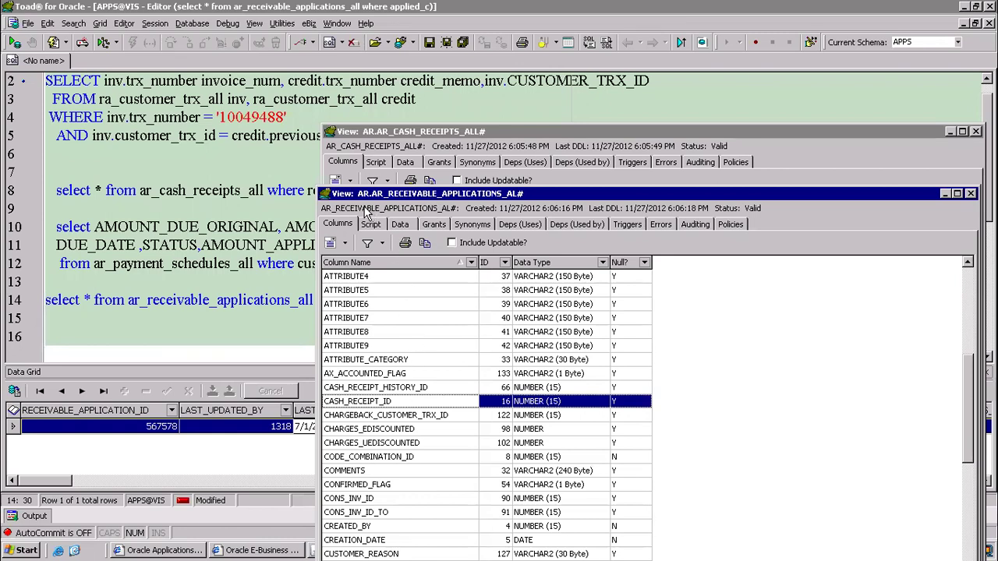
click(368, 263)
click(373, 304)
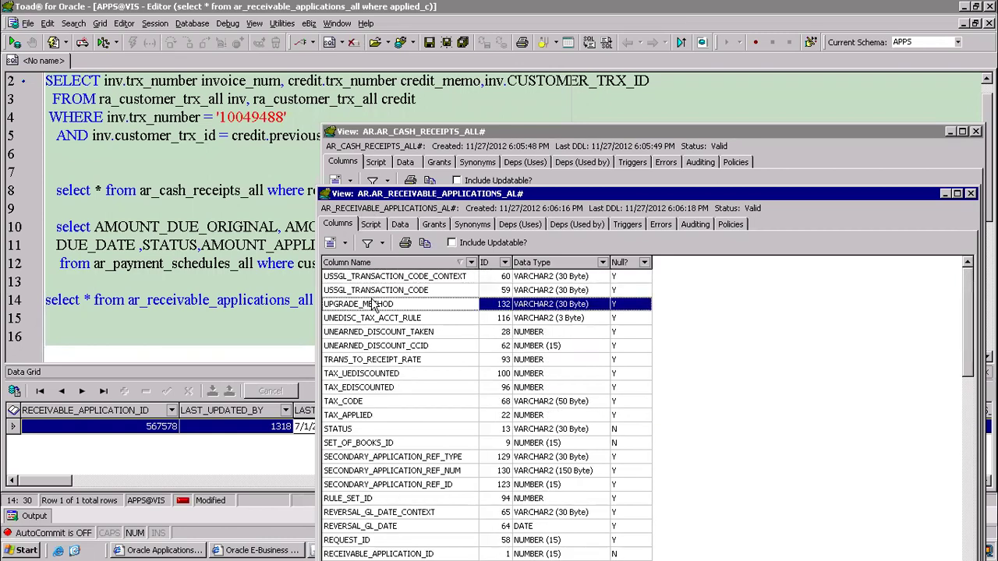
scroll(373, 304, down, 20)
click(438, 387)
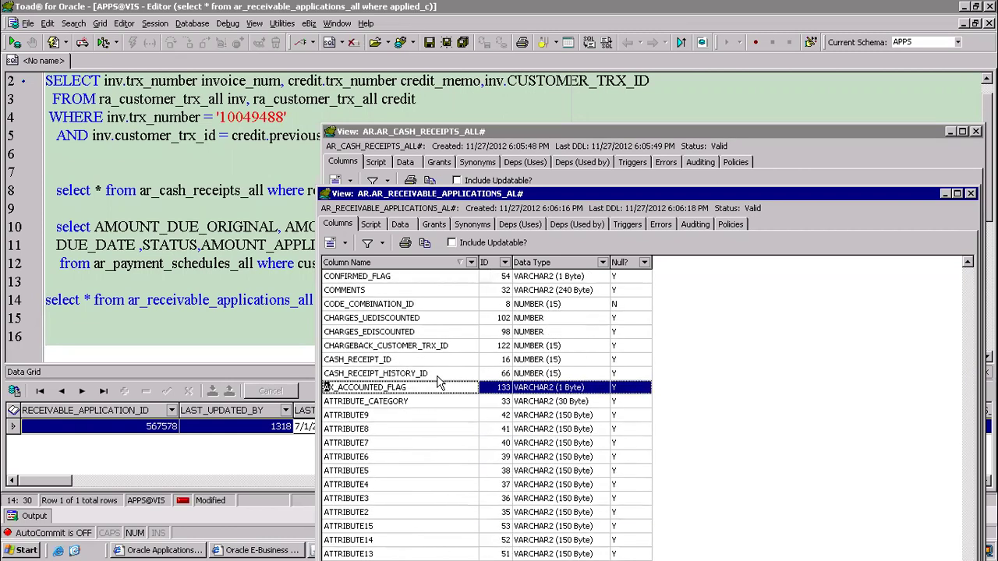
scroll(435, 380, down, 3)
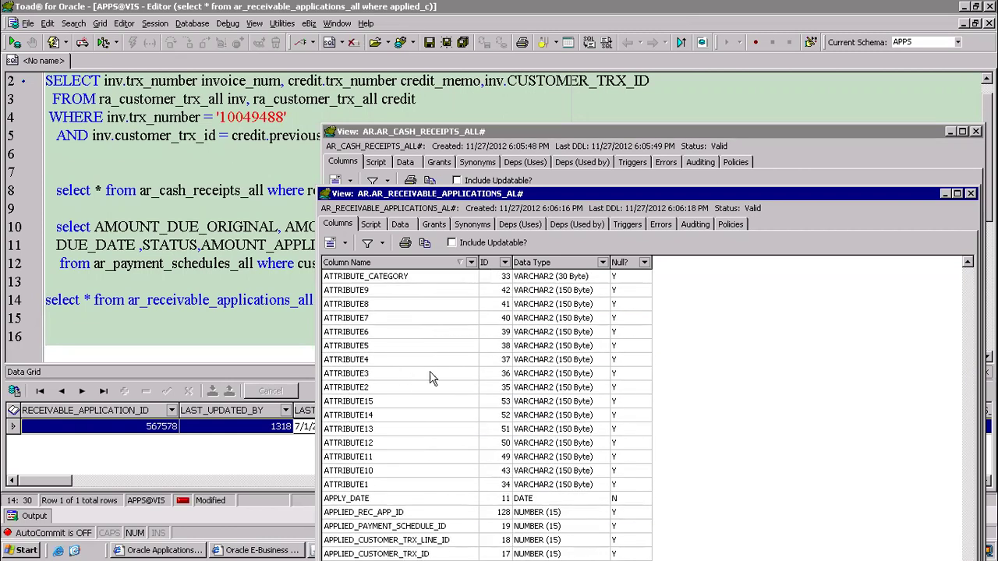
click(382, 554)
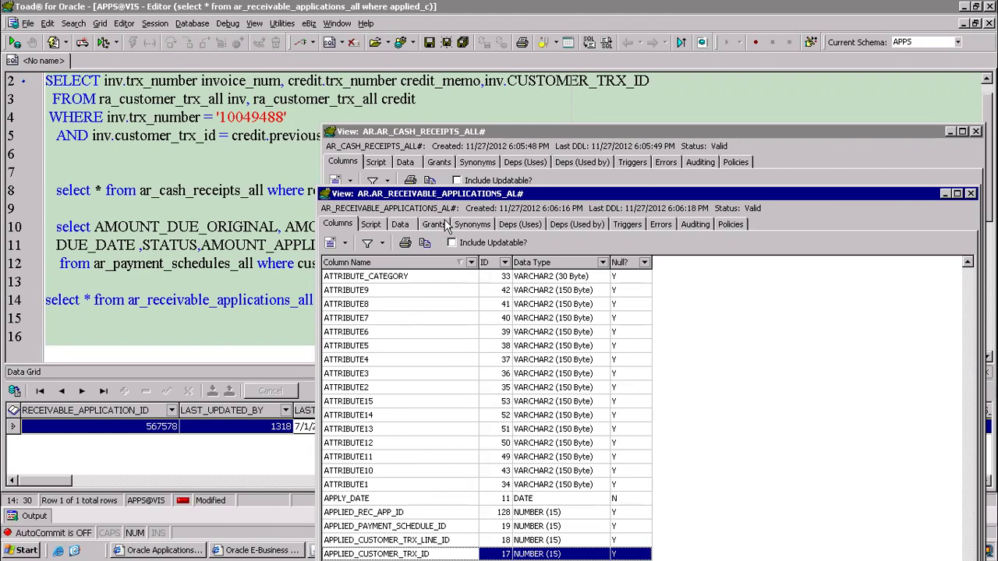
Close the receivable applications and cash receipts description windows.
drag(458, 194, 439, 5)
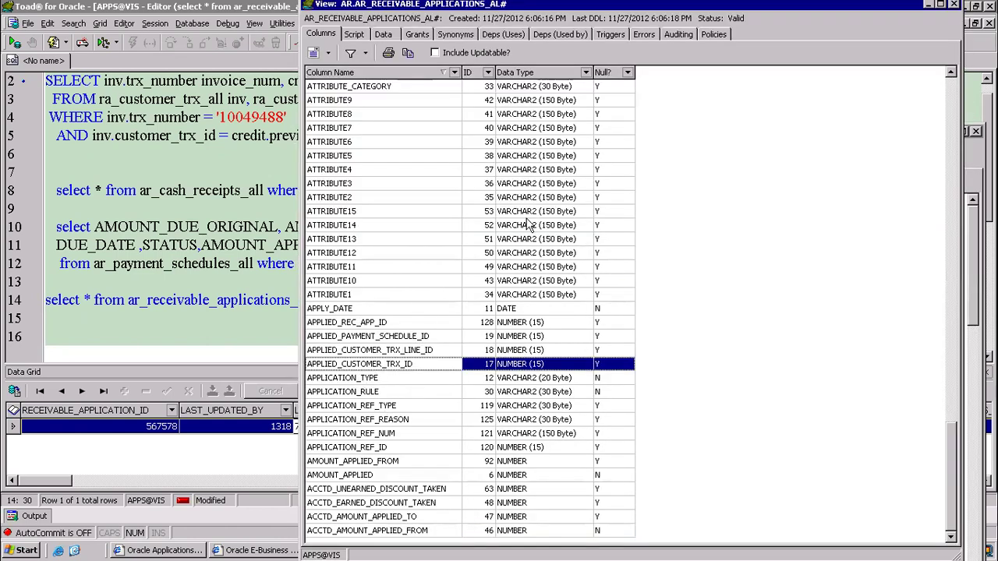
click(953, 5)
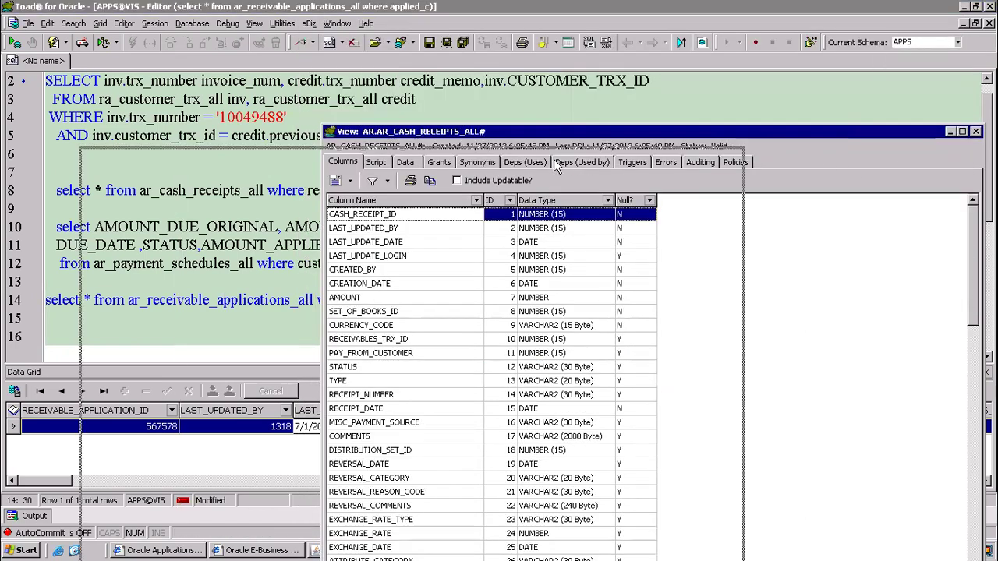
drag(806, 141, 551, 160)
click(721, 152)
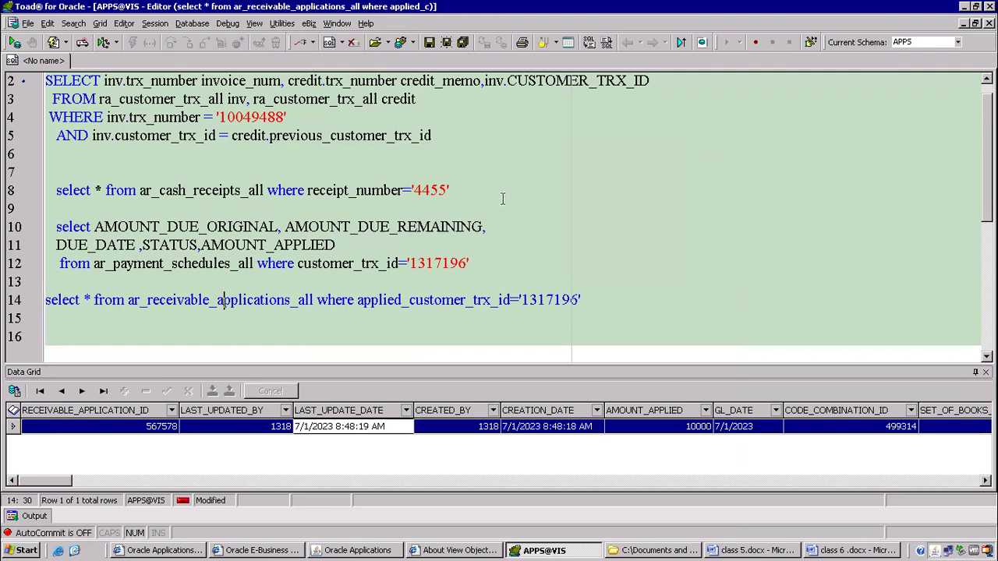
Insert two blank lines below the receivable applications query.
click(585, 227)
scroll(424, 233, down, 2)
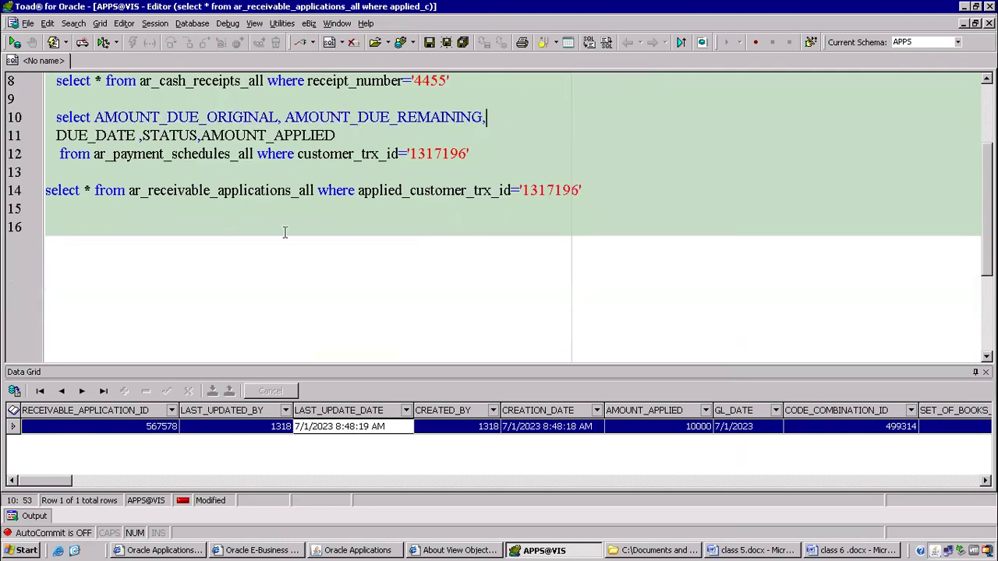
click(299, 192)
click(318, 192)
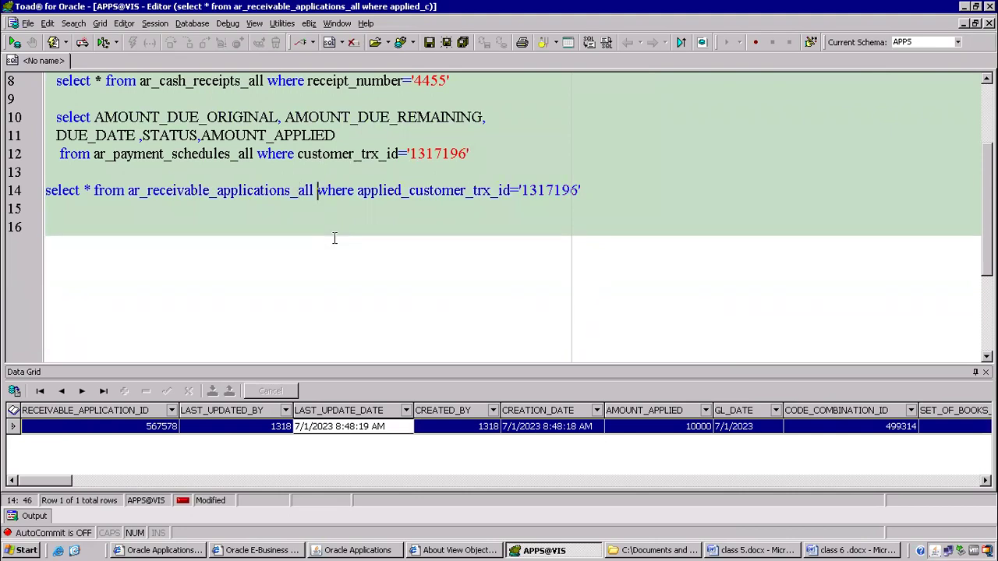
click(334, 238)
key(Return)
key(Up)
key(Return)
key(Up)
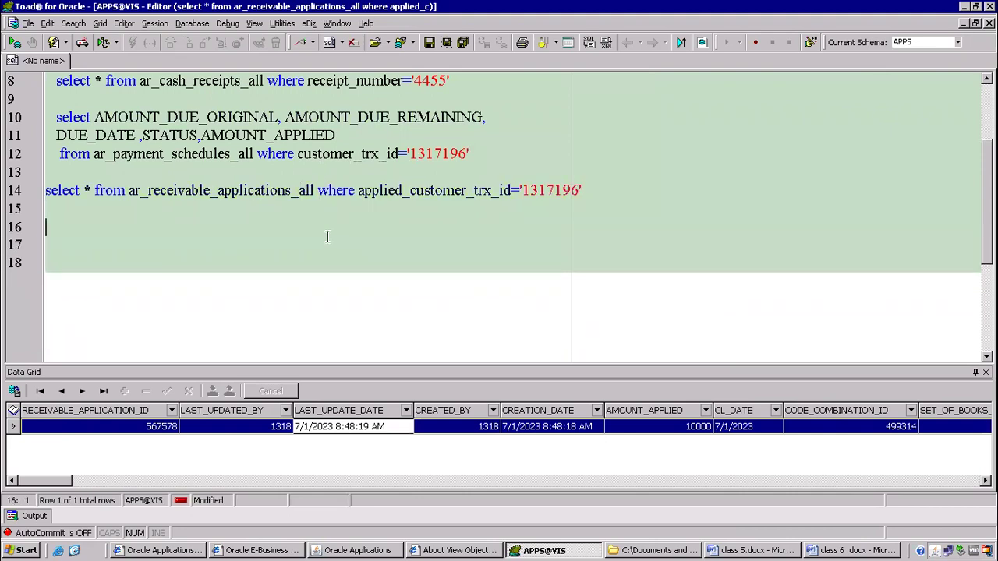
Select the ar_cash_receipts_all table name on line 8.
scroll(173, 162, up, 1)
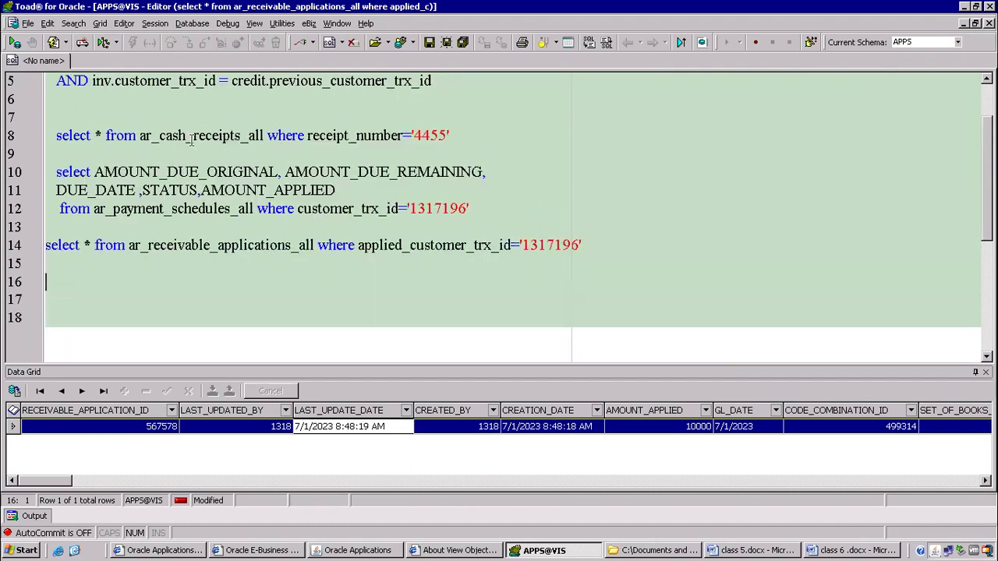
scroll(190, 140, up, 1)
scroll(190, 144, up, 1)
drag(139, 207, 267, 207)
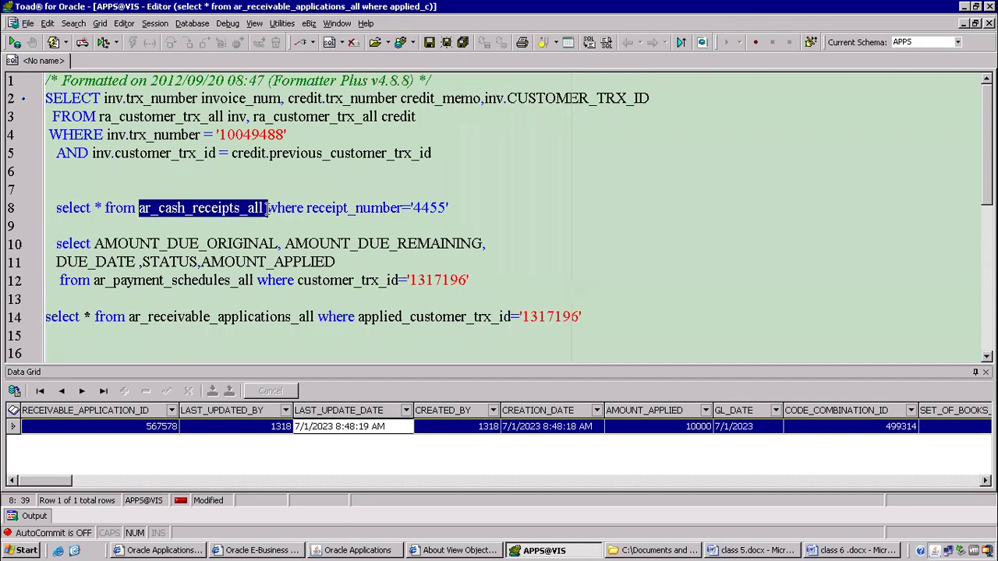
Alias ar_cash_receipts_all as acr and add ar_receivable_applications_all ara to the FROM list, with WHERE on its own line.
click(268, 208)
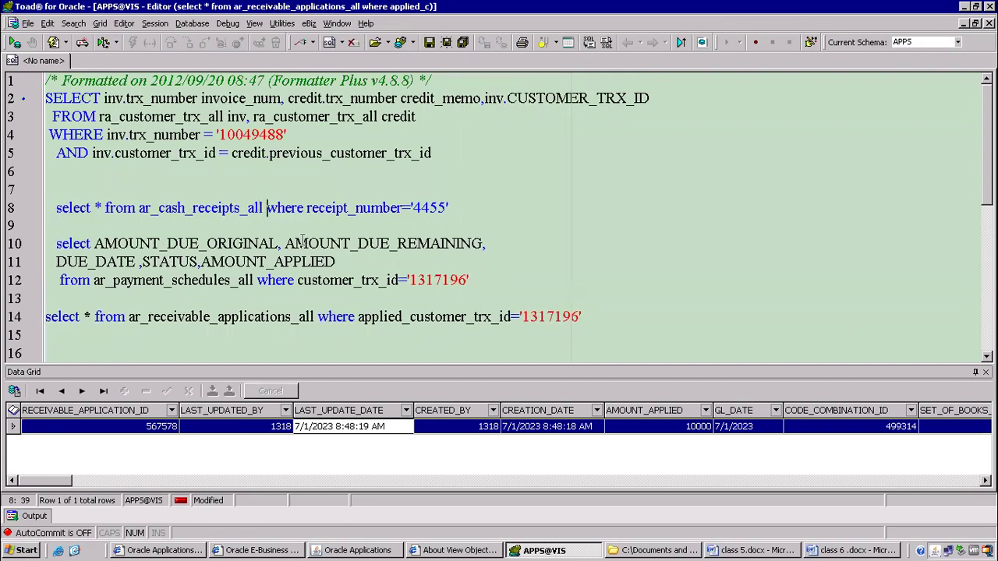
text(acr,)
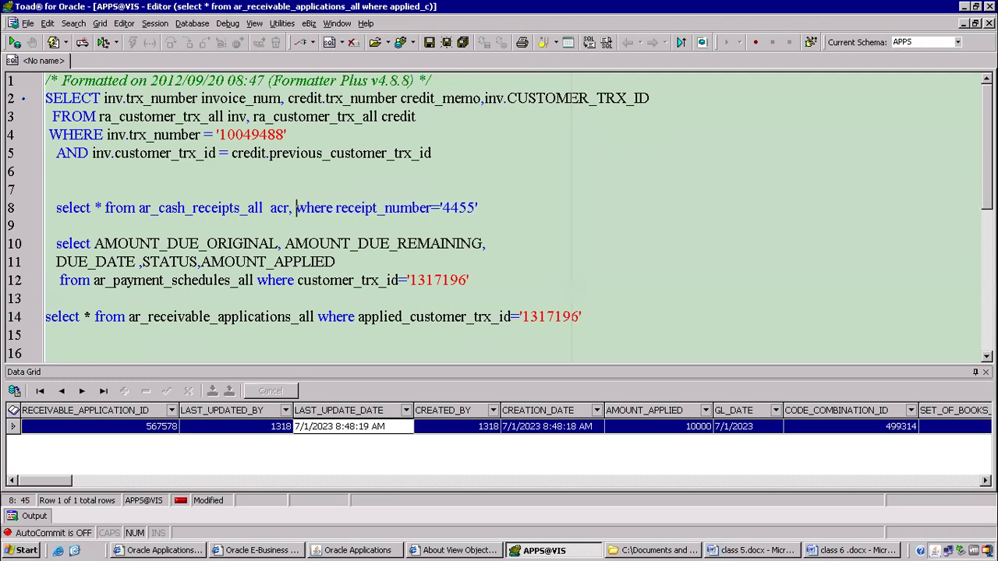
drag(130, 317, 314, 312)
key(ctrl+c)
click(294, 207)
key(ctrl+v)
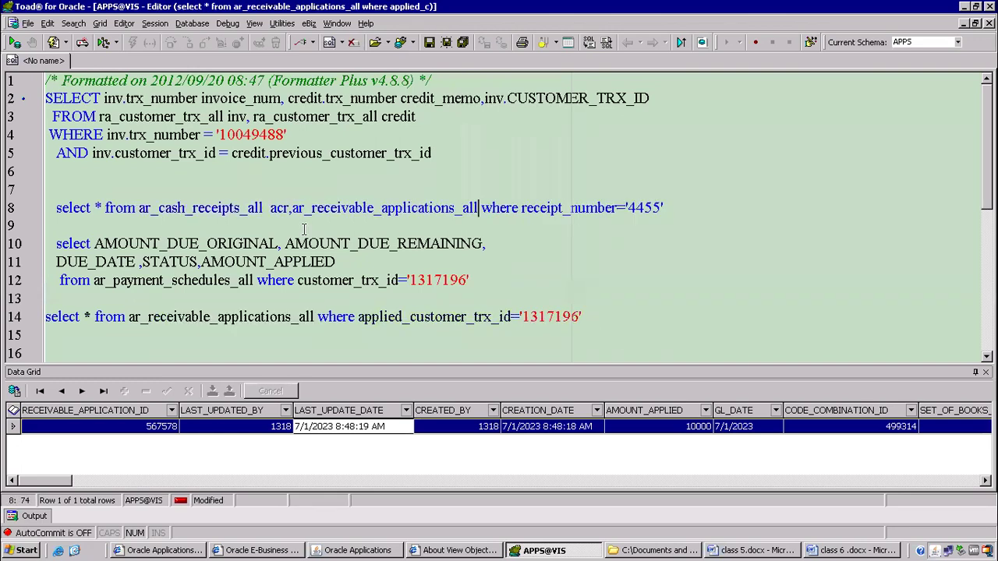
text(ara)
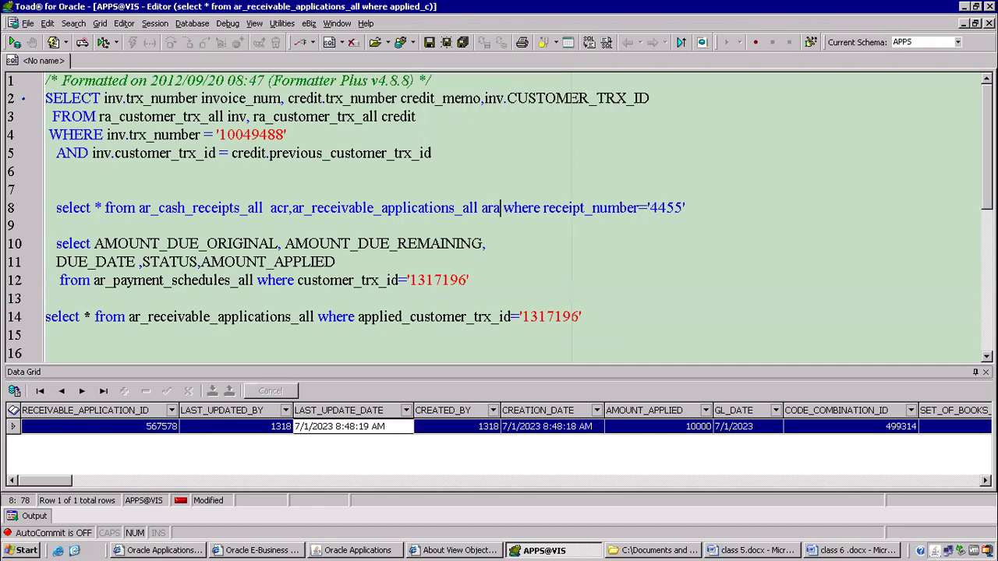
key(Return)
Add the condition 'and acr.CASH_RECEIPT_ID=ara.CASH_RECEIPT_ID' using column code completion.
key(End)
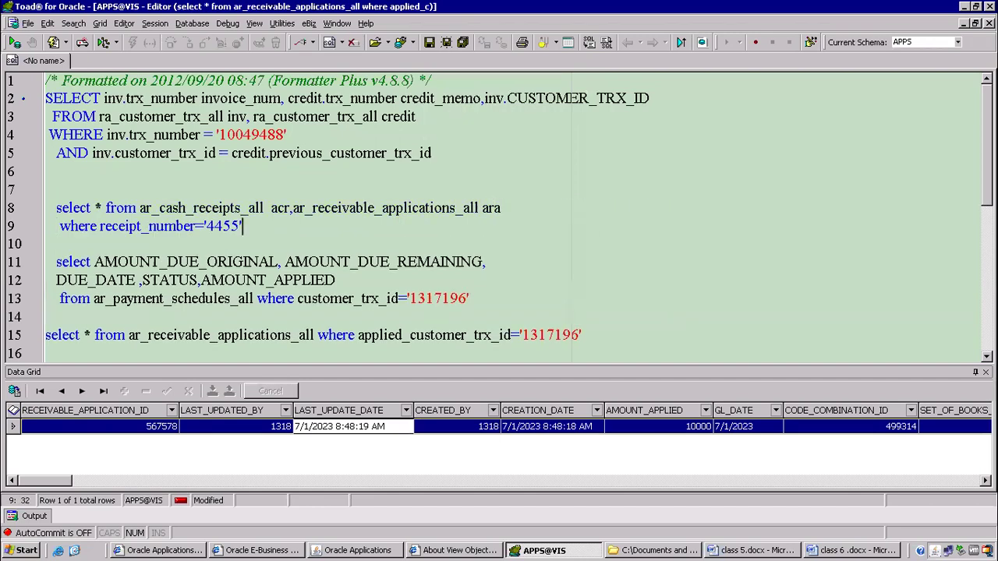
key(Return)
text(and a)
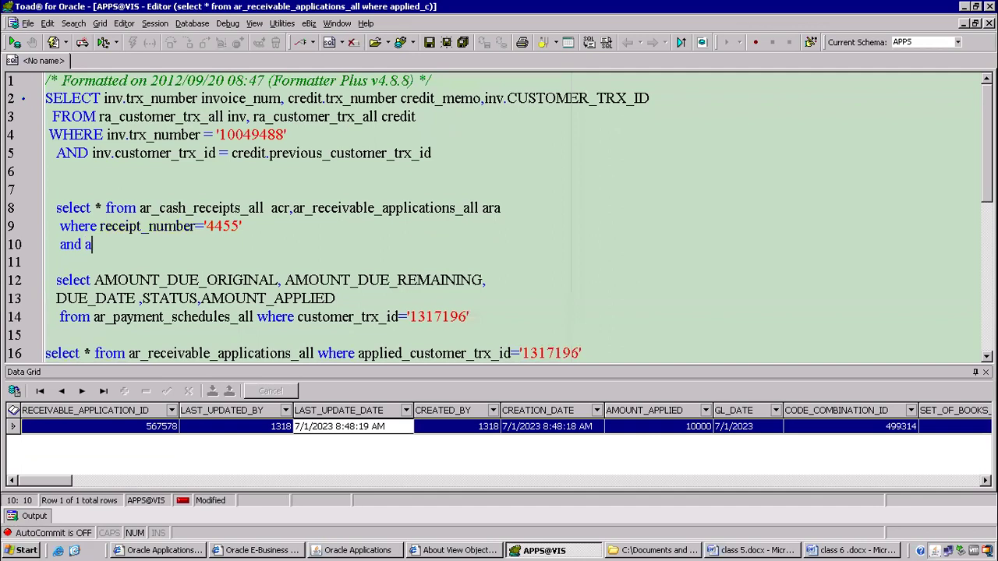
text(cr.c)
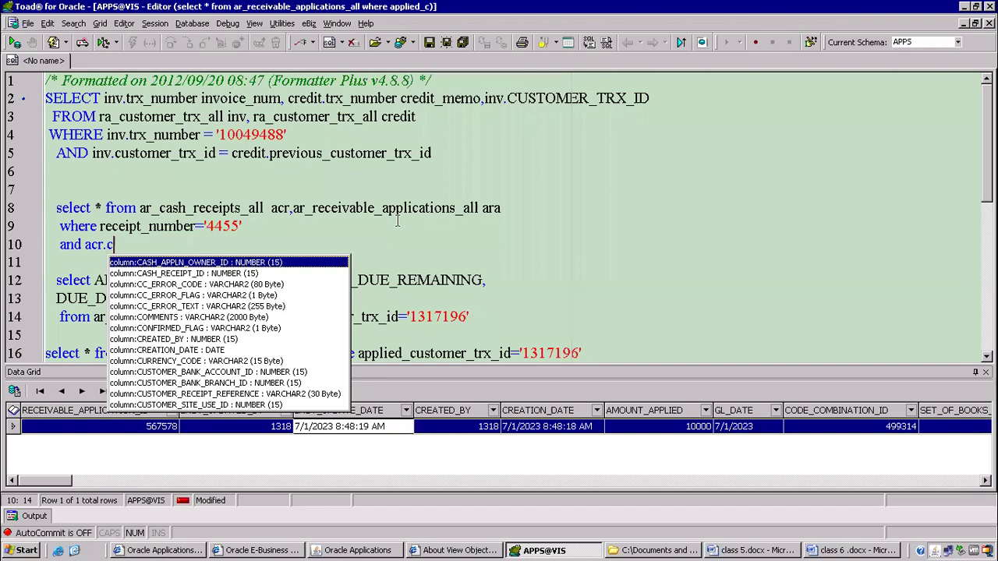
text(ash)
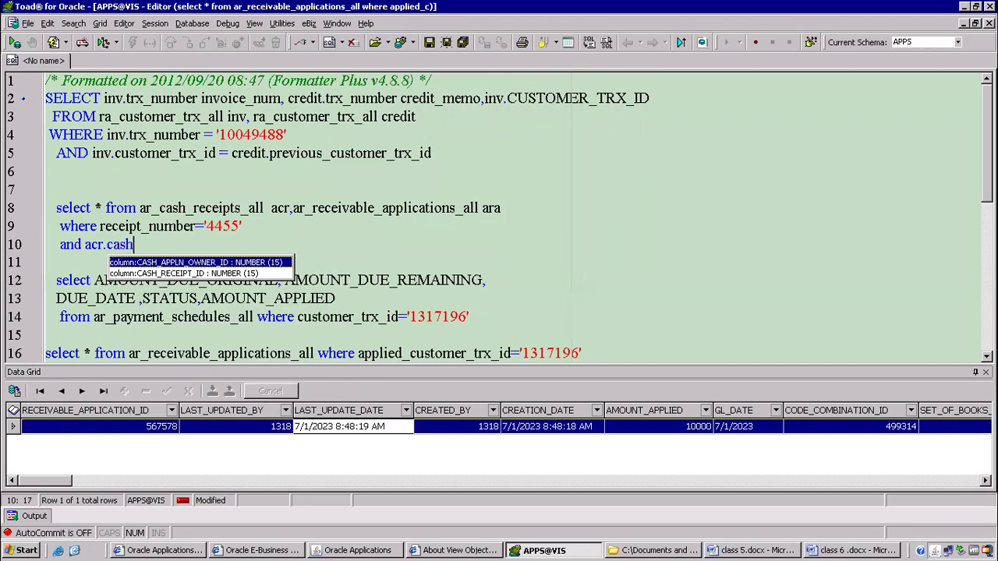
key(Down)
key(Return)
text(=ara)
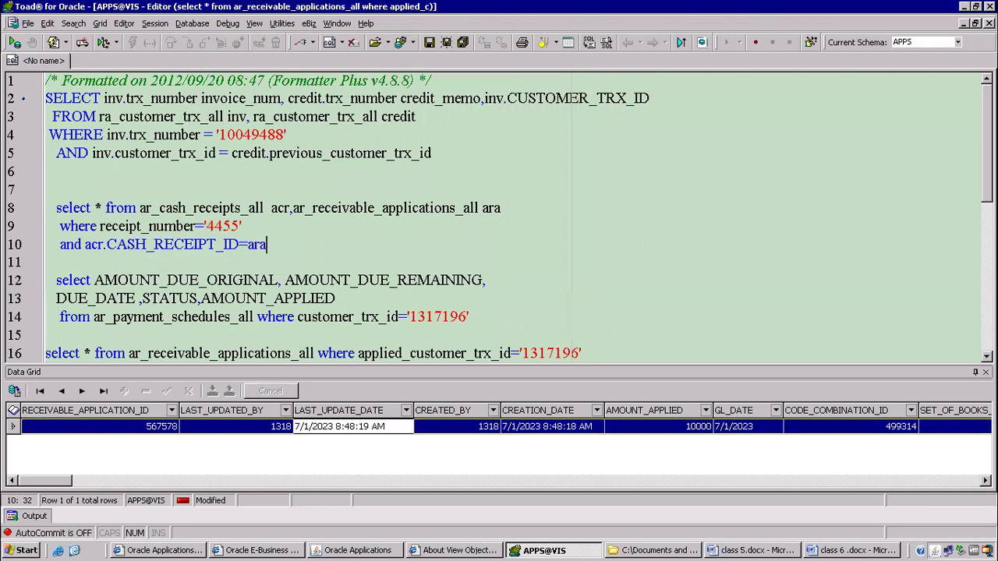
text(.cash)
key(Down)
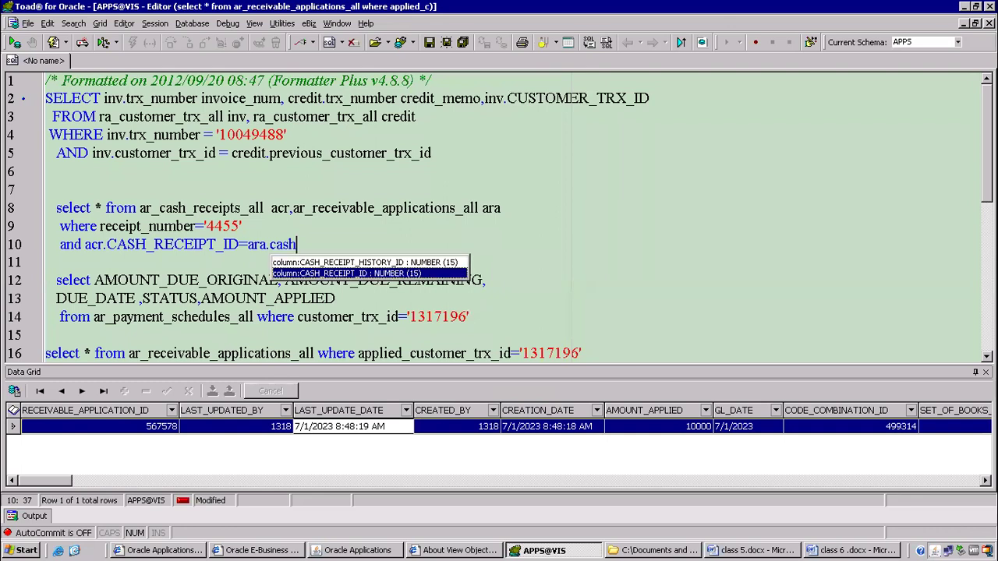
key(Return)
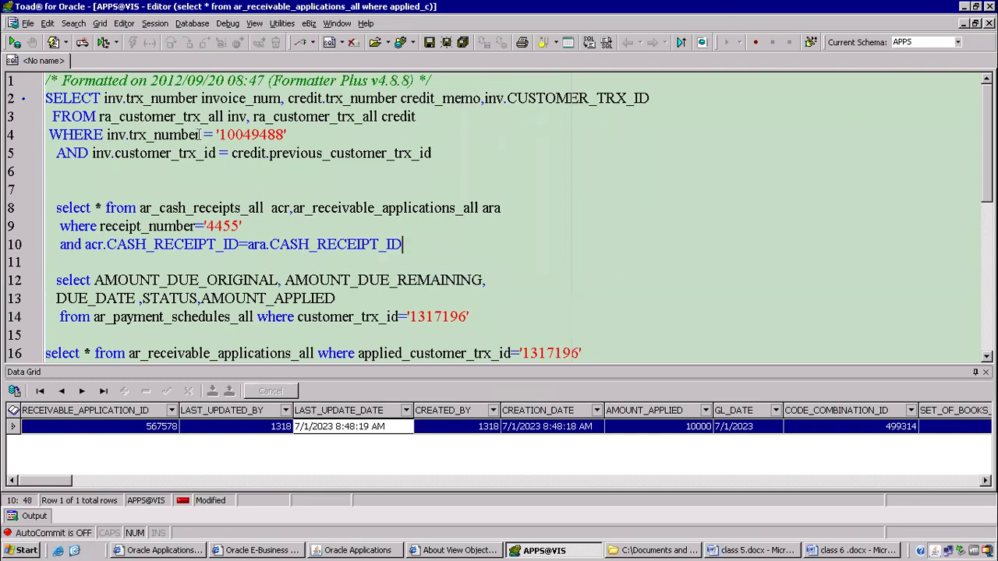
Add ra_customer_trx_all with alias rct to the FROM list on line 8.
click(523, 201)
text(,ra)
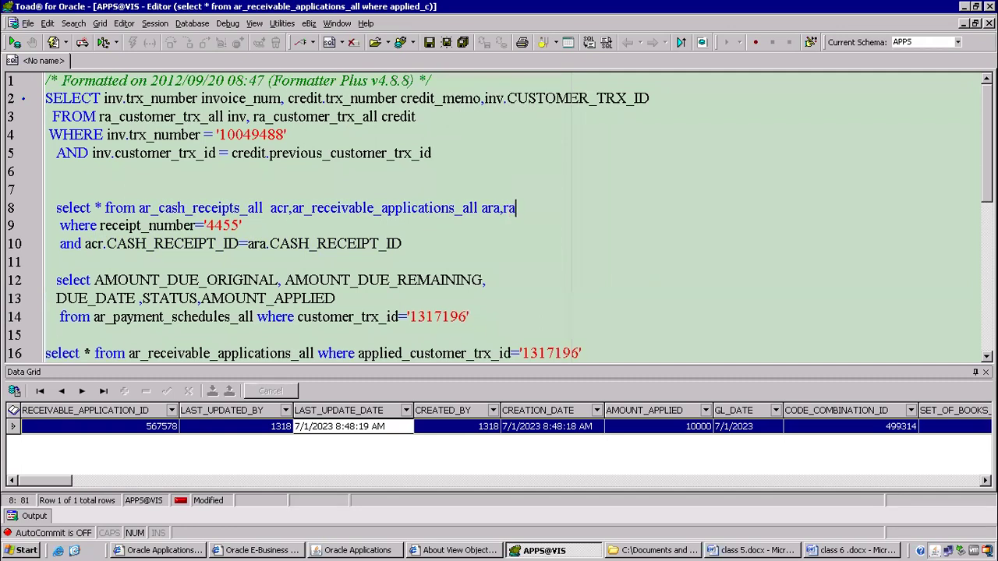
text(_customer_trx)
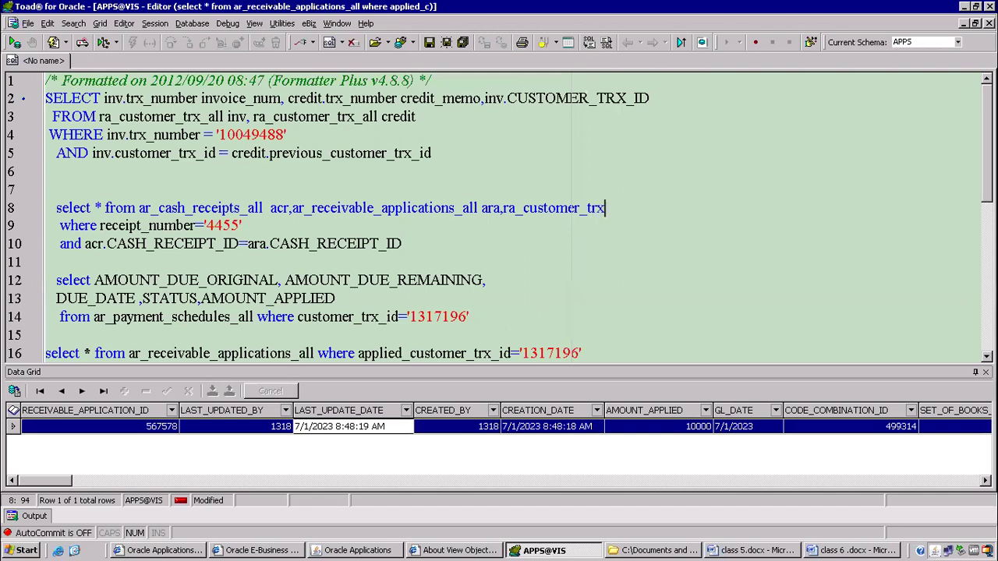
text(_all rct)
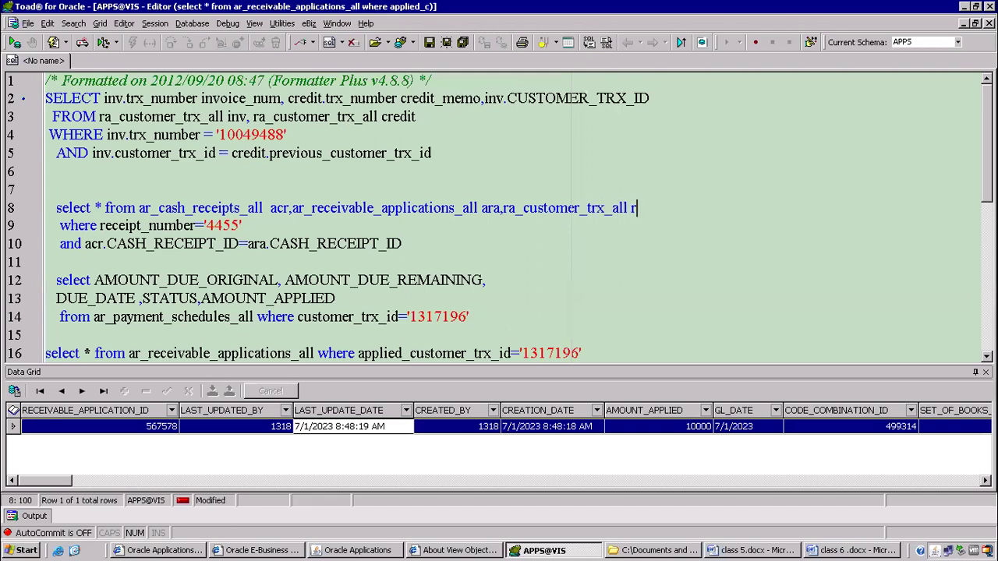
Add 'and rct.CUSTOMER_TRX_ID=ara.APPLIED_CUSTOMER_TRX_ID' and run the three-table query with F9.
click(402, 243)
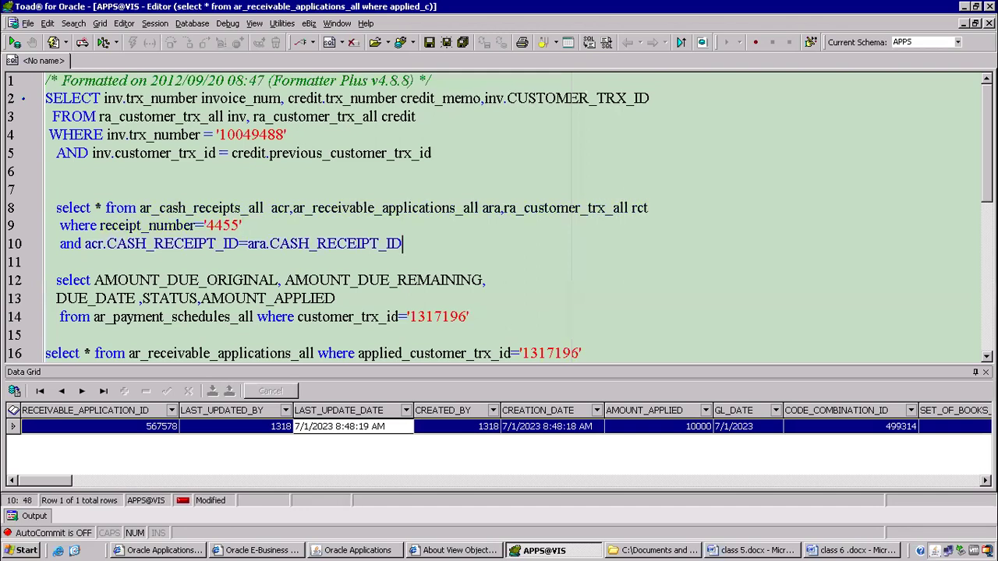
key(Return)
text(and )
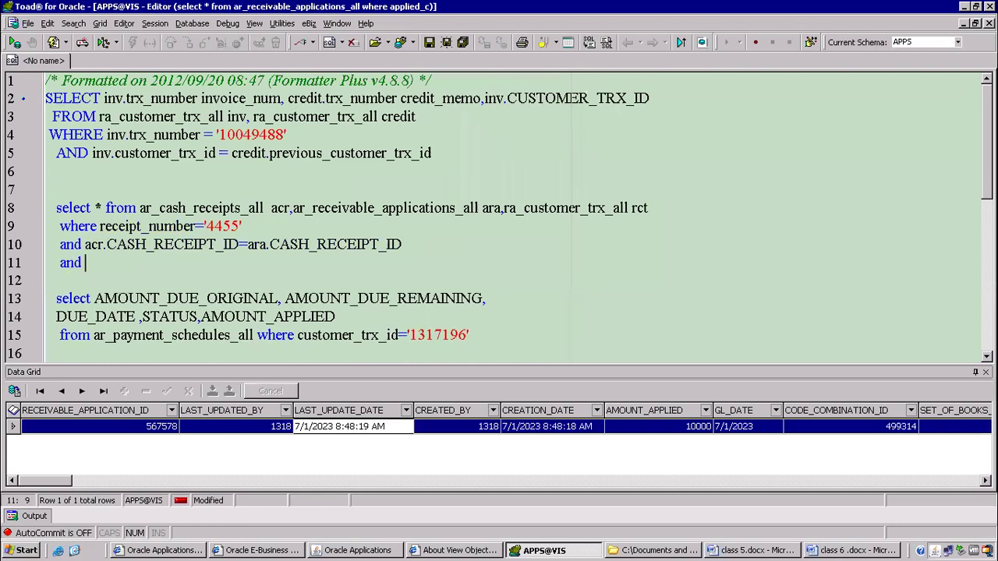
text(rct.)
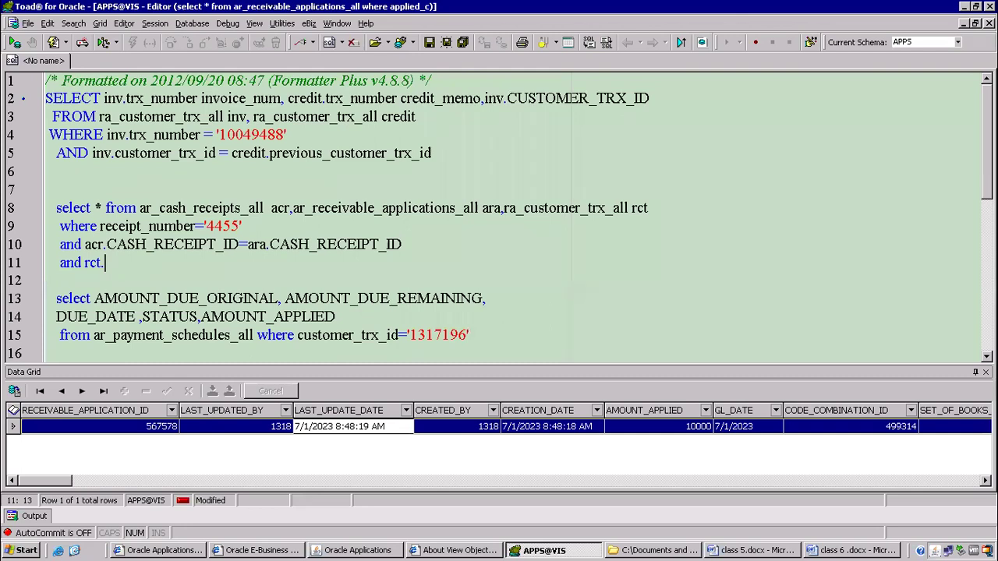
text(cu)
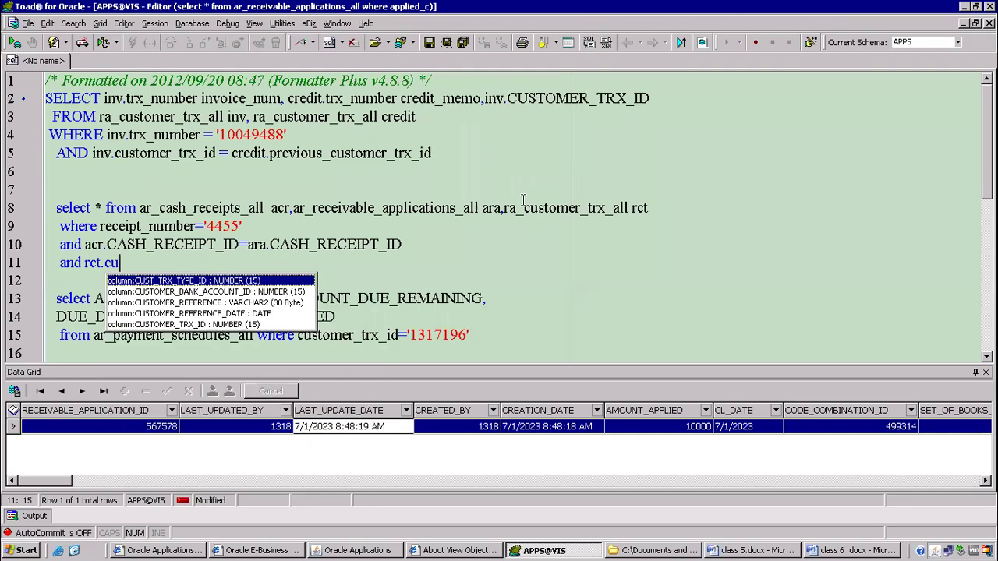
key(Down)
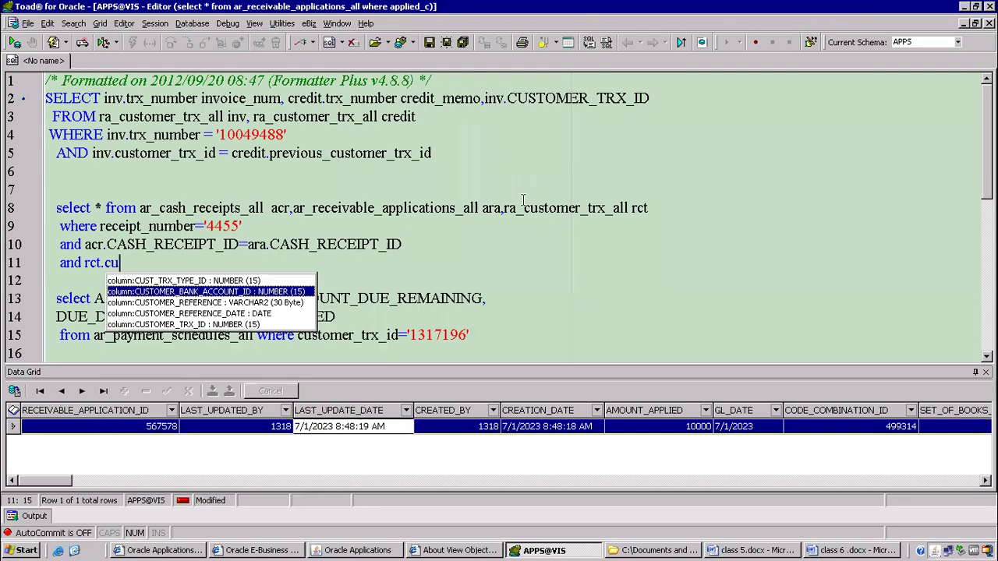
key(Down)
key(Down)
key(Down)
key(Return)
text(=)
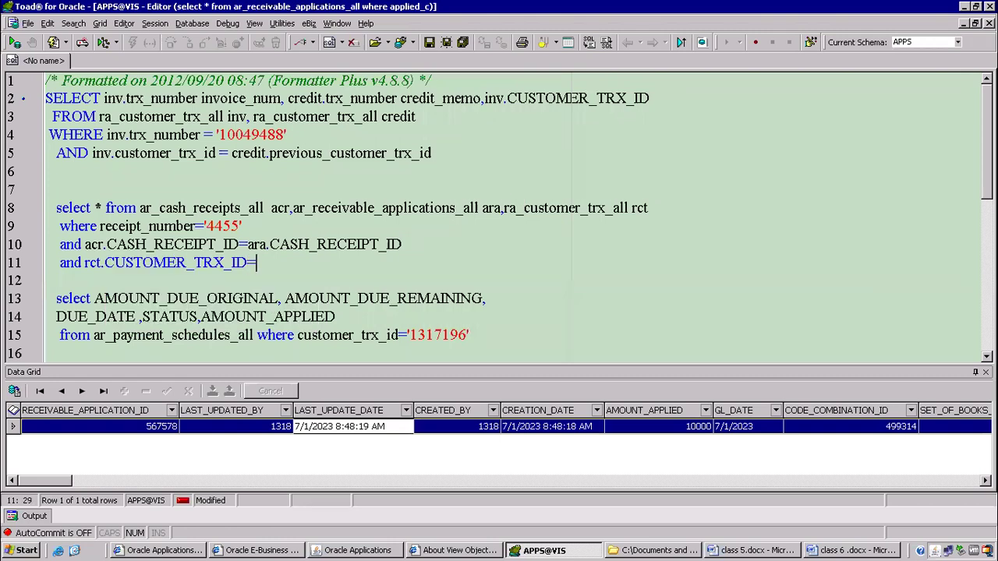
text(ara.)
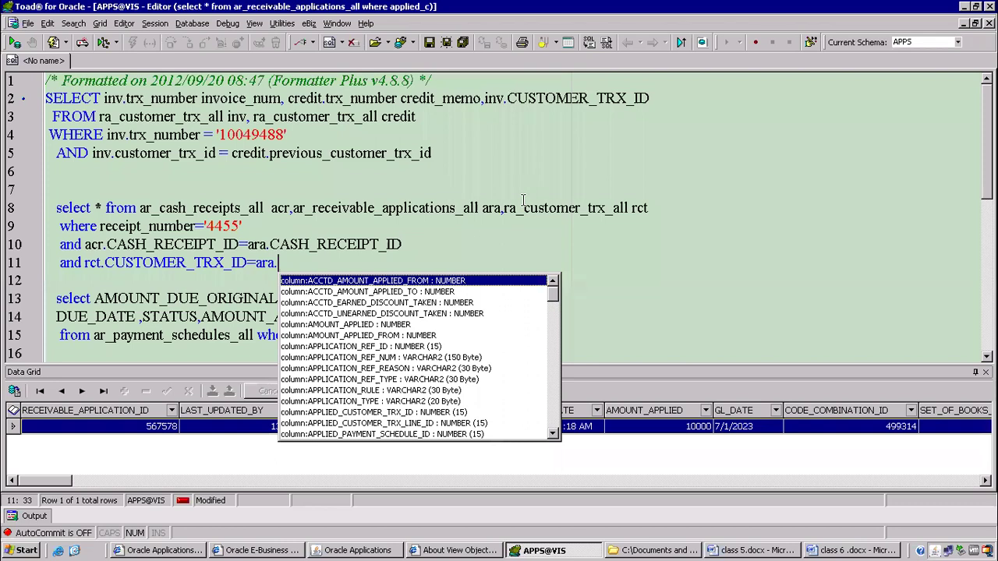
double_click(357, 412)
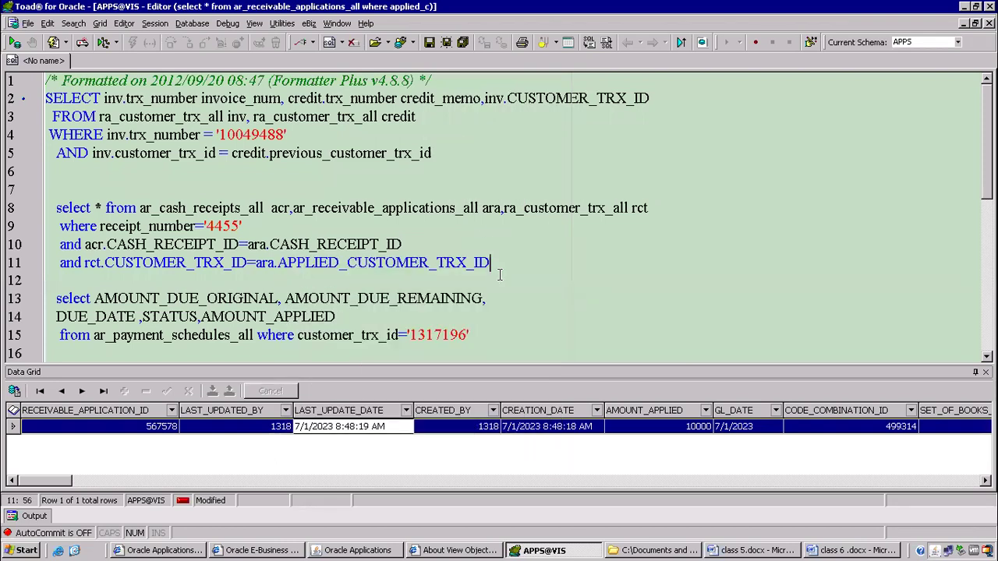
key(F9)
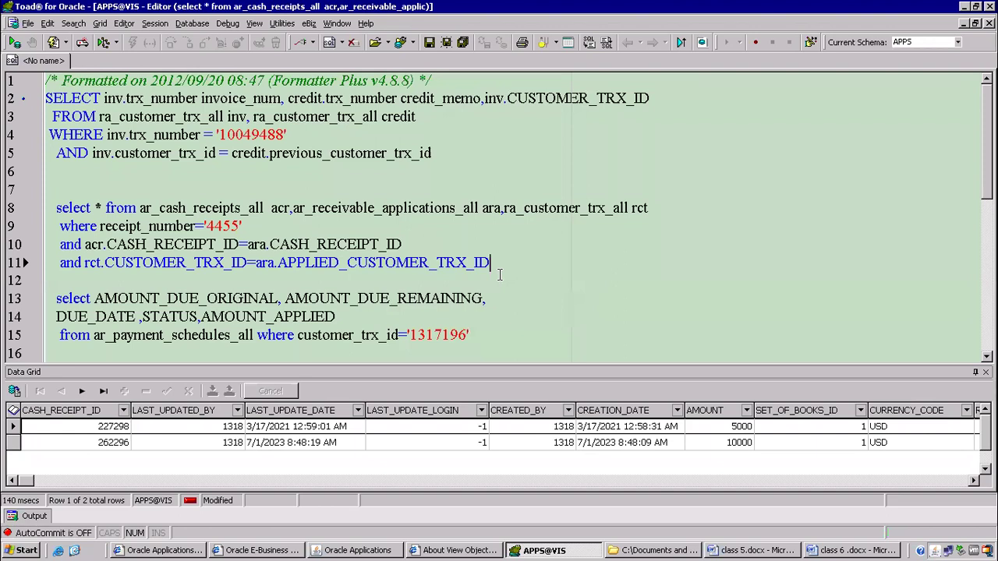
Replace * with rct.TRX_NUMBER, acr.RECEIPT_NUMBER, acr.RECEIPT_DATE and move FROM to its own line.
click(103, 208)
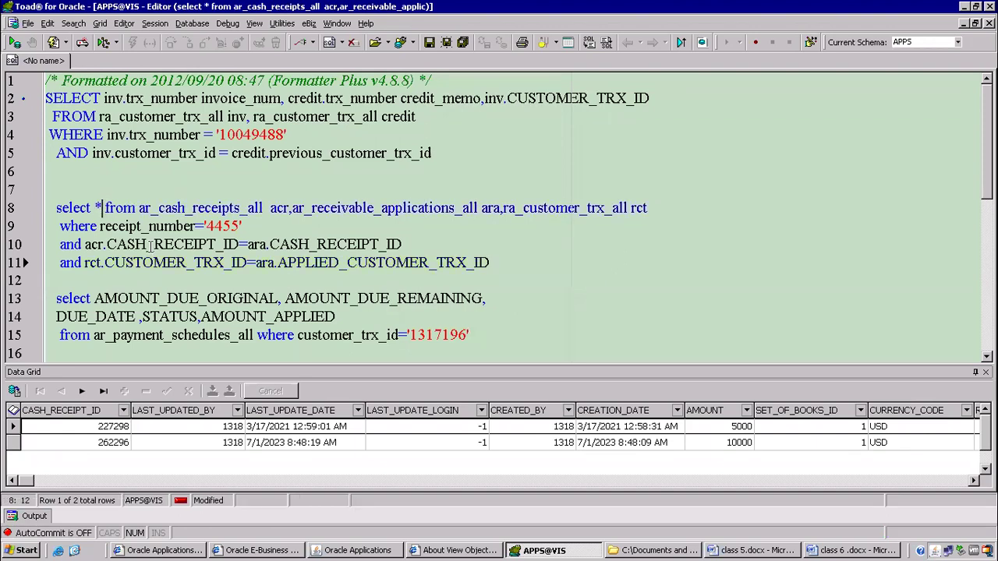
key(BackSpace)
text(rct.)
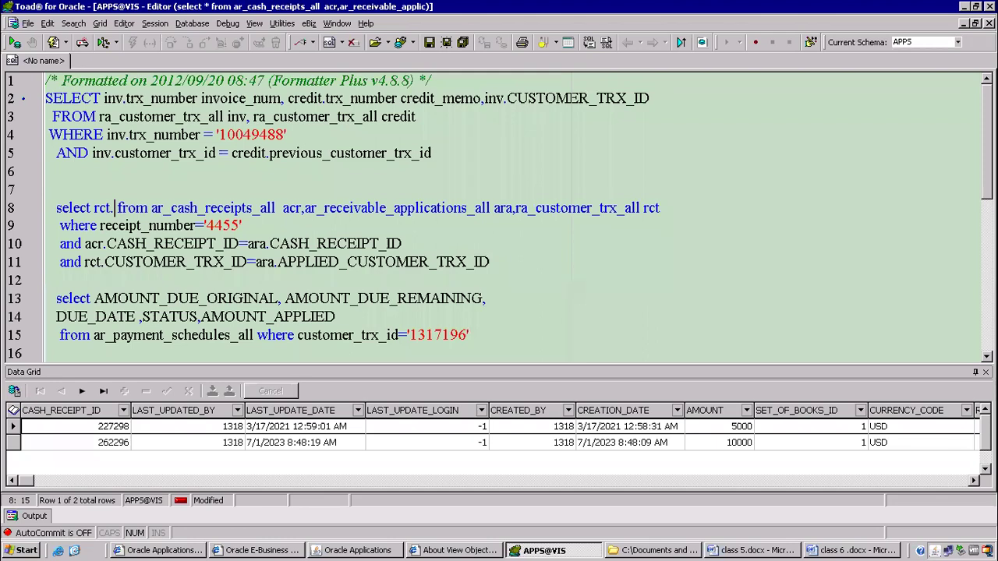
text(trx)
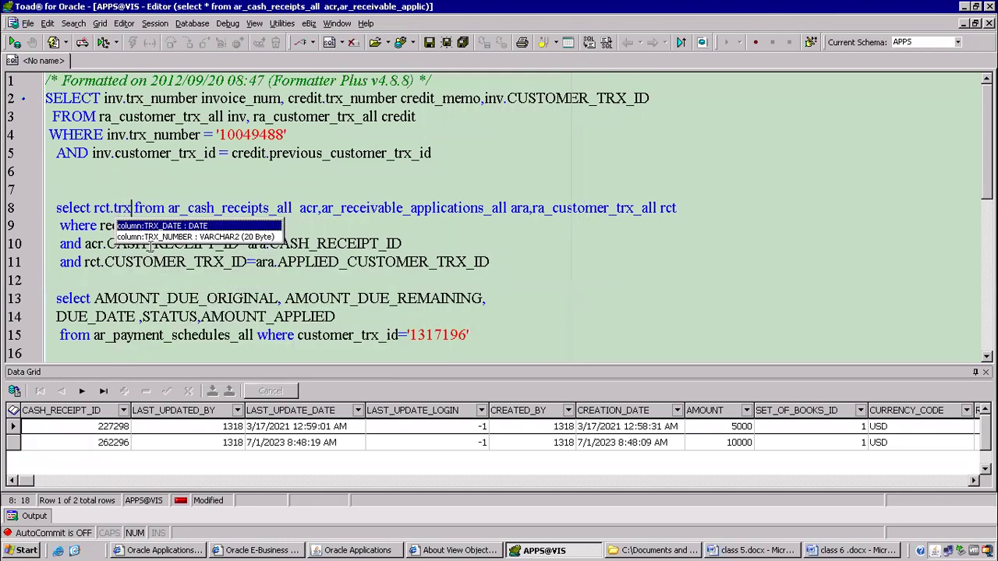
key(Down)
key(Return)
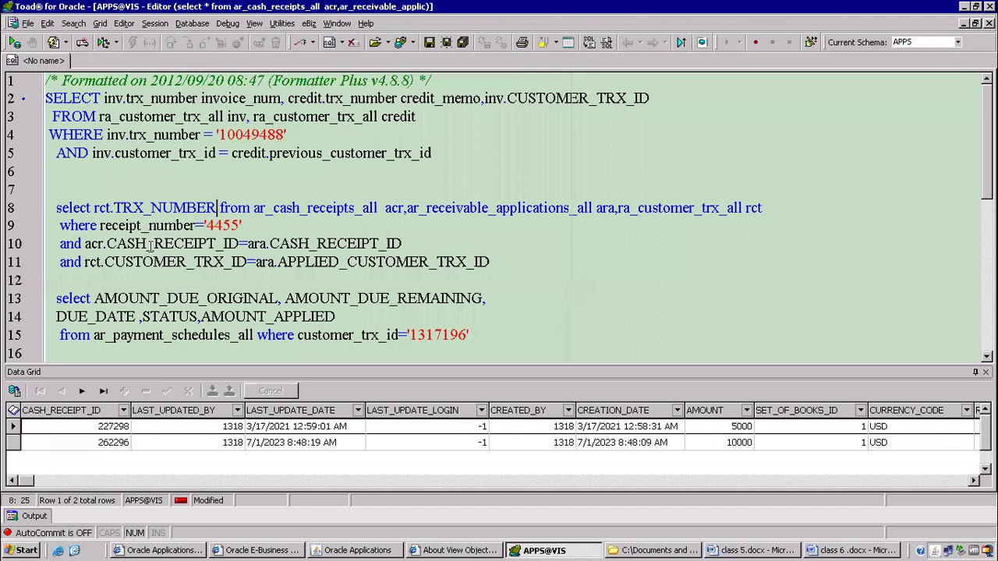
text(,a)
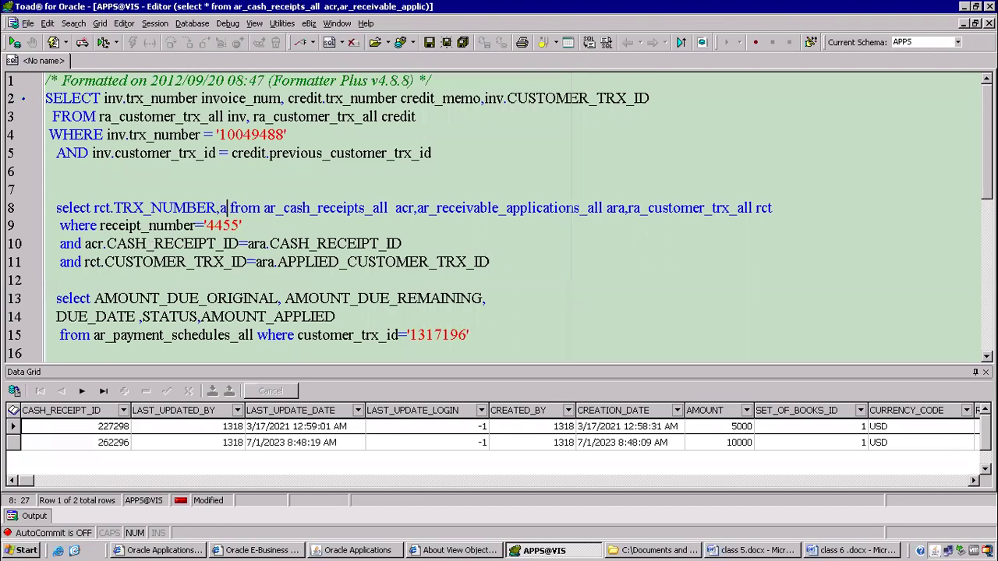
text(cr.rec)
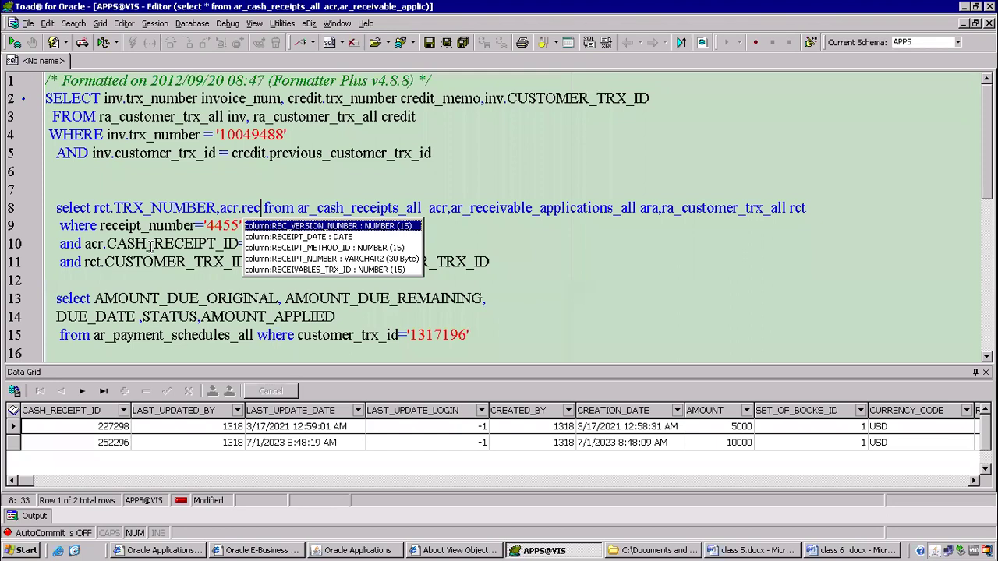
key(Down)
key(Down)
key(Down)
key(Down)
key(Up)
key(Return)
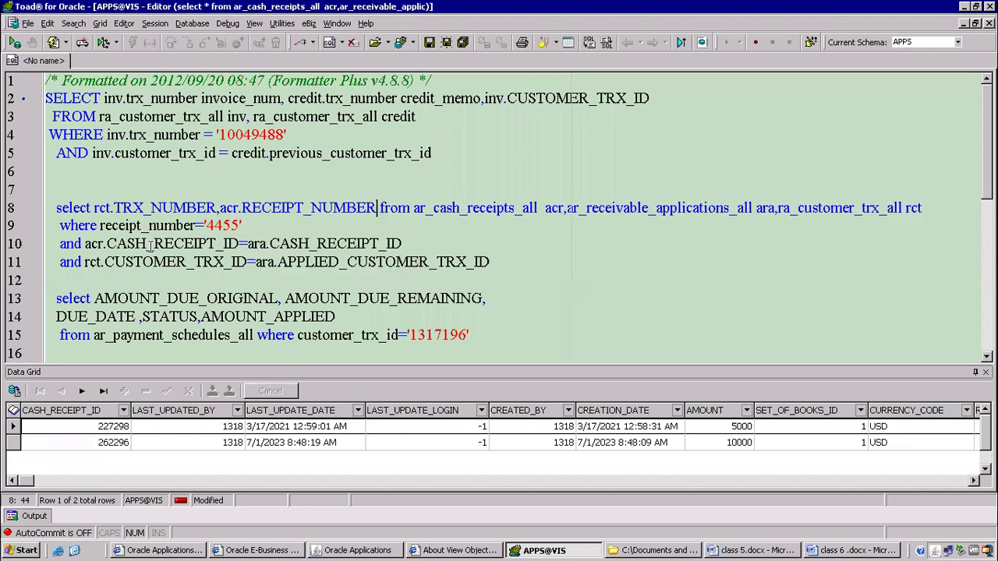
text(,)
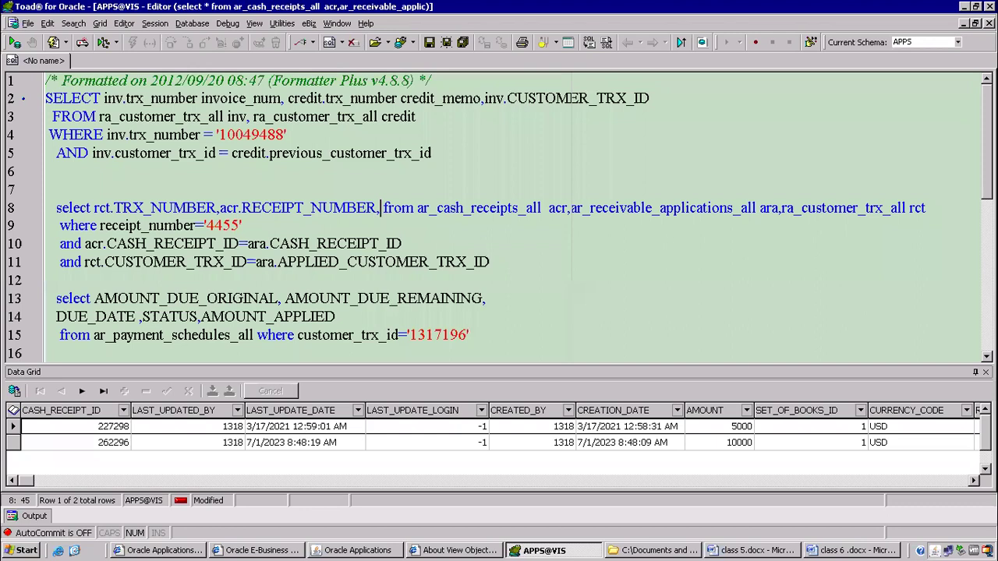
text(acr.)
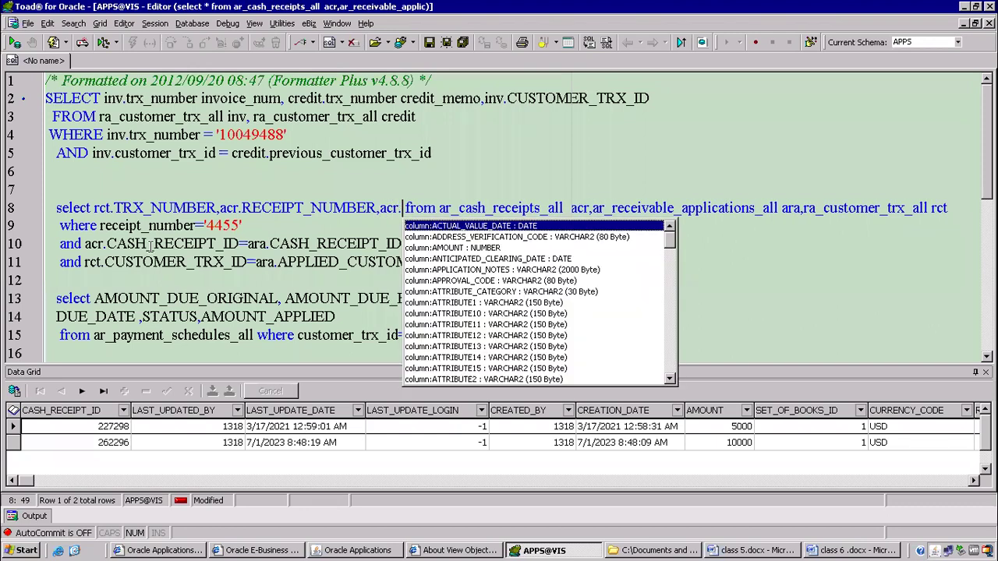
text(re)
key(Down)
key(Return)
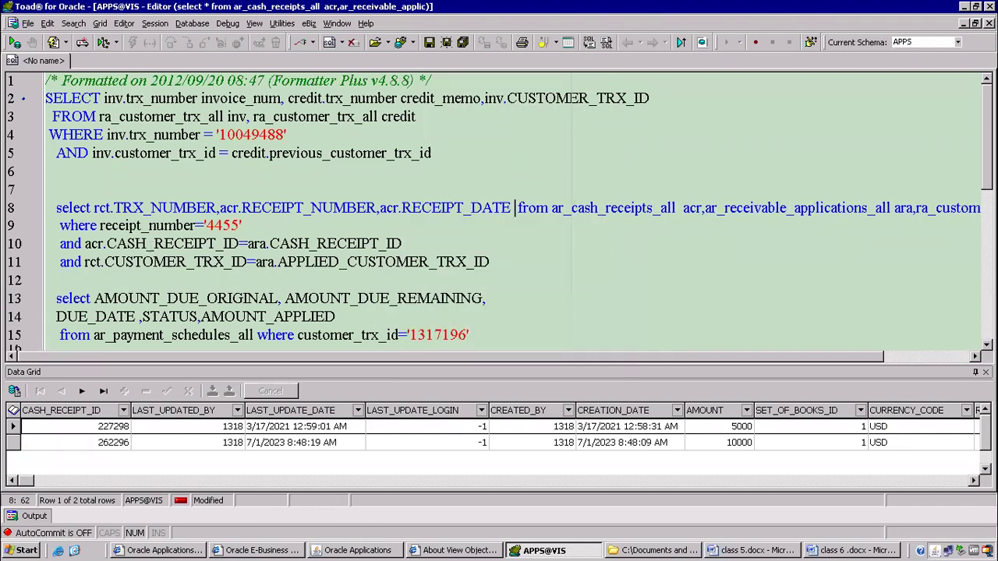
key(Return)
Run the trimmed receipt 4455 query with F9.
scroll(160, 277, down, 3)
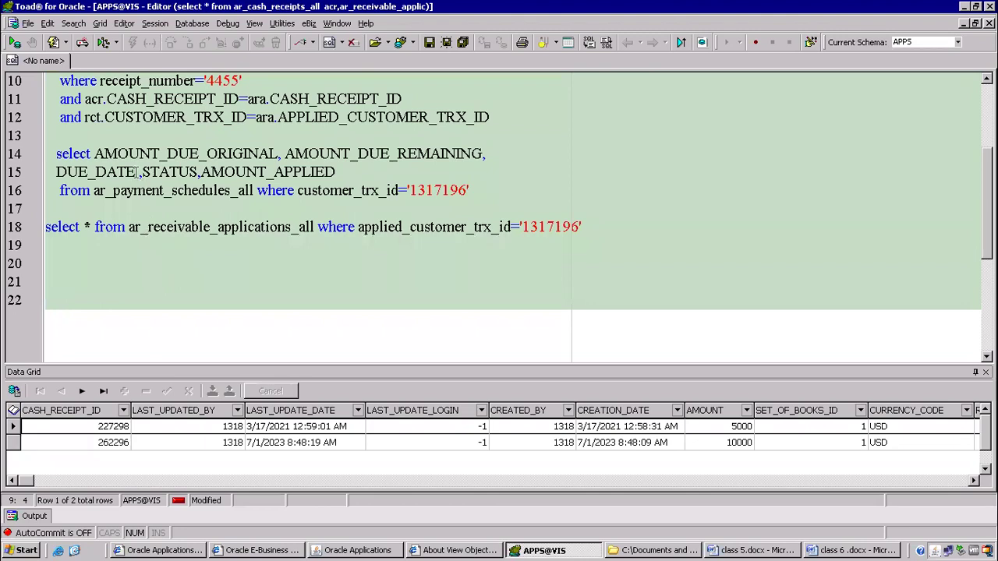
click(153, 227)
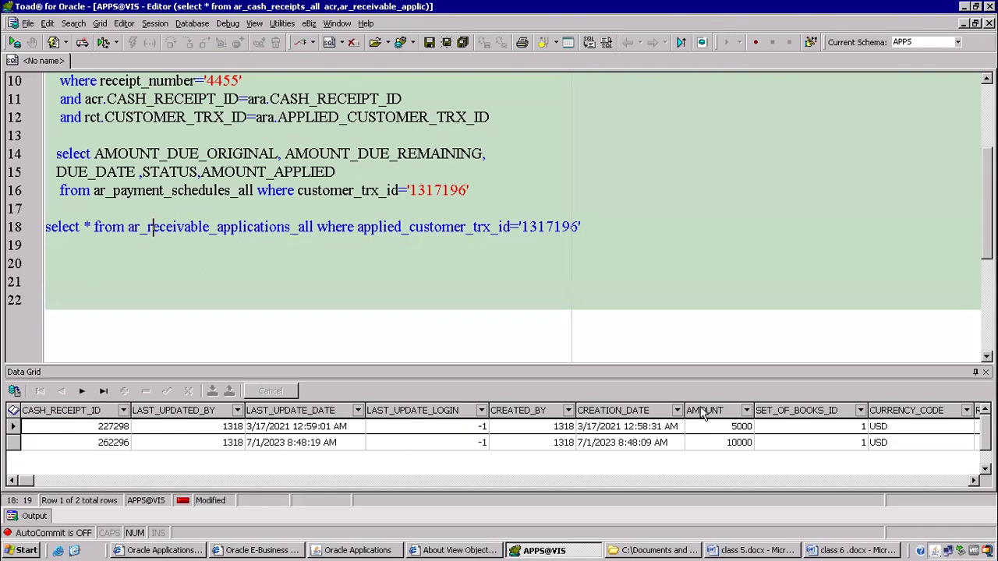
scroll(322, 263, up, 2)
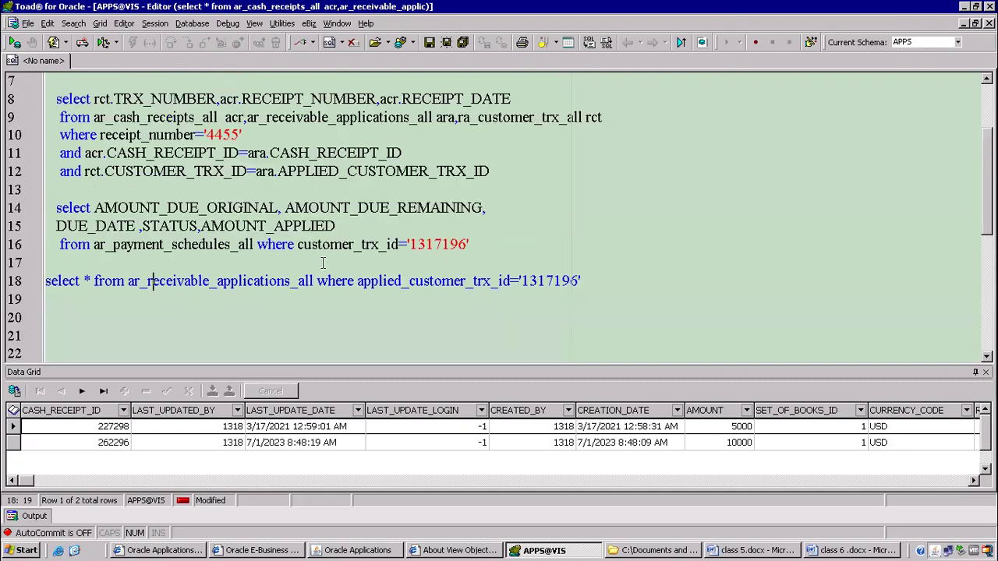
click(271, 190)
key(F9)
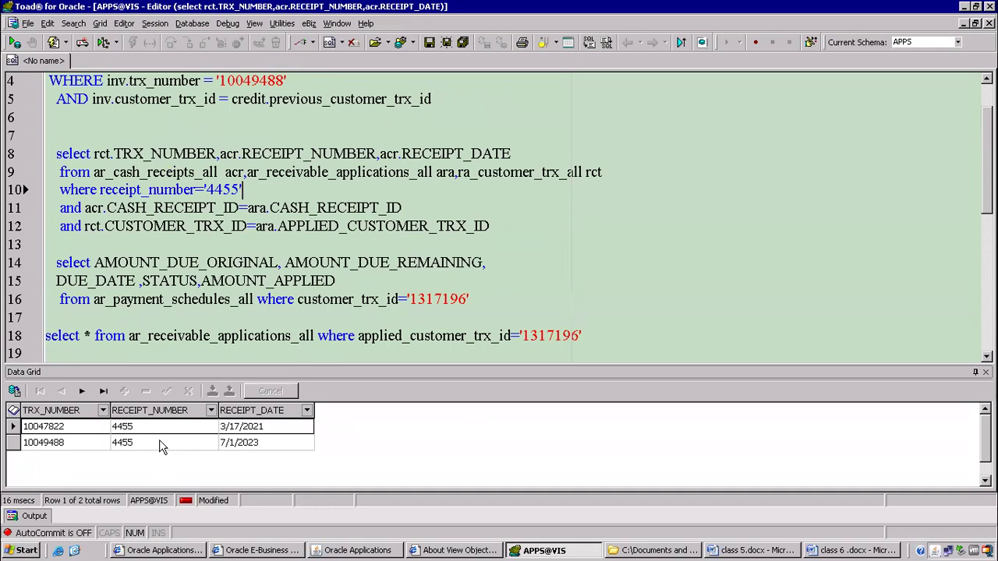
Inspect the invoice 10049488 result row, then review the payment schedules query on lines 14–16.
click(226, 447)
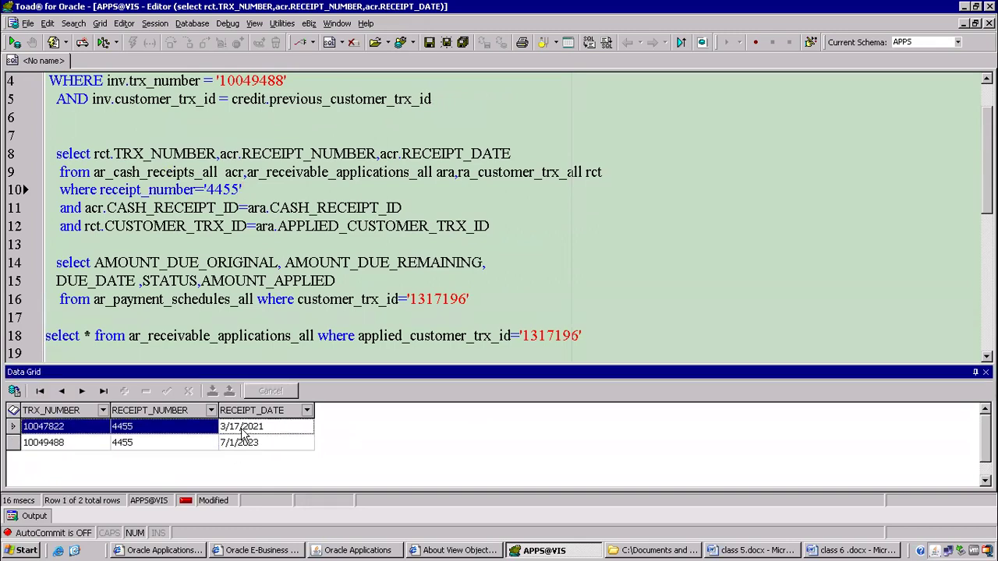
click(129, 448)
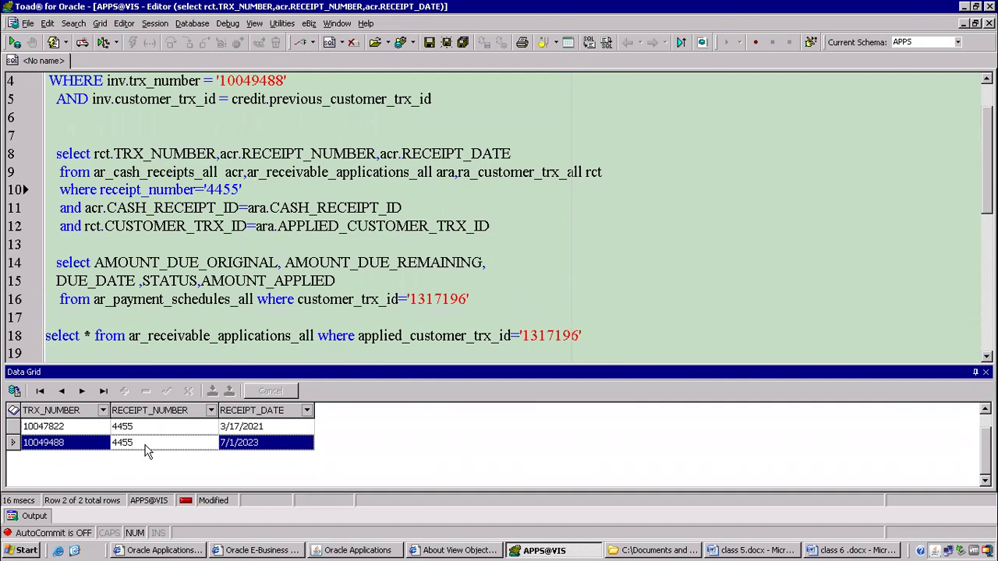
click(361, 274)
click(502, 300)
drag(255, 299, 47, 263)
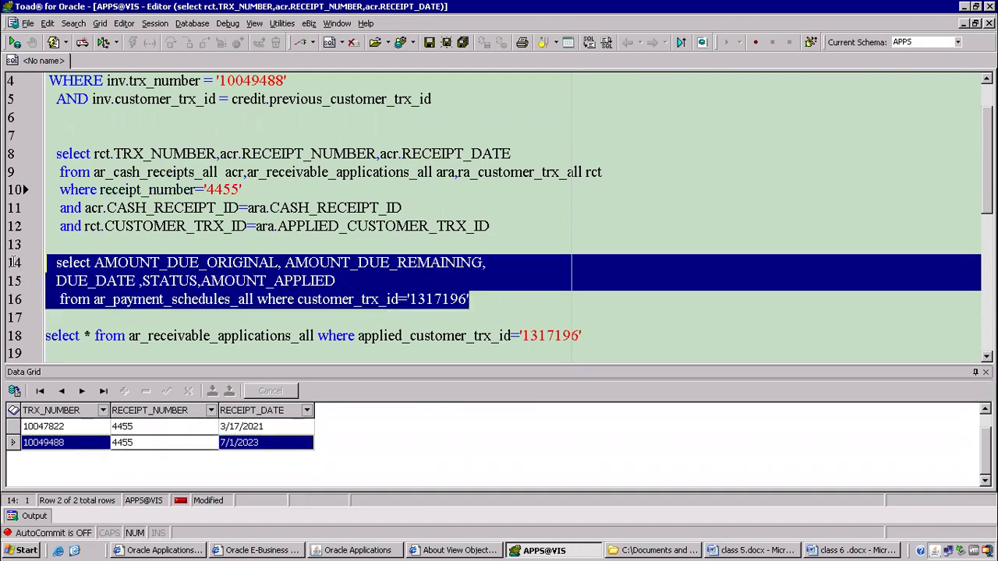
click(175, 207)
scroll(315, 240, down, 3)
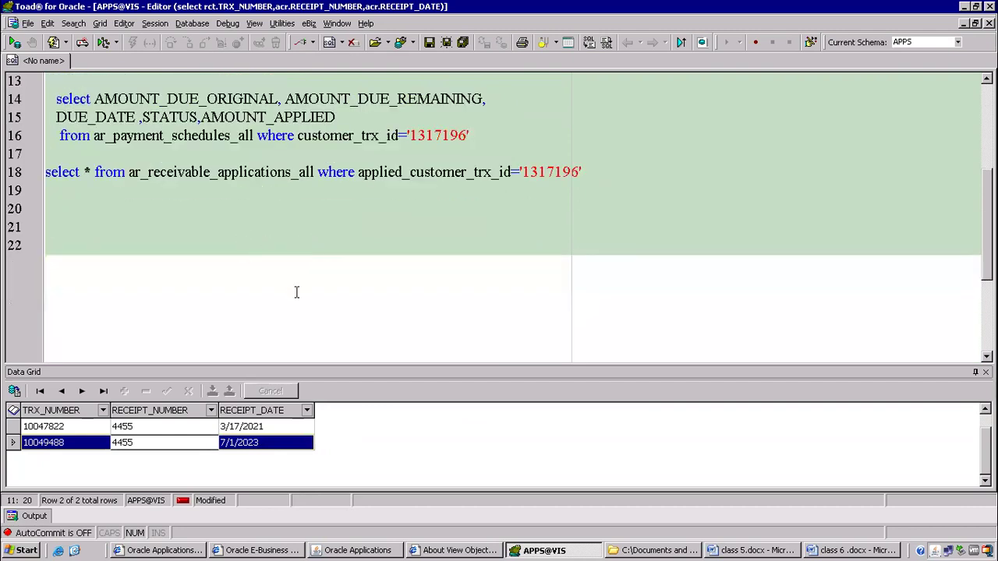
Type 'join between ar invoice and ar receipt' below 'receipt' in class 6 .docx, then minimise the remote desktop.
click(834, 551)
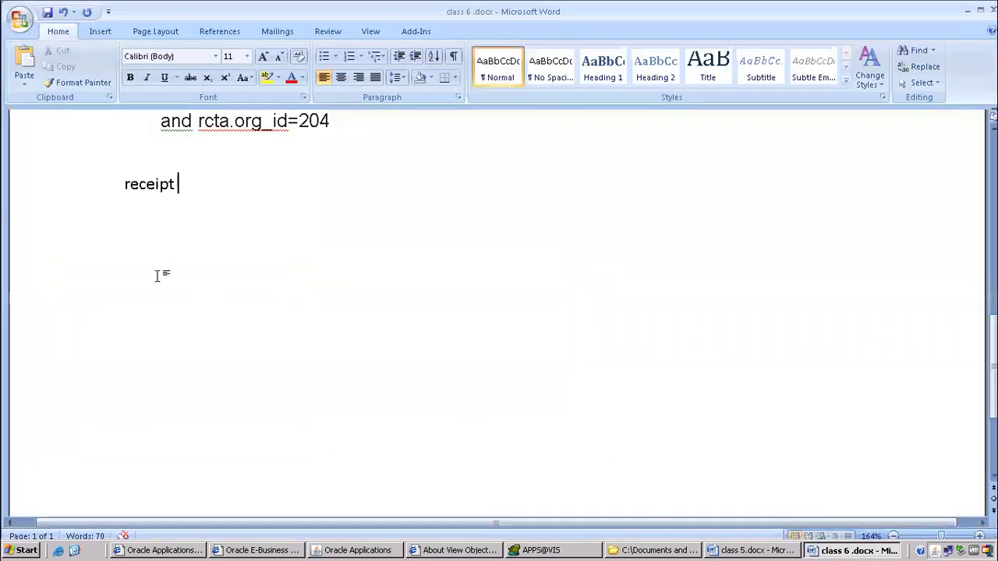
key(Return)
key(Return)
text(join be)
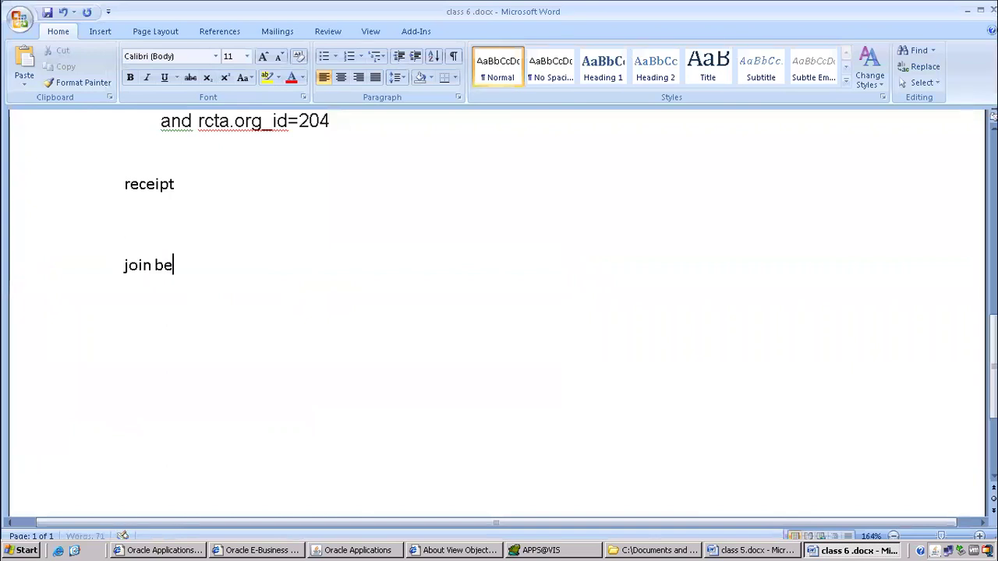
text(tween ar in)
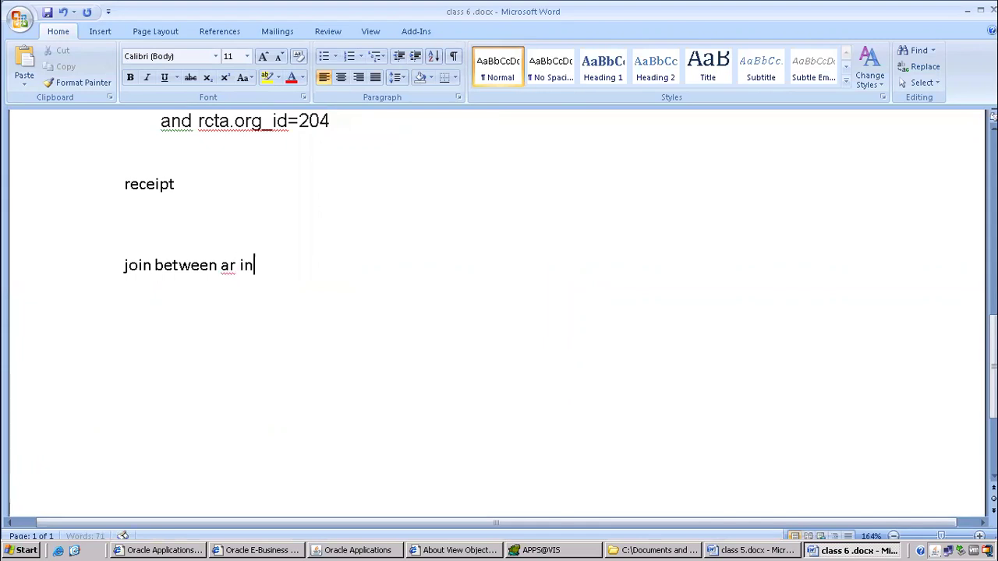
text(voice and ar)
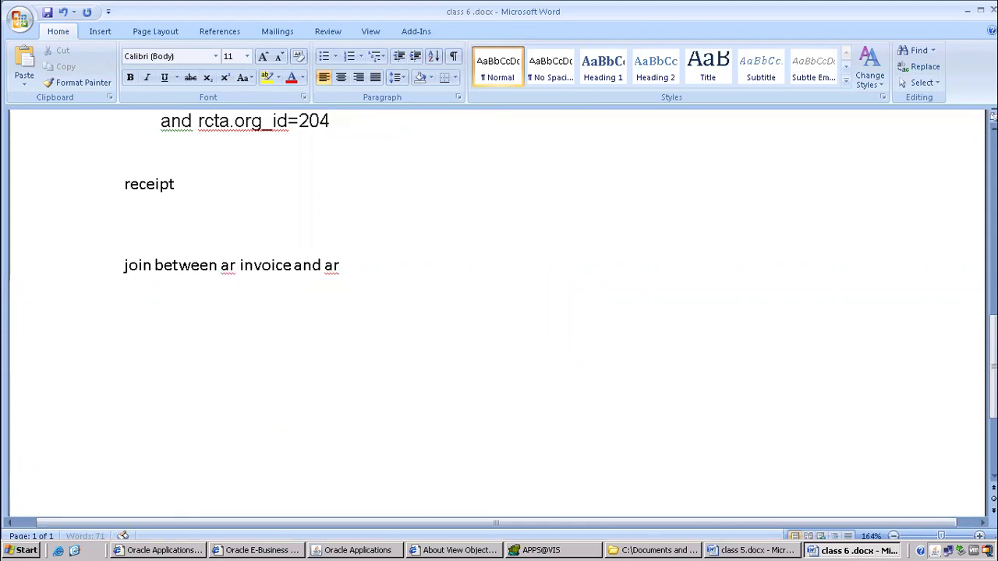
text( receipt)
key(Return)
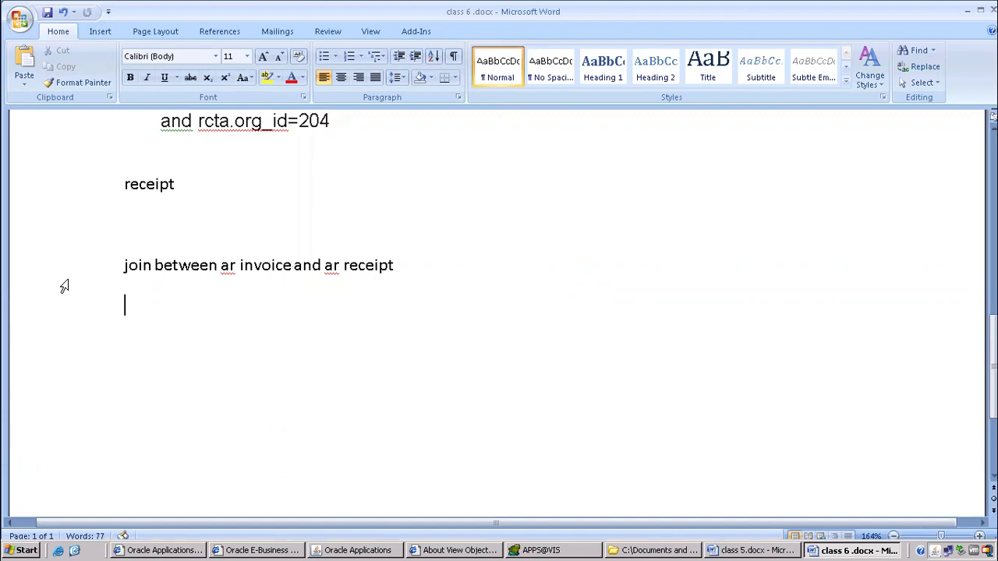
mouse_move(610, 10)
click(647, 8)
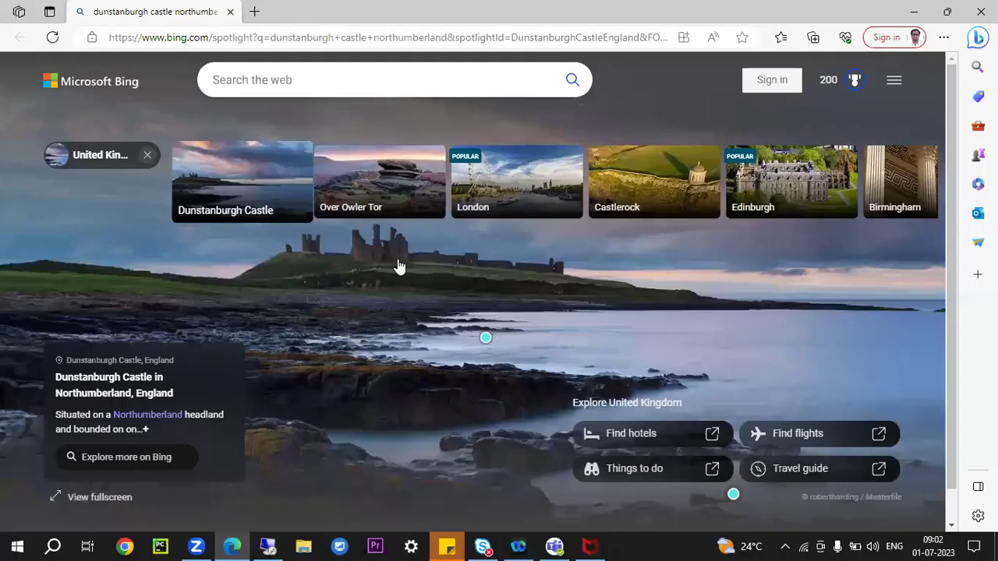
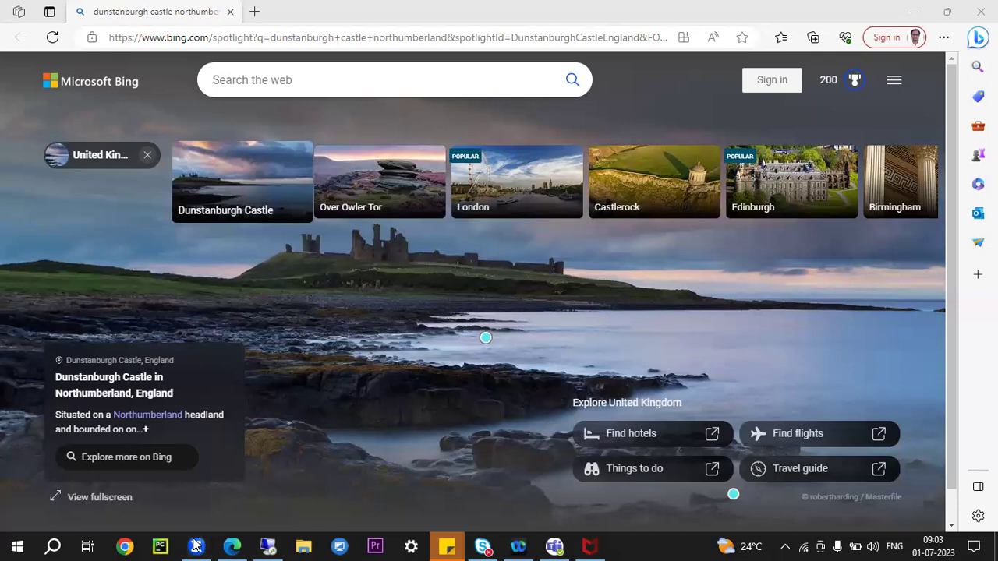
Add 'create accounting' and an indented 'view accounting' line to the Word notes.
click(265, 546)
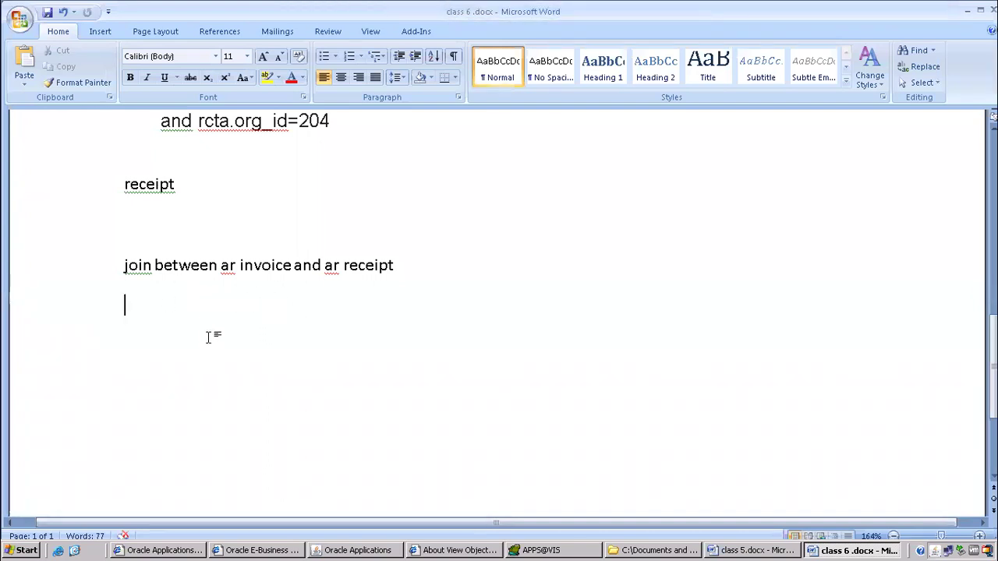
text(create accounting)
key(Return)
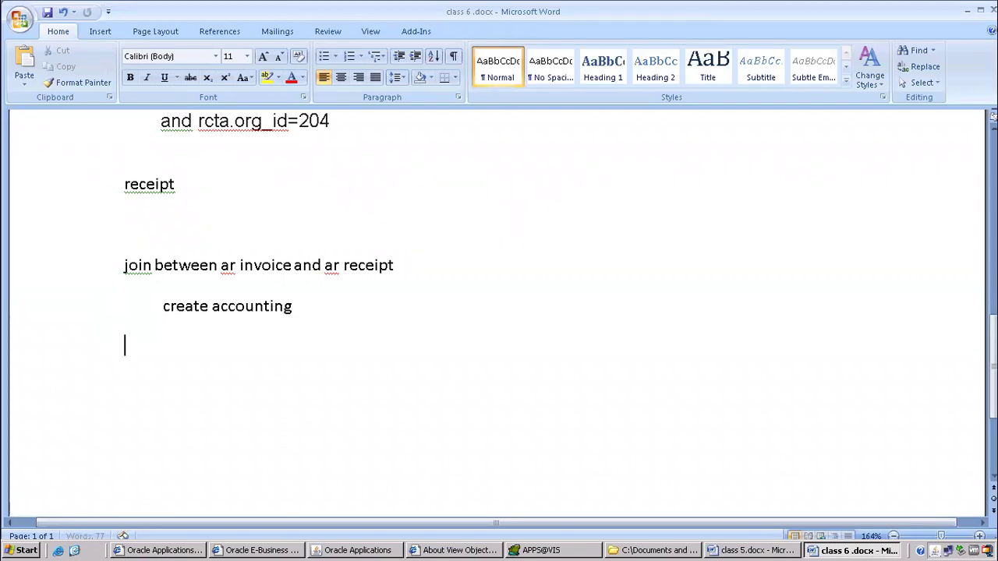
text(view accounting)
key(Return)
key(Up)
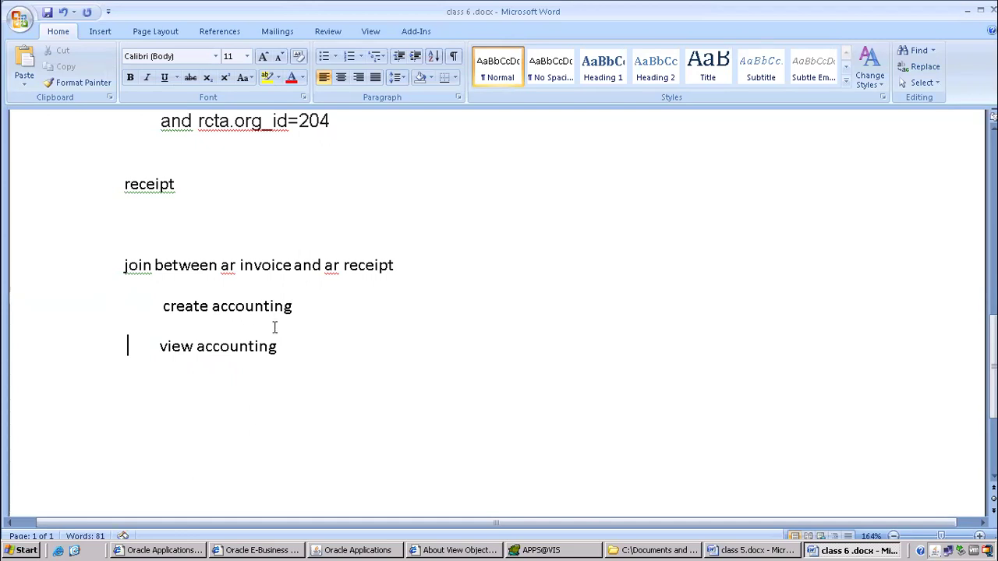
click(368, 545)
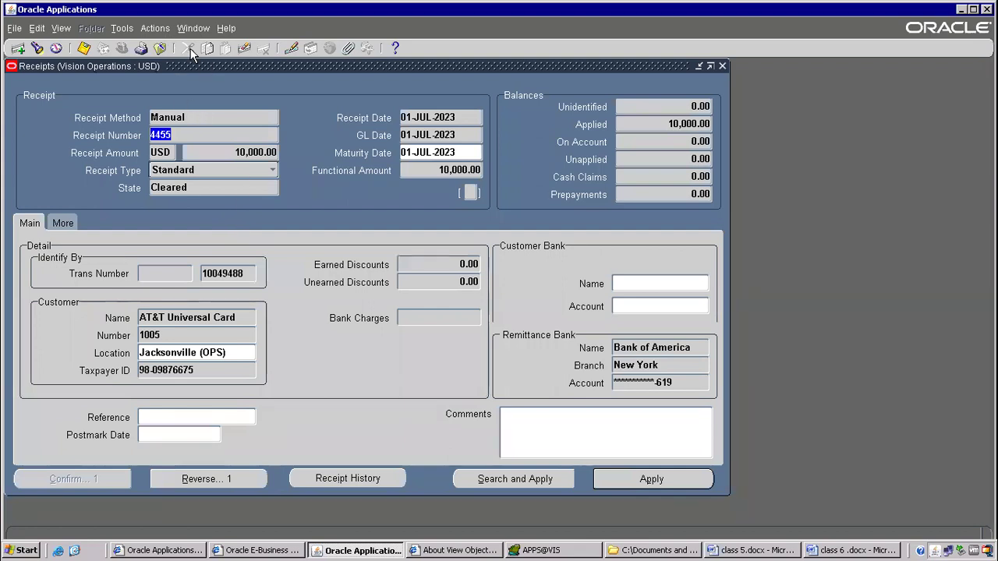
Create final accounting for receipt 4455, then open its View Accounting entries.
click(113, 31)
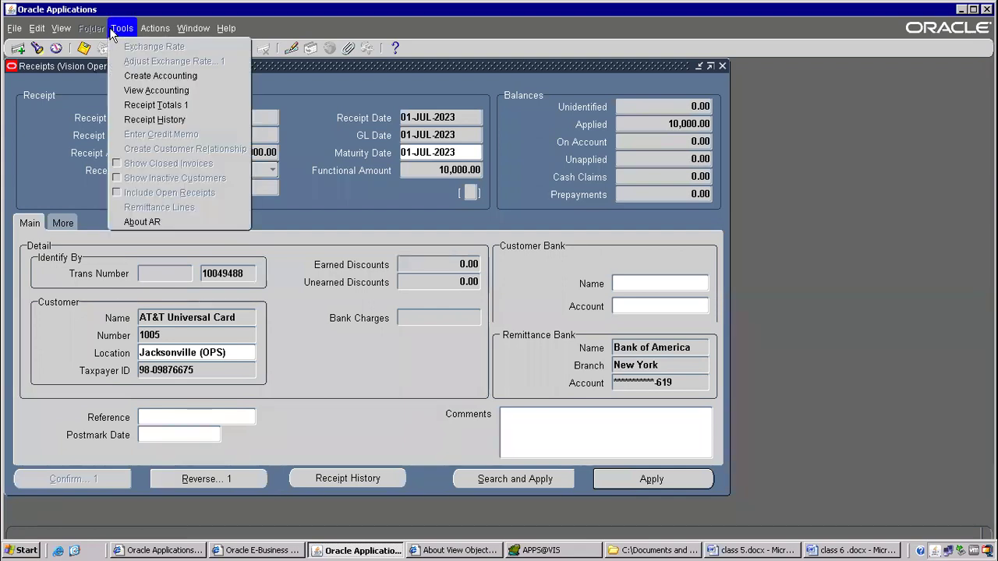
click(157, 75)
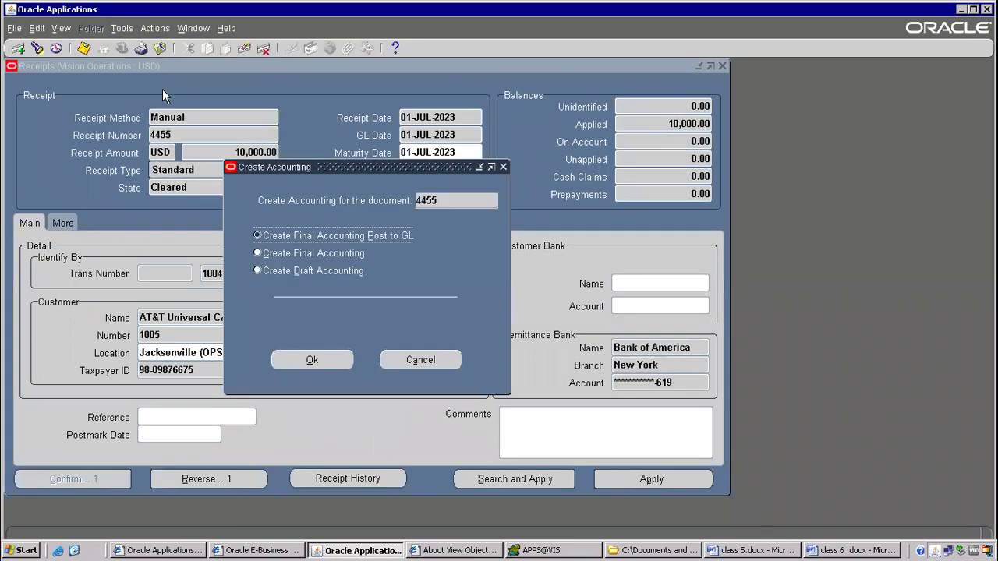
click(324, 256)
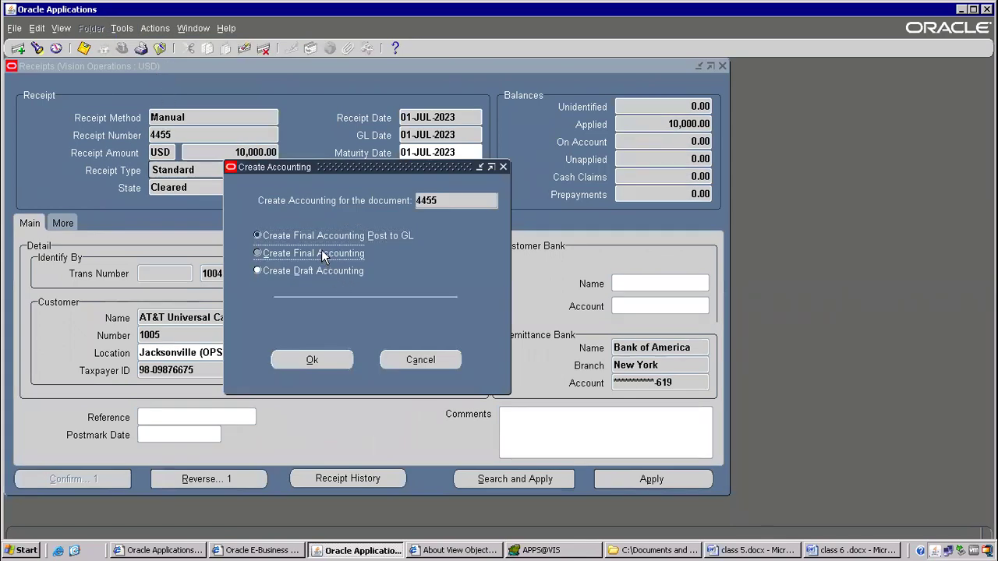
click(283, 274)
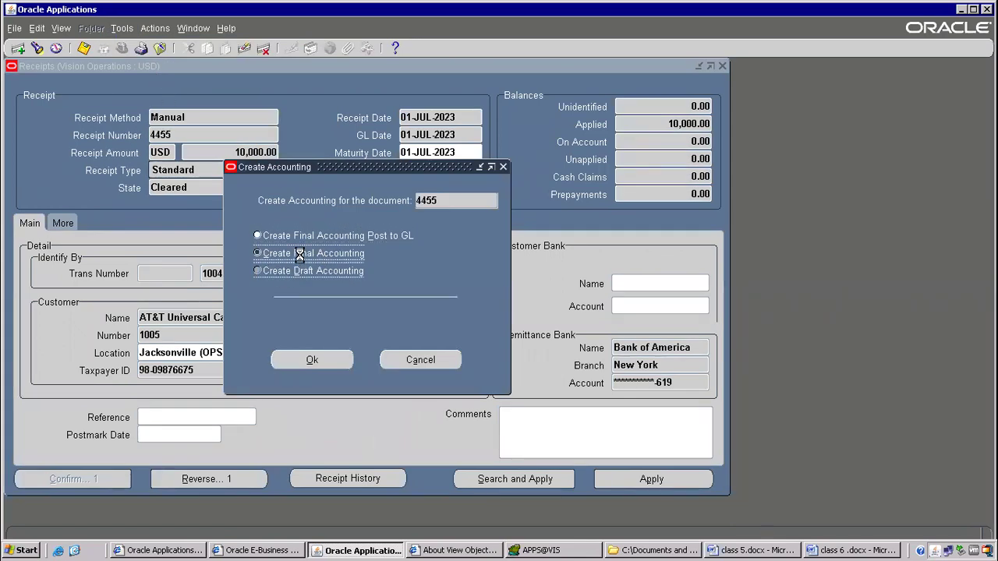
click(300, 255)
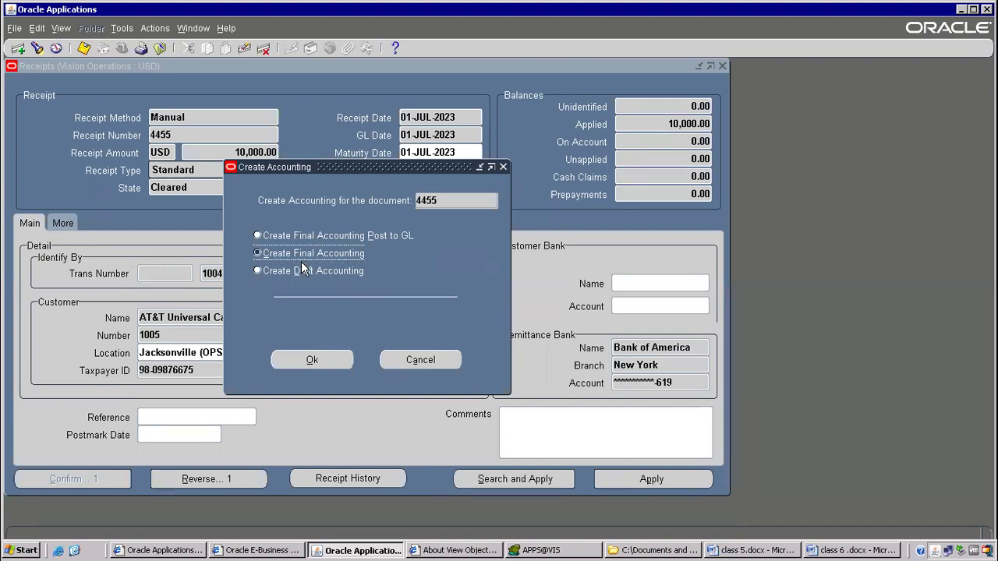
click(306, 271)
click(326, 254)
click(321, 361)
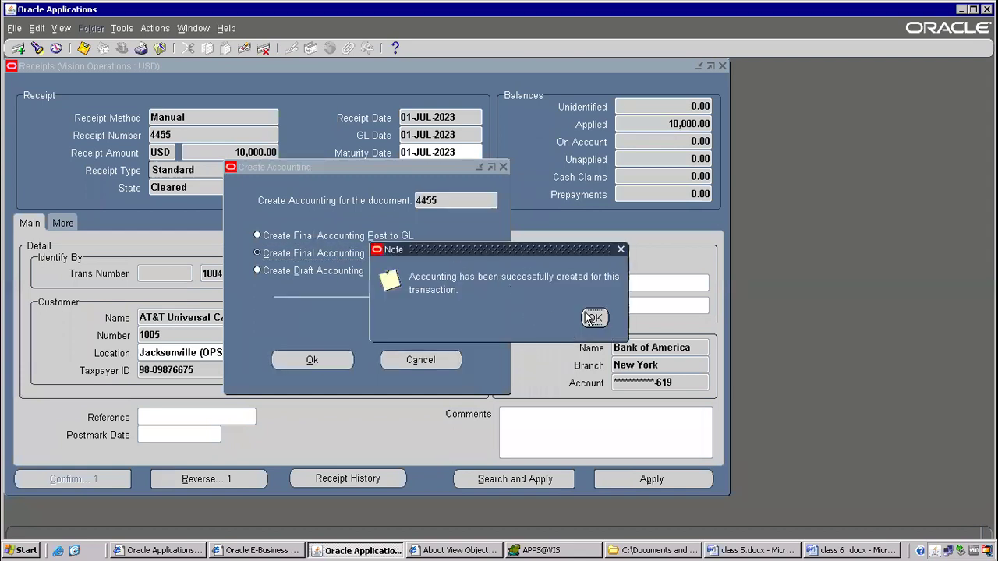
click(592, 317)
click(113, 29)
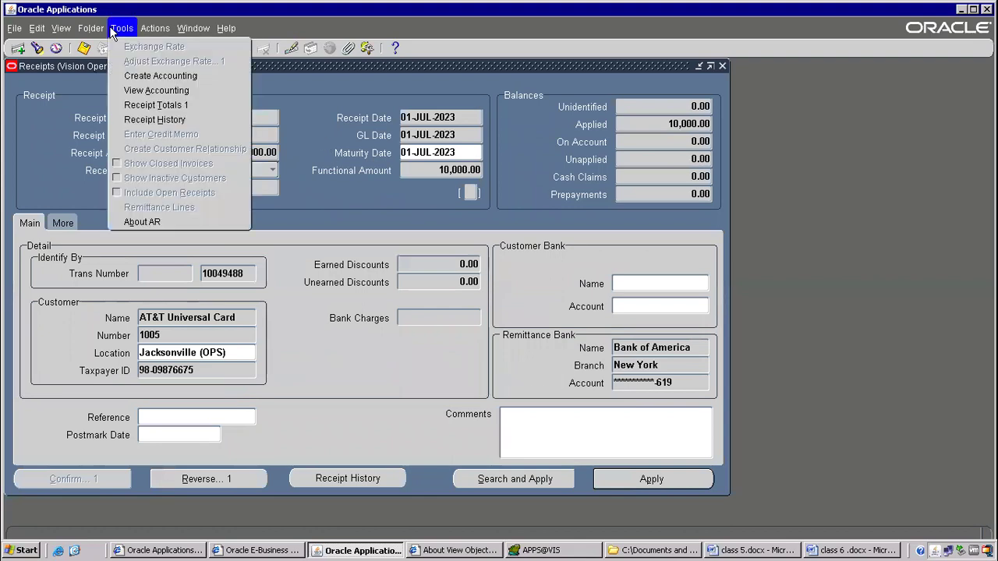
click(156, 91)
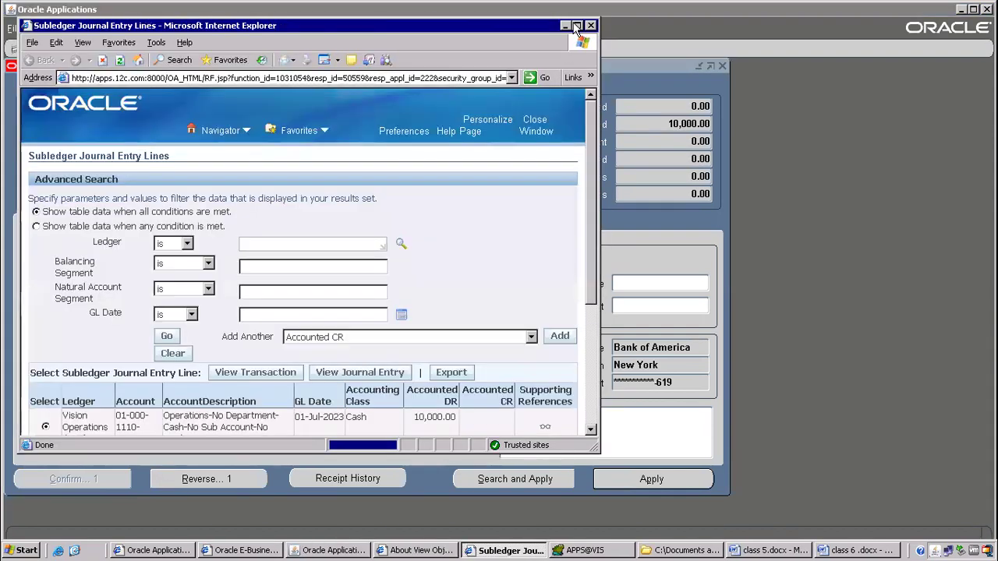
Maximize the journal lines to review the 10,000.00 cash debit and receivable credit.
click(577, 25)
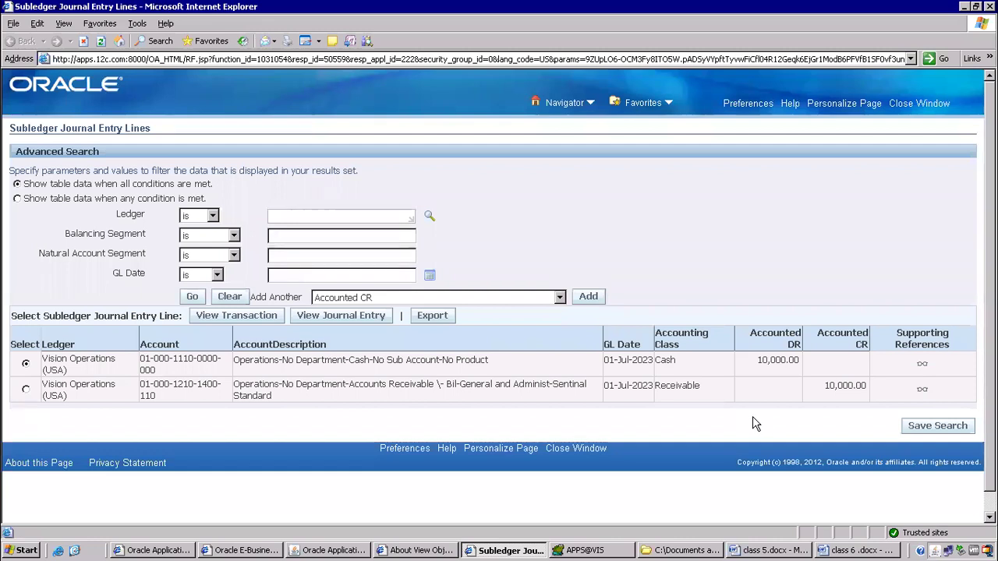
click(842, 544)
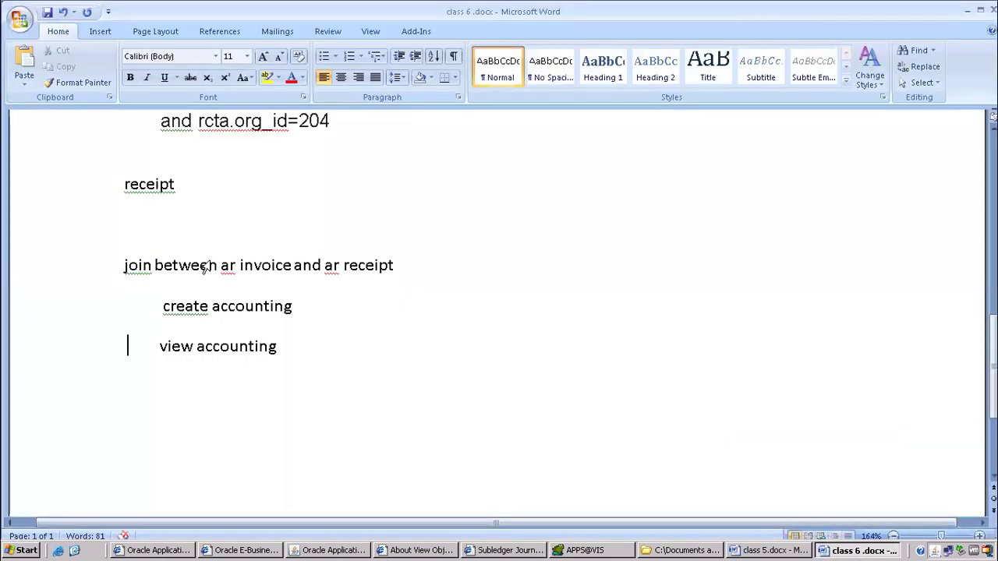
Type 'dr-' and 'cr-' lines below 'view accounting' and check the journal accounts.
scroll(231, 281, up, 10)
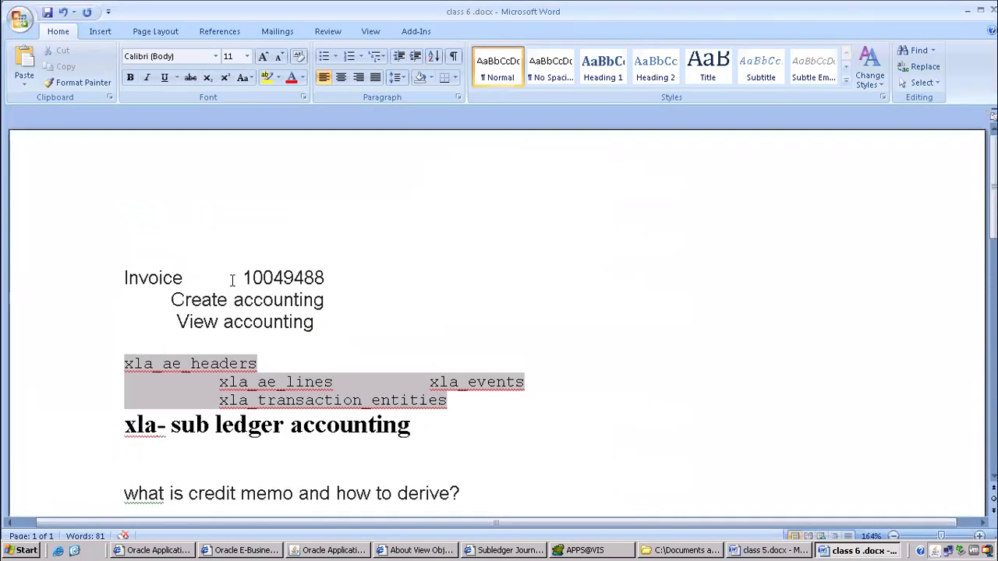
scroll(247, 319, down, 5)
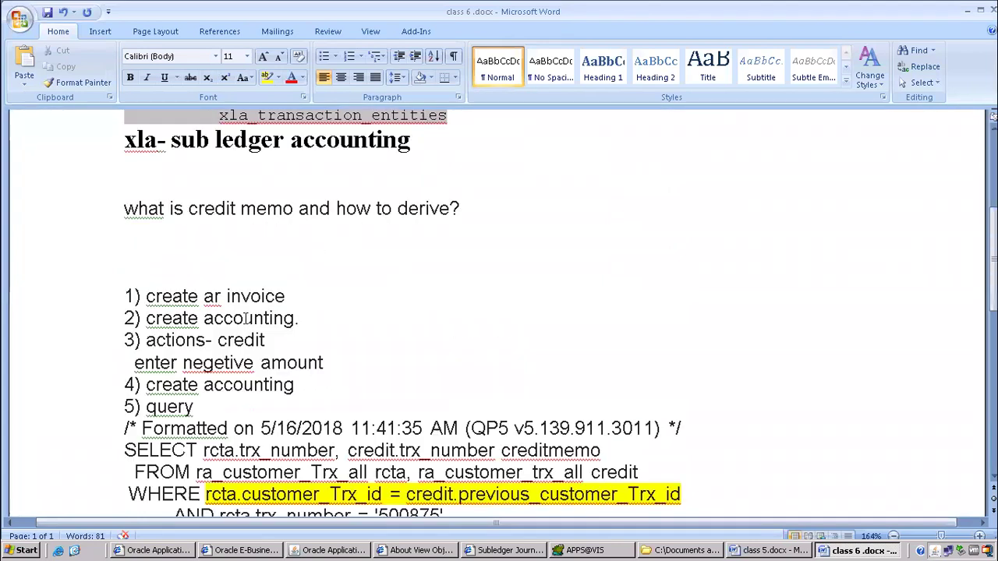
scroll(246, 318, down, 3)
scroll(304, 310, down, 5)
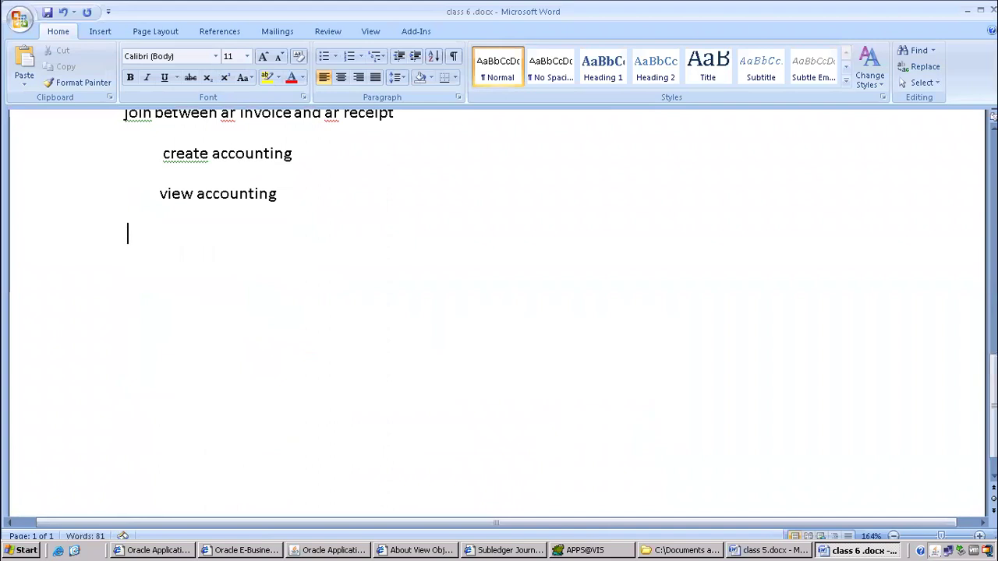
text(dr)
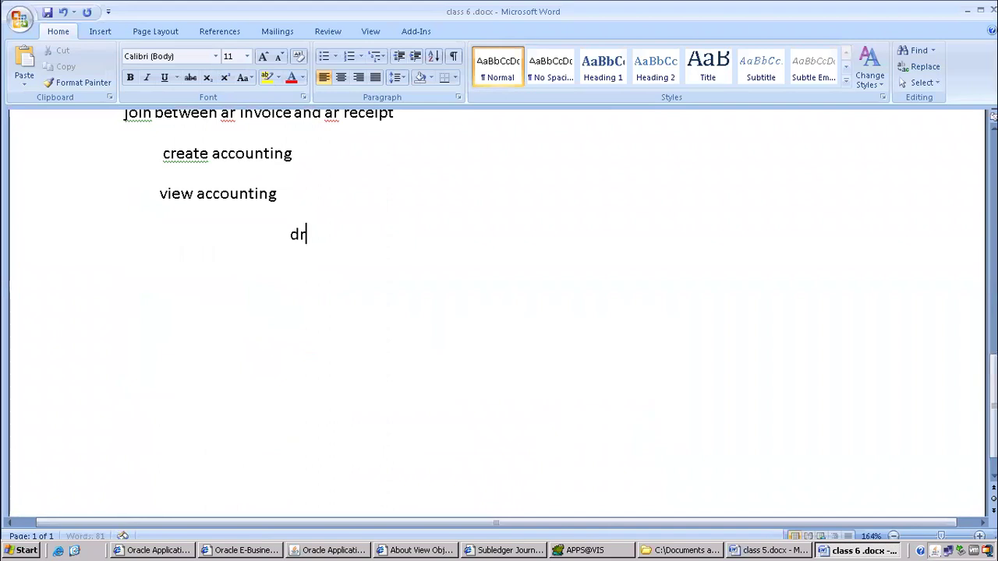
text(-cr)
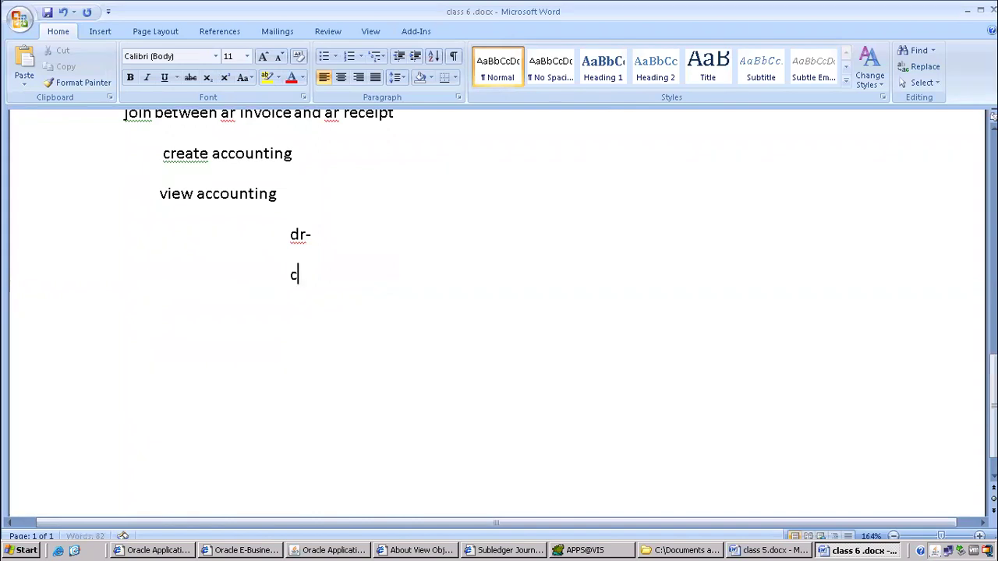
text(-)
key(Up)
key(Up)
key(Down)
key(alt+Tab)
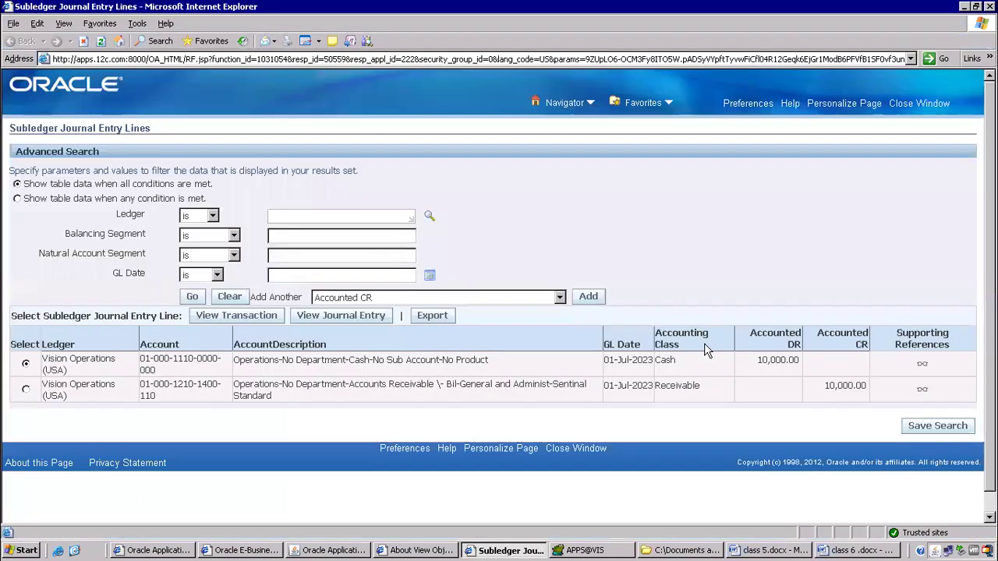
key(alt+Tab)
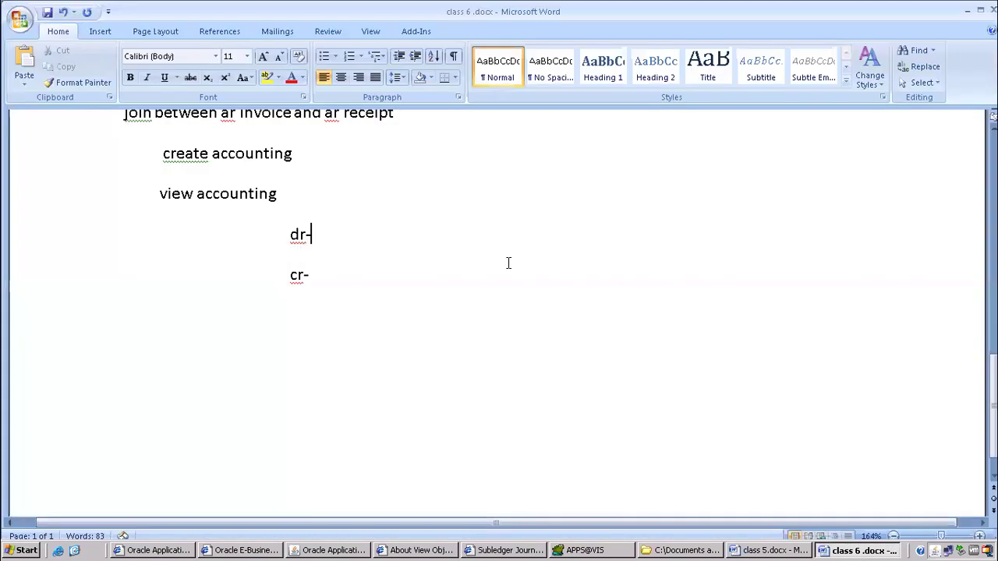
Complete the entry lines as 'dr-cash' and 'cr-receivables'.
text(cash)
click(309, 274)
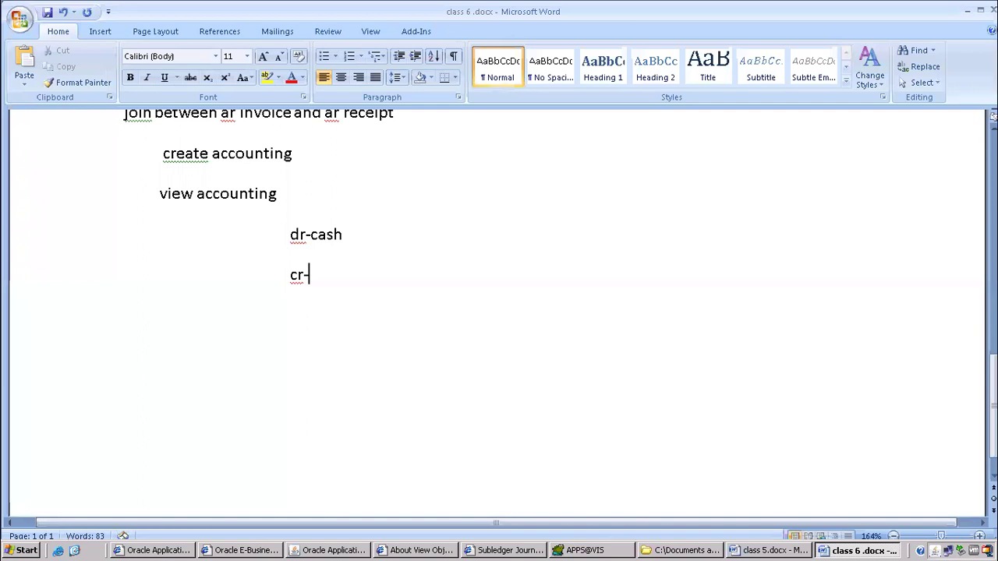
key(alt+Tab)
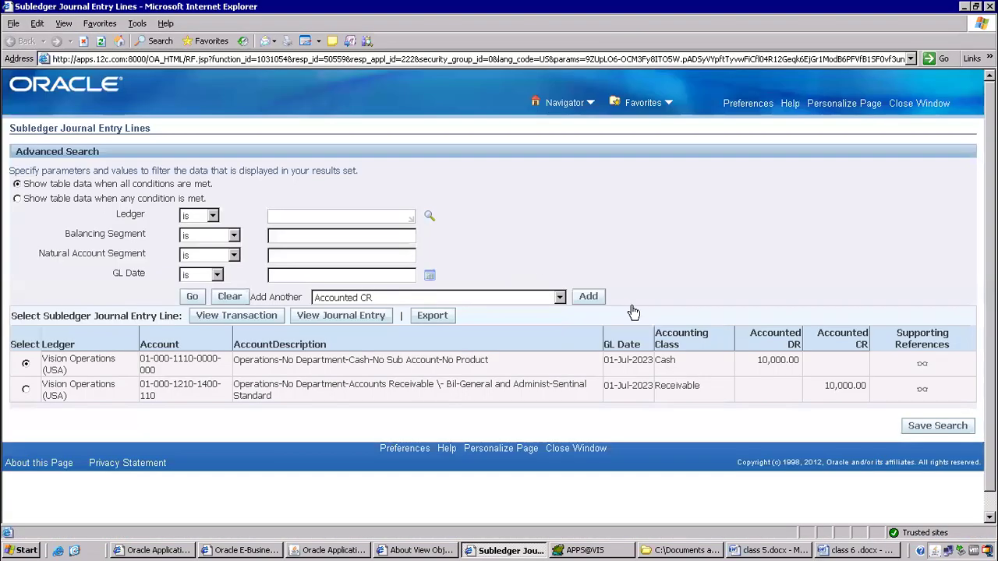
key(alt+Tab)
text(receivables)
key(Return)
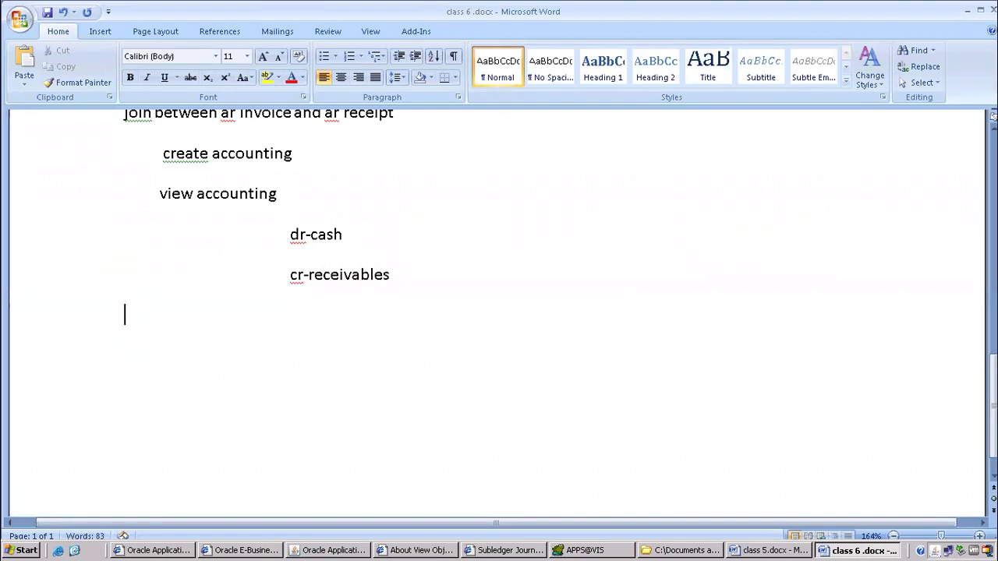
scroll(480, 286, up, 15)
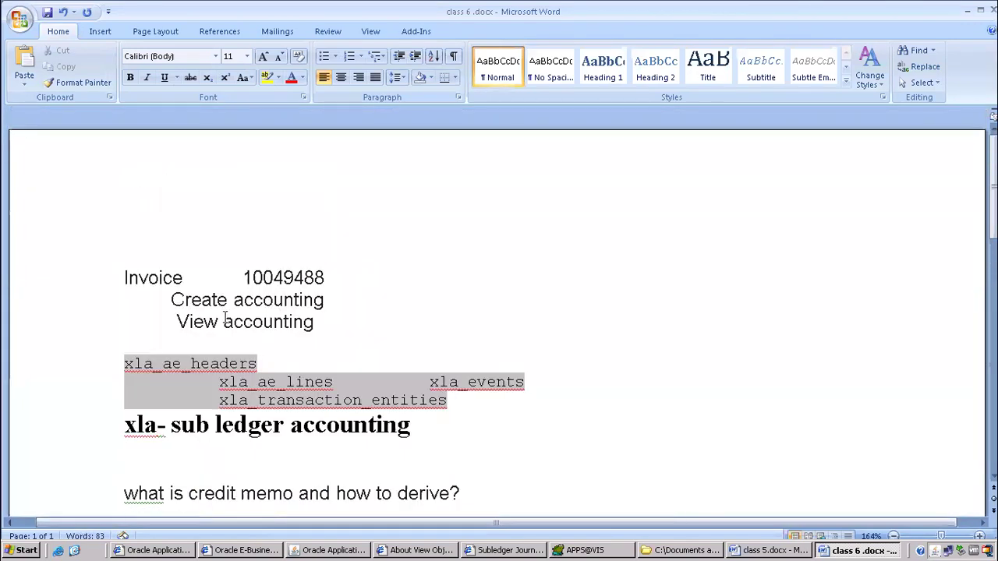
Add 'Dr -- receivable' and '-- revenue' entry lines above the xla table list.
scroll(308, 285, down, 2)
click(219, 228)
text(Dr)
key(Return)
text(create)
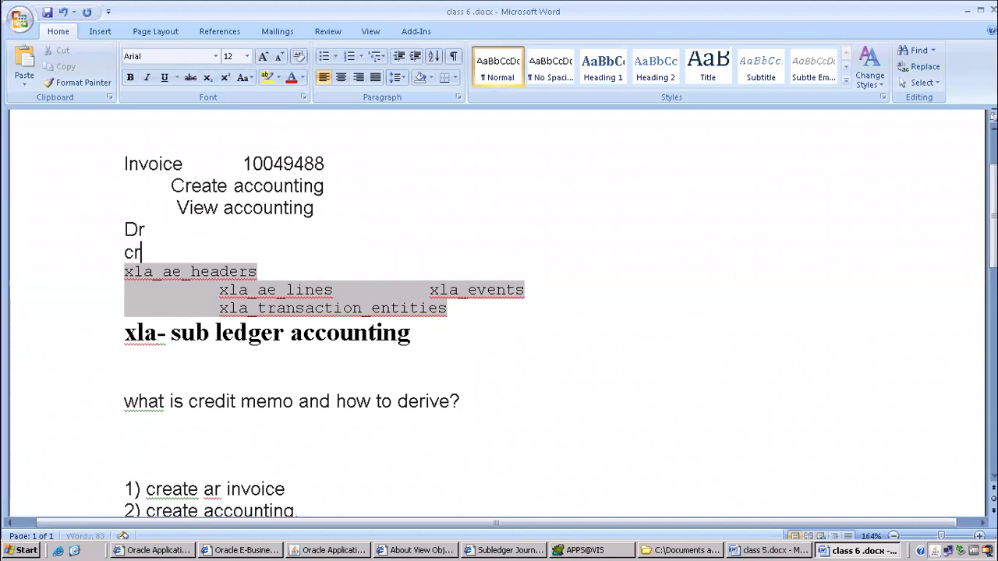
key(Up)
text(-- recei)
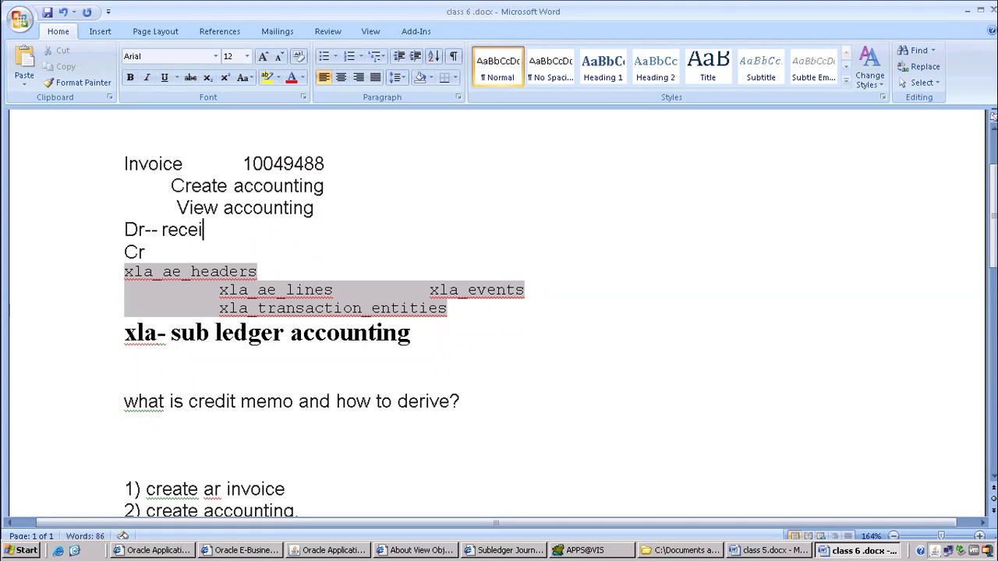
text(vable)
key(Down)
text(-- revenue)
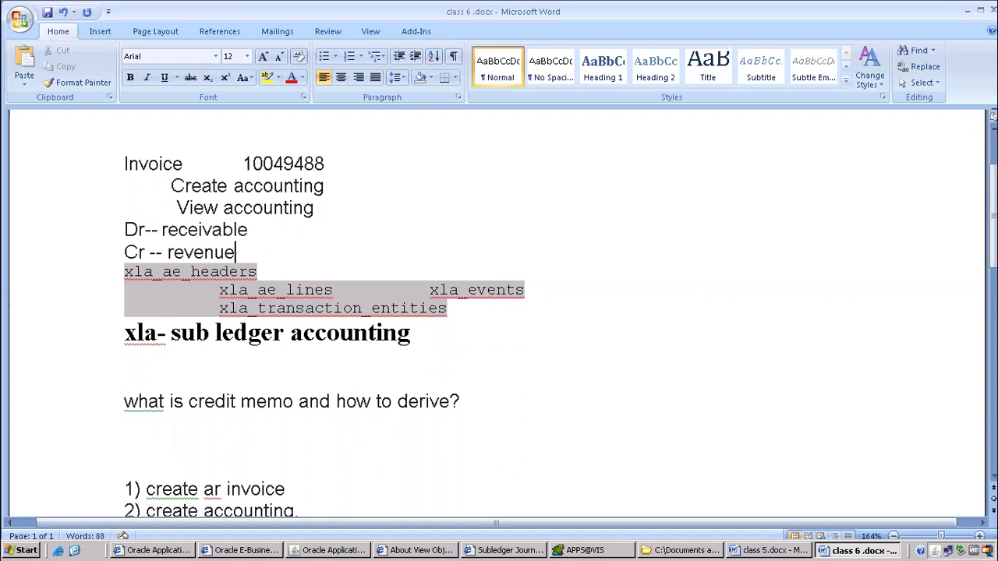
scroll(274, 302, down, 12)
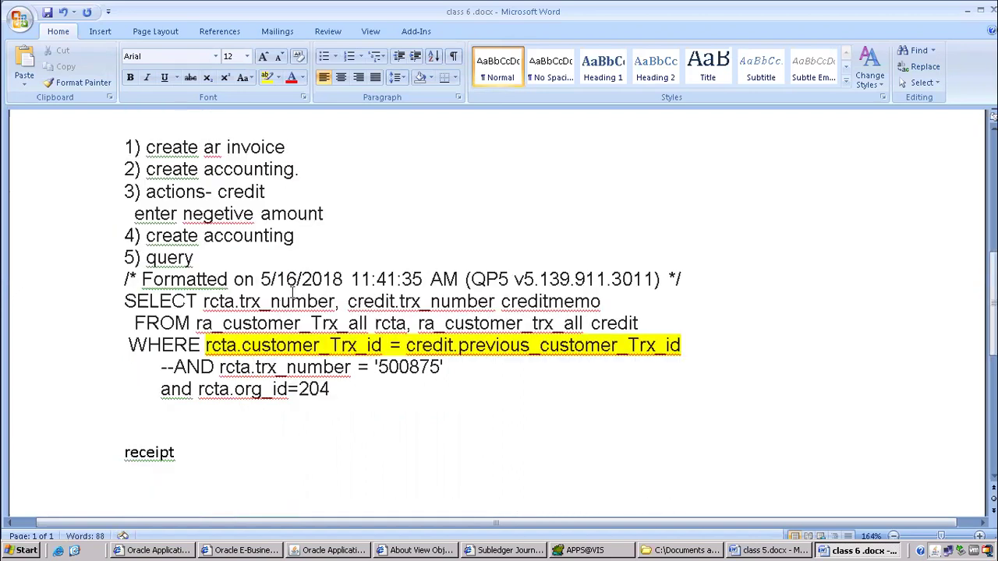
Add a 'transfer to gl' line below cr-receivables.
click(156, 276)
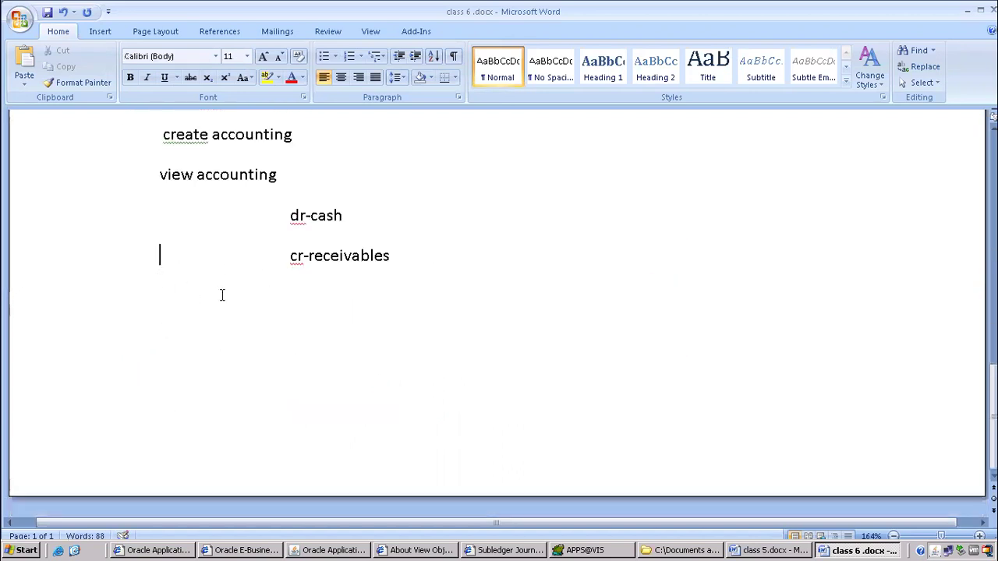
click(389, 259)
key(Return)
key(Return)
text(trans)
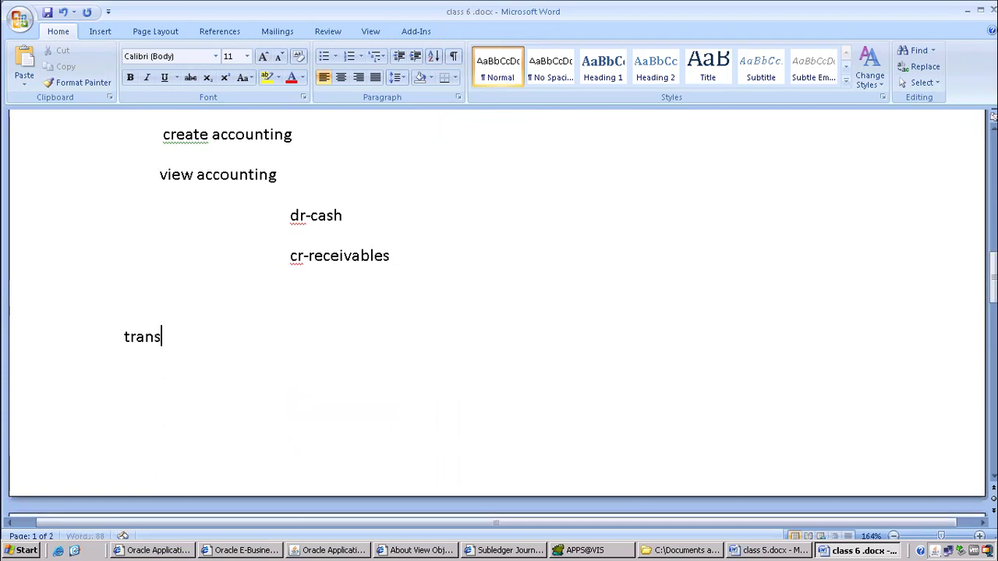
text(fer to gl)
key(Return)
key(Up)
key(Up)
key(Down)
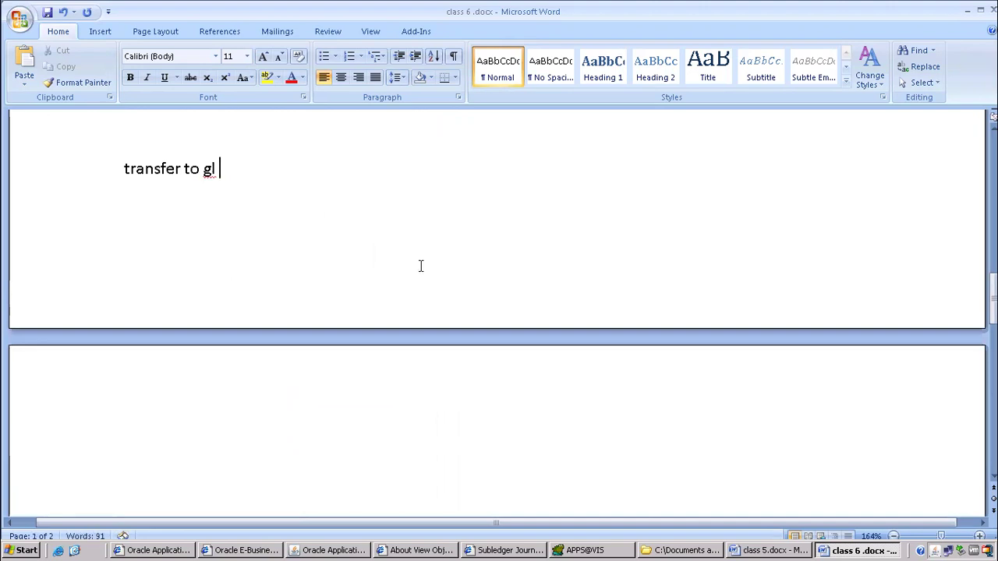
scroll(251, 293, up, 2)
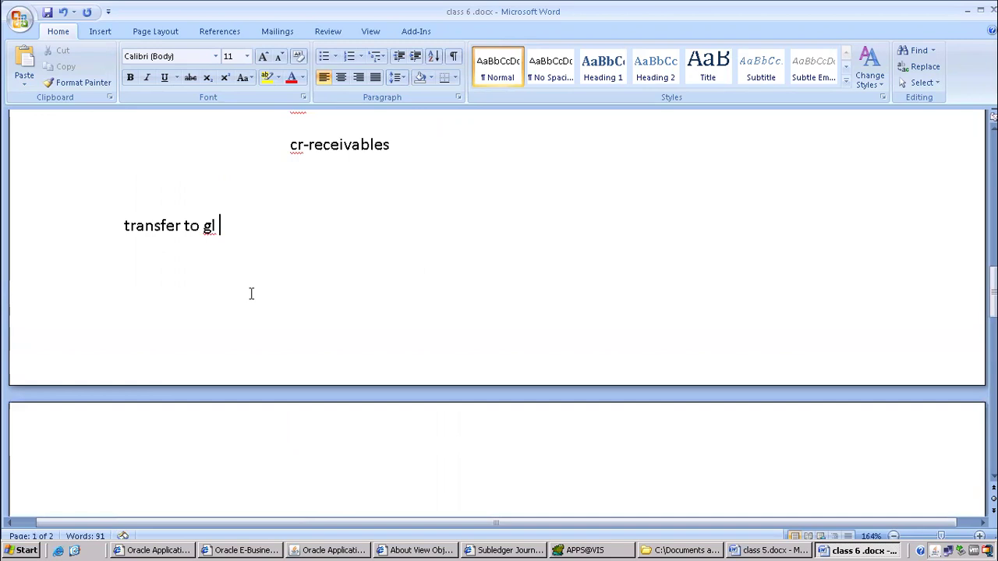
click(335, 551)
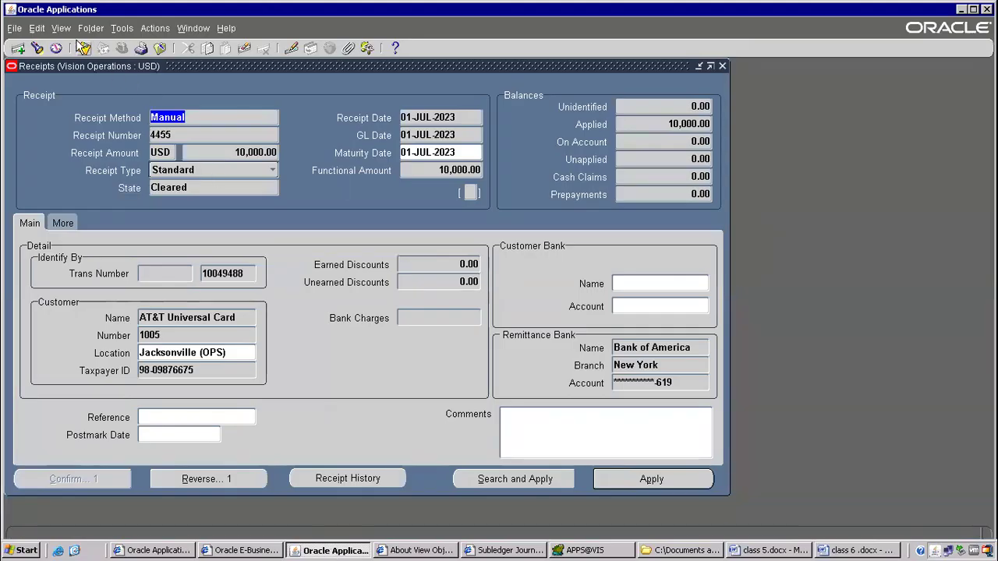
Start a single request for the Transfer Journal Entries to GL program.
click(62, 30)
click(82, 217)
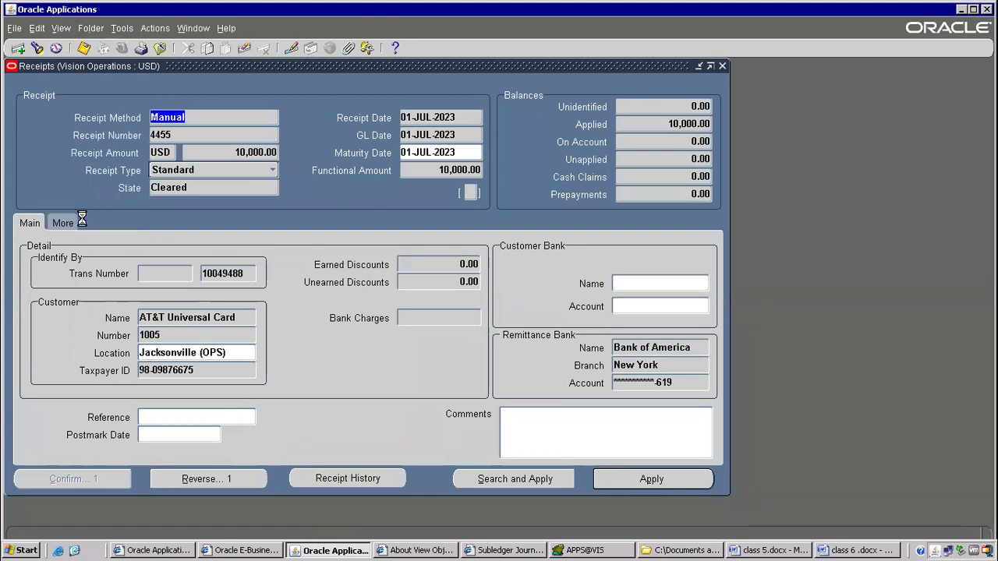
click(252, 378)
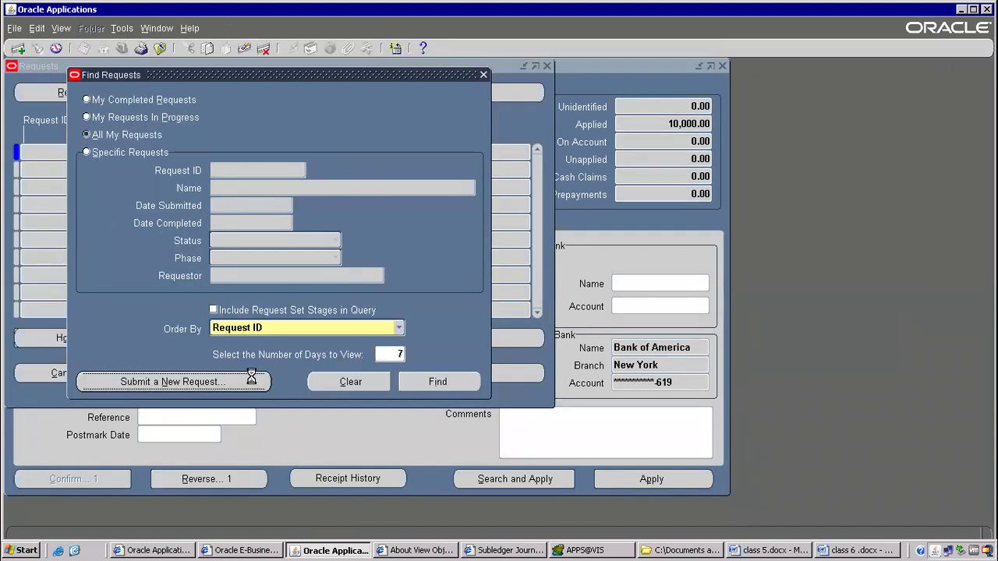
click(268, 311)
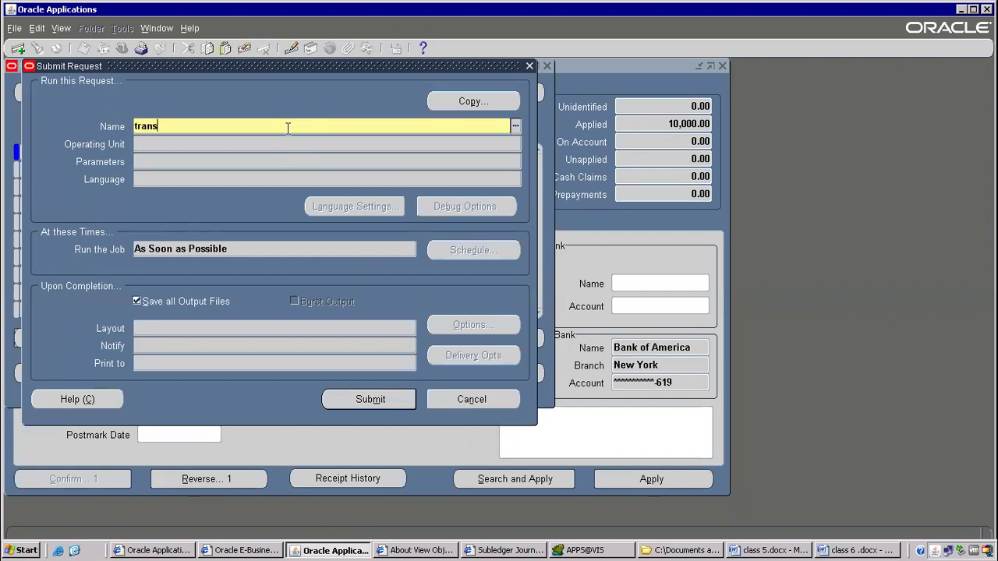
key(Tab)
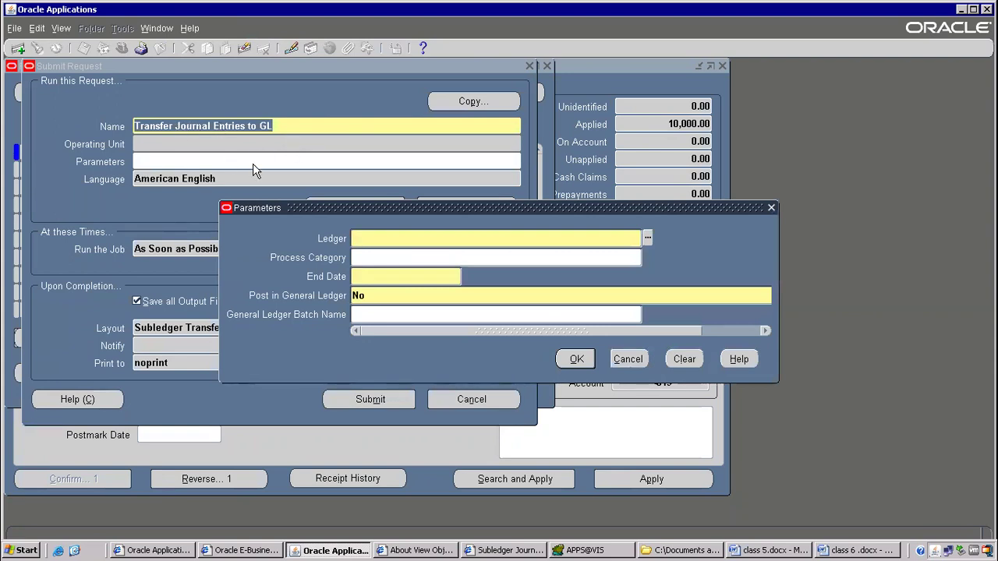
Set ledger Vision Operations (USA) and end date 01-JUL-2023, then submit the request.
drag(338, 210, 219, 174)
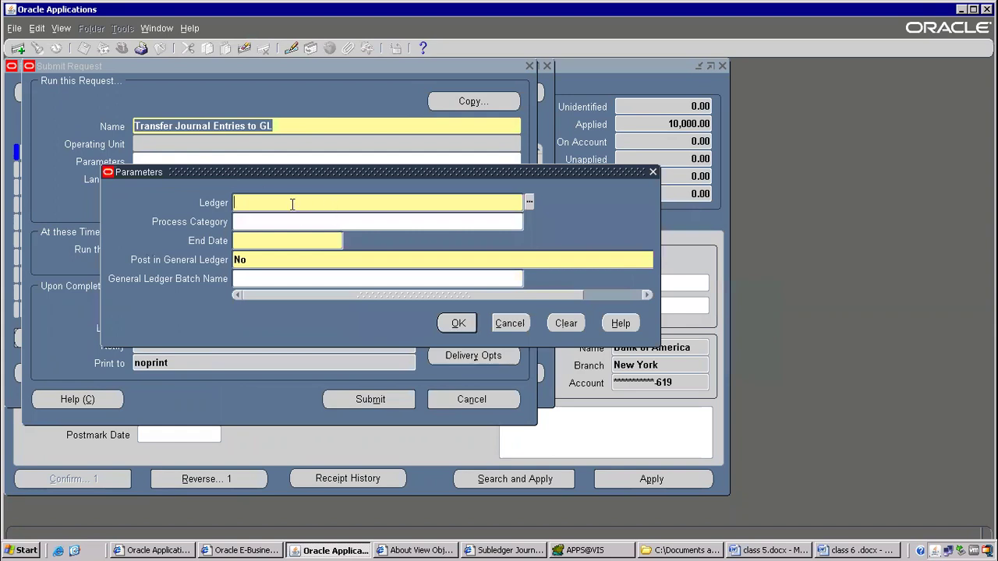
text(on op)
key(Tab)
click(269, 240)
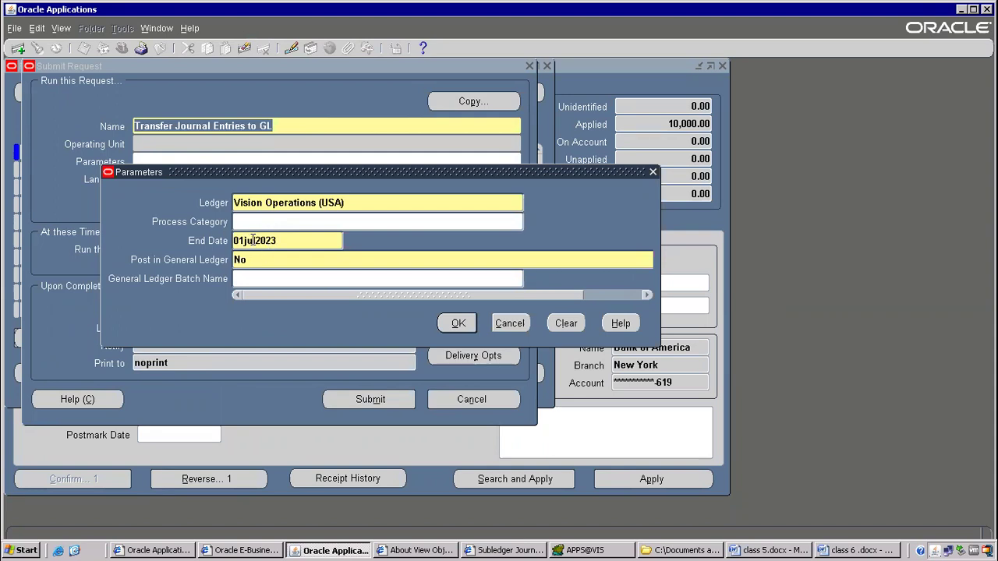
key(Tab)
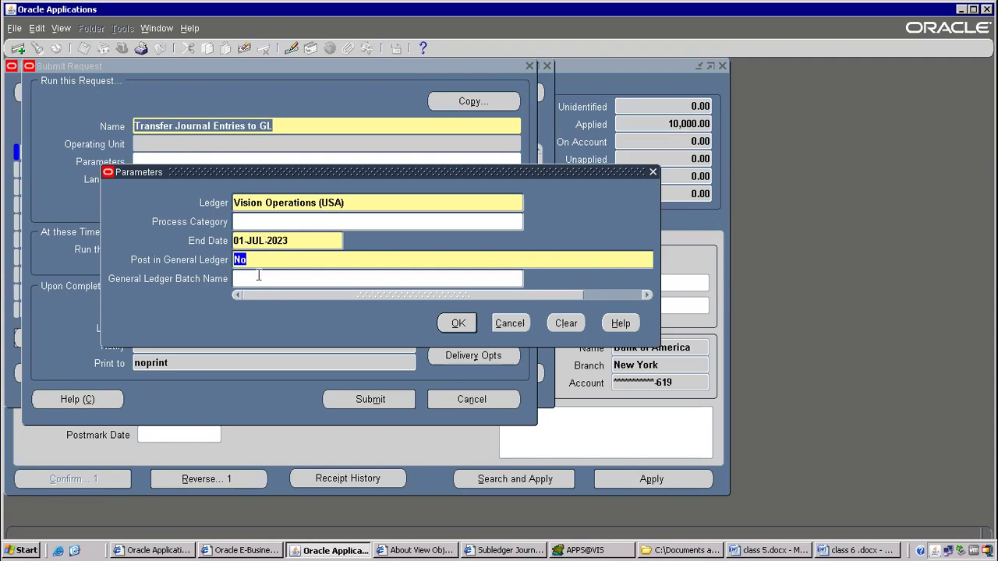
text(ye)
click(457, 323)
click(374, 399)
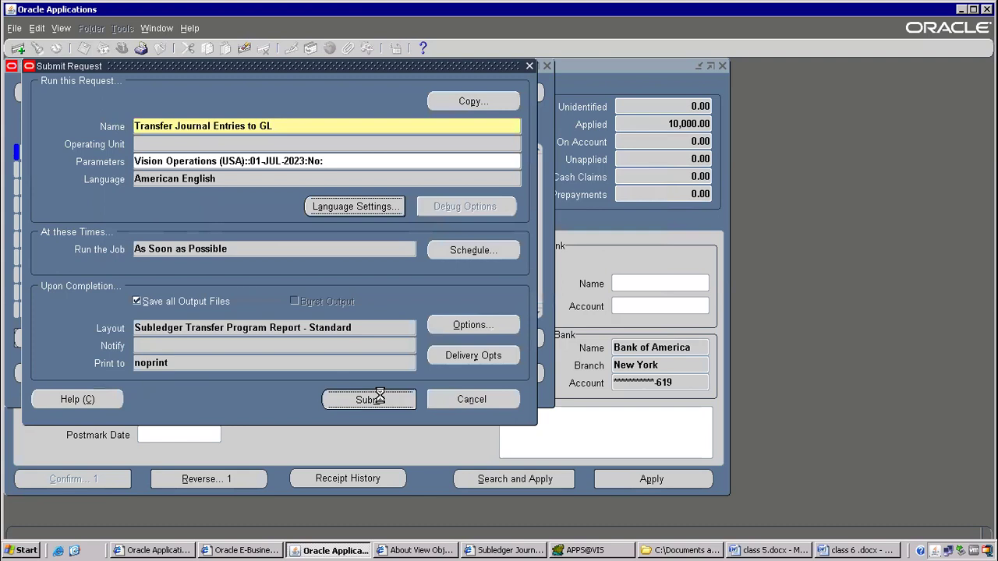
click(539, 331)
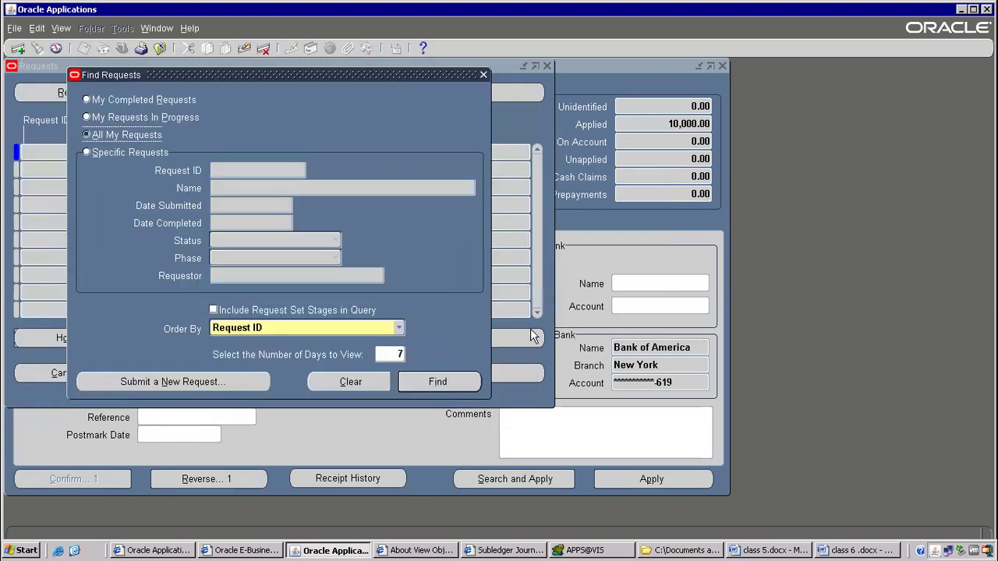
click(459, 382)
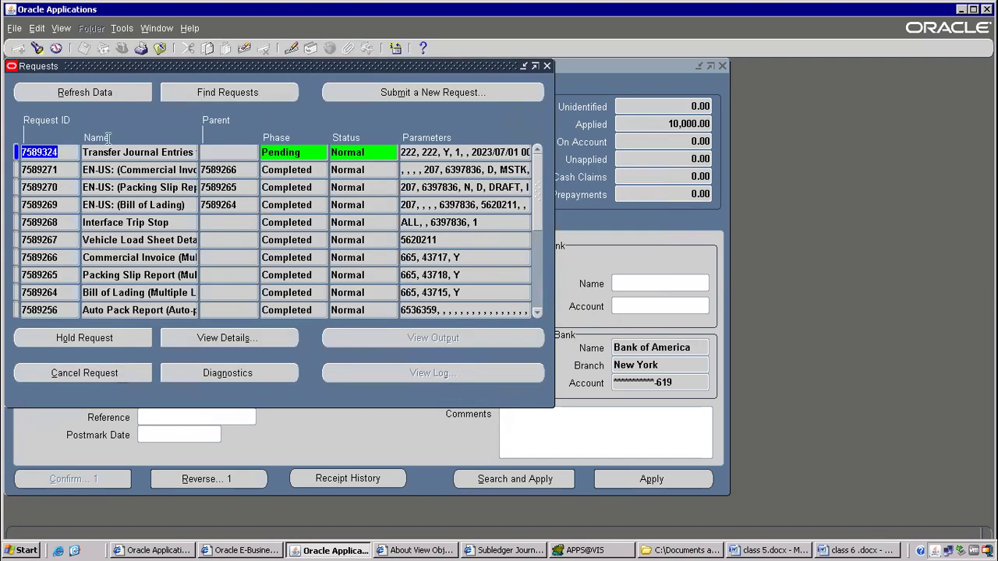
Insert 'xla_accounting_errors' on a new line after xla_transaction_entities.
click(627, 550)
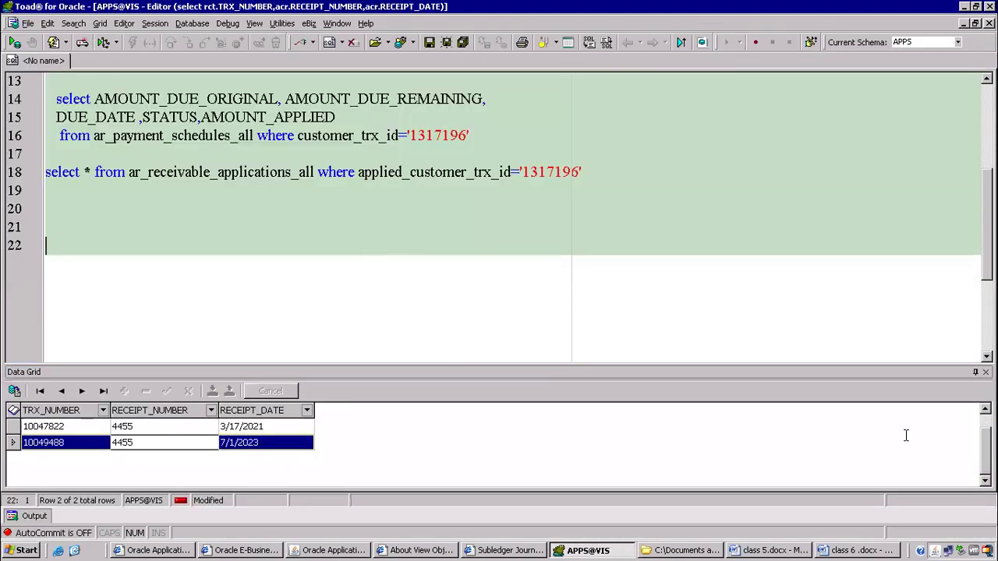
click(858, 551)
scroll(329, 295, up, 20)
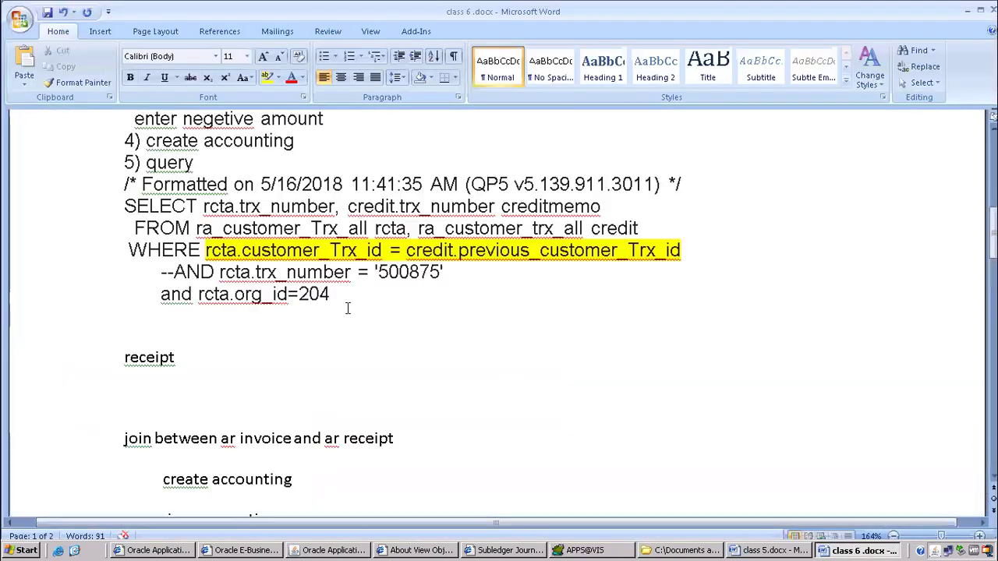
scroll(308, 362, down, 2)
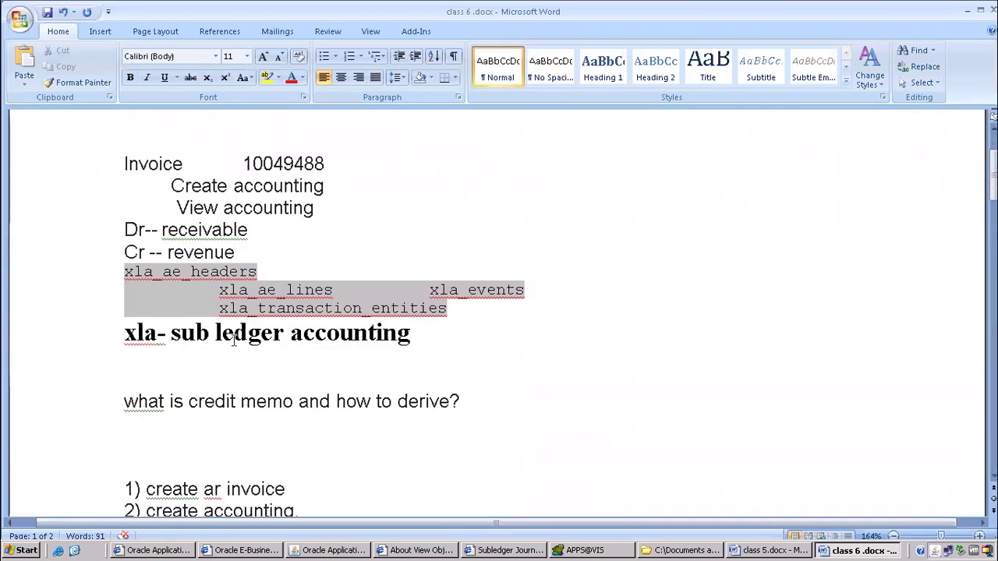
click(132, 273)
drag(148, 273, 452, 318)
click(462, 311)
key(Return)
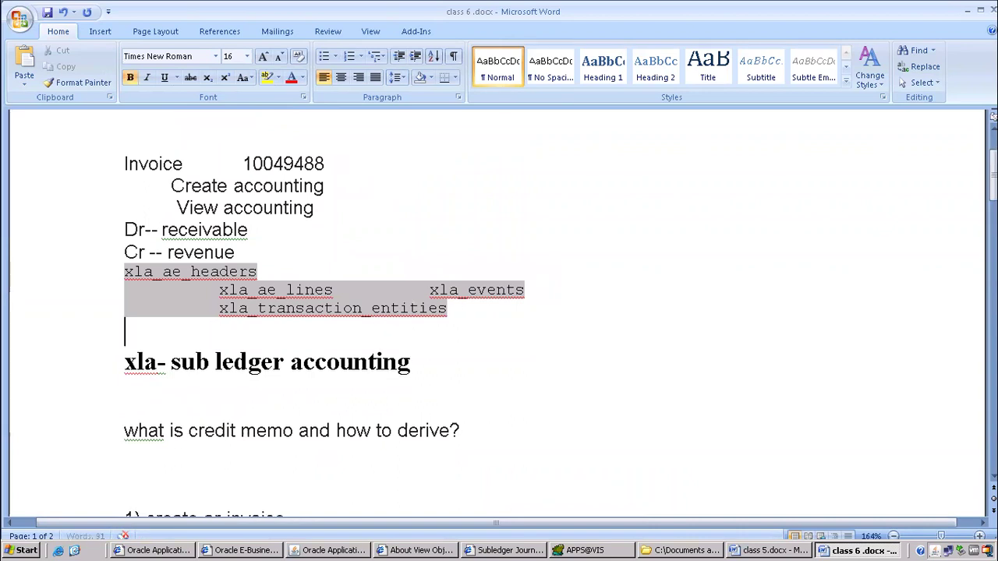
text(xla_account)
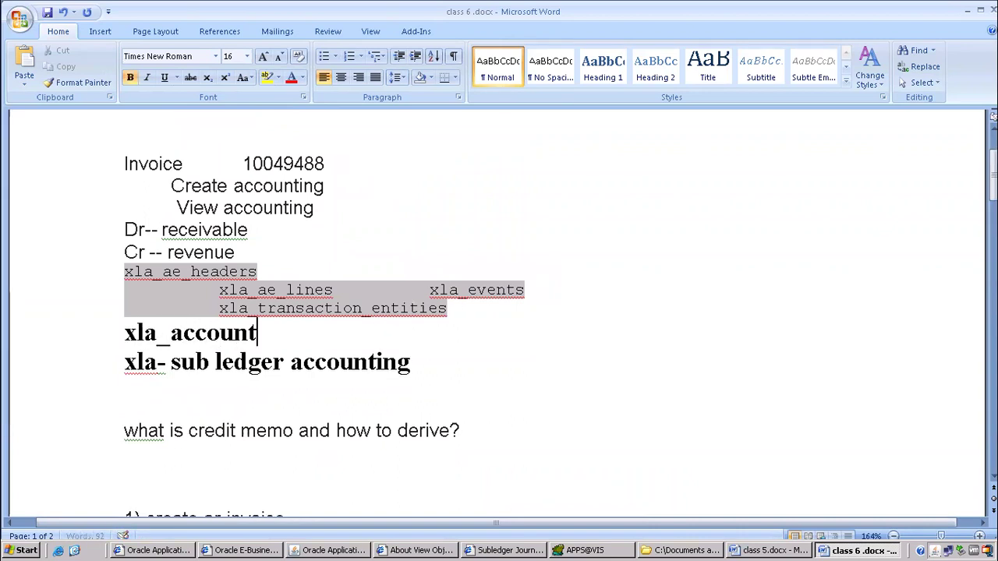
text(ing_errors)
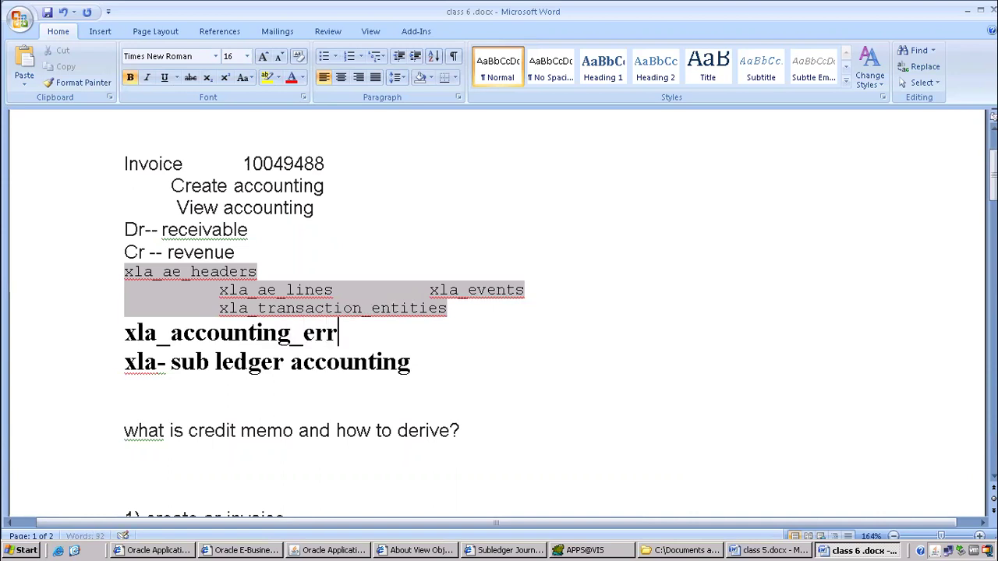
click(124, 333)
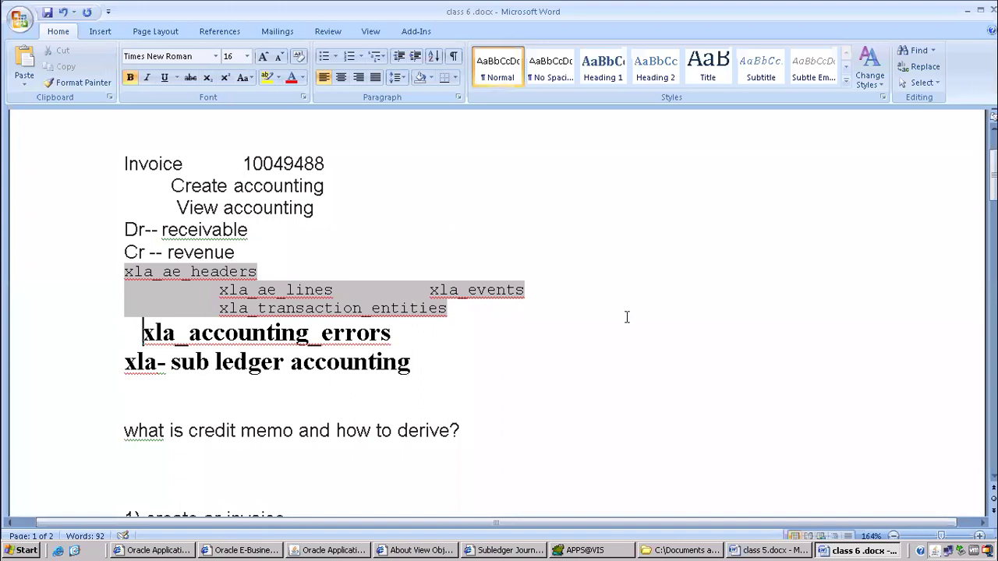
click(583, 550)
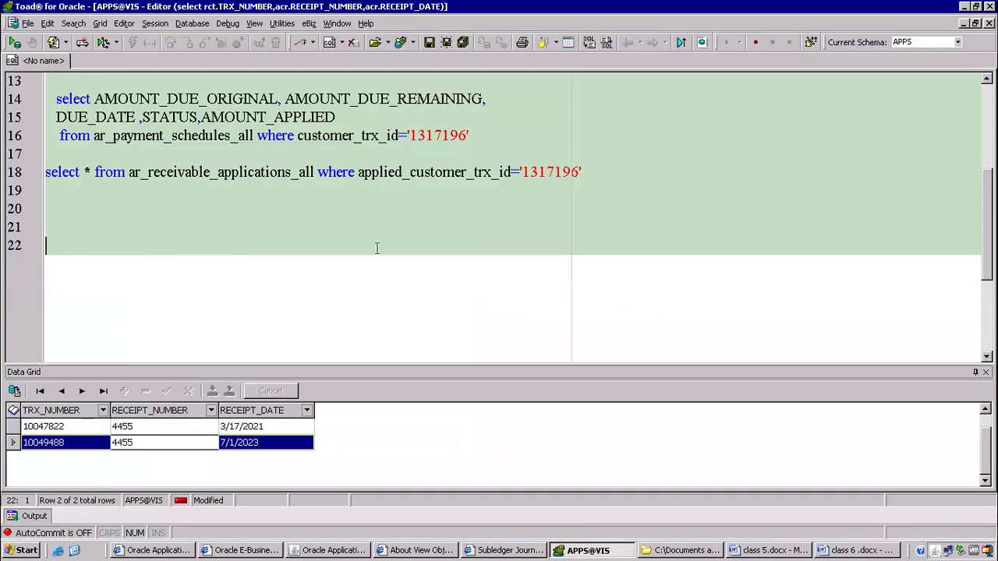
Run 'select * from xla_accounting_errors' and inspect the ENCODED_MSG error text.
text(select * from xl_)
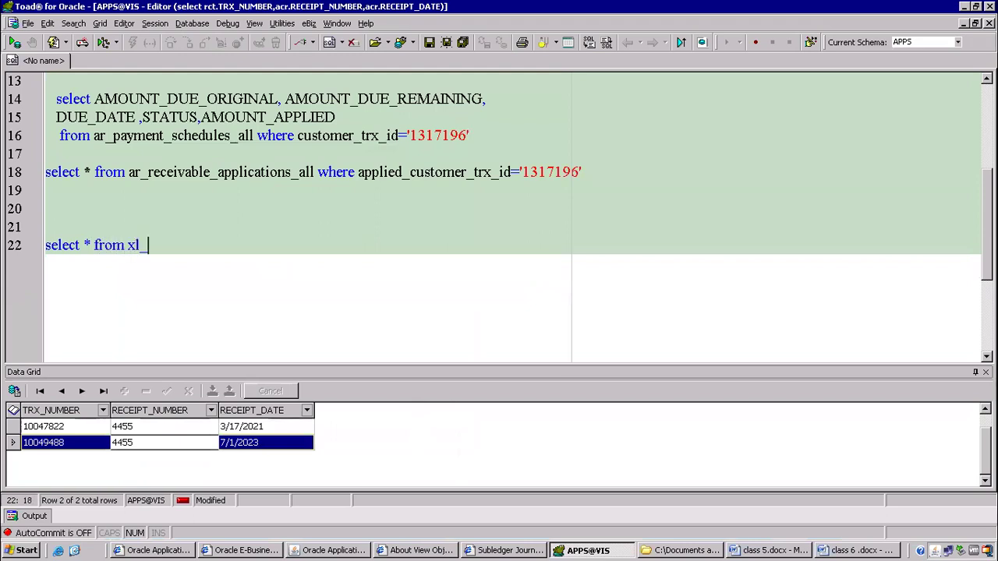
key(BackSpace)
text(a_accounting_errors)
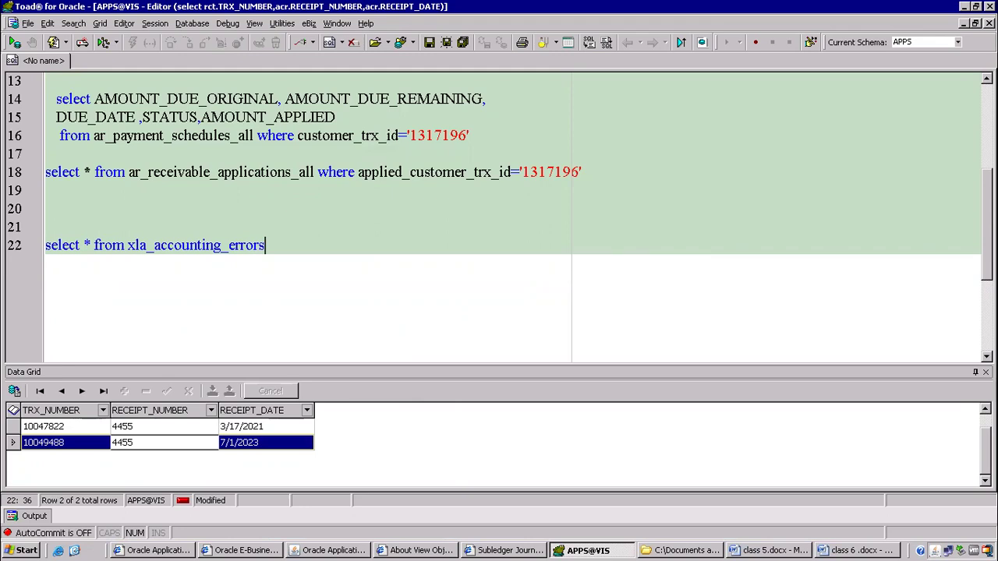
key(F9)
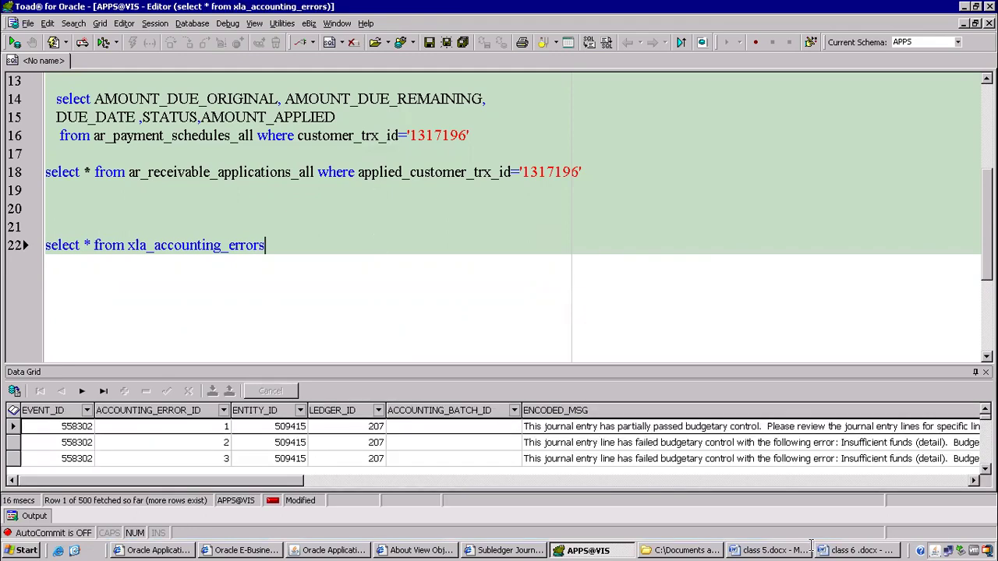
click(598, 433)
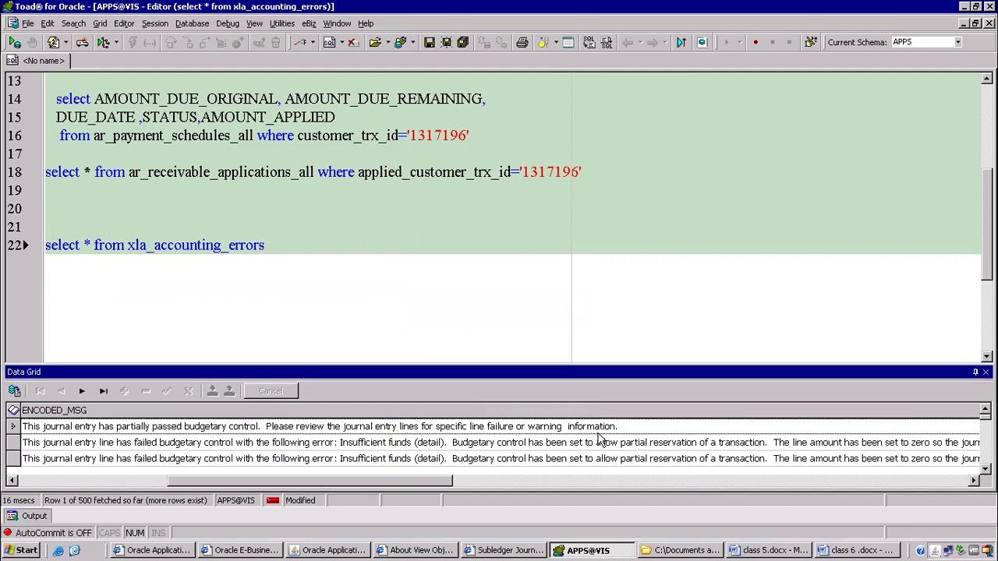
click(447, 442)
scroll(447, 443, down, 10)
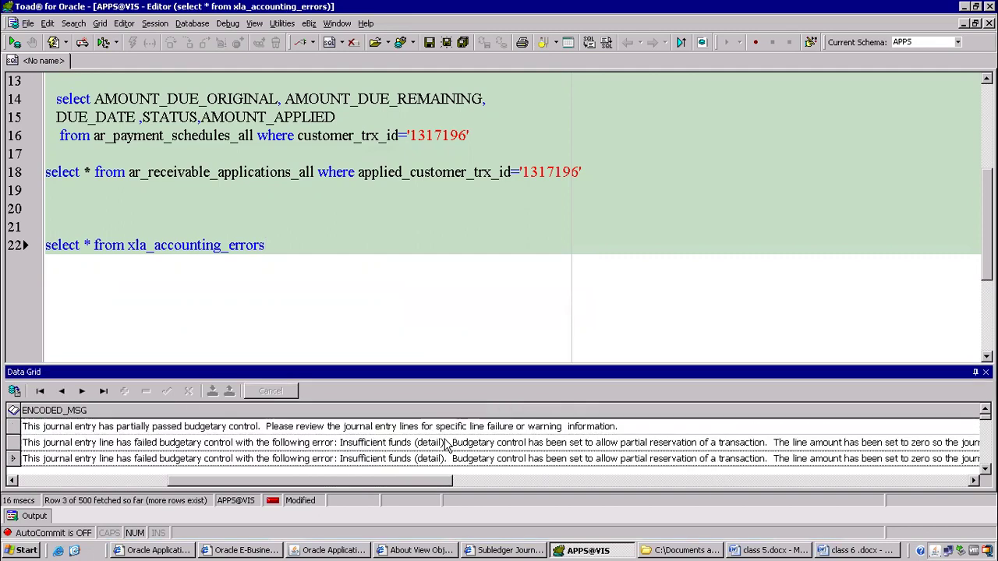
scroll(446, 443, down, 9)
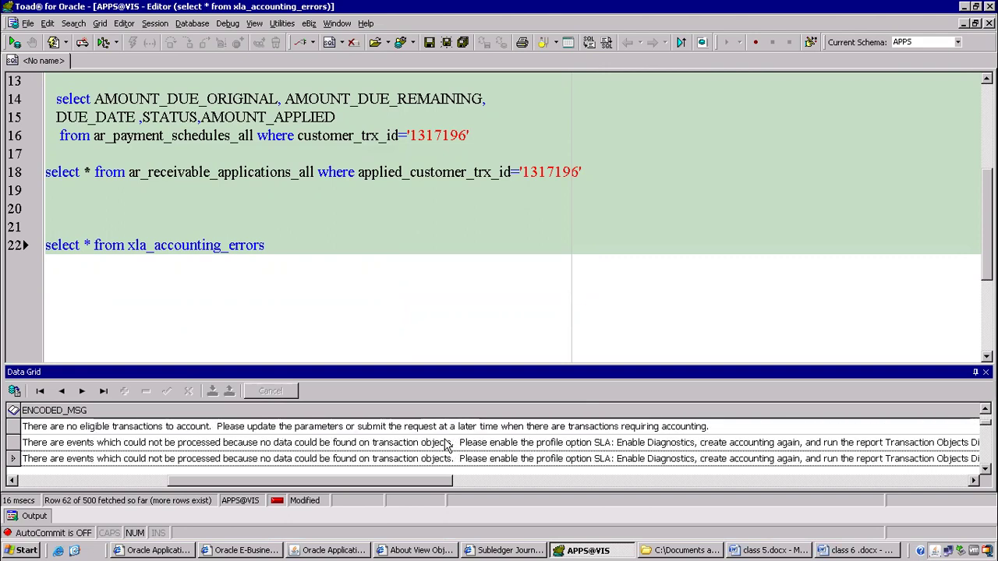
Change the line 22 query to select distinct encoded_msg and run it.
click(95, 245)
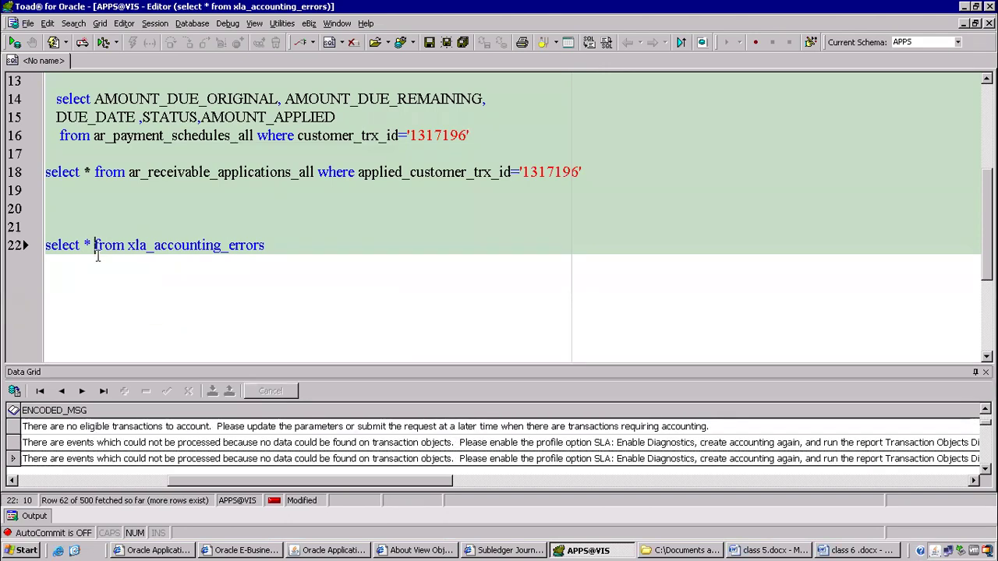
key(BackSpace)
key(BackSpace)
text(distin)
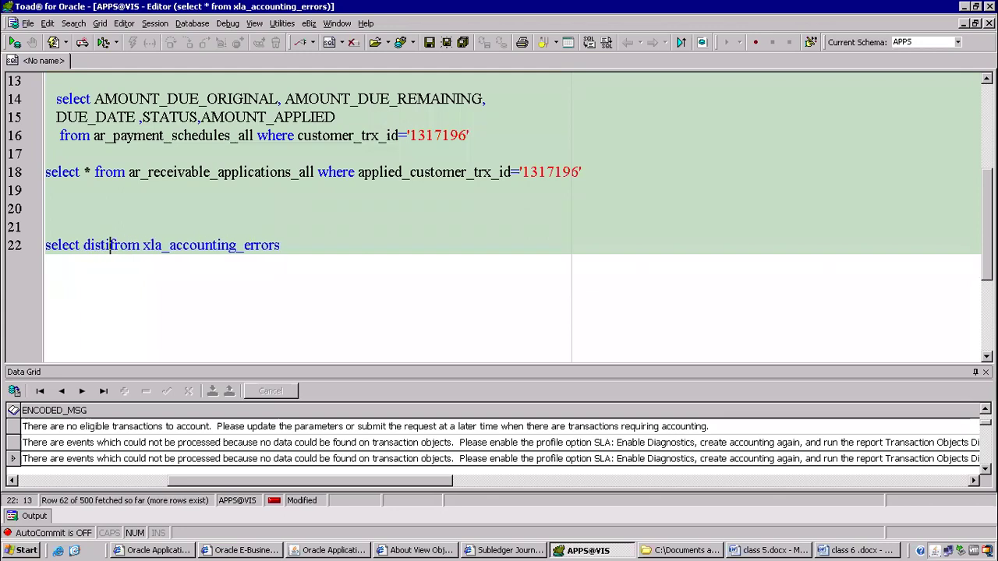
text(ct encoded)
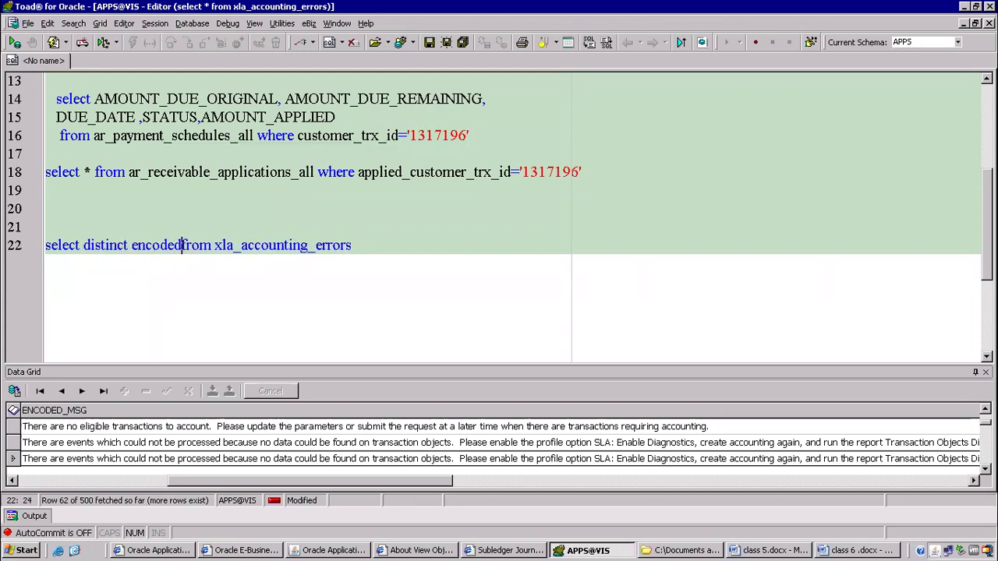
text(_msg)
key(F9)
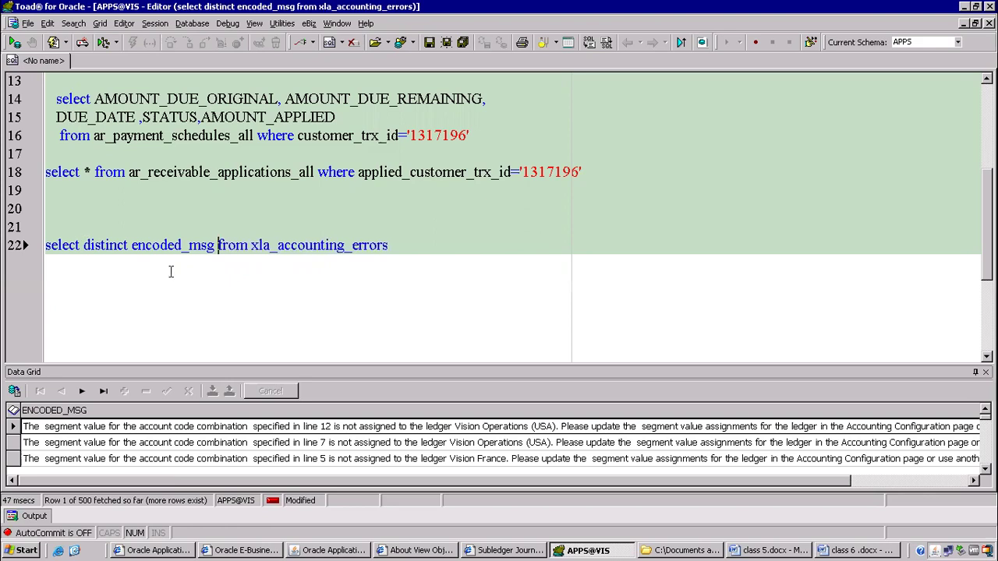
Check the record count of the distinct encoded_msg results (3,779) and scroll through them.
right_click(350, 458)
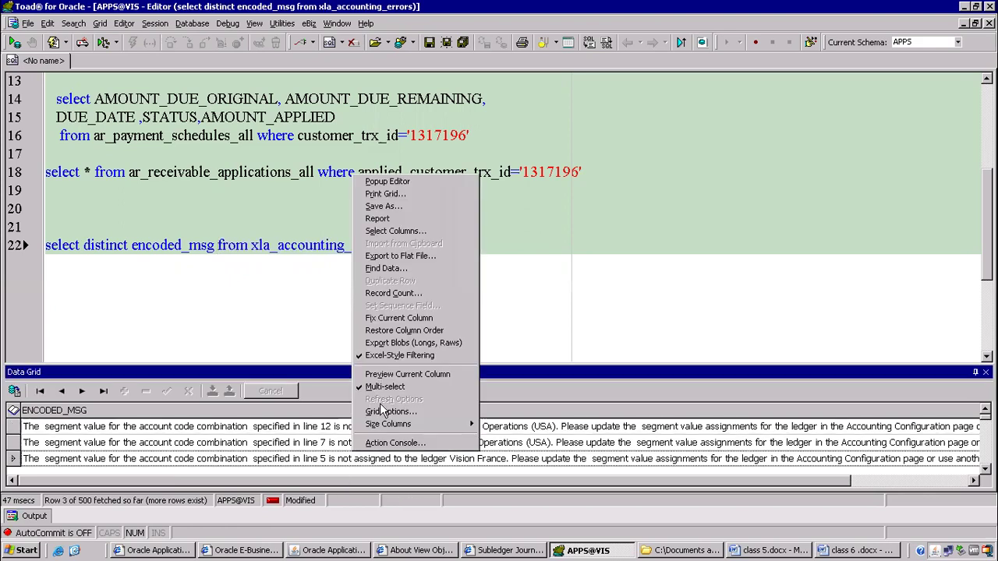
click(390, 300)
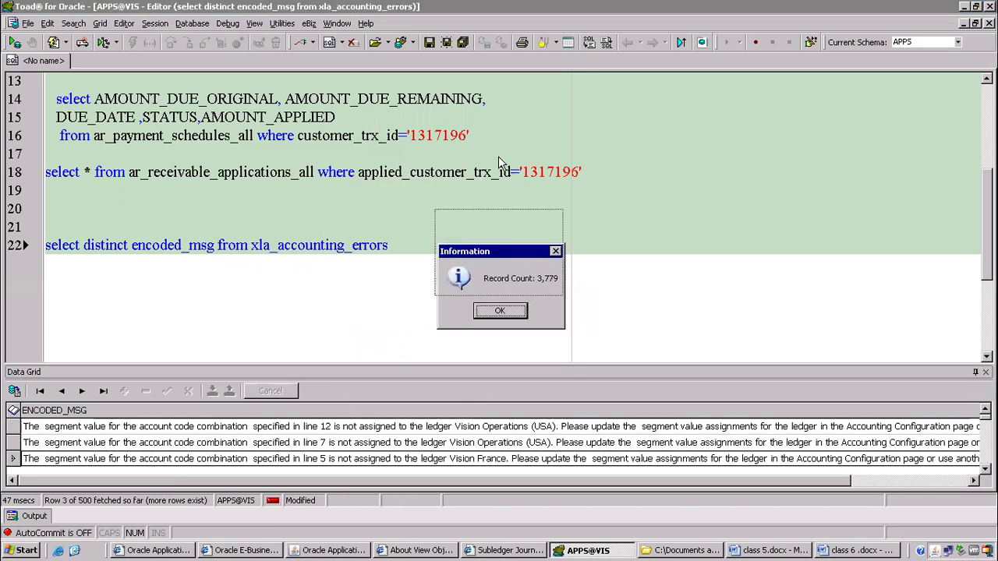
click(477, 217)
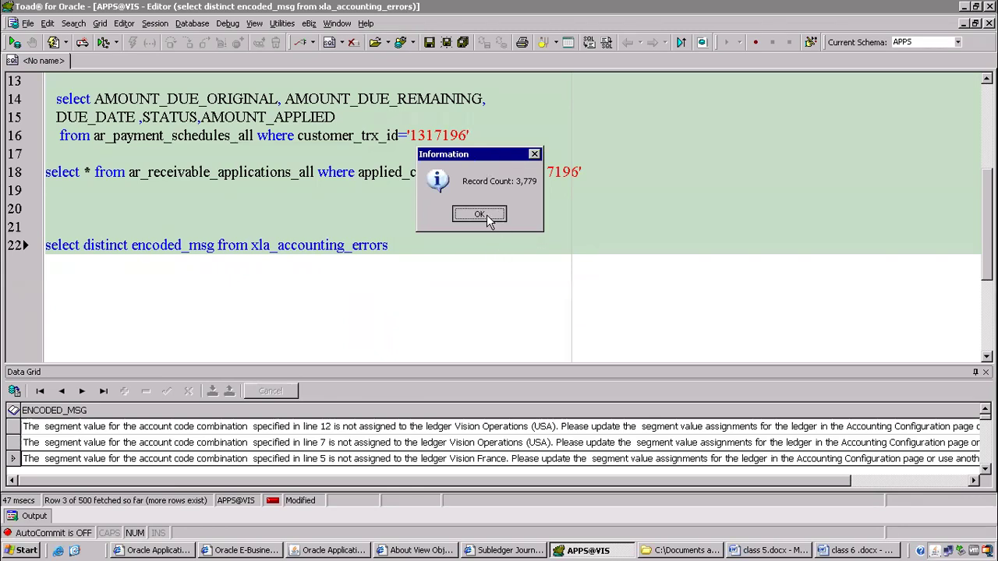
click(328, 431)
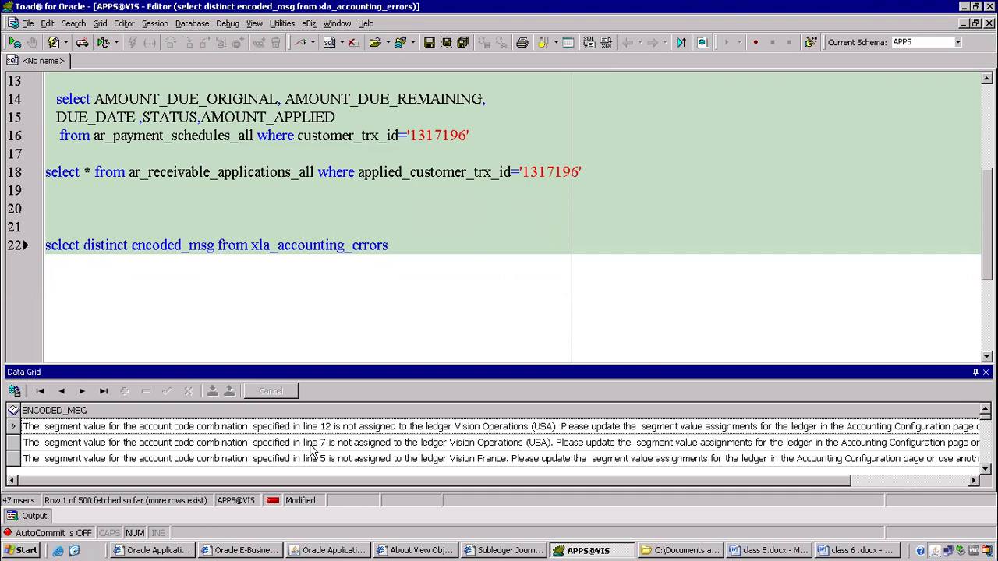
scroll(386, 460, down, 10)
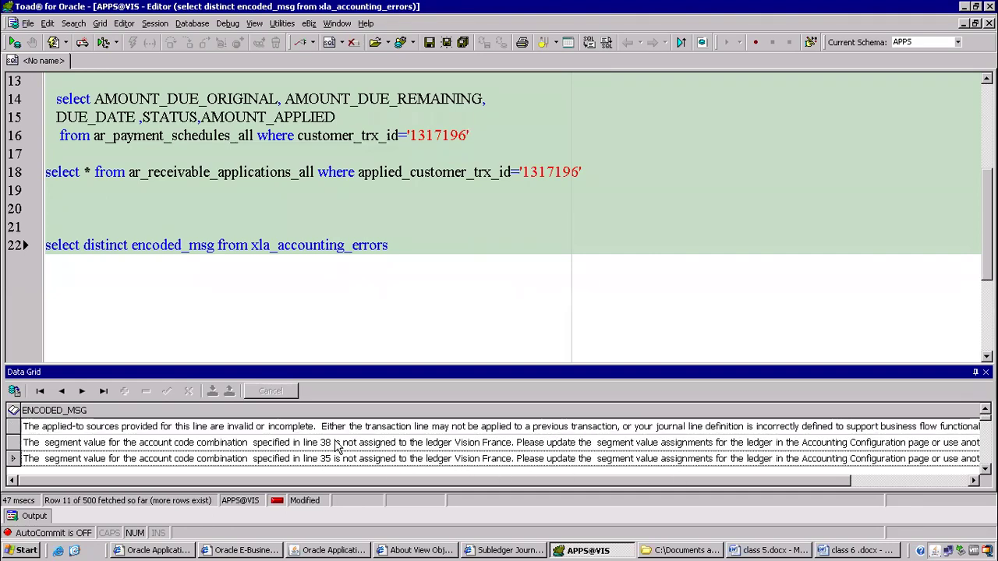
scroll(339, 447, down, 2)
scroll(483, 442, down, 11)
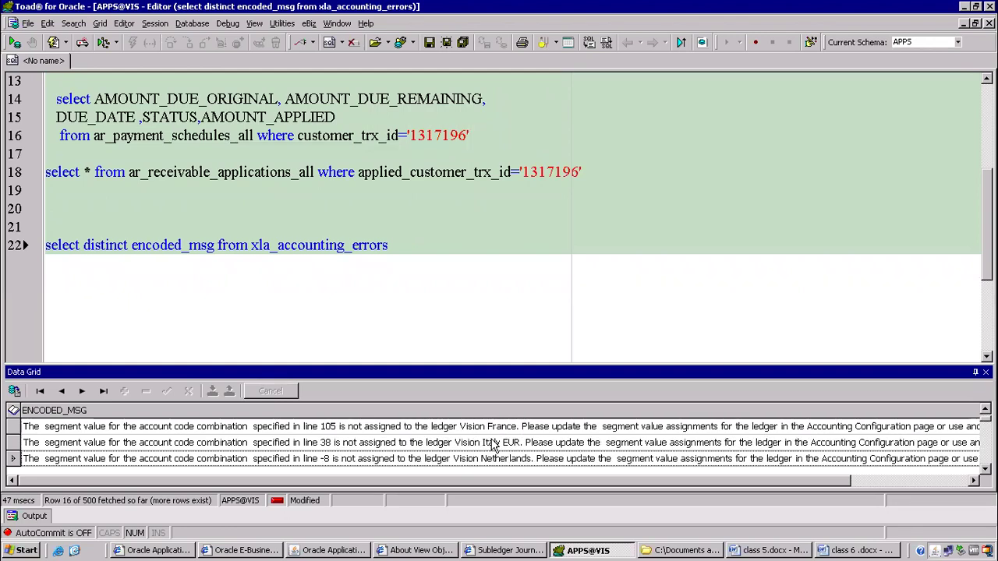
Read the full text of an ENCODED_MSG error and scroll through the results.
double_click(143, 426)
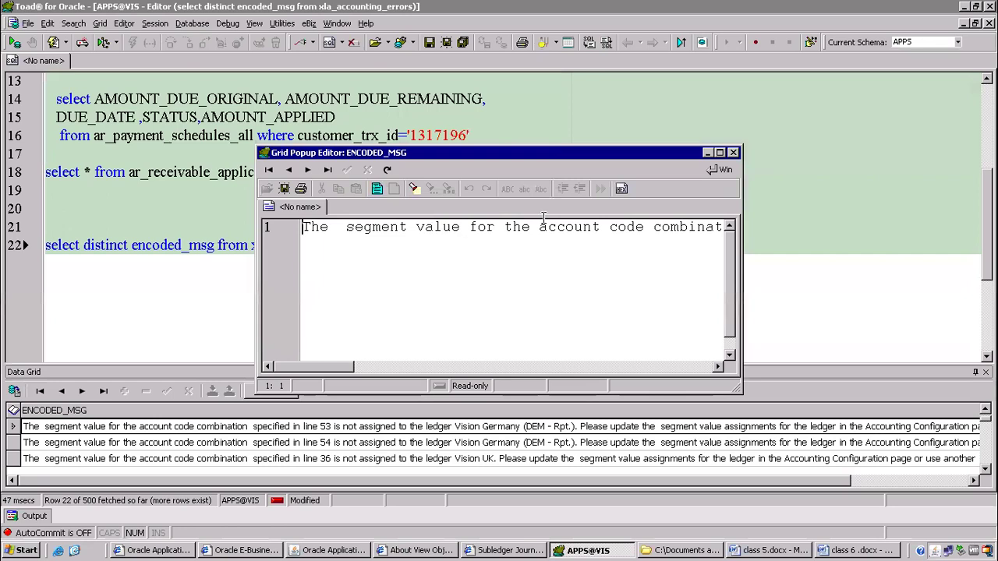
drag(347, 366, 702, 350)
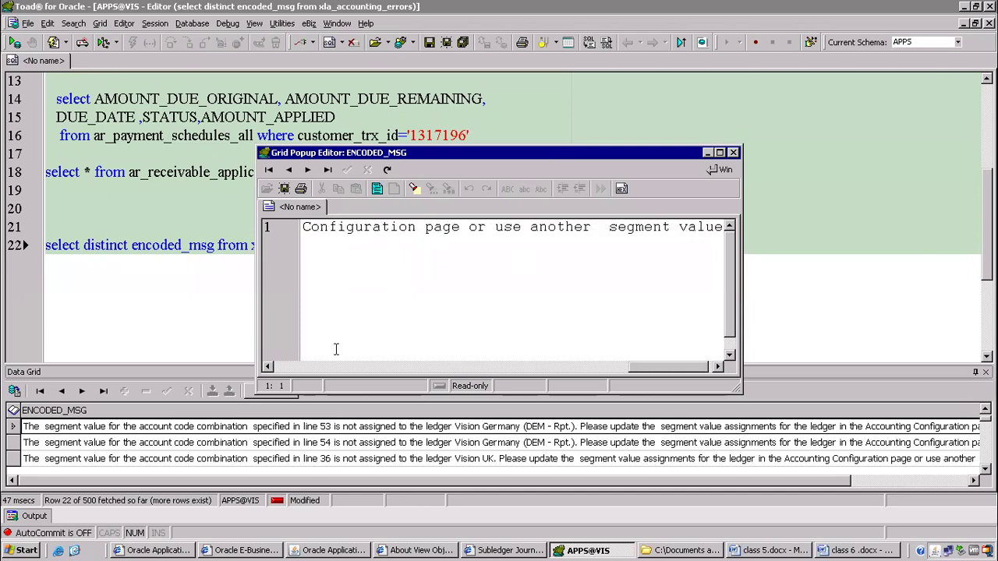
click(733, 152)
click(429, 460)
scroll(378, 429, down, 9)
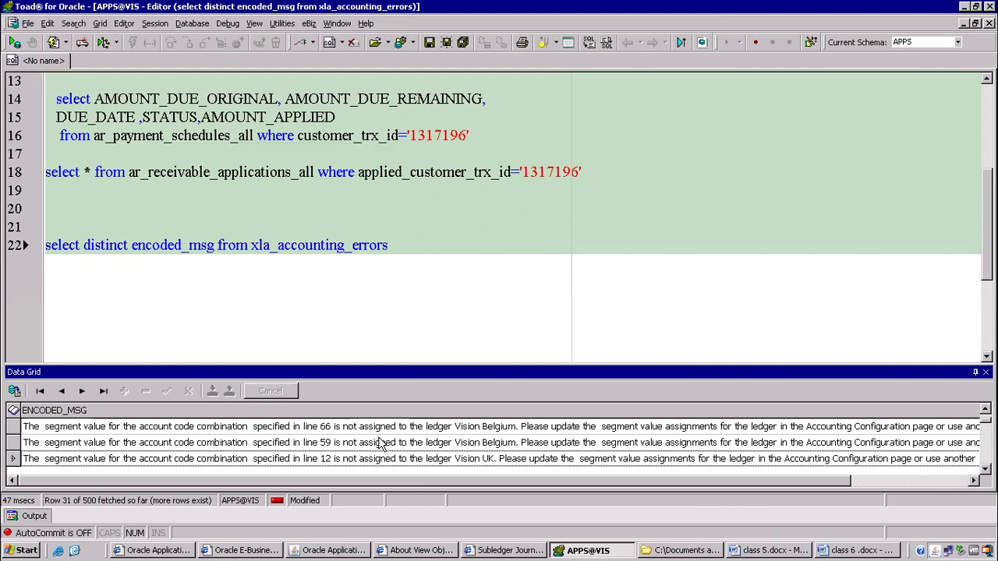
scroll(378, 441, down, 7)
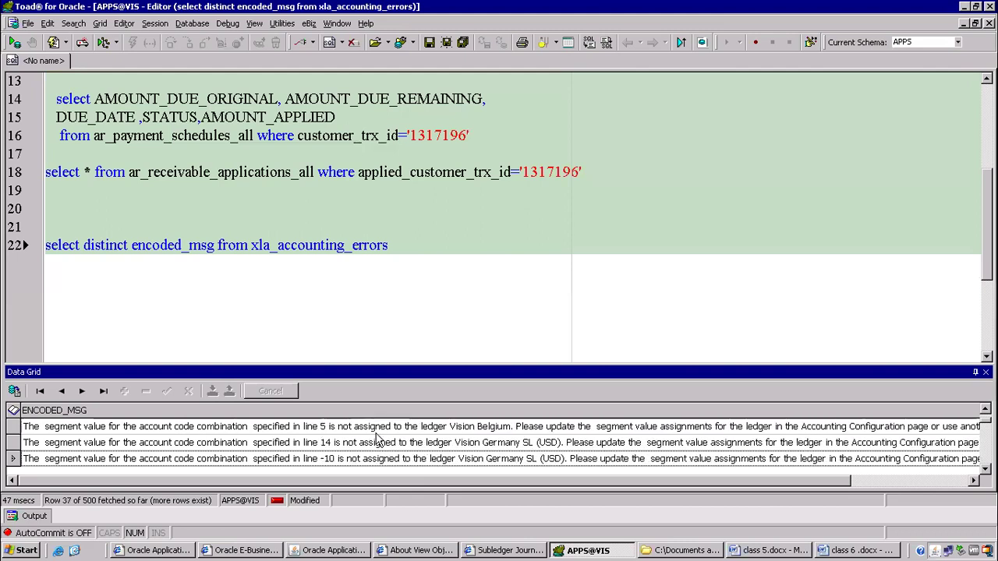
scroll(380, 452, down, 3)
scroll(382, 443, down, 20)
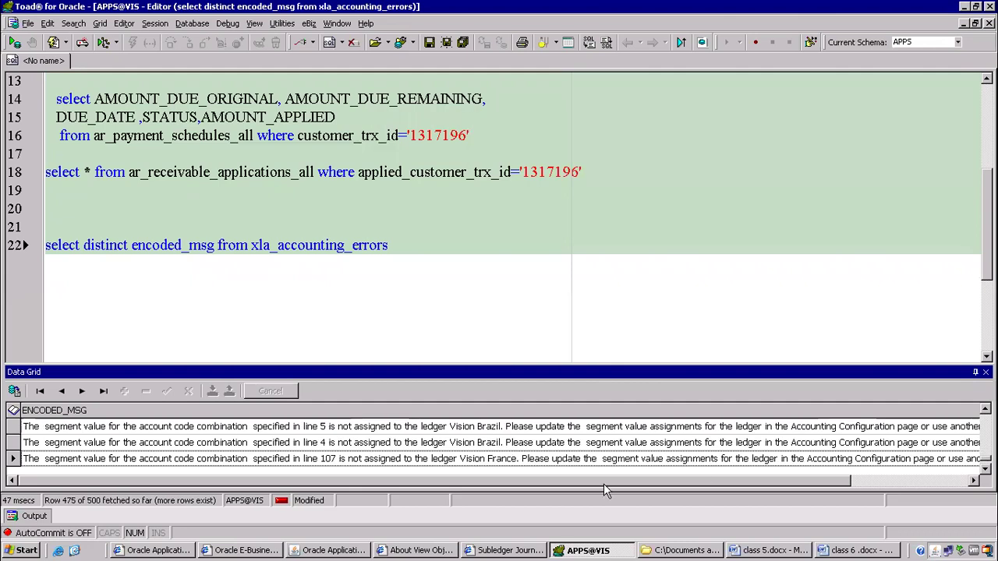
scroll(343, 441, up, 3)
scroll(343, 439, up, 4)
scroll(360, 422, down, 1)
scroll(366, 440, up, 1)
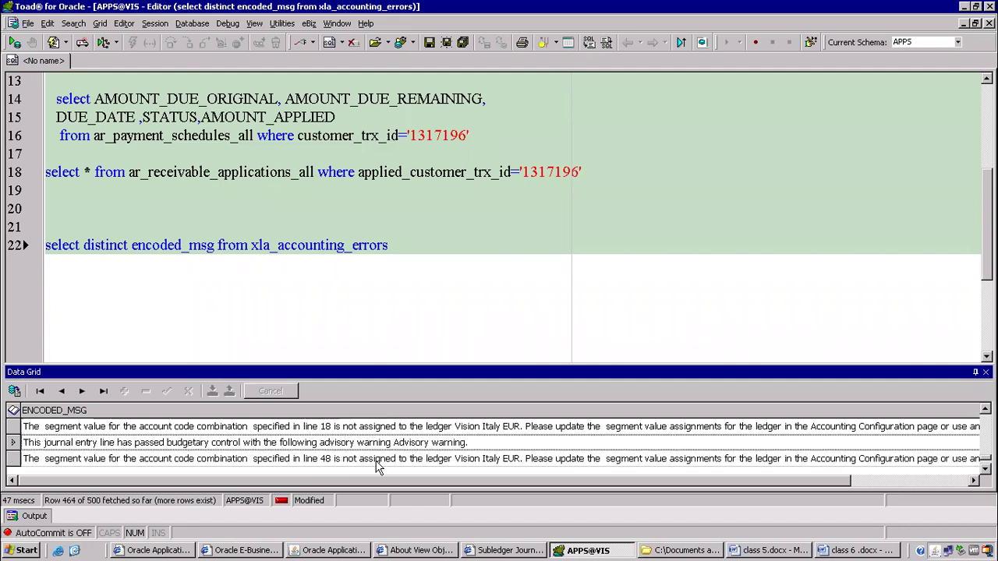
Read the full budgetary-control advisory message text.
double_click(261, 444)
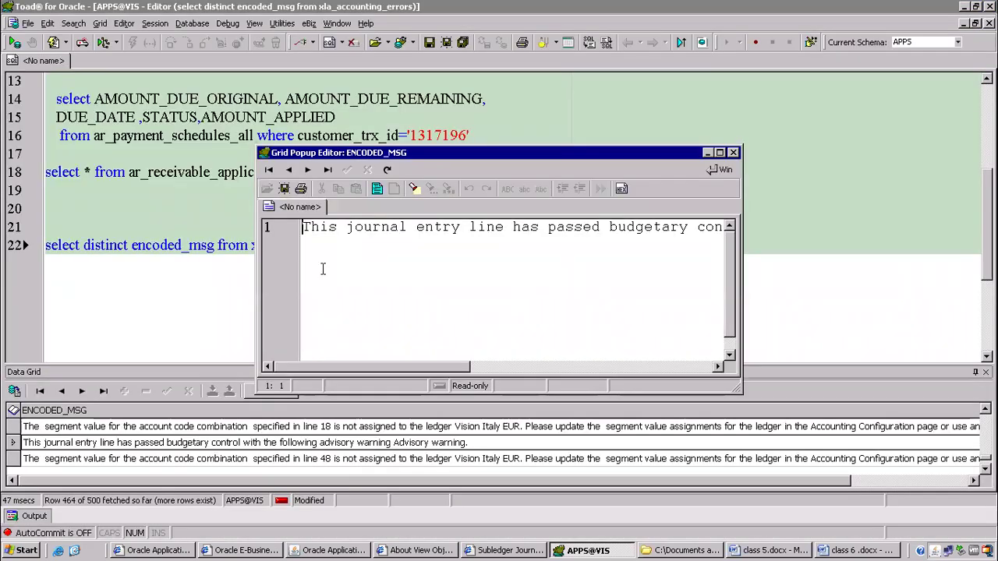
drag(440, 367, 667, 360)
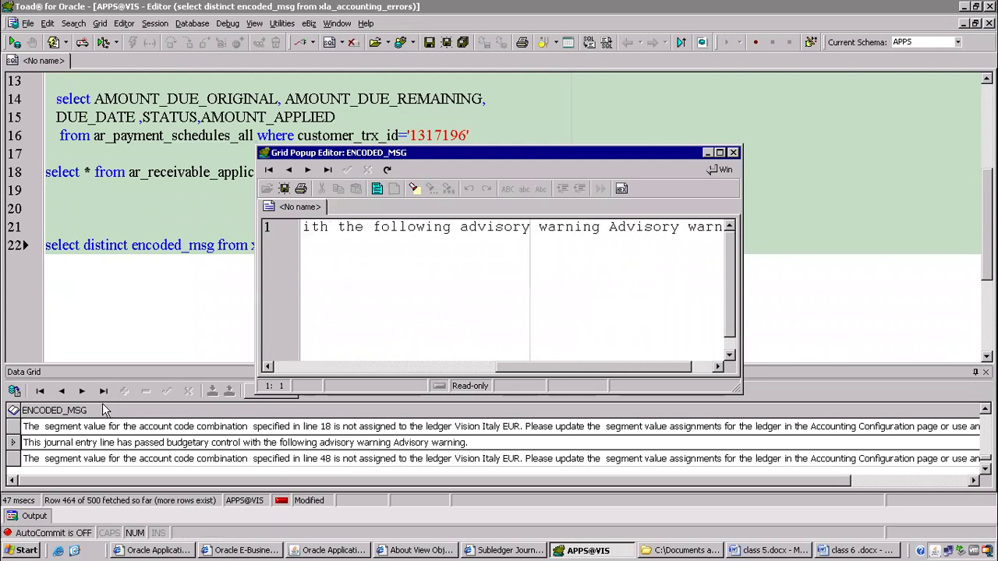
click(733, 152)
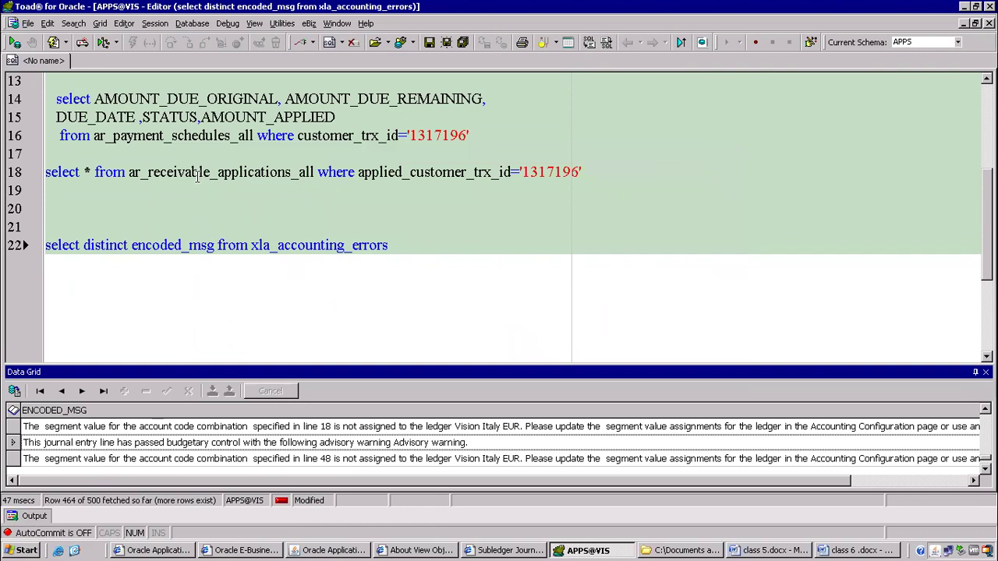
drag(251, 245, 418, 245)
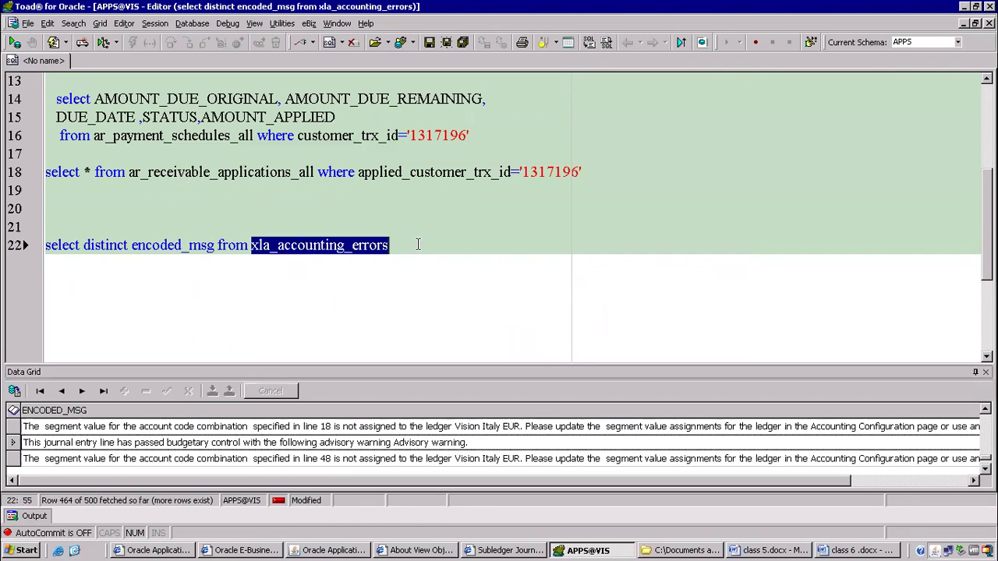
click(150, 429)
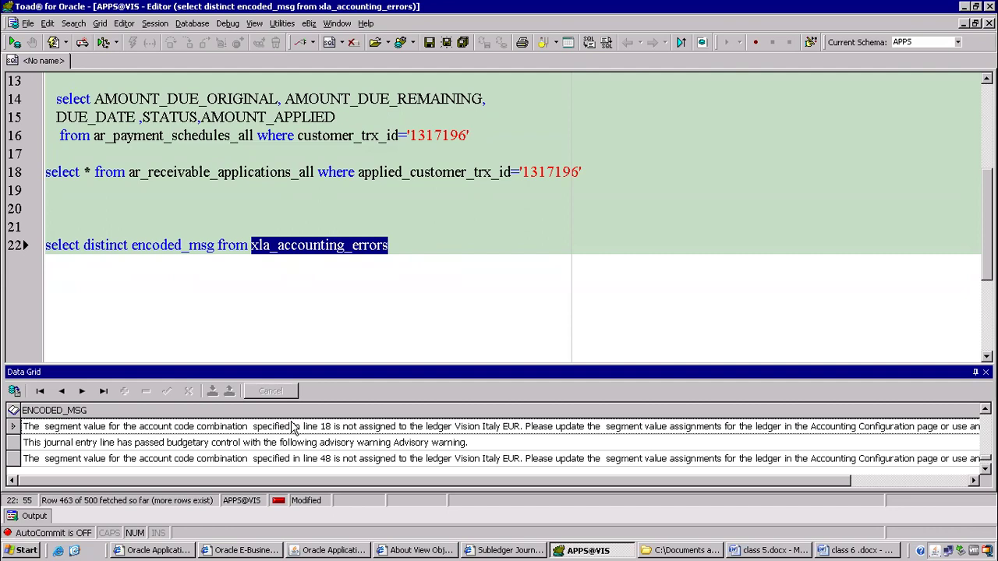
click(274, 441)
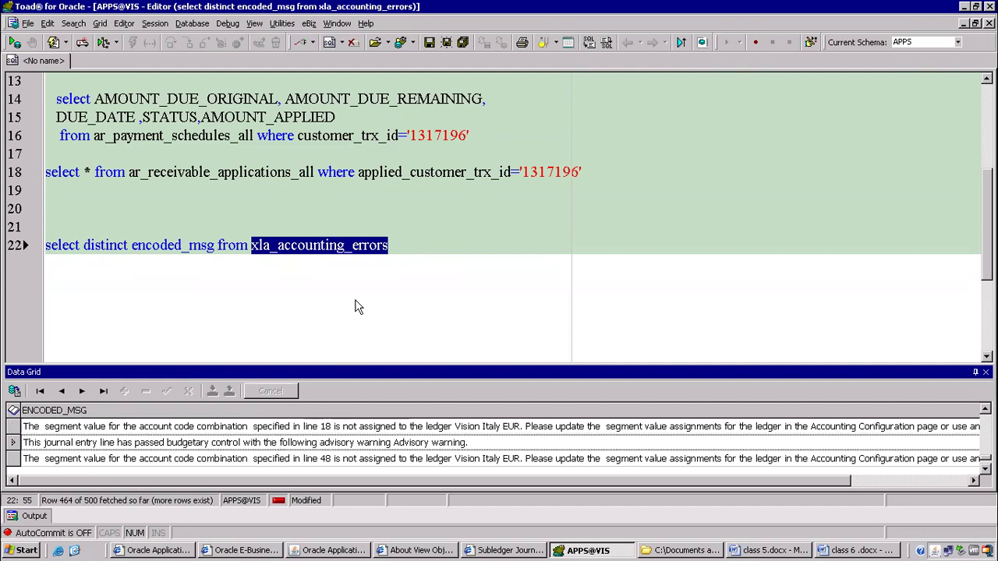
click(363, 258)
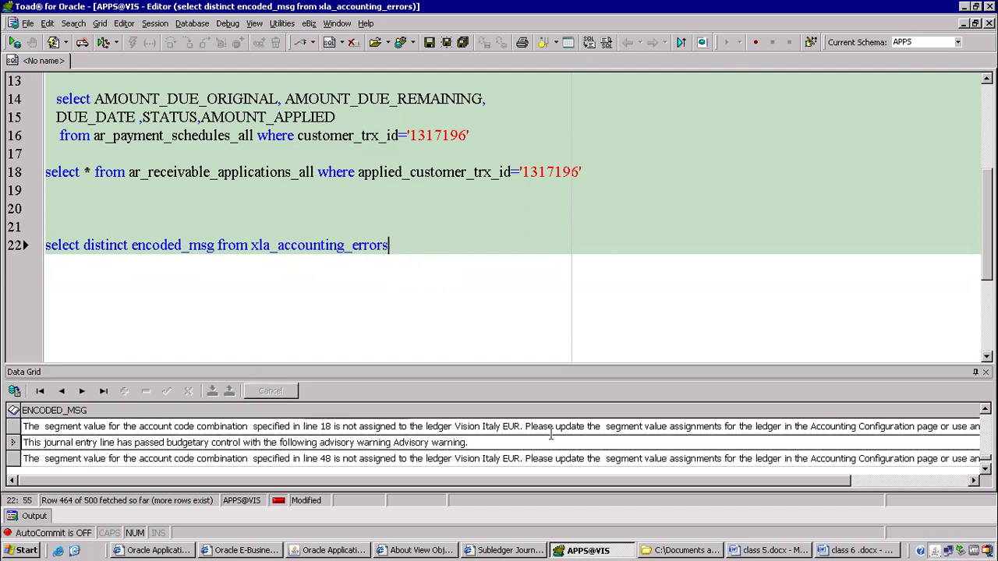
click(846, 550)
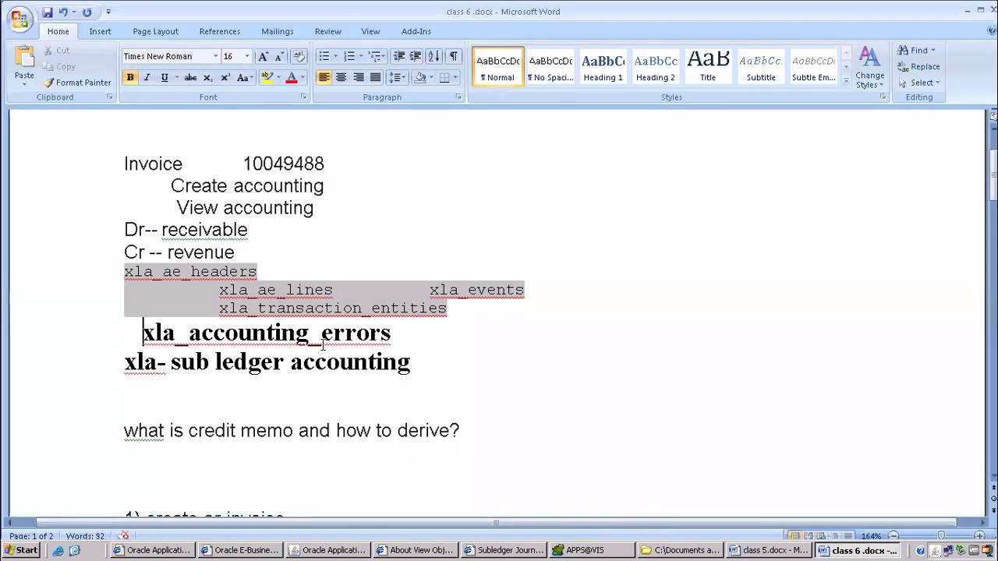
Copy the Transfer Journal Entries request name into the Word notes as 'Transfer Journal Entries to GL'.
scroll(255, 358, down, 12)
scroll(255, 358, down, 4)
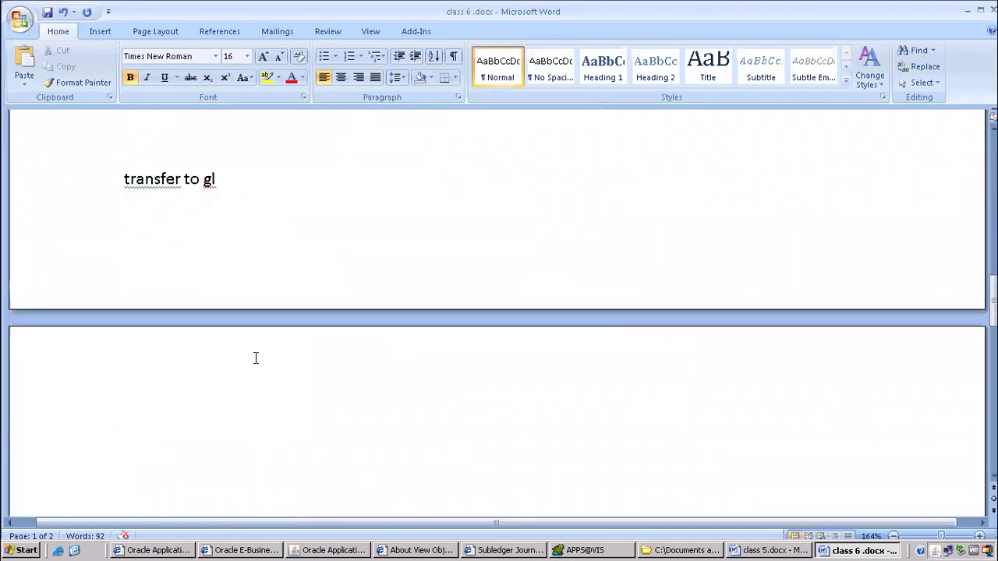
scroll(248, 252, down, 3)
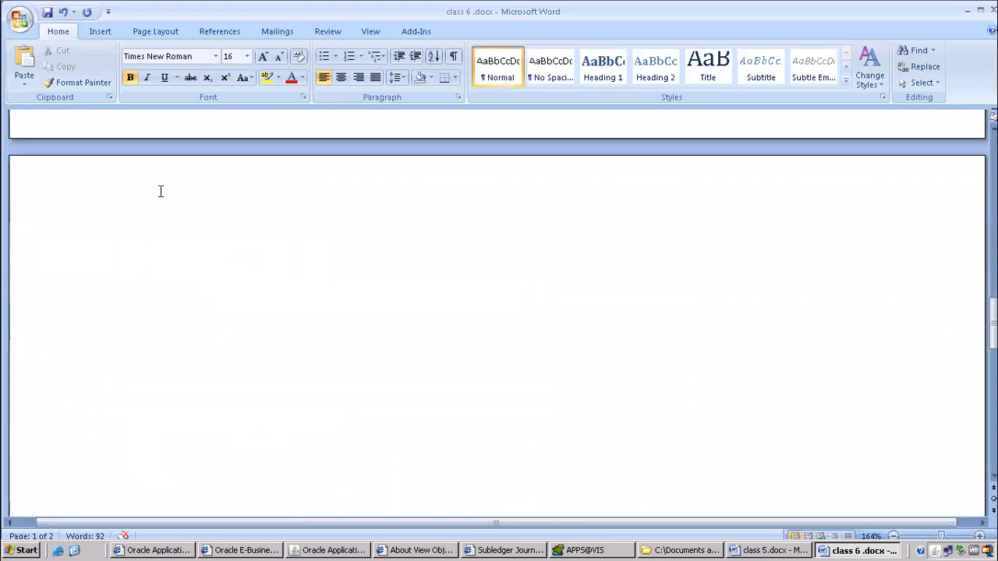
click(195, 211)
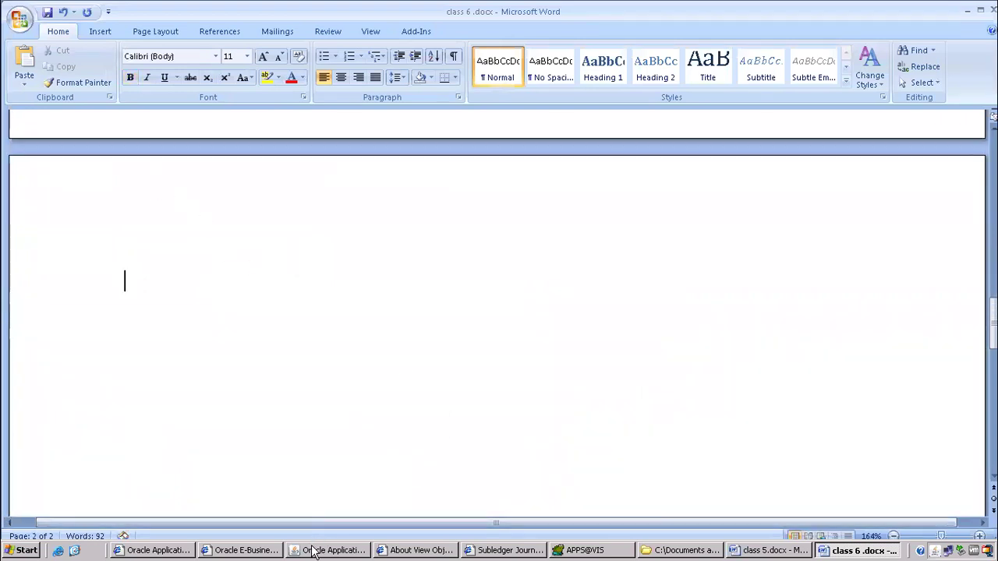
click(321, 551)
click(140, 152)
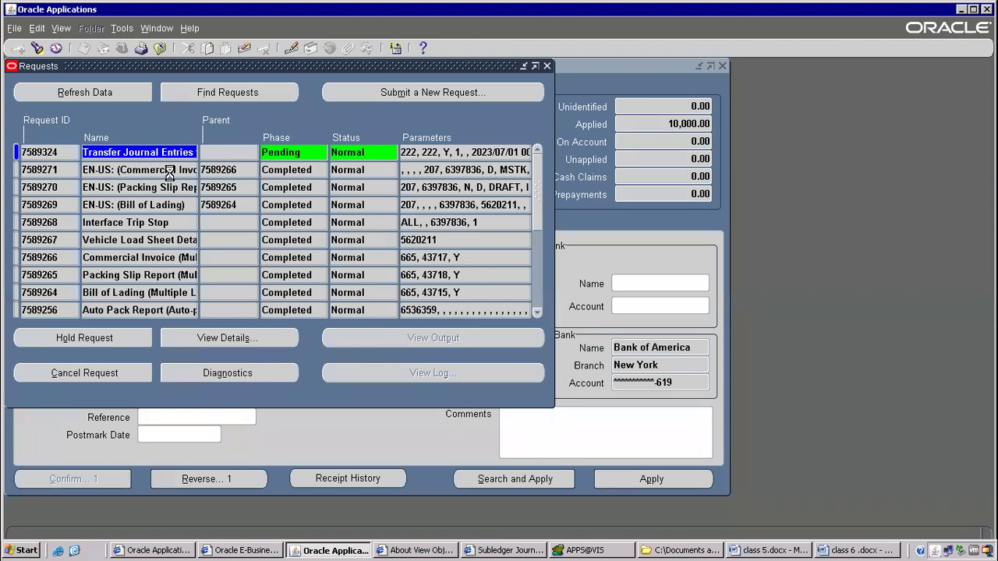
right_click(166, 160)
click(156, 178)
key(alt+Tab)
key(ctrl+v)
text(to GL)
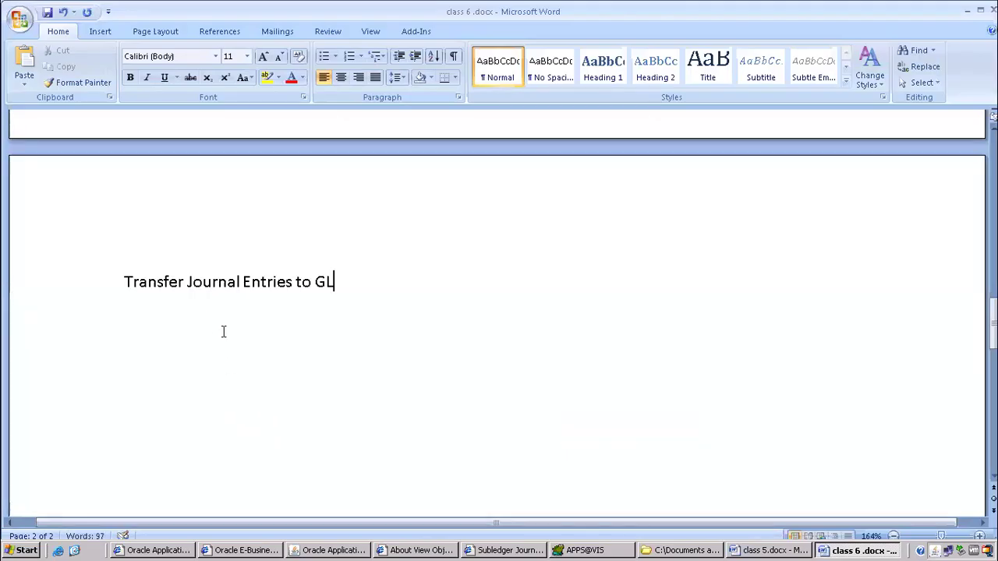
key(alt+Tab)
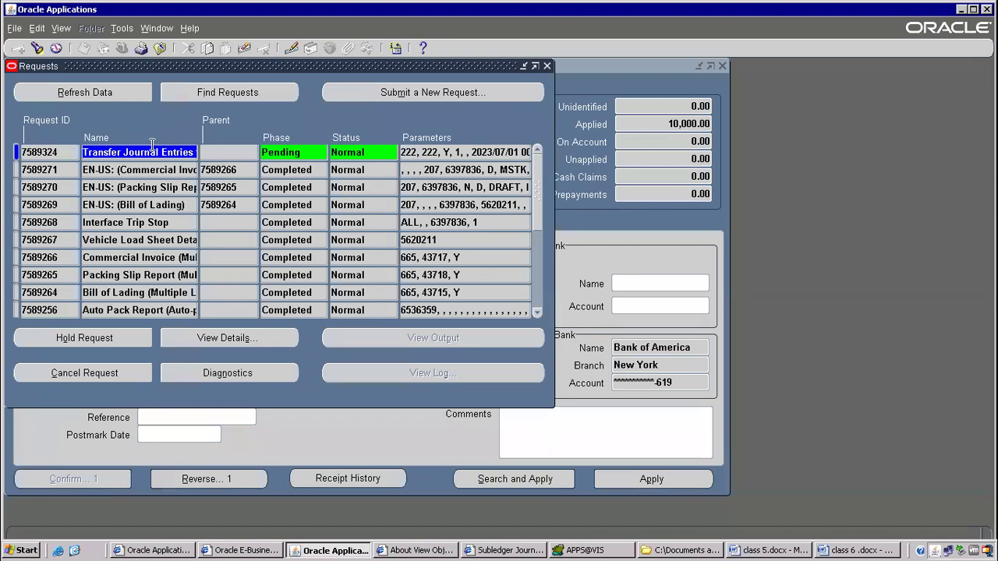
Refresh the requests and add the note line 'Journal Import-----it will create' in Word.
click(115, 90)
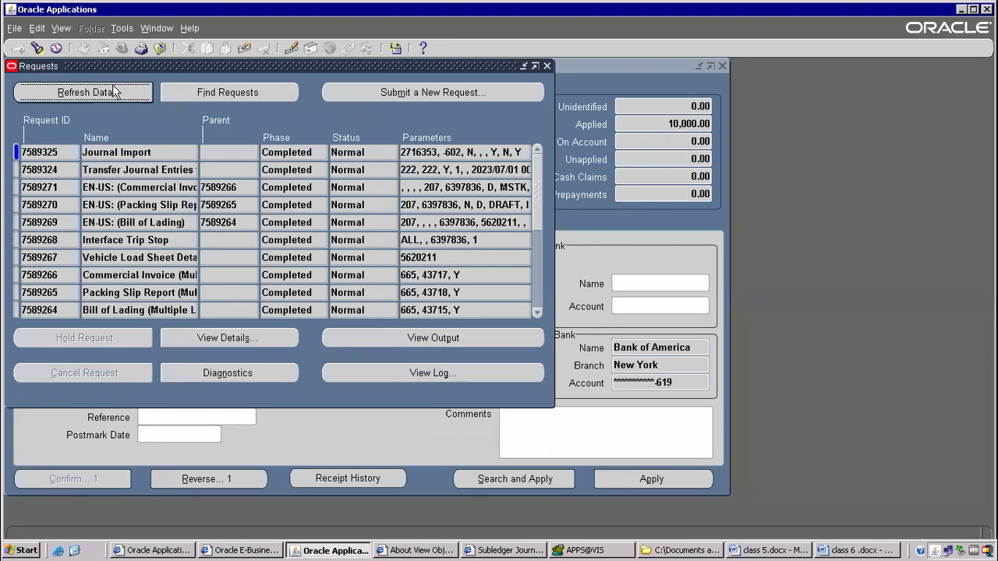
triple_click(124, 152)
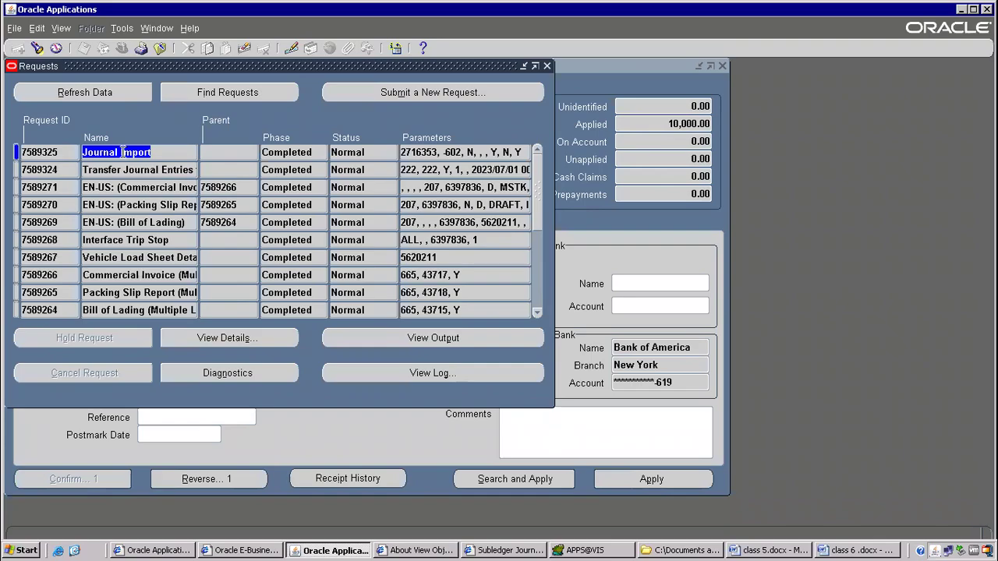
key(alt+Tab)
key(Return)
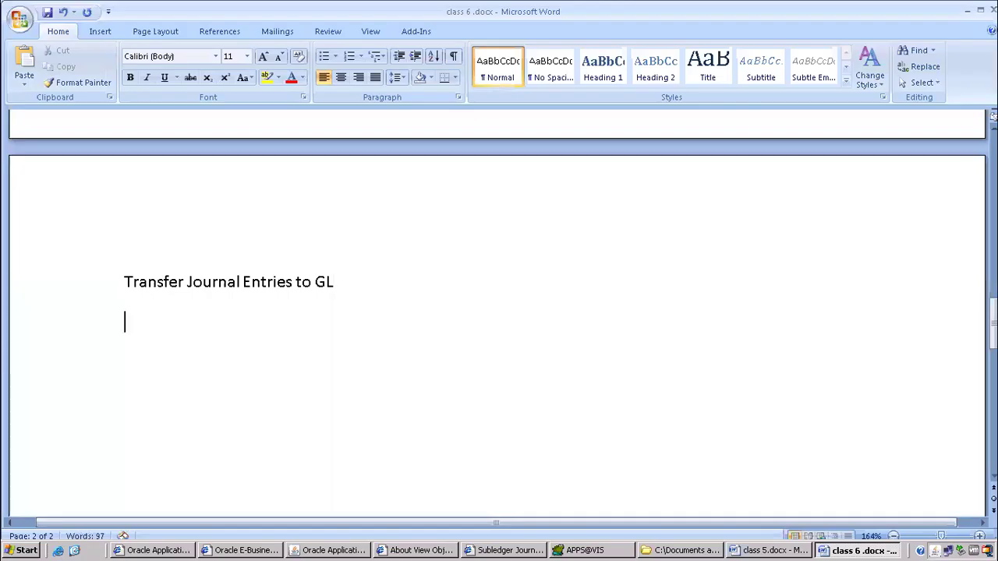
text(Journal Import-----it will creat)
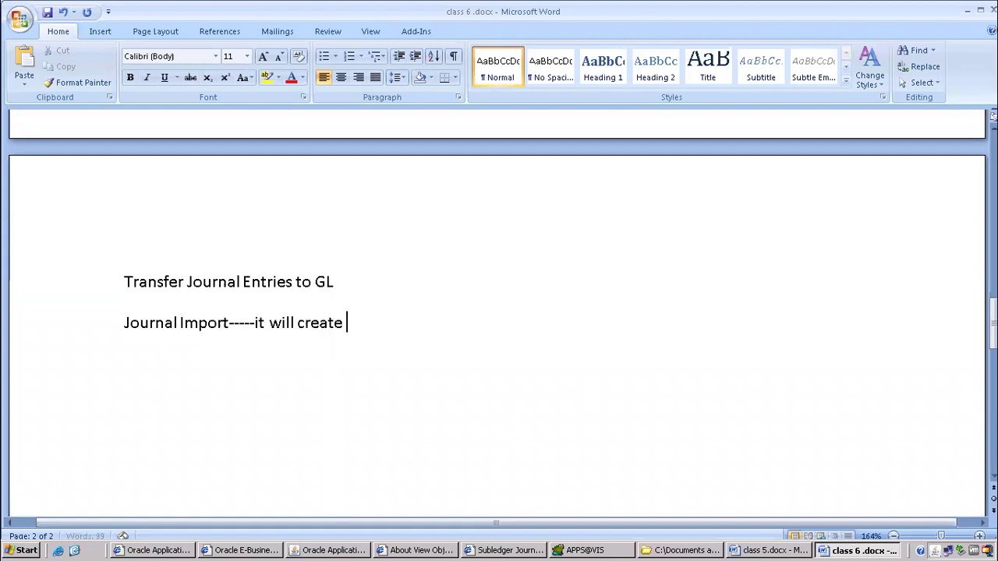
text(e)
key(alt+Tab)
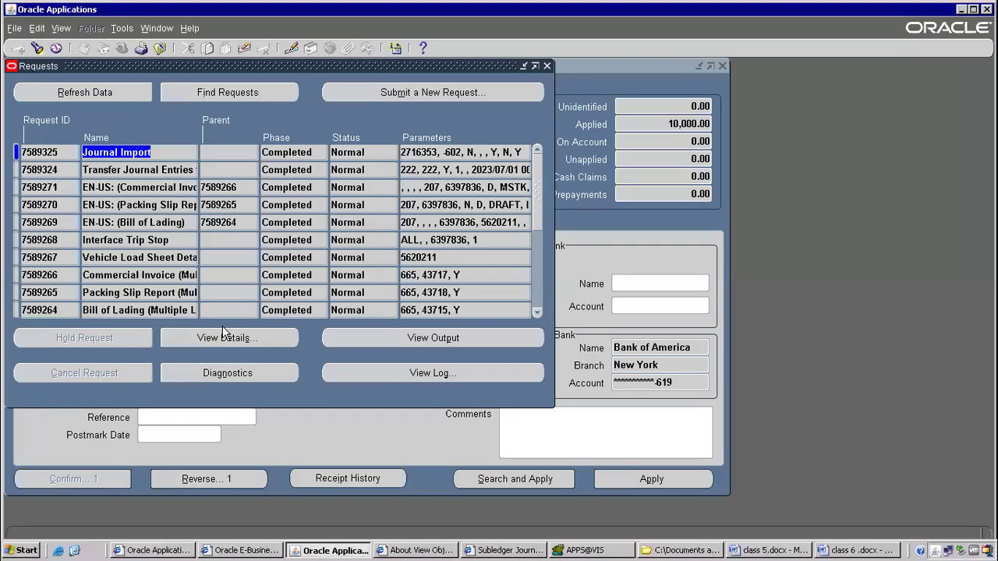
click(434, 338)
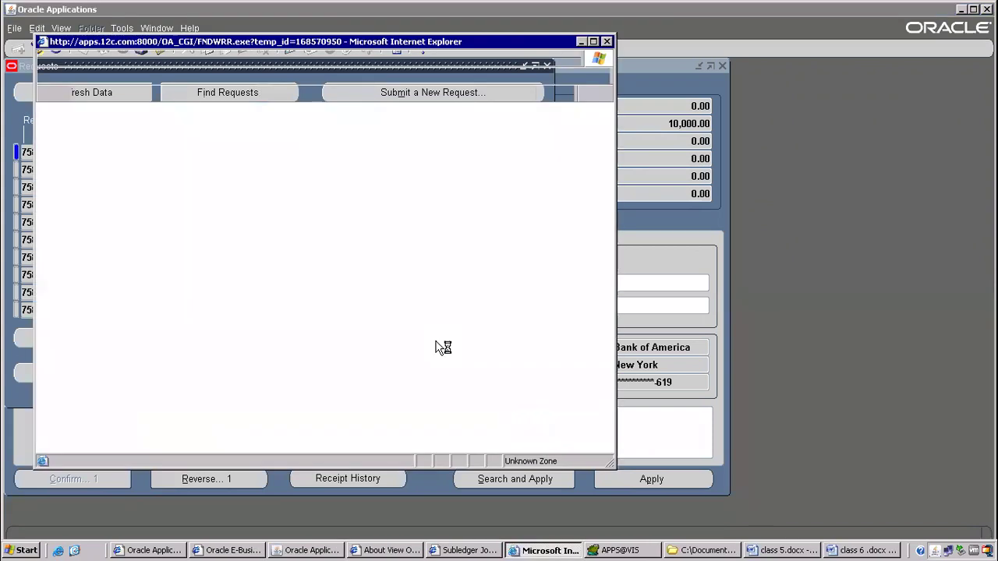
click(593, 42)
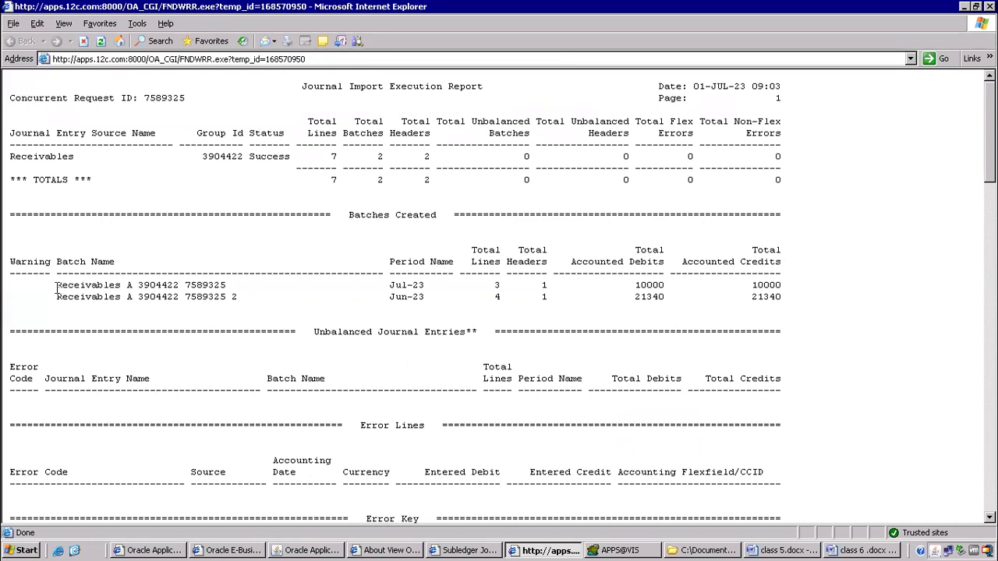
drag(392, 297, 672, 306)
drag(76, 302, 382, 273)
click(293, 292)
drag(225, 284, 82, 285)
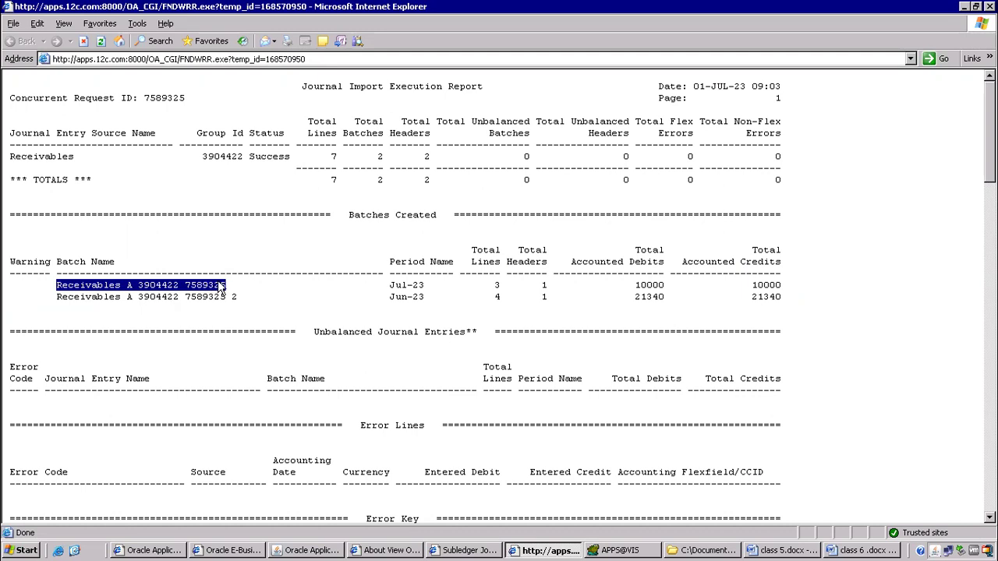
right_click(170, 285)
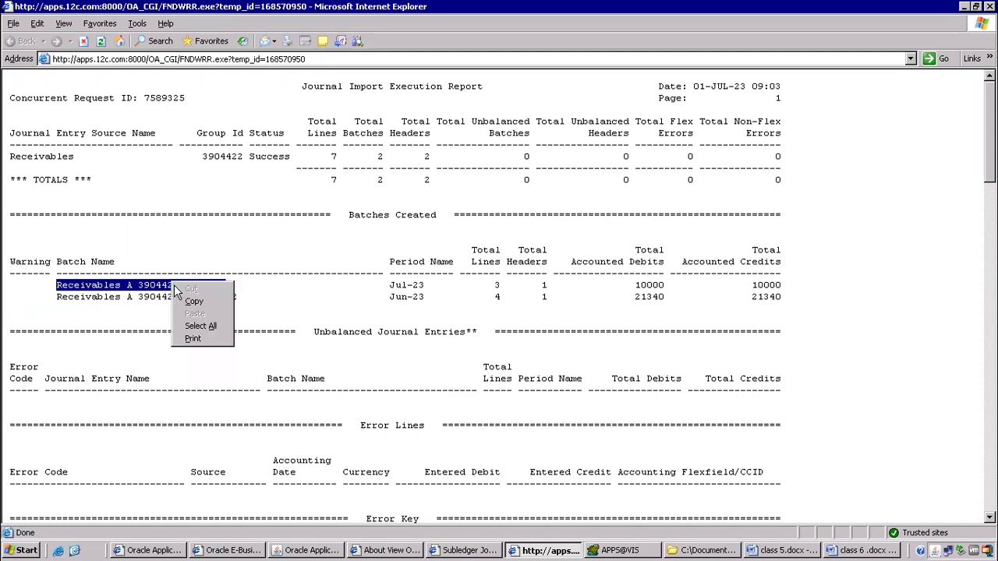
click(193, 304)
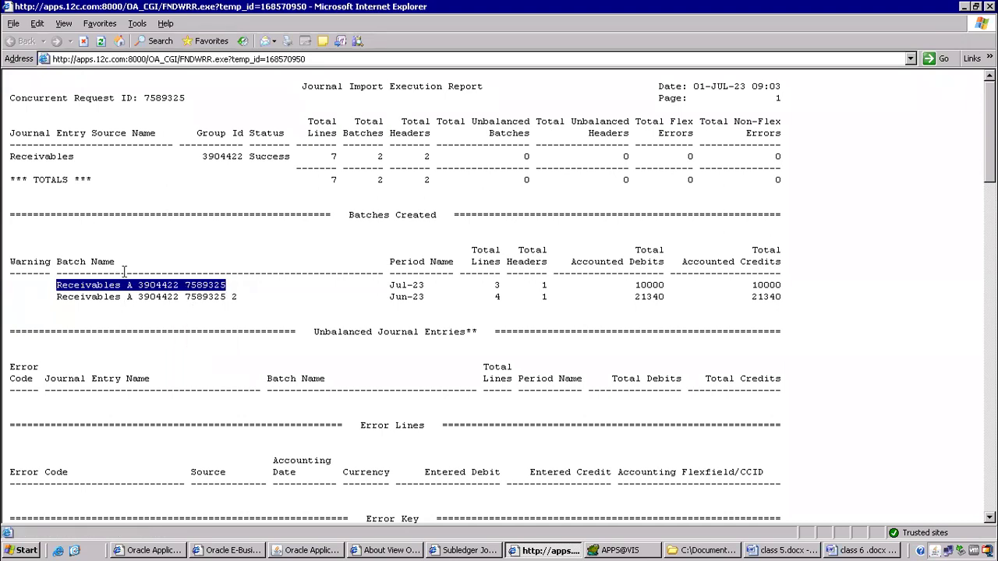
click(331, 550)
click(147, 71)
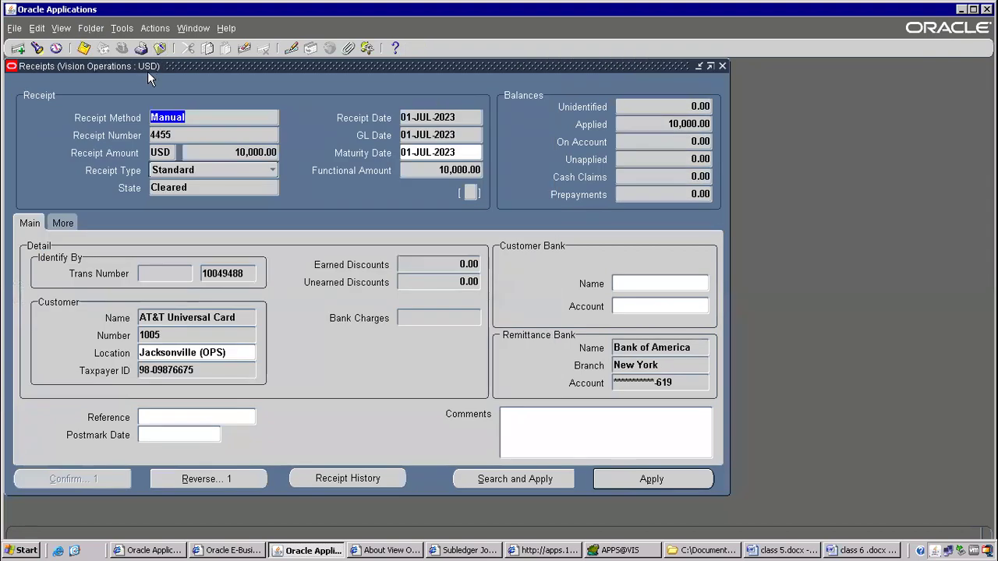
Close the Receipts form, switch to General Ledger, Vision Operations (USA), and choose journal inquiry.
click(160, 49)
click(123, 49)
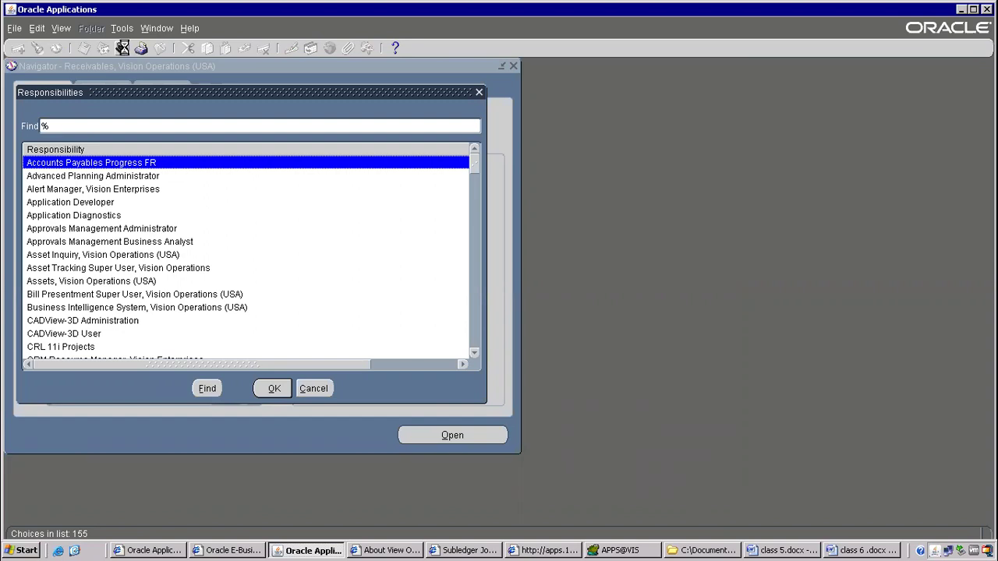
key(Down)
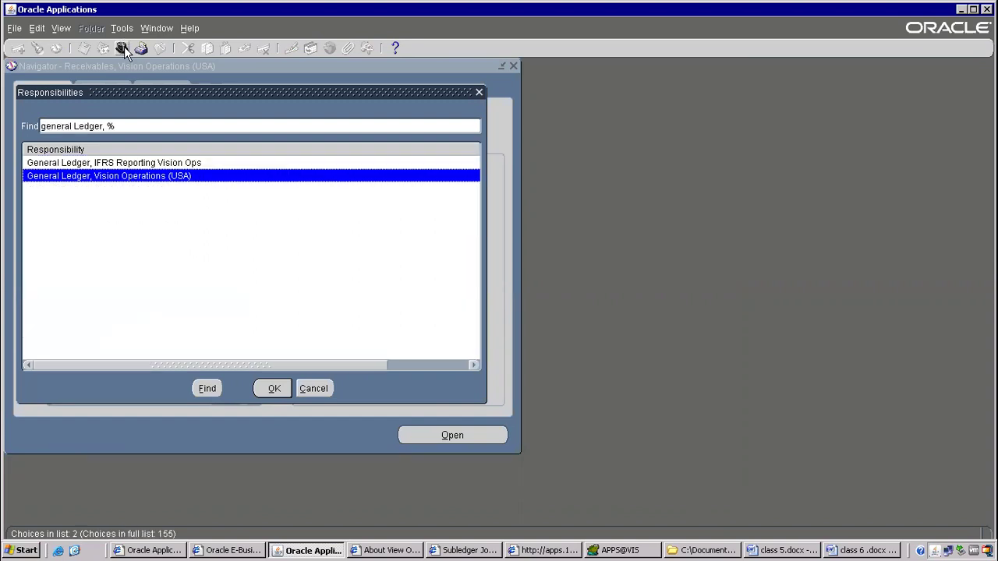
key(Return)
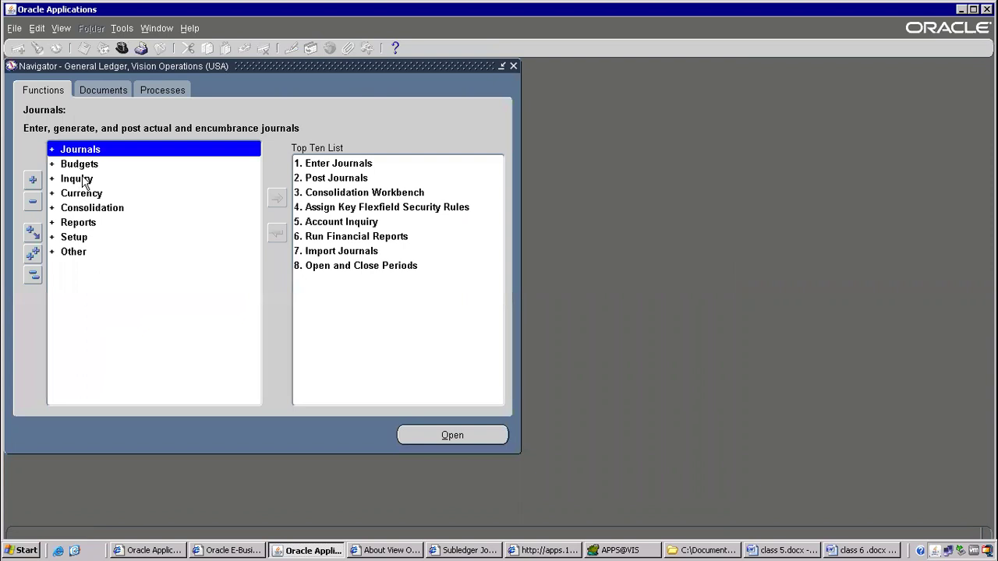
double_click(81, 179)
click(98, 239)
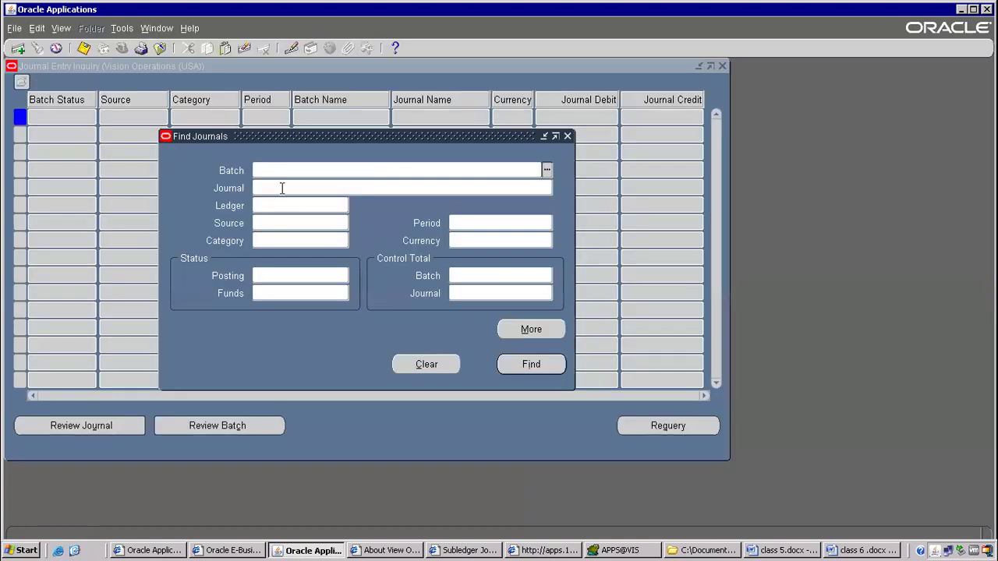
key(ctrl+v)
click(556, 363)
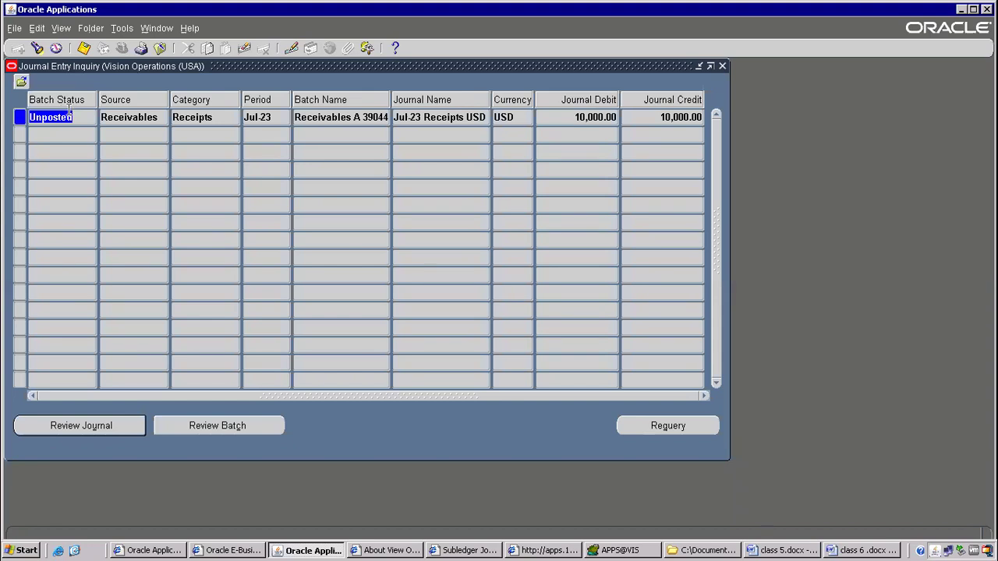
click(98, 425)
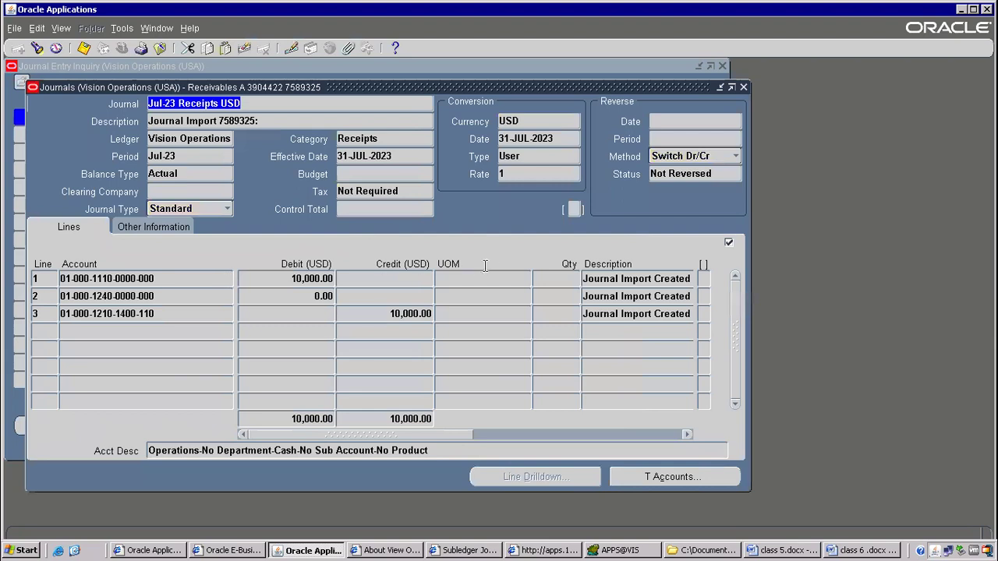
Inspect the journal header (Period, User conversion type, Not Reversed), its two lines and other information.
drag(169, 159, 164, 160)
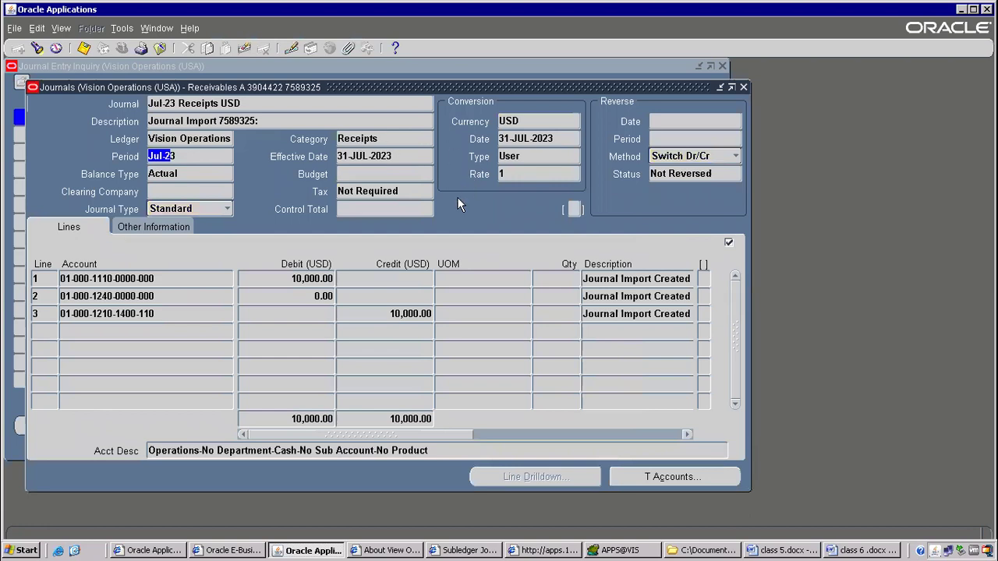
double_click(527, 160)
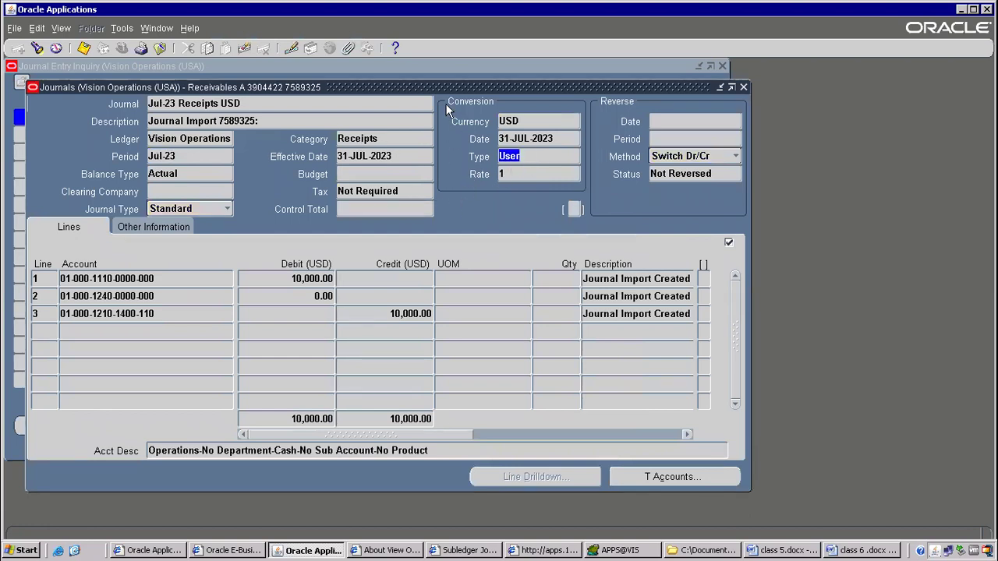
double_click(664, 173)
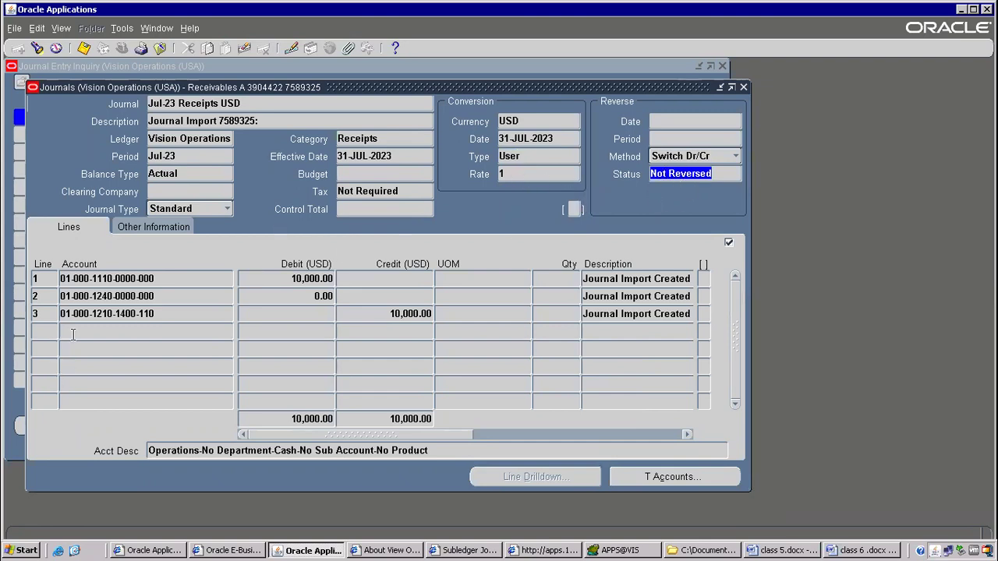
click(97, 279)
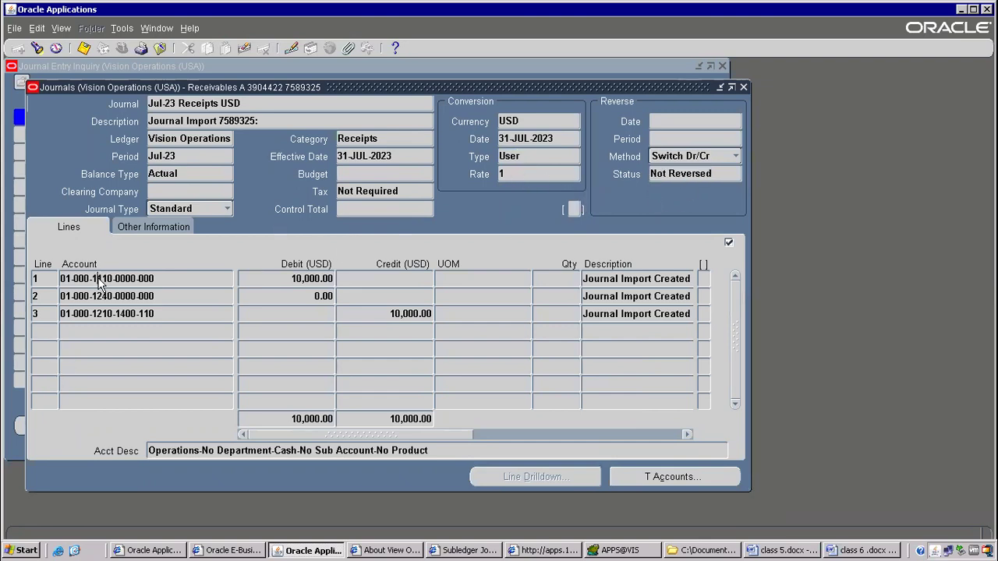
click(390, 296)
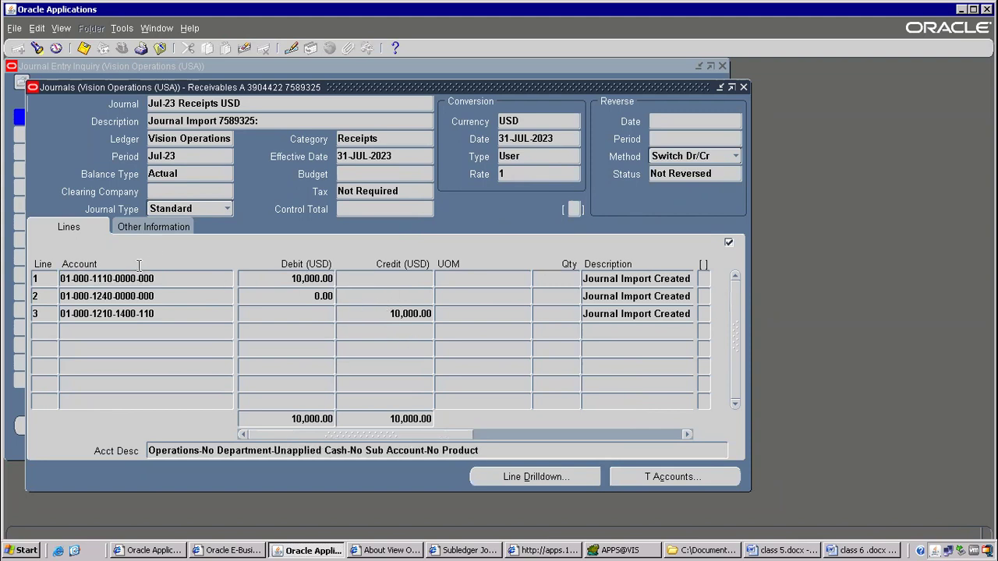
click(154, 227)
click(89, 227)
View the journal's T accounts, then close them and the display options.
click(657, 479)
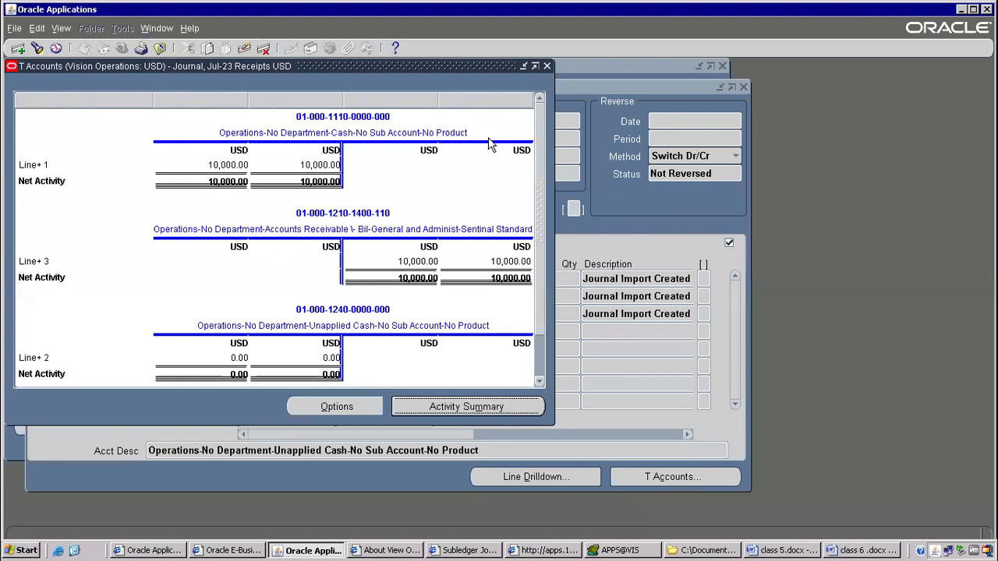
scroll(266, 182, down, 1)
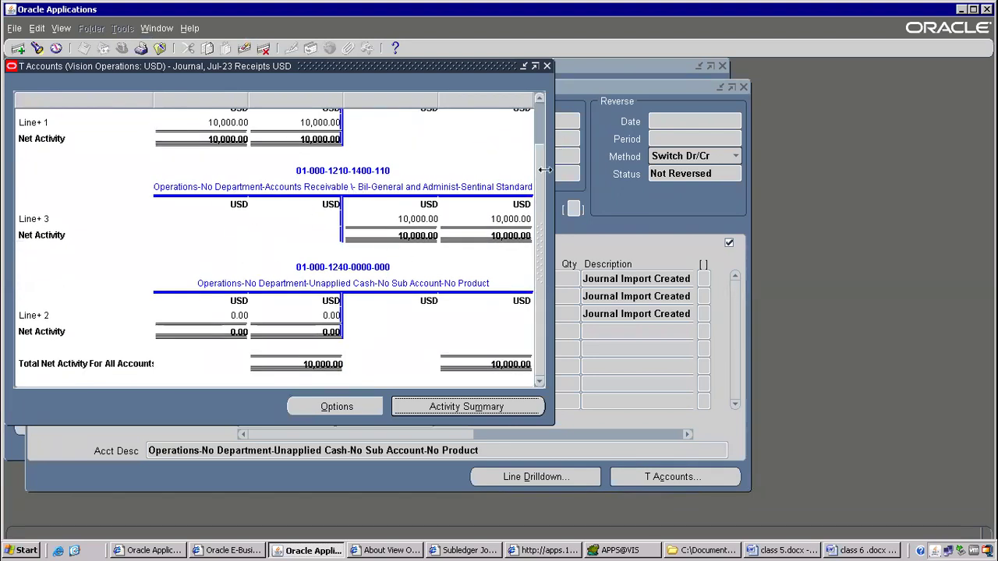
click(547, 67)
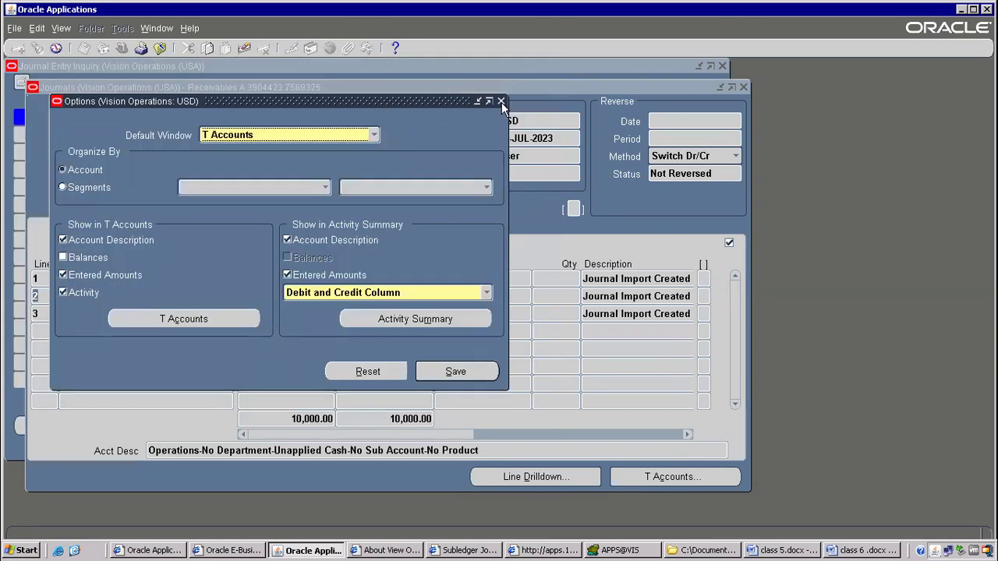
click(501, 101)
click(173, 102)
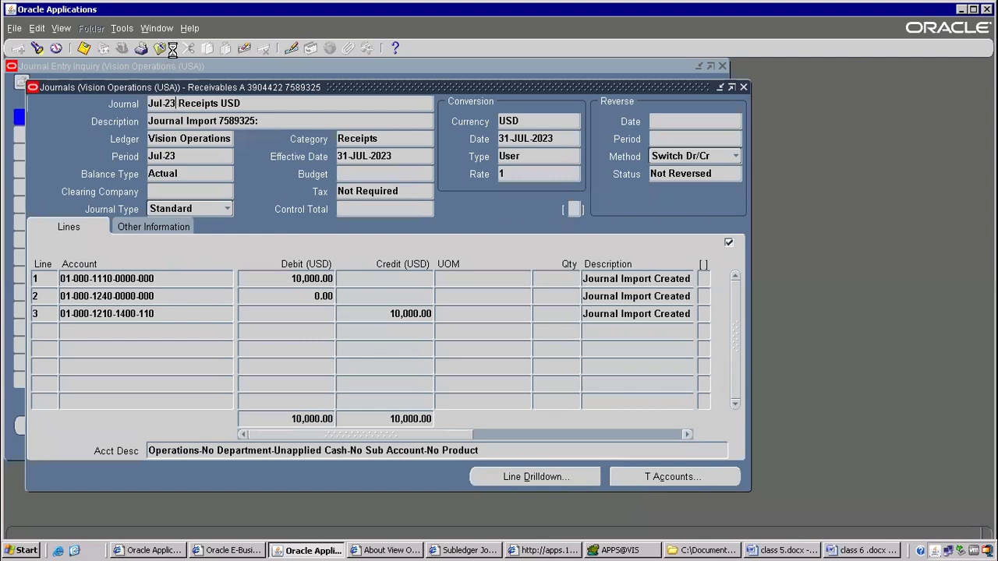
click(191, 28)
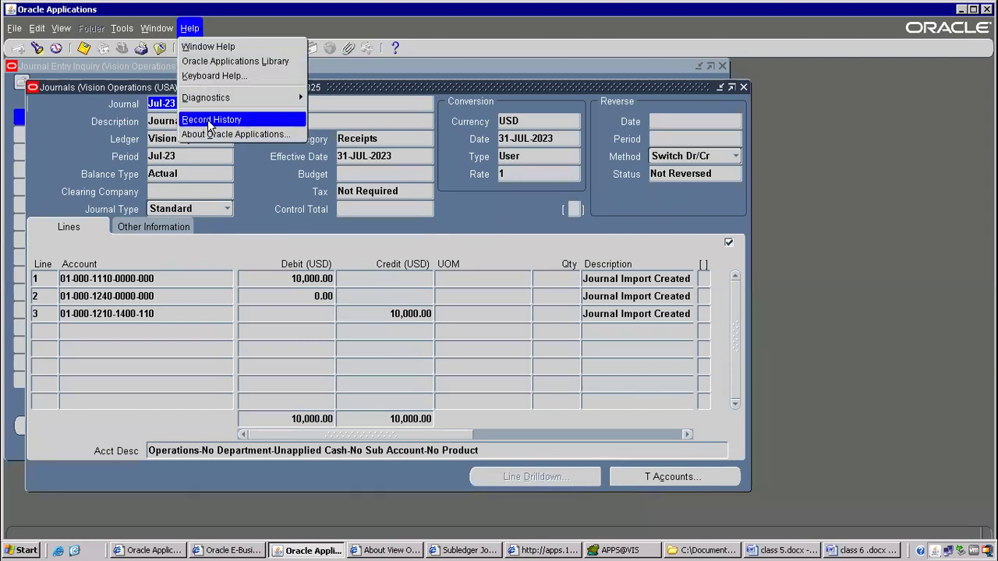
Check the journal line's record details, noting table GL_JE_LINES_V, then close the journal review.
click(204, 120)
drag(453, 272, 520, 272)
click(578, 346)
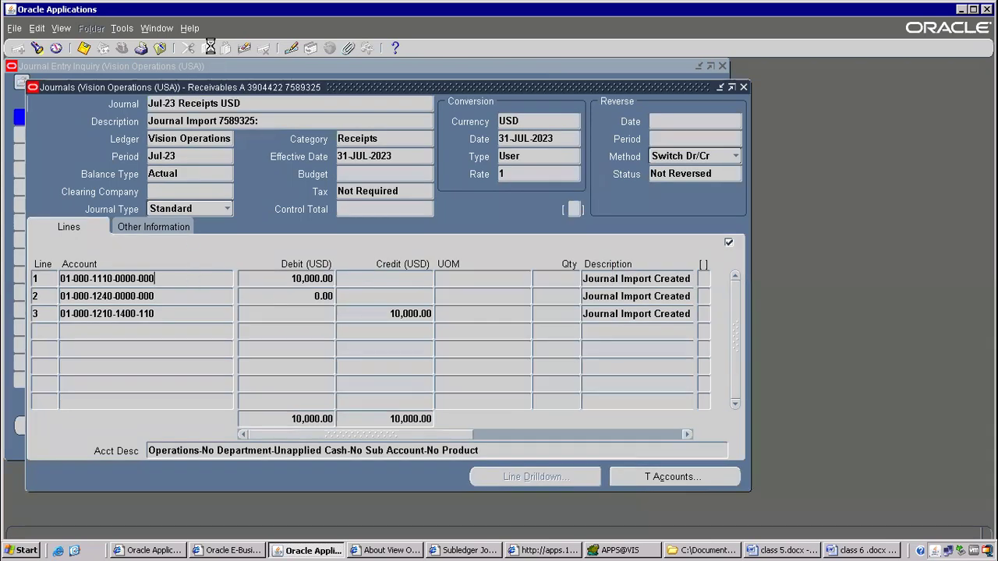
click(190, 28)
click(217, 120)
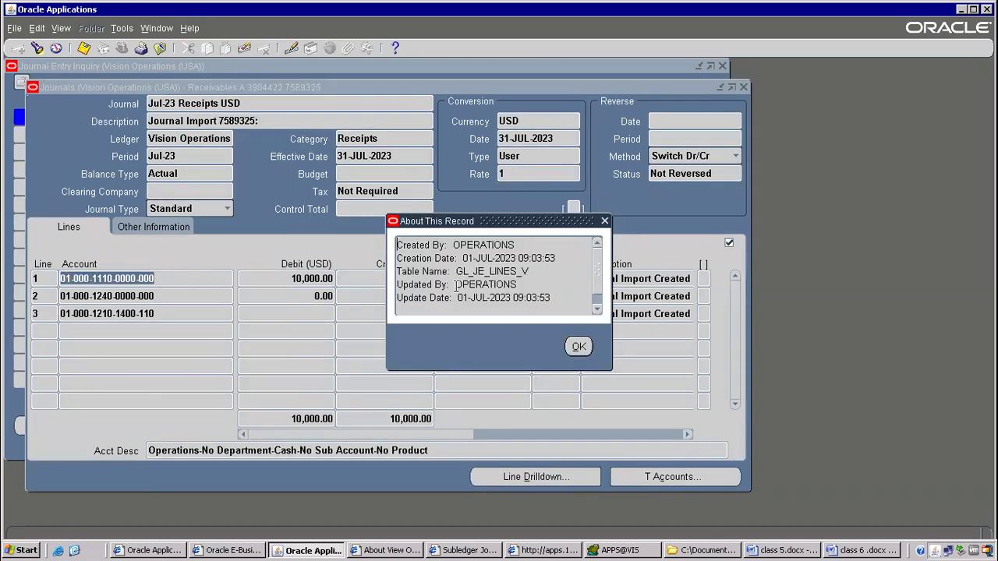
click(577, 348)
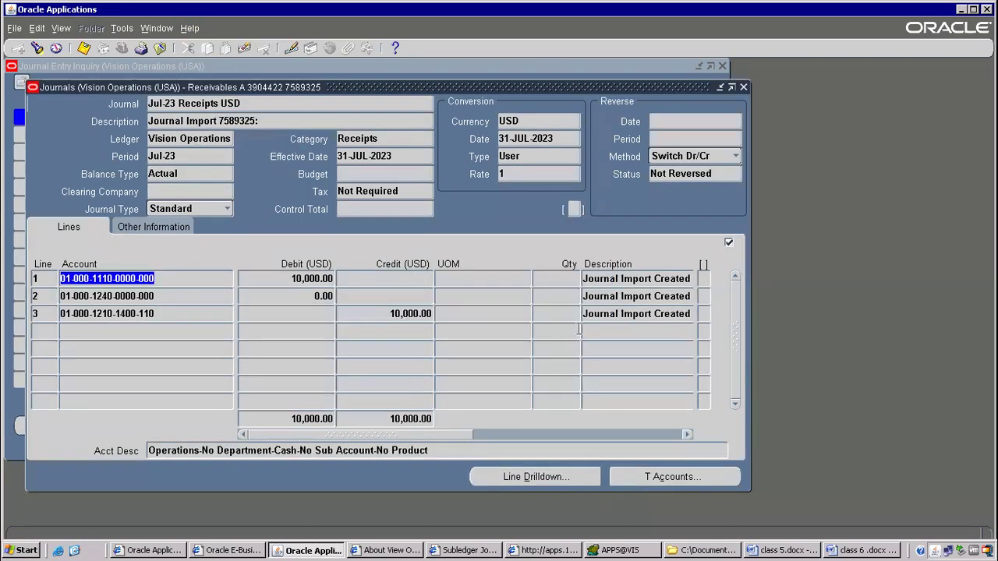
click(743, 86)
Identify the batch record's table GL_JE_BATCHES, then close record details and the journal inquiry.
click(191, 28)
click(209, 120)
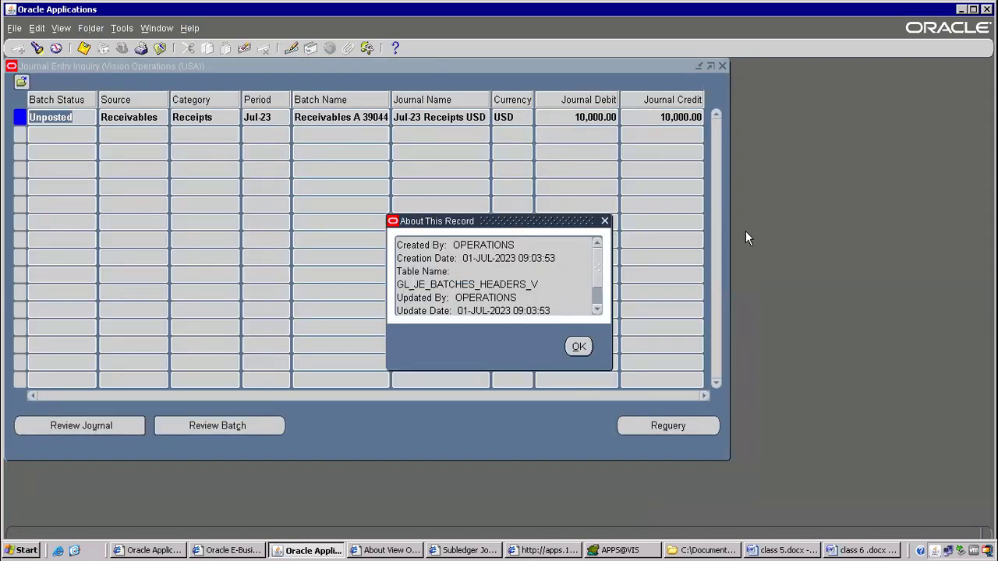
drag(414, 284, 426, 284)
click(477, 285)
drag(477, 285, 383, 281)
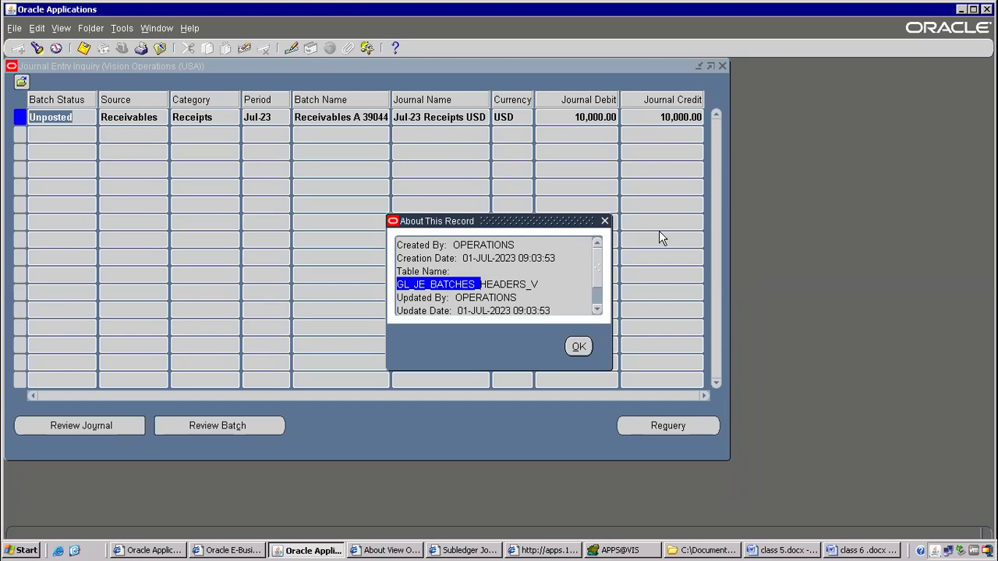
drag(513, 226, 427, 199)
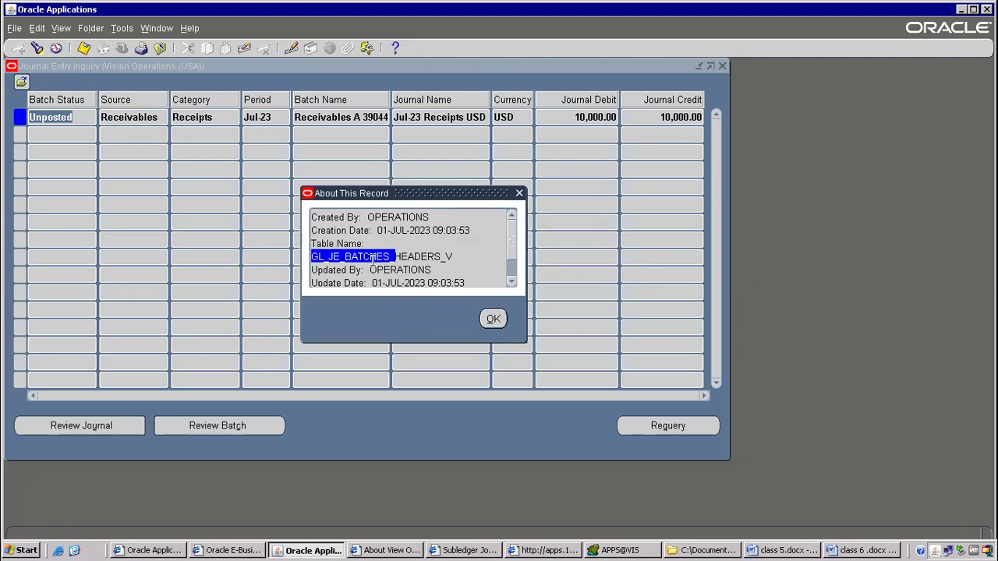
click(491, 320)
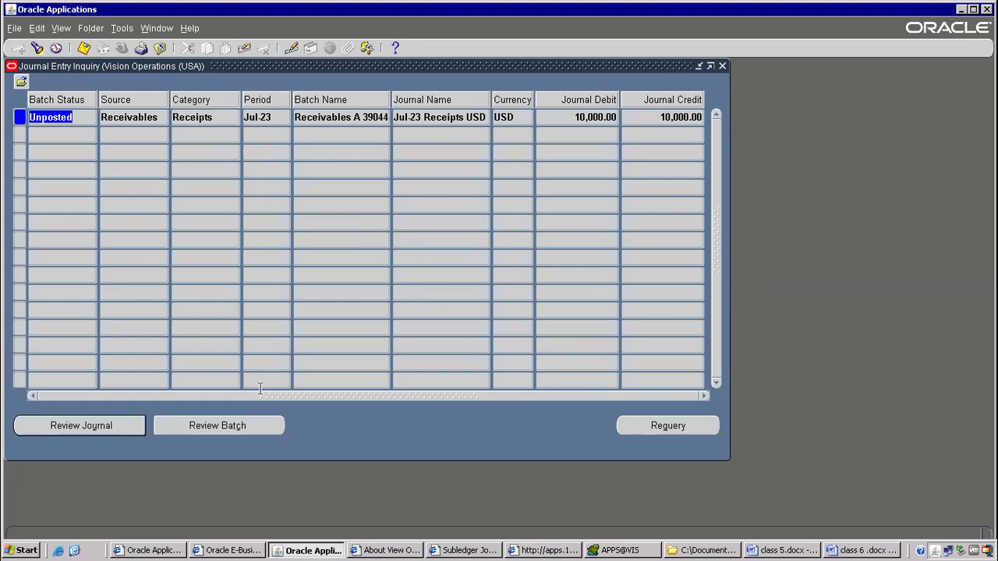
click(721, 66)
Add Gl_je_batches, Gl_je_headers and gl_je_lines on new lines in the class 6 notes.
click(783, 551)
click(863, 550)
scroll(407, 376, down, 3)
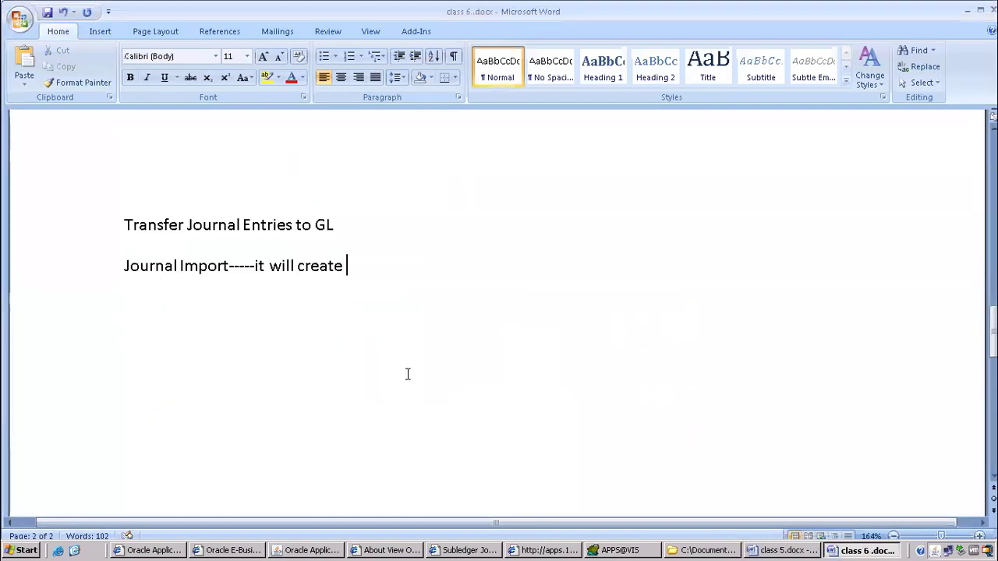
key(Return)
key(Return)
text(GL_je)
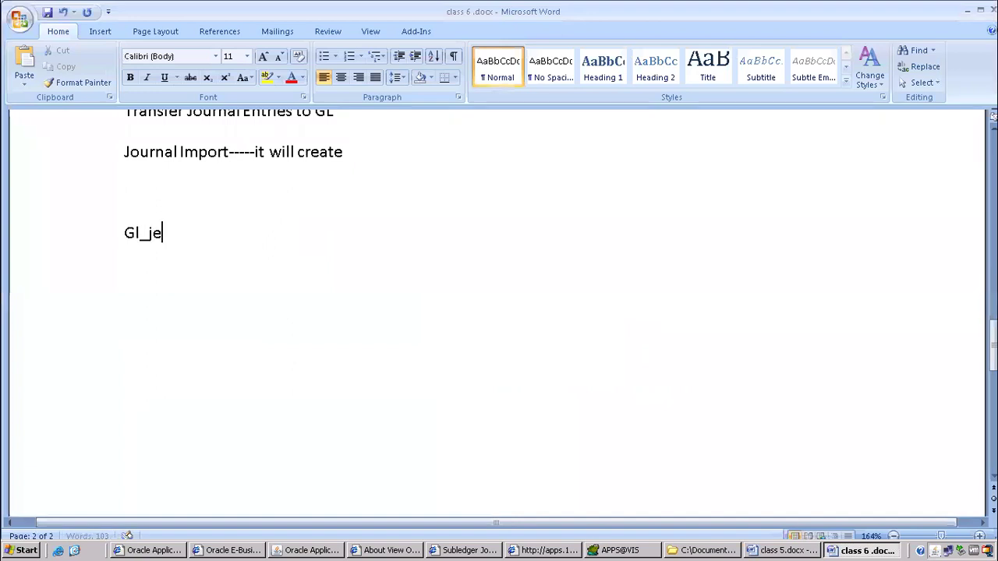
text(_batches)
key(Return)
text(Gl_j)
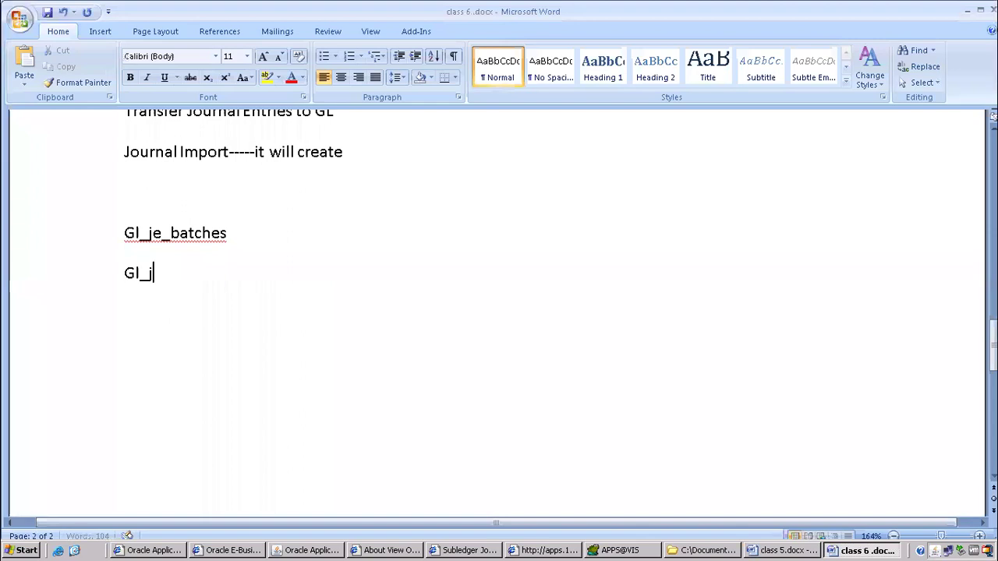
text(e_headers)
key(Return)
text(gl_je_l)
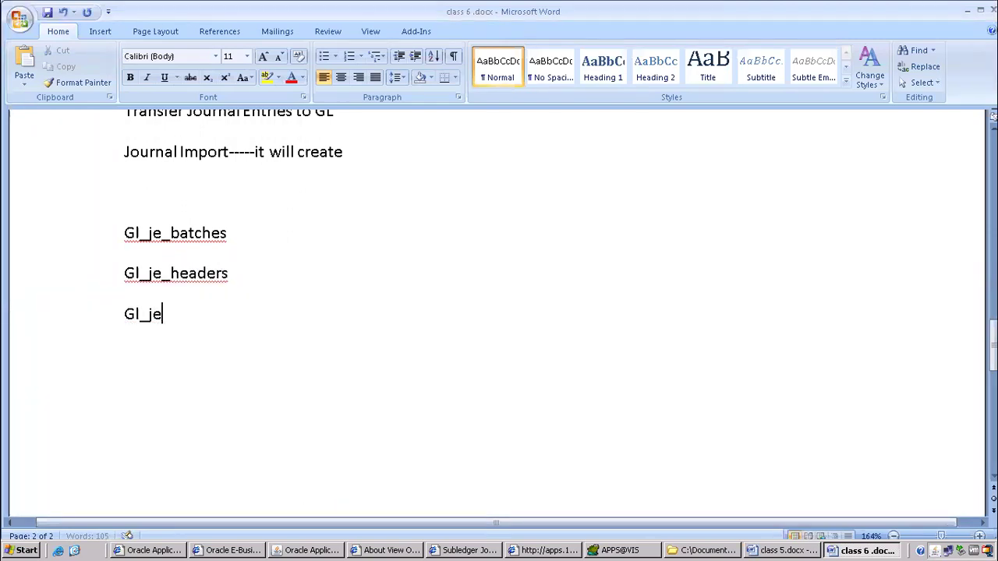
text(ines)
Add a POST line highlighted in yellow, then go back to the Oracle Navigator.
key(Return)
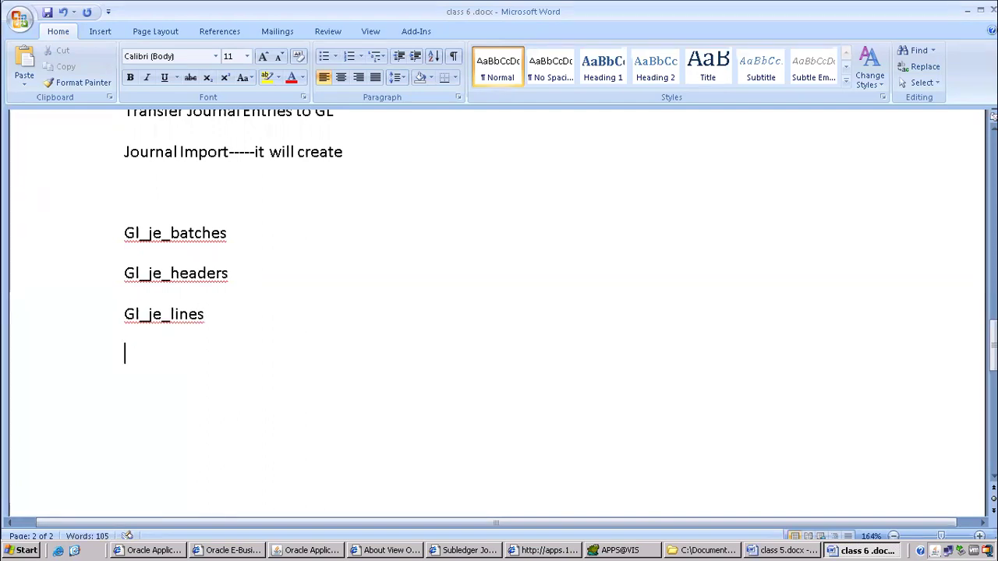
text(POST)
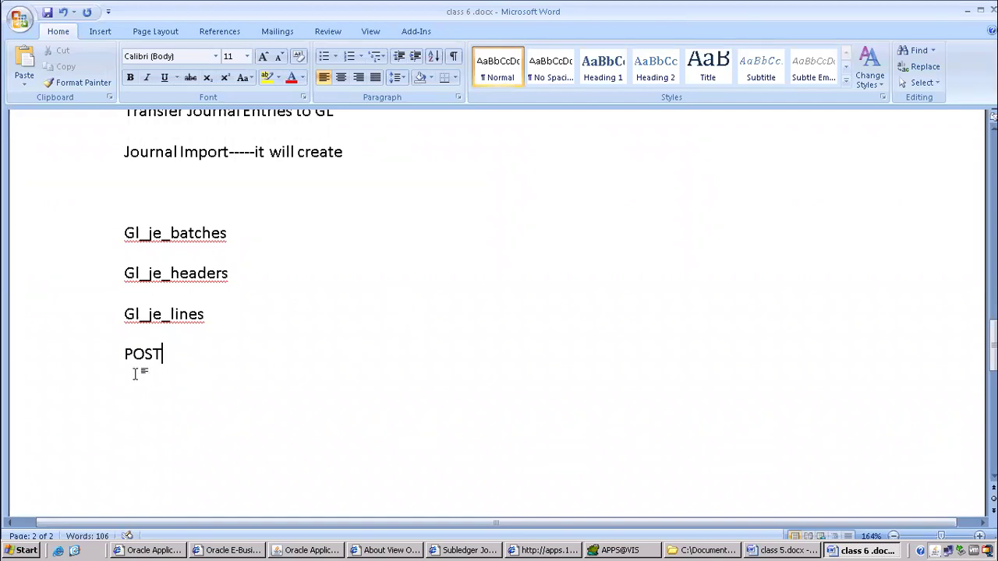
click(96, 362)
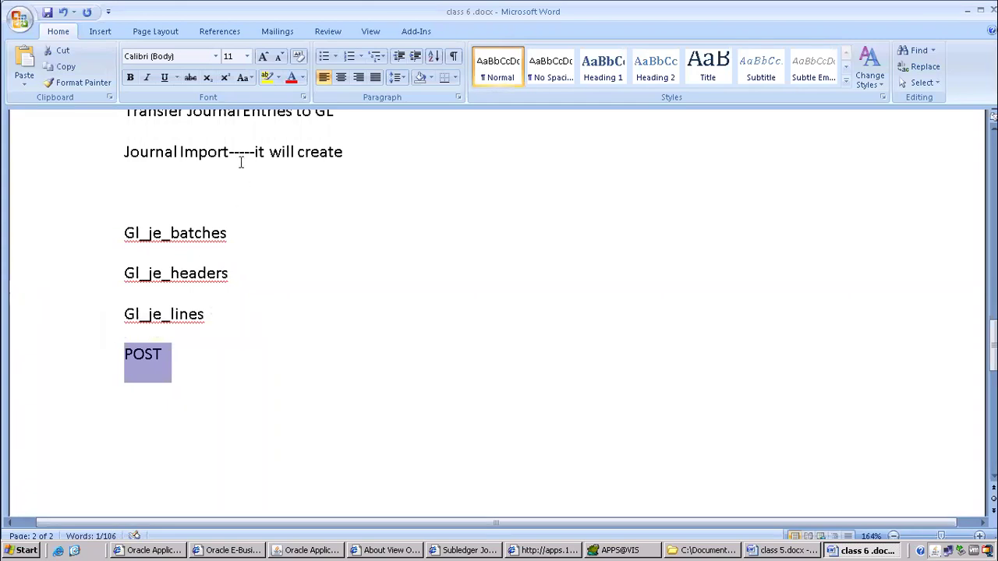
click(266, 77)
click(244, 349)
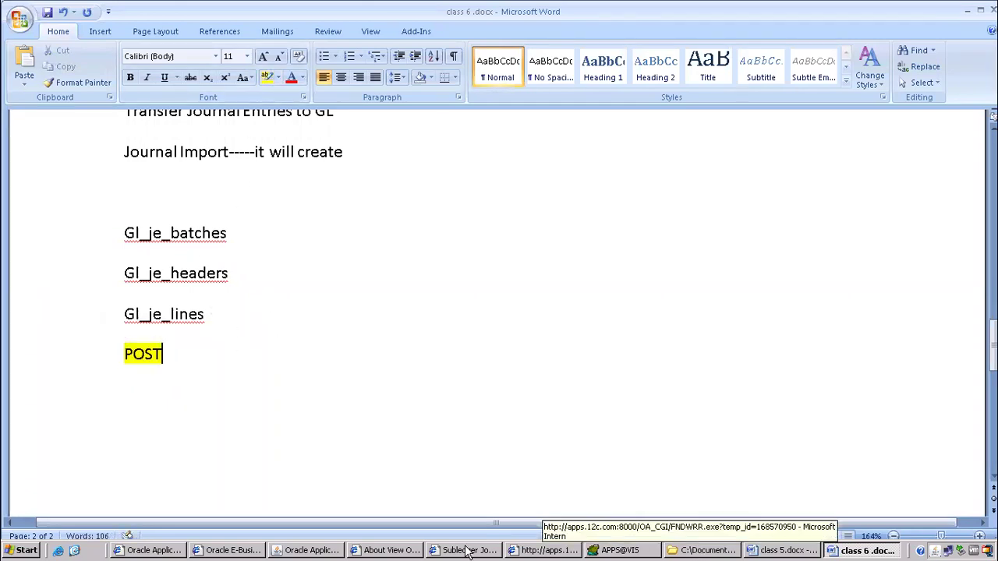
click(305, 551)
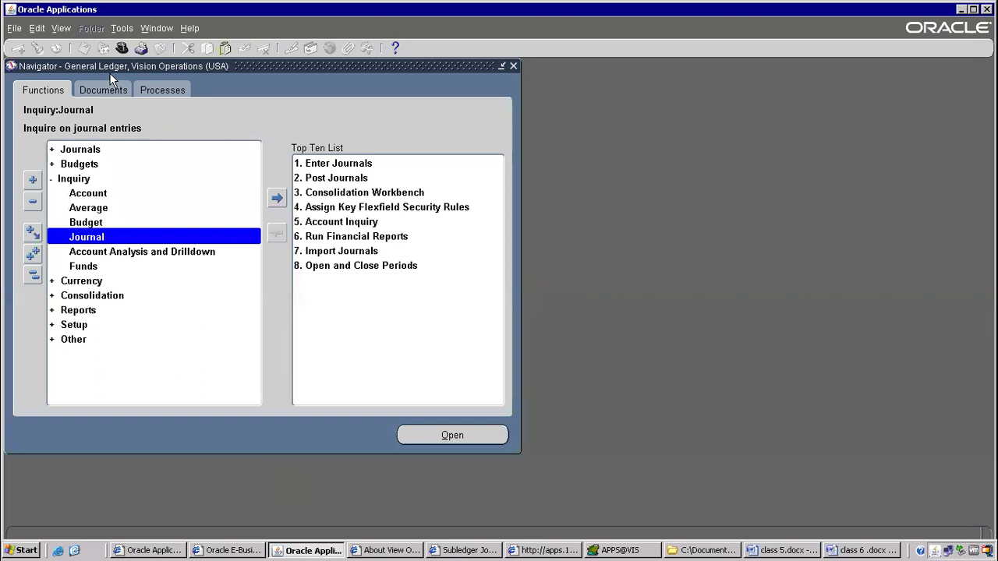
double_click(89, 148)
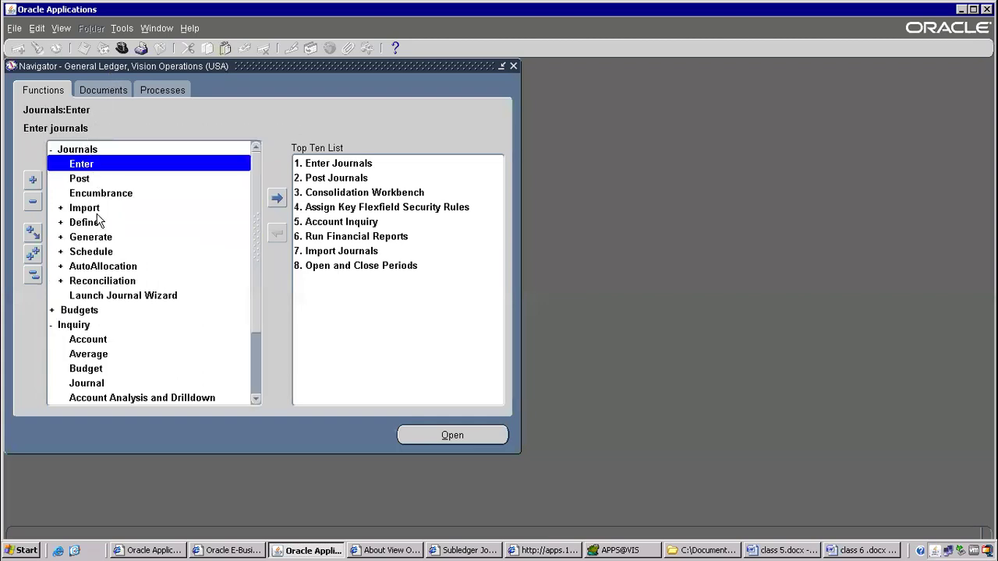
click(82, 178)
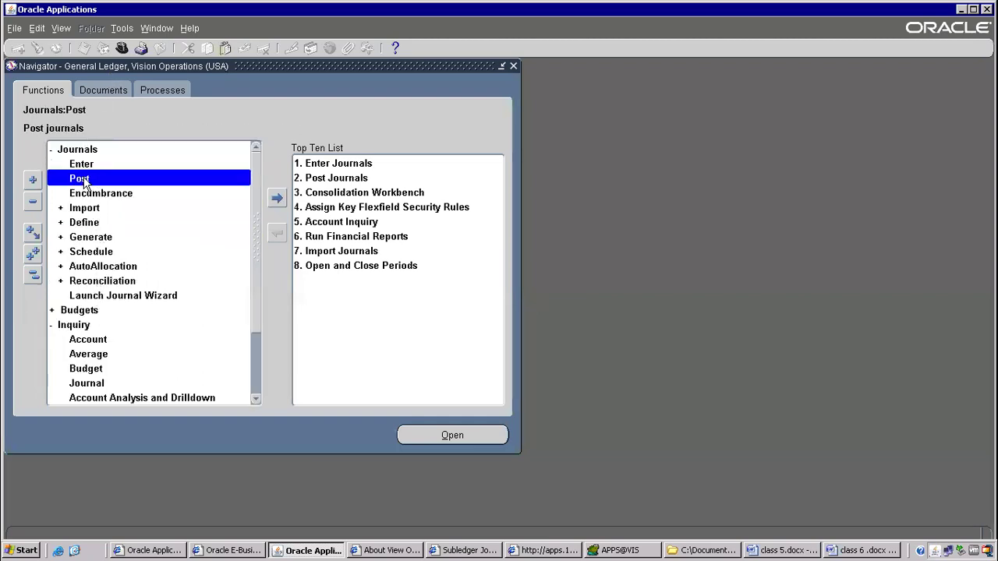
double_click(82, 179)
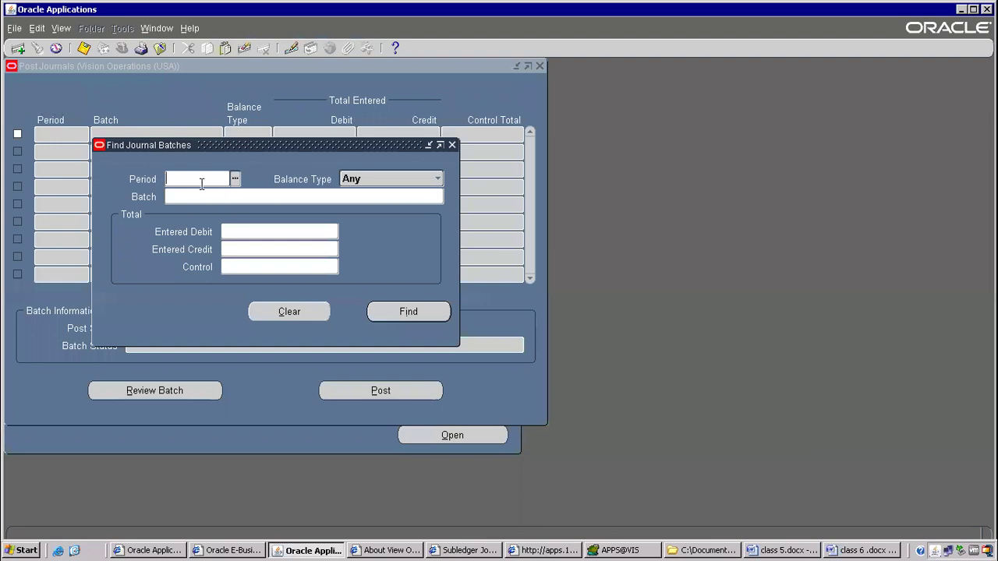
click(231, 194)
key(ctrl+v)
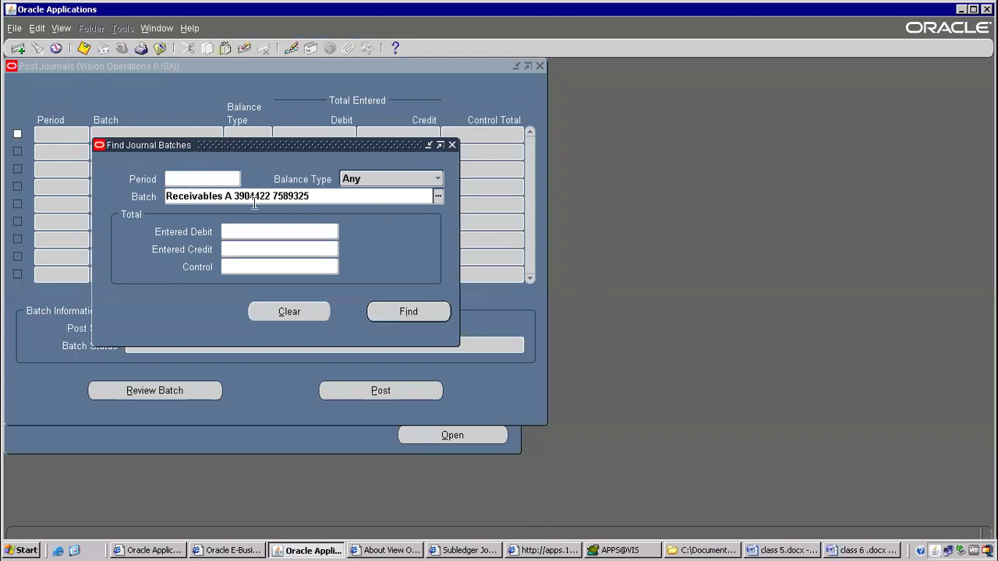
click(545, 549)
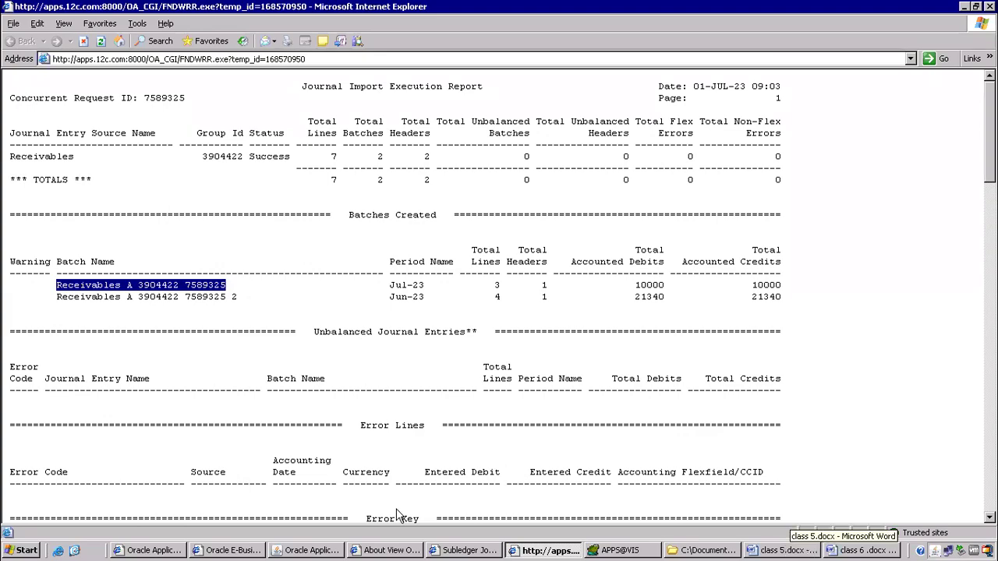
click(310, 551)
click(409, 311)
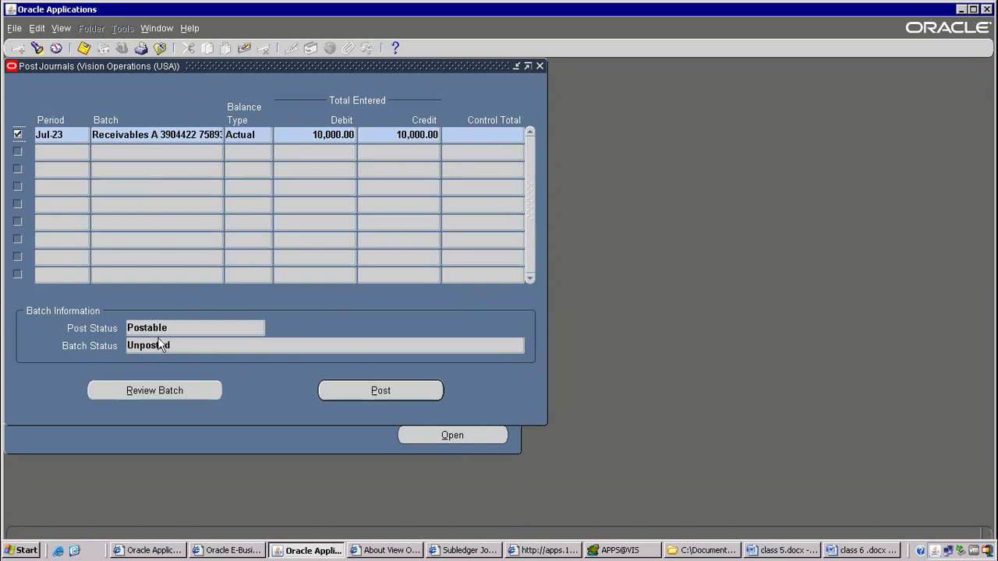
click(399, 395)
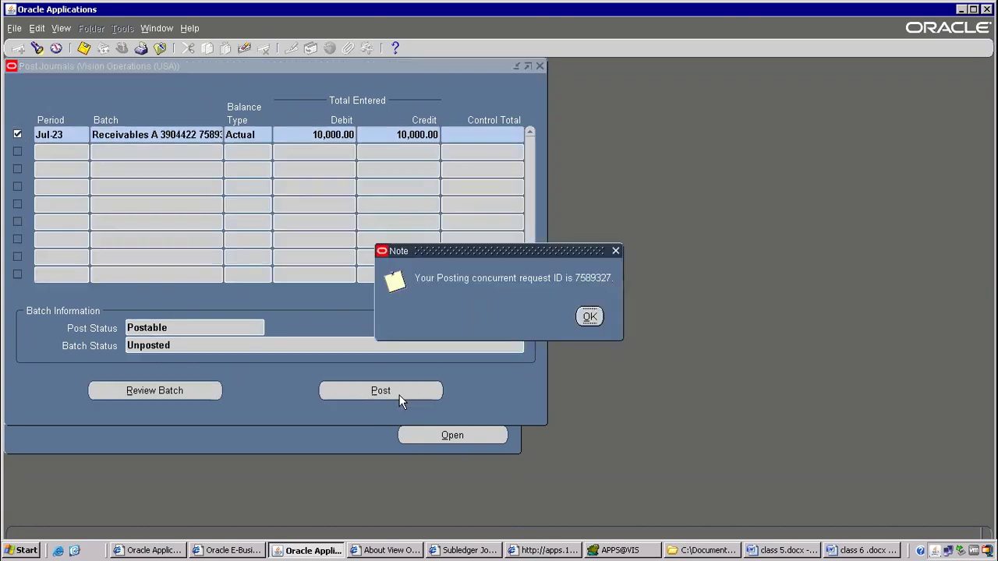
click(590, 315)
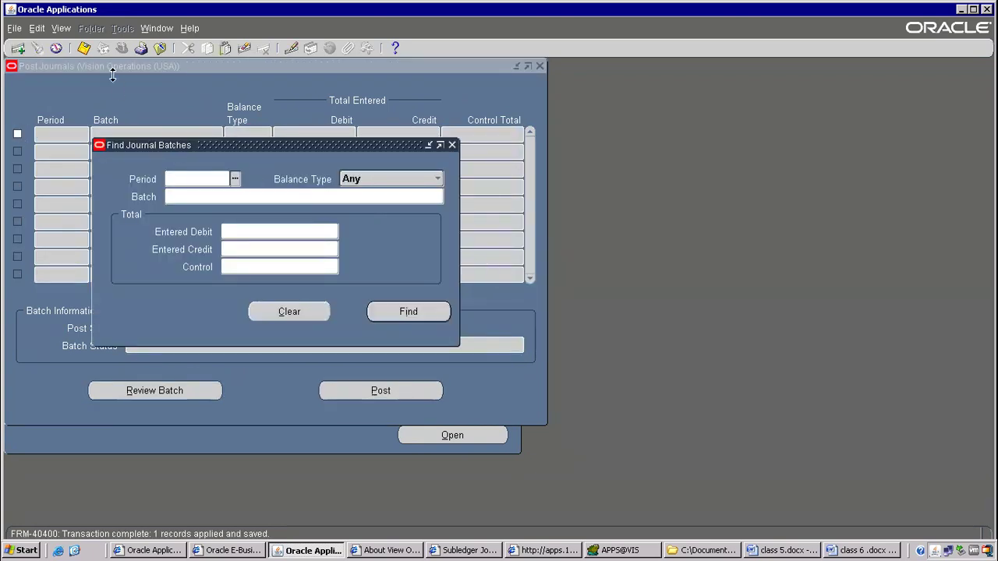
List the recent concurrent requests to show the posting request.
click(59, 32)
click(87, 219)
click(458, 381)
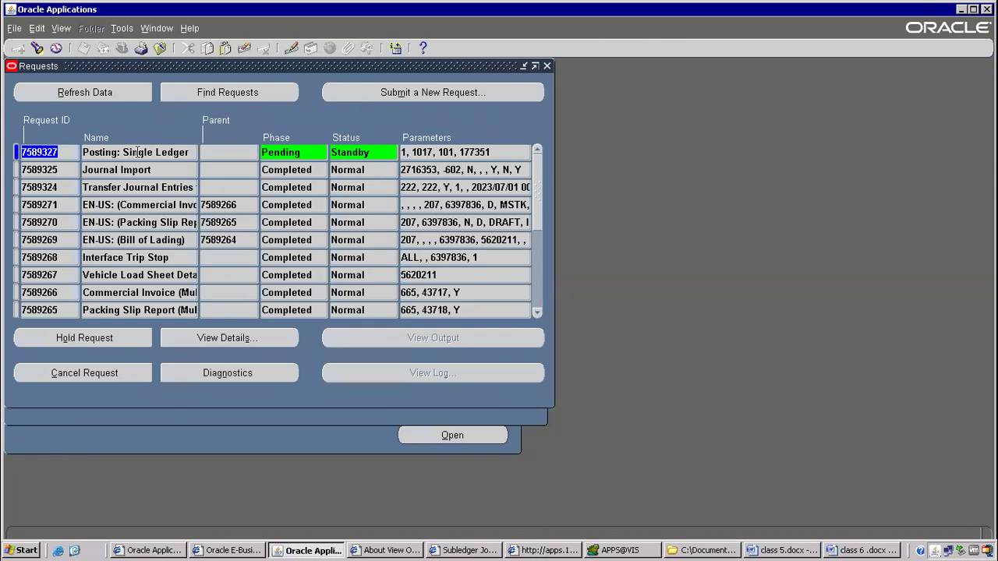
Refresh until posting completes and confirm the Posting Validation Report shows no errors.
click(111, 94)
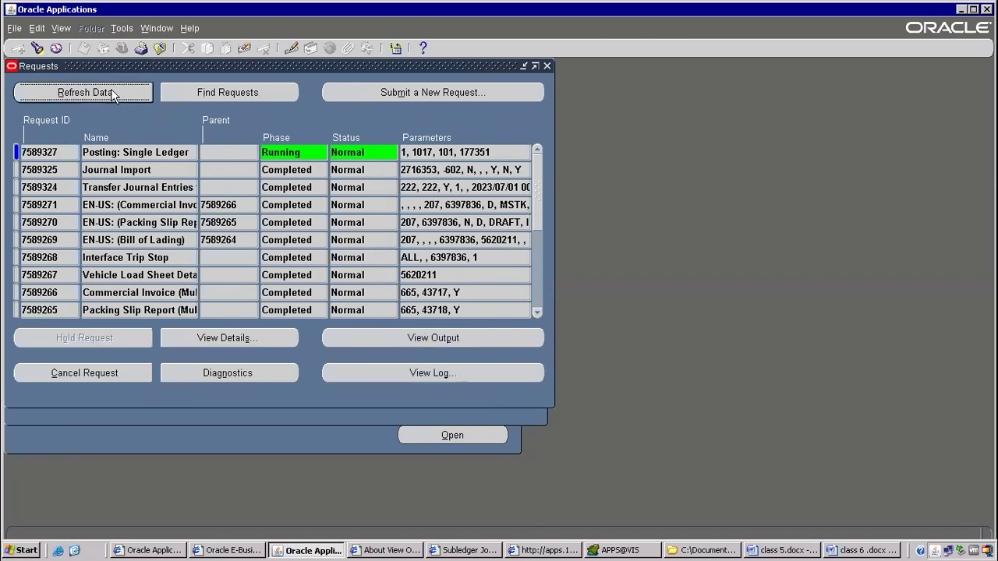
click(113, 93)
click(115, 95)
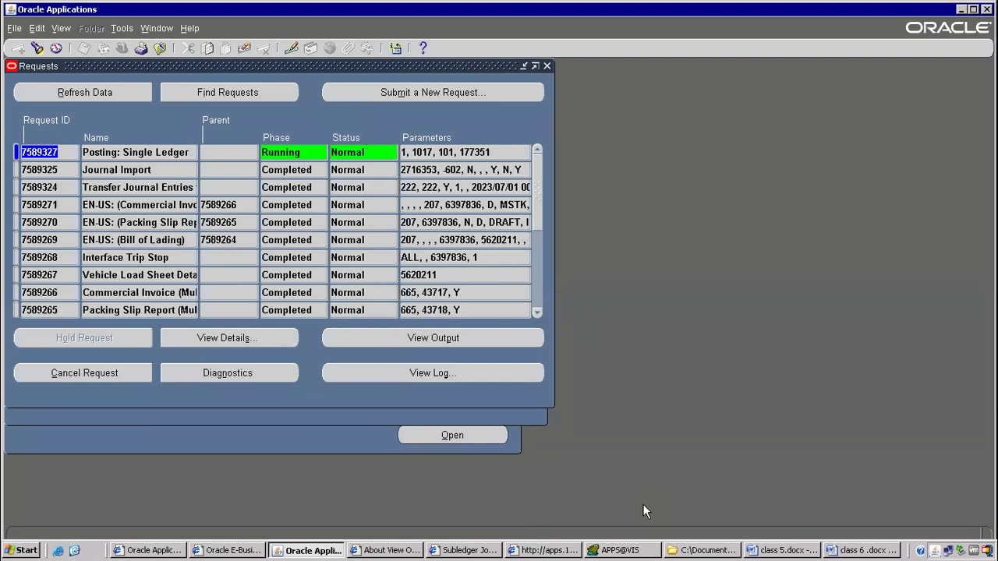
click(69, 93)
click(452, 337)
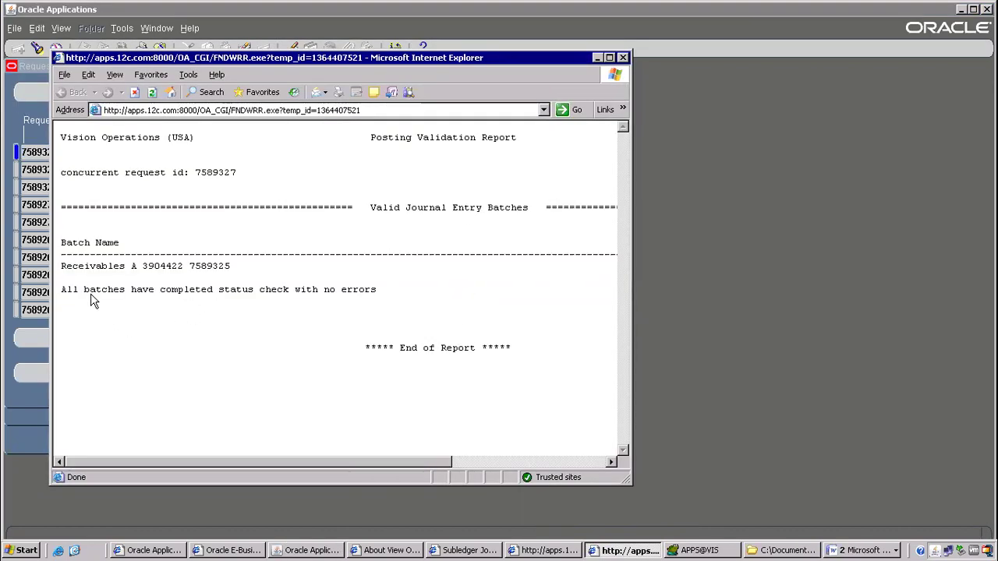
drag(83, 289, 439, 302)
click(335, 302)
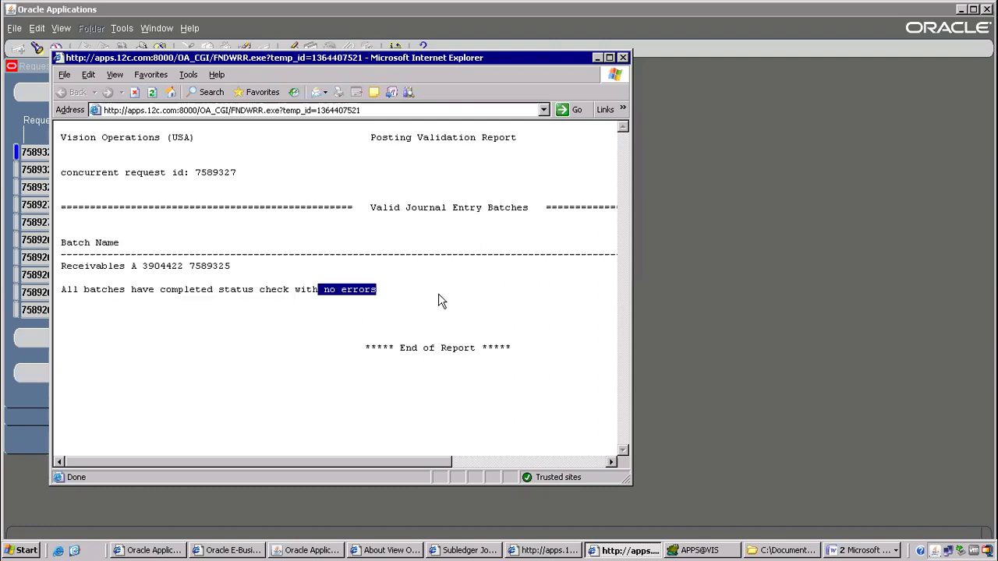
click(376, 312)
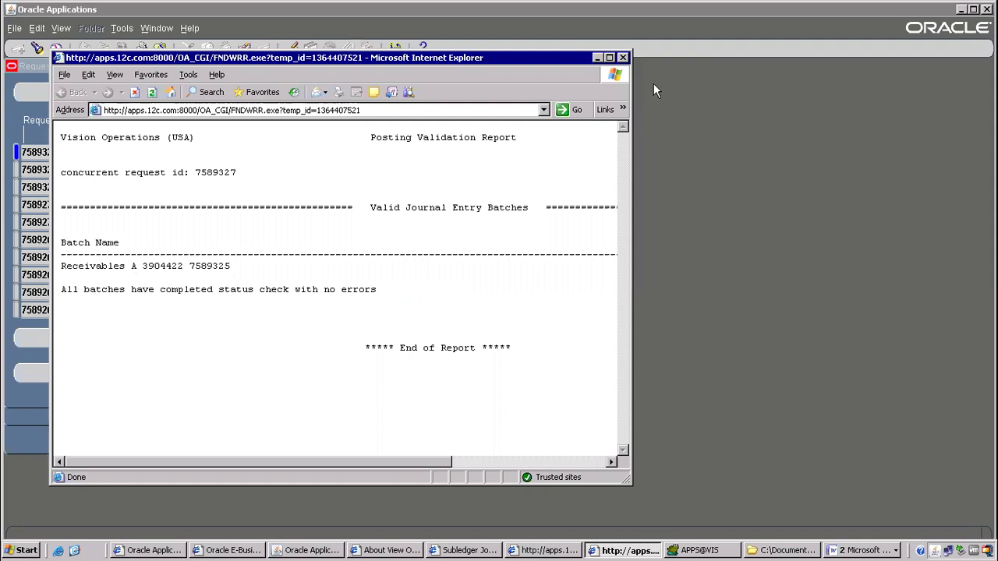
Close the validation report, the Requests list and the Post Journals form.
click(623, 58)
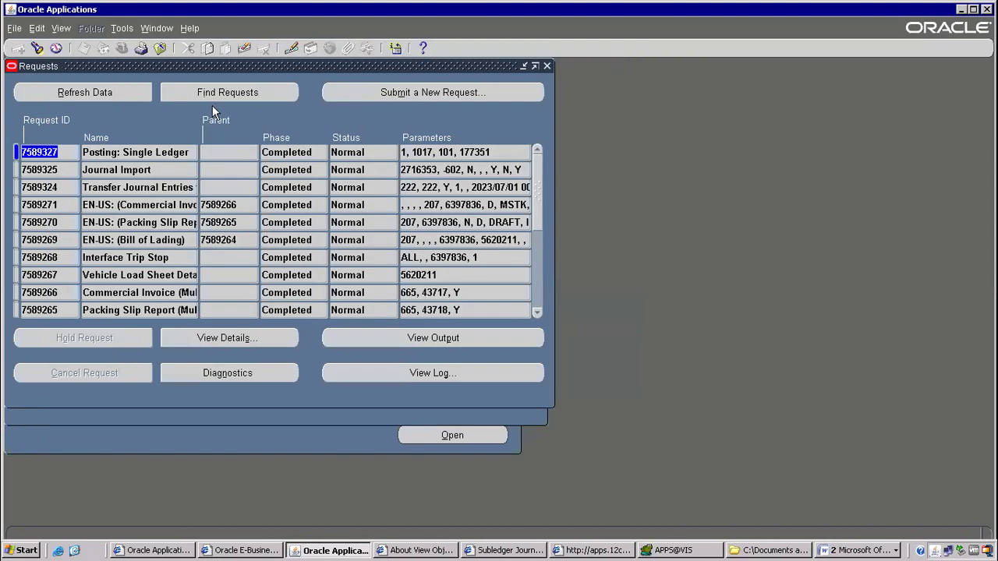
click(546, 67)
click(161, 49)
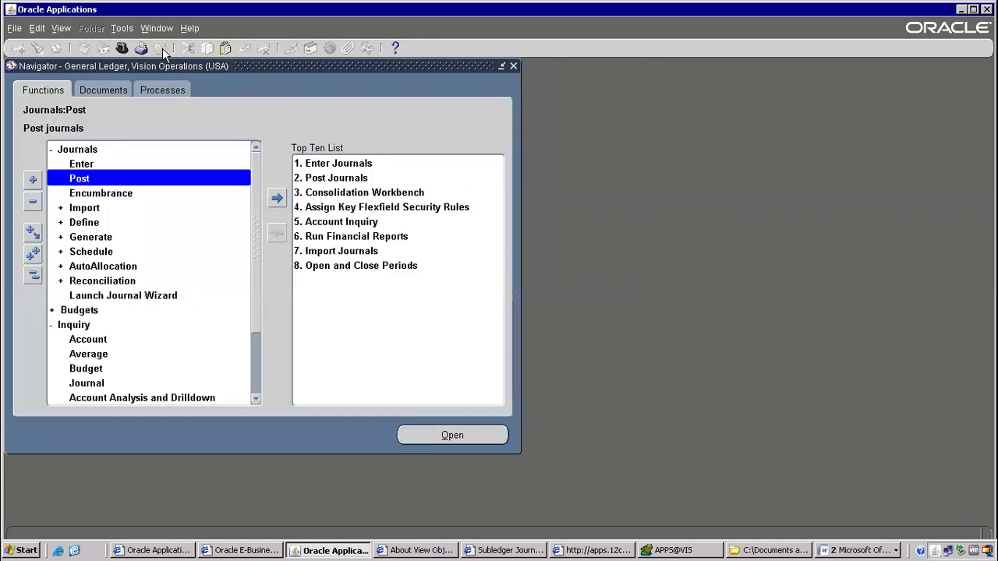
key(alt+t)
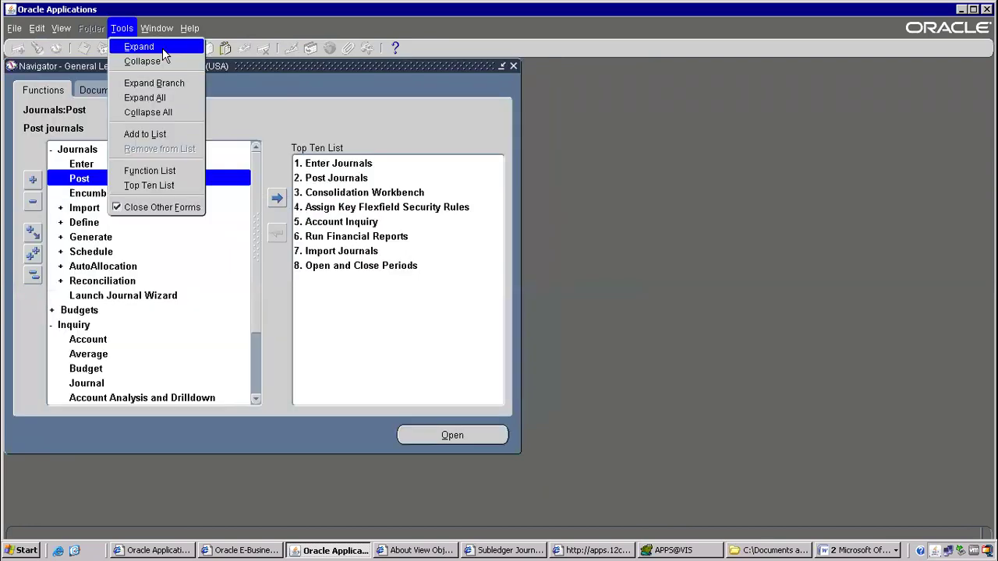
key(l)
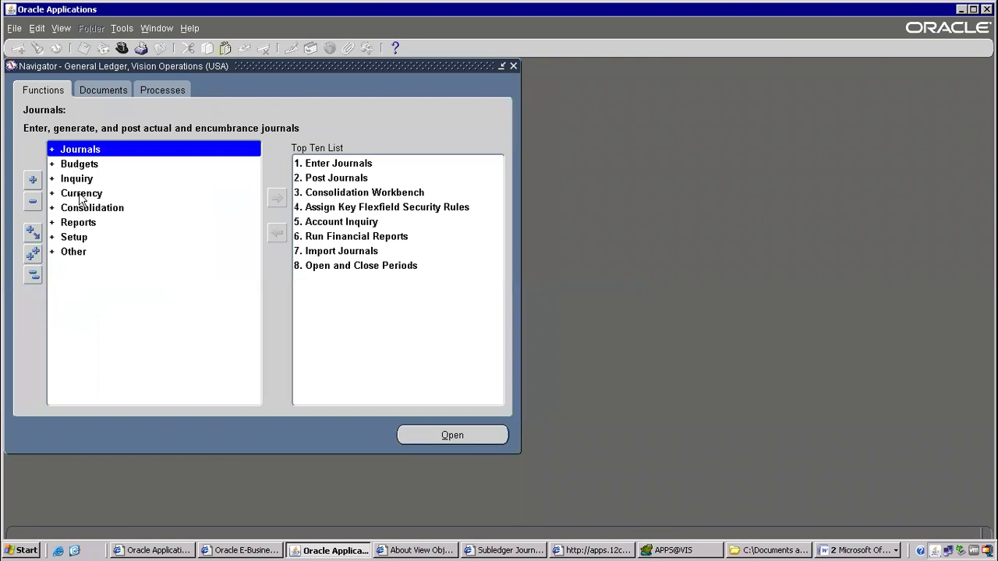
click(82, 181)
double_click(82, 186)
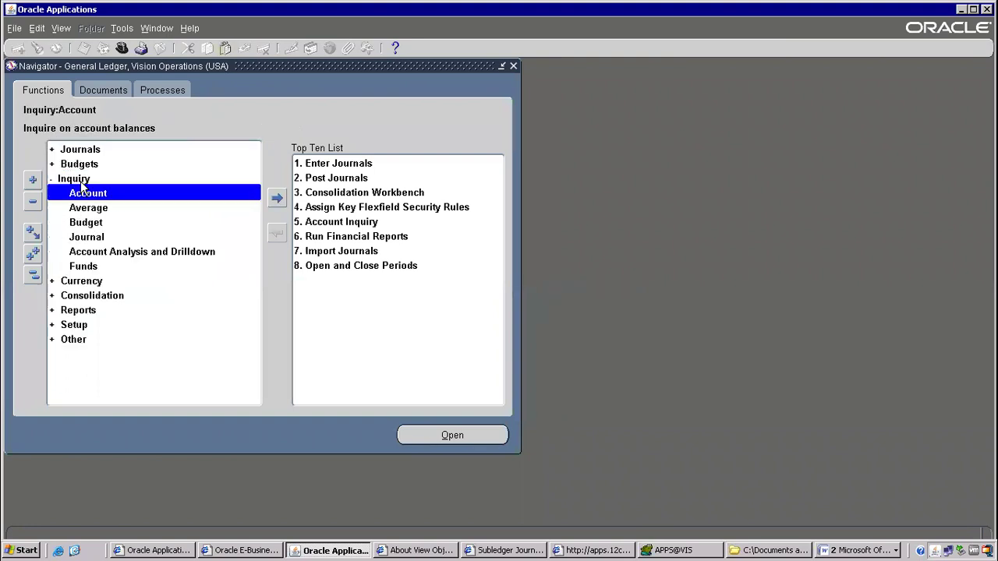
click(94, 241)
double_click(94, 239)
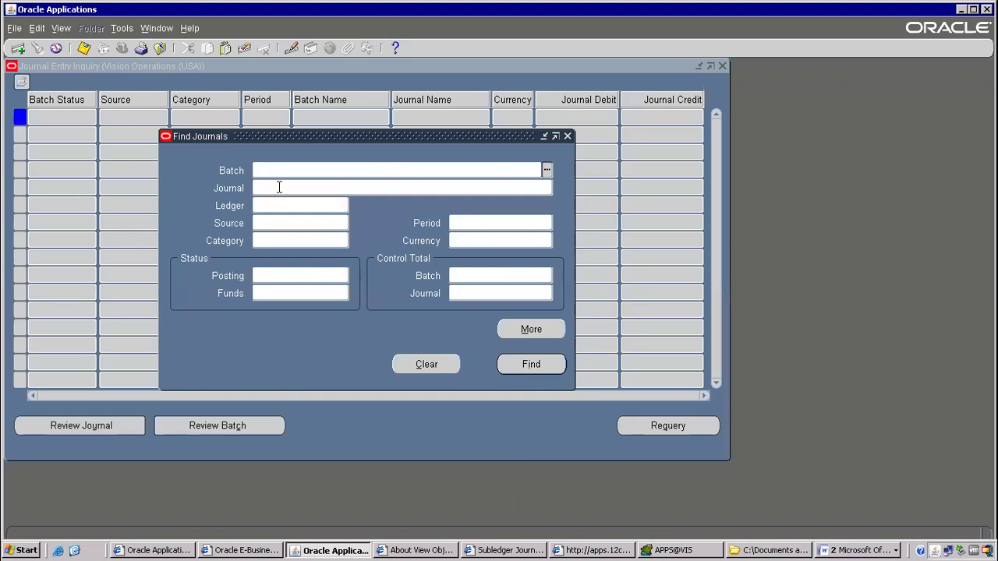
key(ctrl+v)
key(Tab)
click(546, 363)
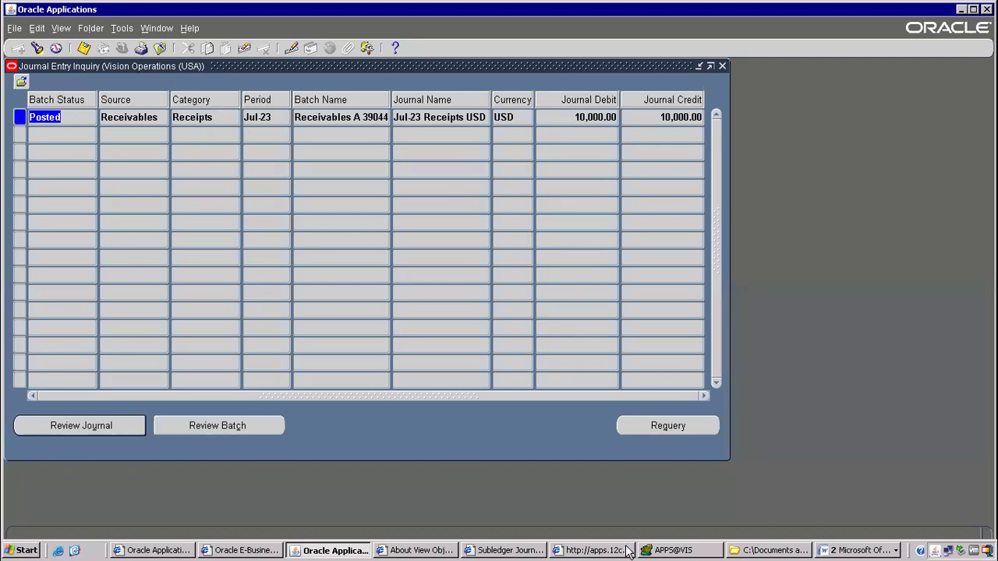
click(672, 550)
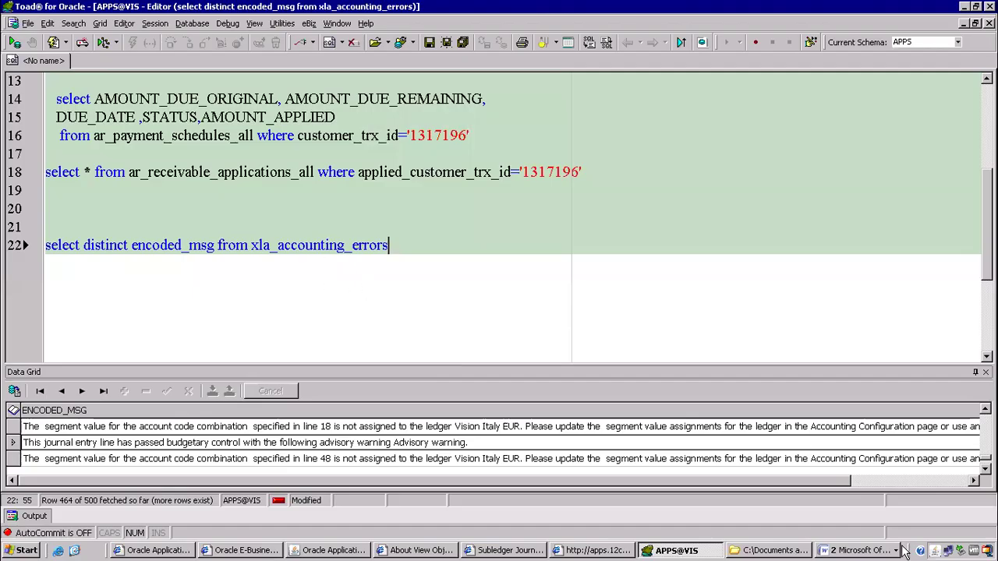
click(858, 550)
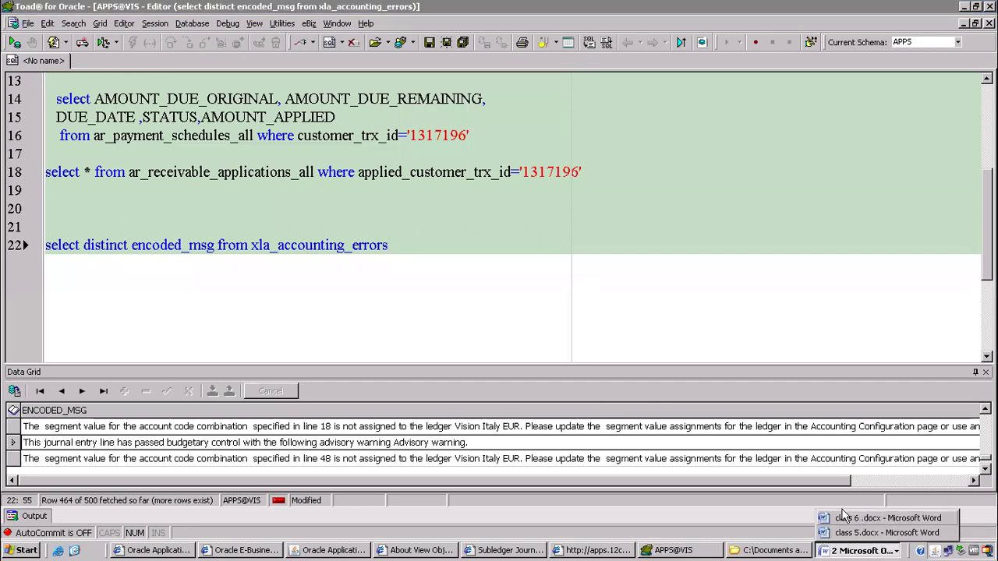
Add a 'Gl_balances' line directly below the POST step in the class 6 notes.
click(861, 520)
drag(117, 227, 240, 309)
click(248, 327)
key(Down)
key(Return)
text(Gl_)
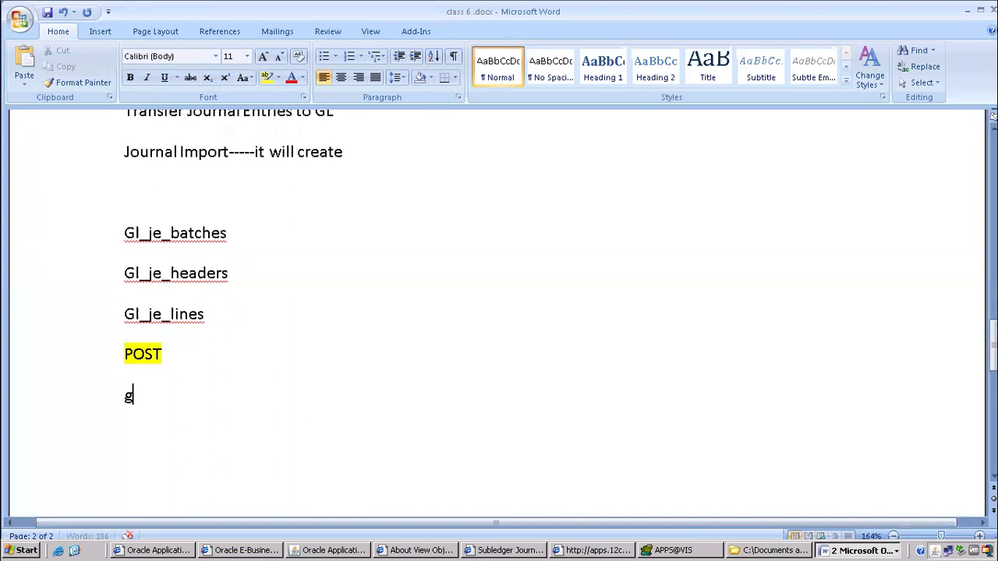
text(balances)
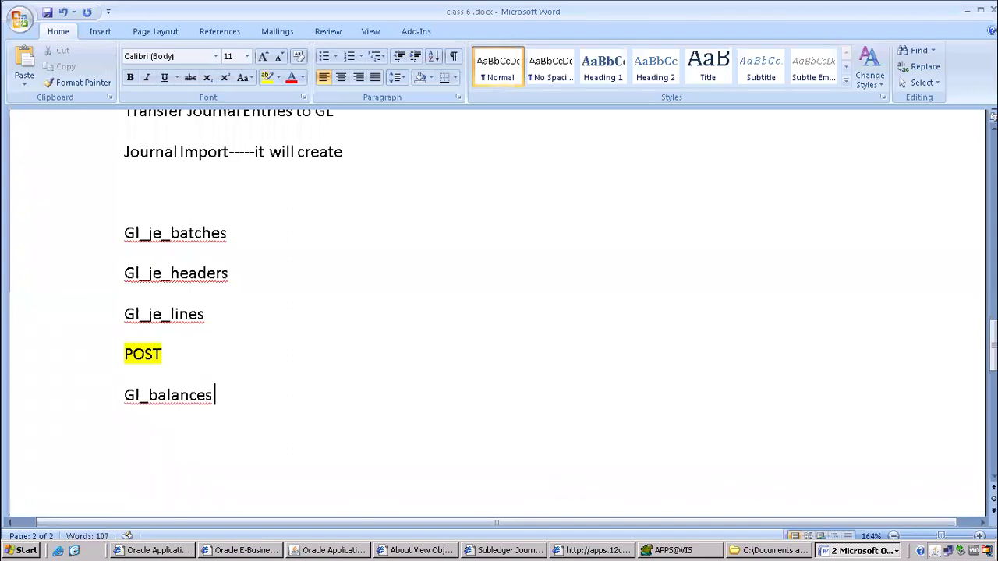
Check the new Gl_balances line, then start a new query line below line 22 in Toad.
scroll(156, 333, down, 2)
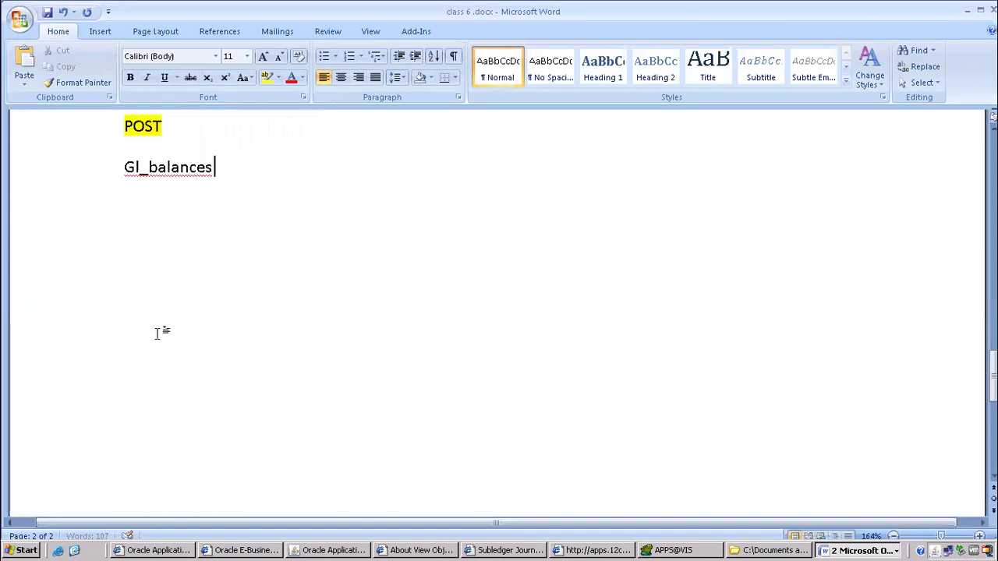
drag(130, 182, 291, 192)
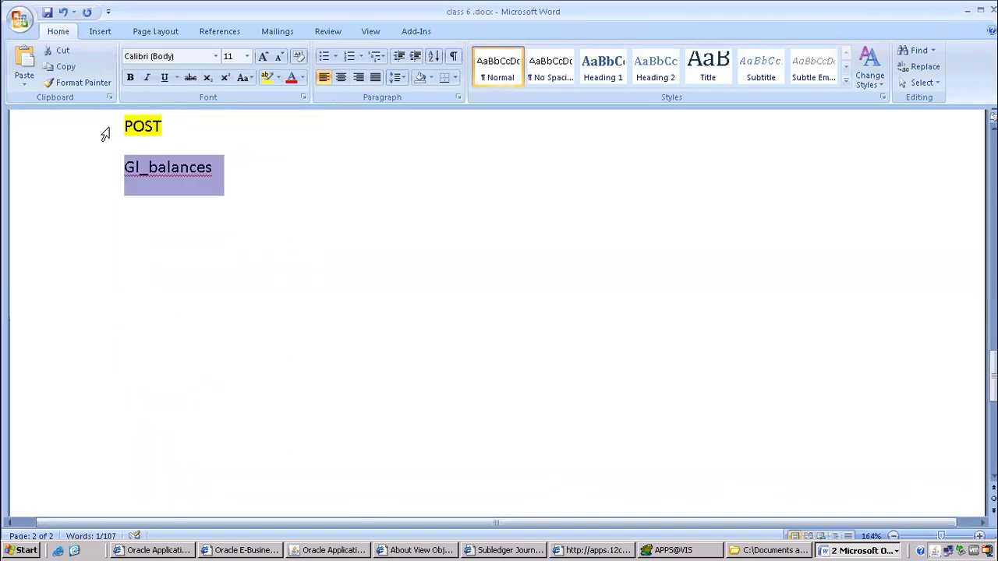
drag(102, 131, 257, 148)
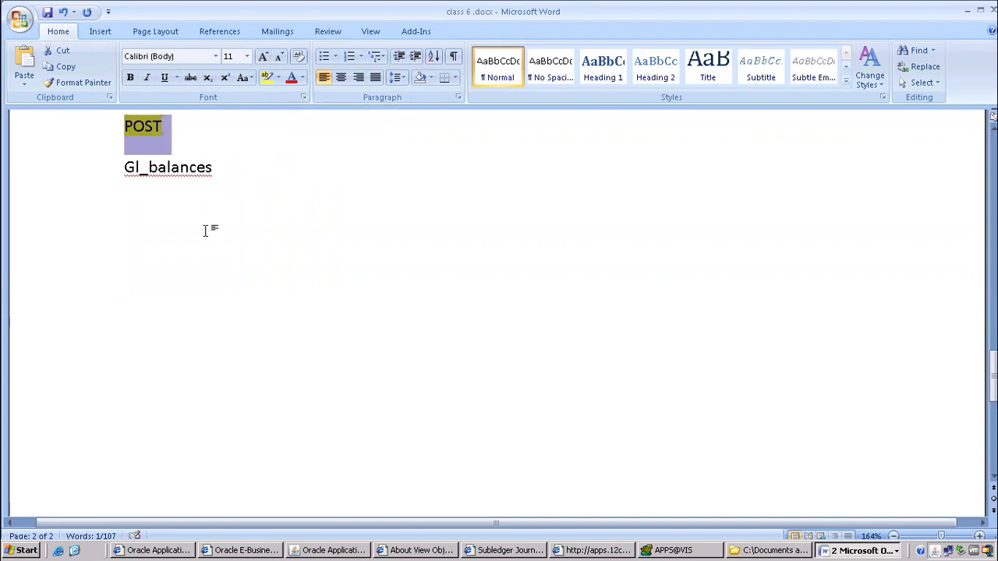
scroll(205, 230, up, 2)
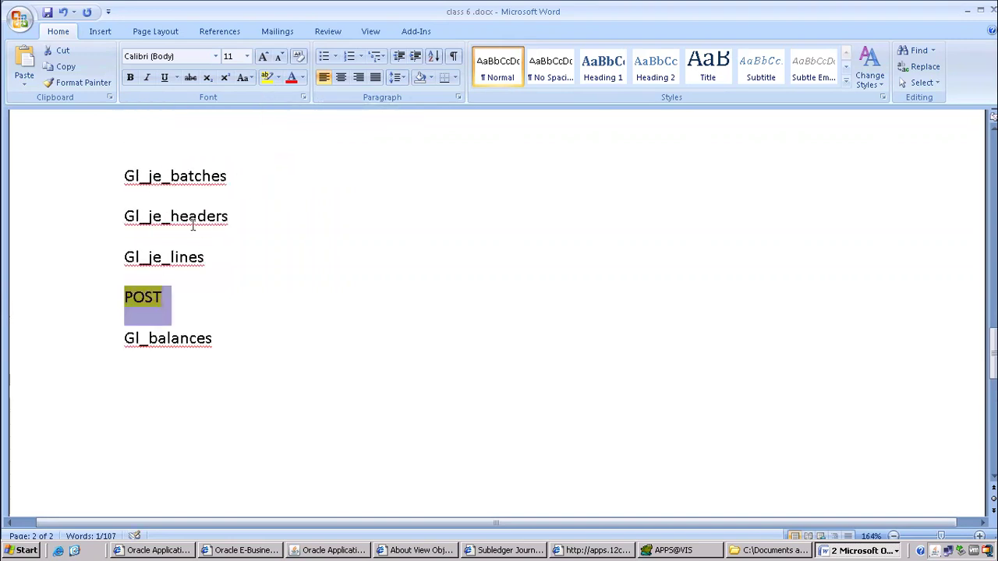
click(282, 340)
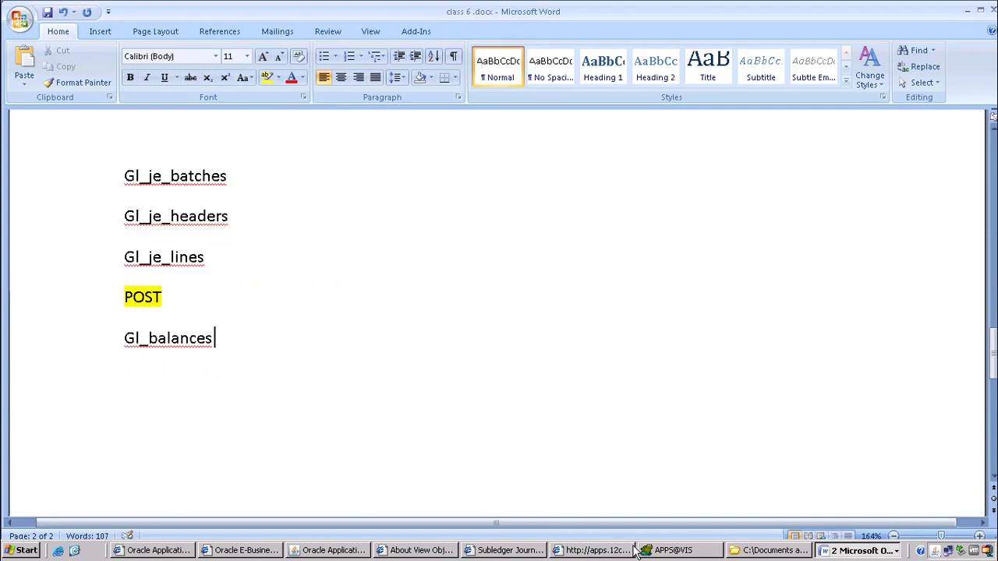
click(674, 550)
key(Return)
key(Return)
Run 'select * from gl_balances' in the Toad editor.
text(select * from)
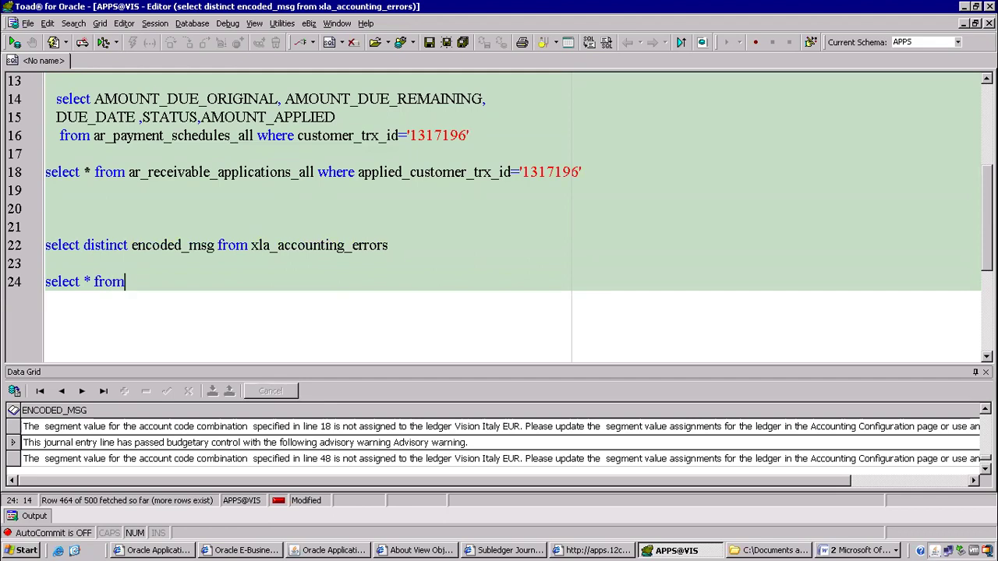
text( gl+)
key(BackSpace)
text(_balances)
key(F9)
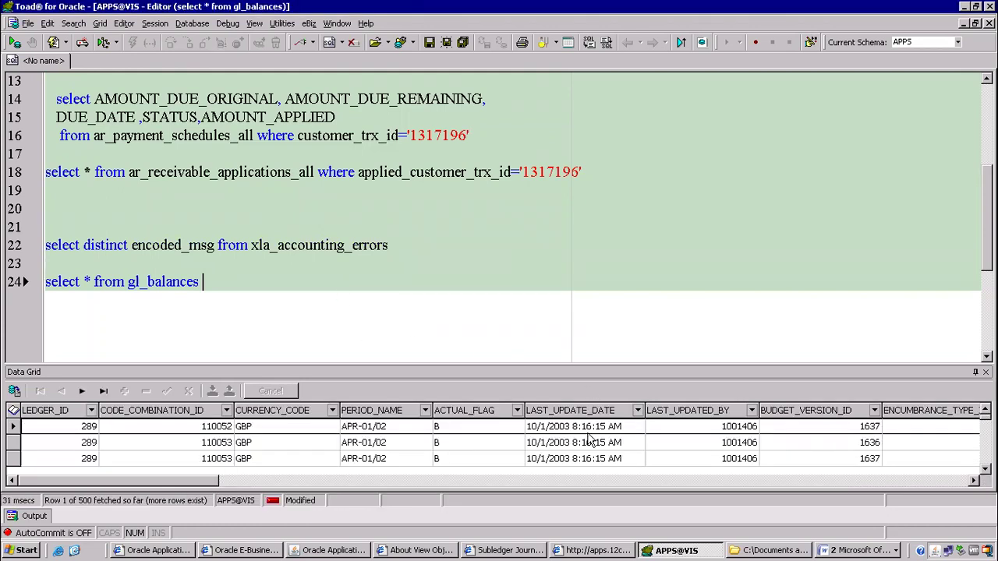
Browse the second result row across period, year-to-date, quarter and project balance columns.
click(568, 449)
key(Right)
key(Right)
key(Right)
key(Right)
key(Right)
key(Right)
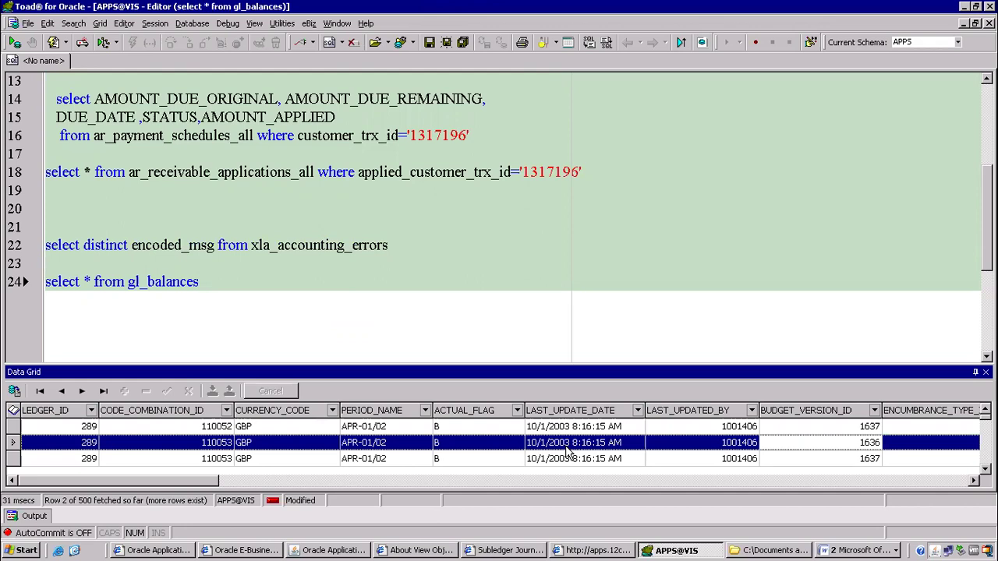
key(Right)
key(Right)
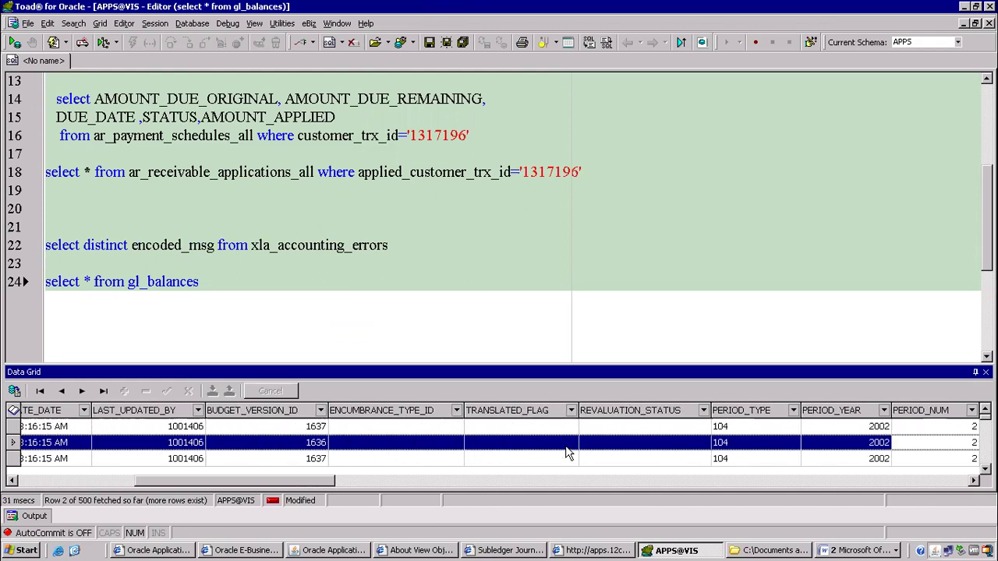
key(Right)
key(Right)
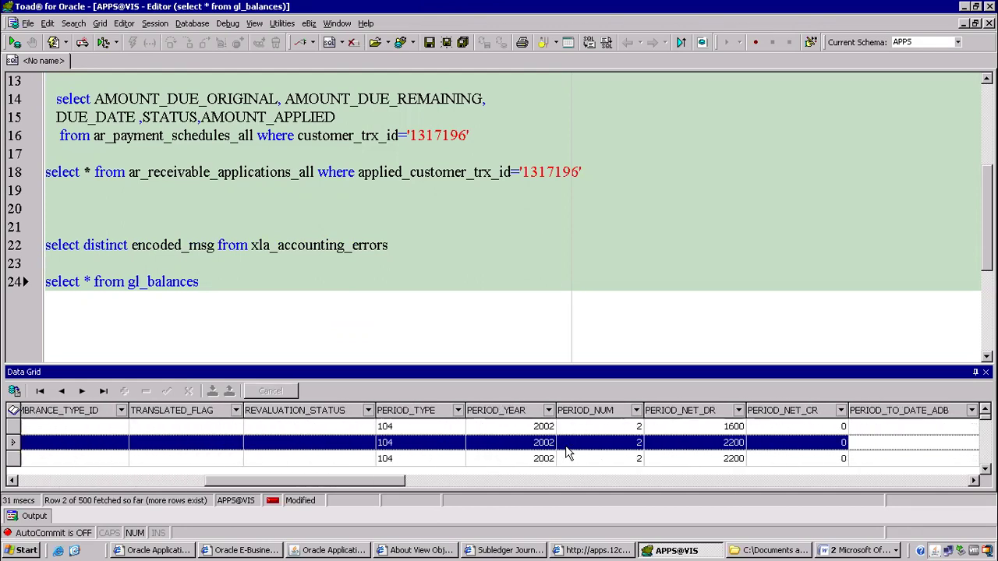
key(Right)
key(Right)
key(Right)
key(Right)
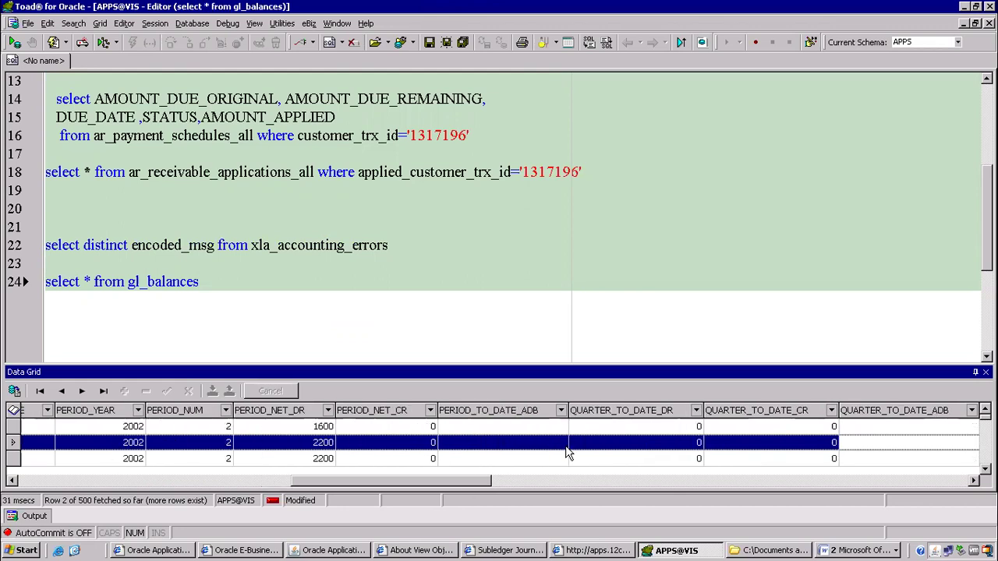
key(Right)
key(Right)
key(Right)
key(Right)
key(Right)
key(Right)
key(Right)
key(Right)
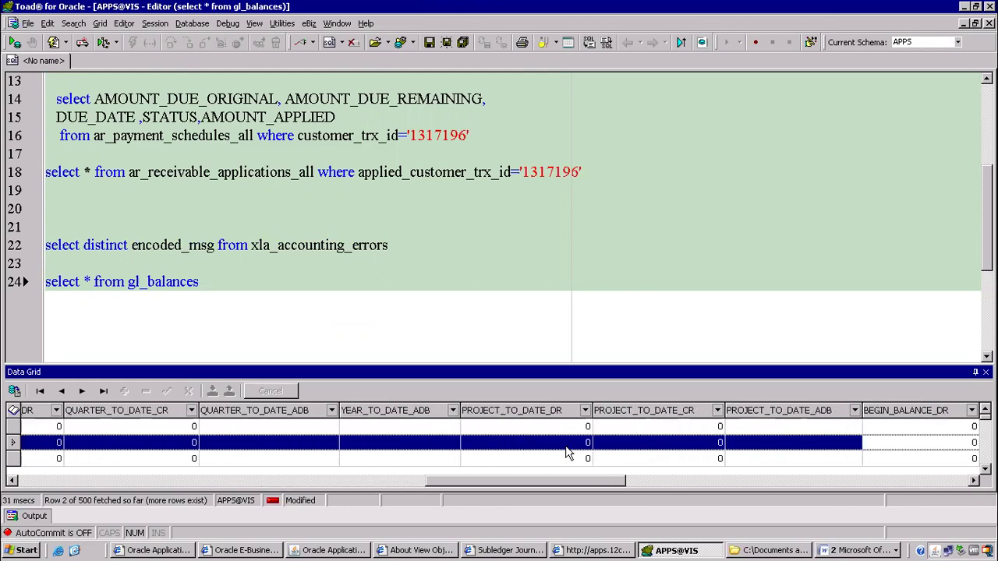
key(Right)
key(Right)
key(Right)
key(Right)
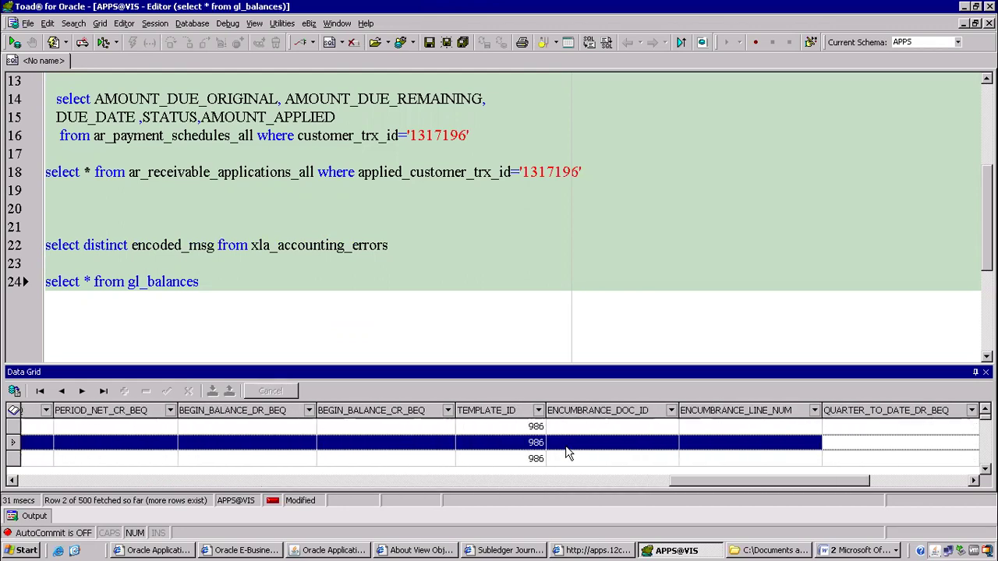
key(Right)
key(Right)
key(Right)
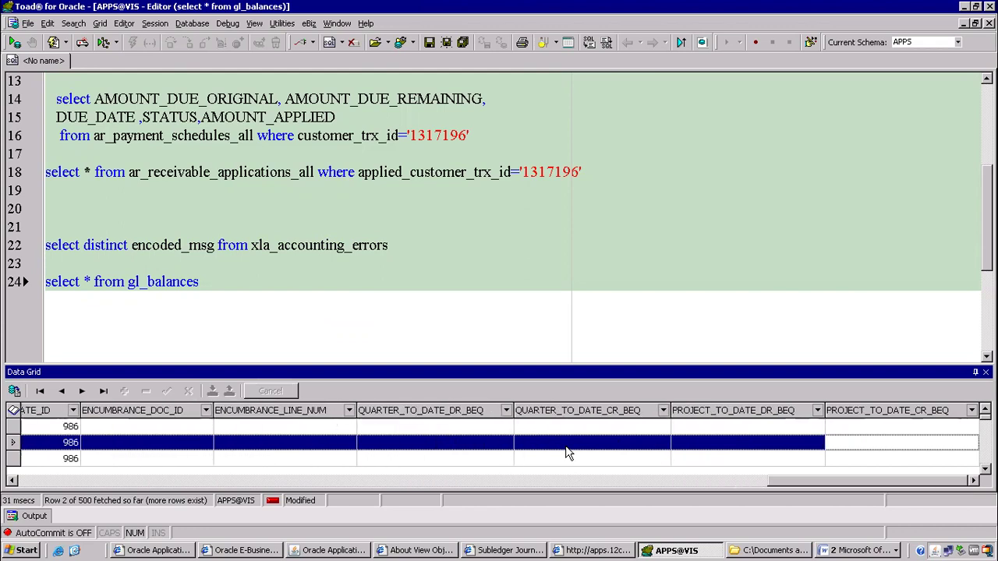
key(Left)
key(Left)
key(Left)
key(Left)
key(Left)
key(Left)
key(Left)
key(Left)
key(Left)
key(Left)
key(Left)
key(Left)
key(Left)
key(Left)
key(Left)
key(Left)
key(Left)
key(Left)
key(Left)
key(Left)
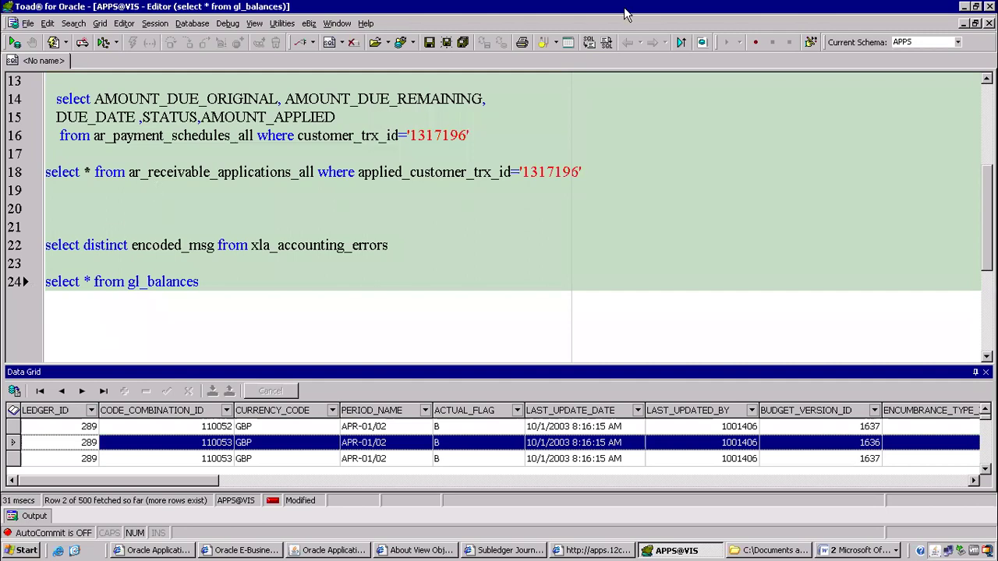
mouse_move(650, 19)
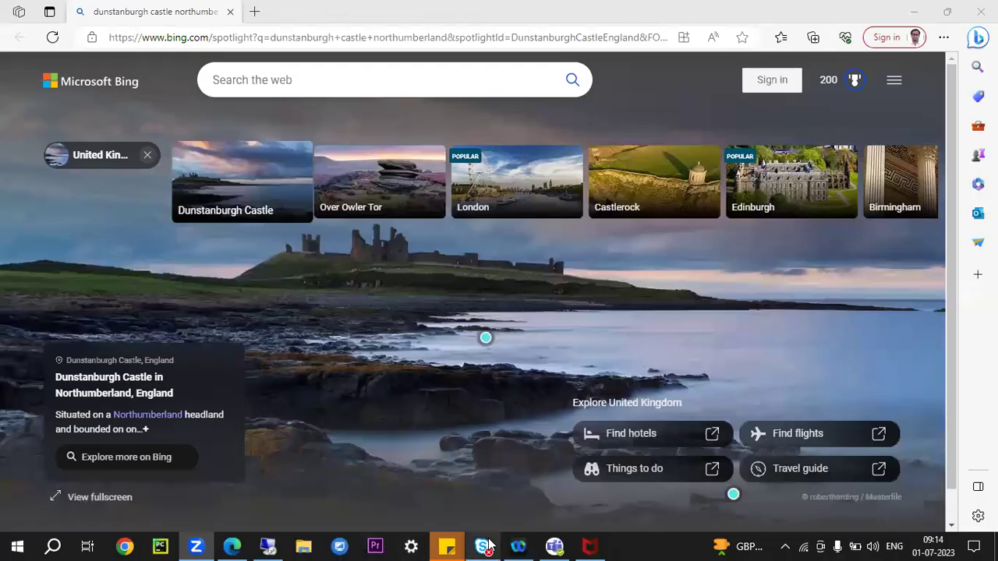
Launch Google Chrome and pick a profile in 'Who's using Chrome?'.
click(124, 548)
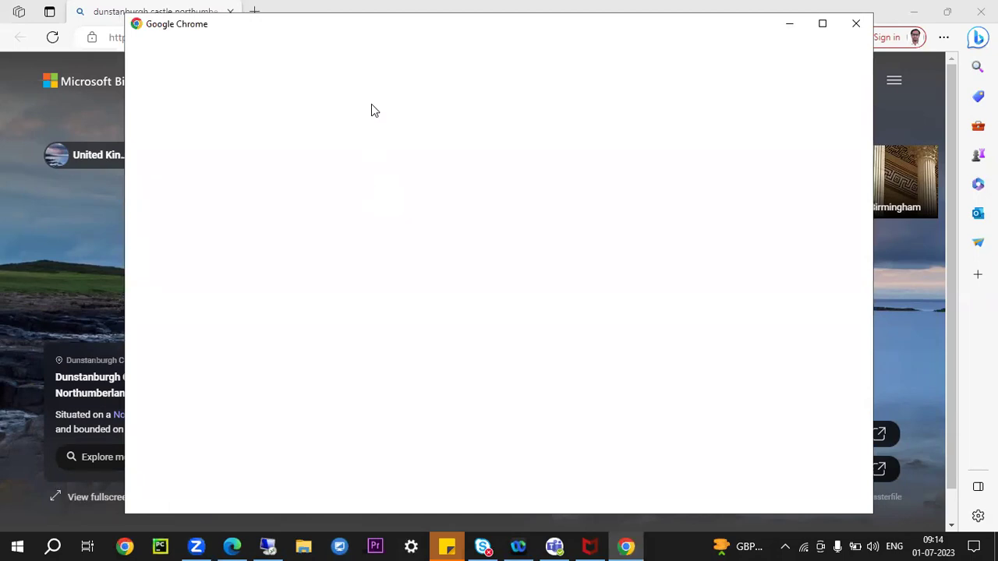
click(432, 261)
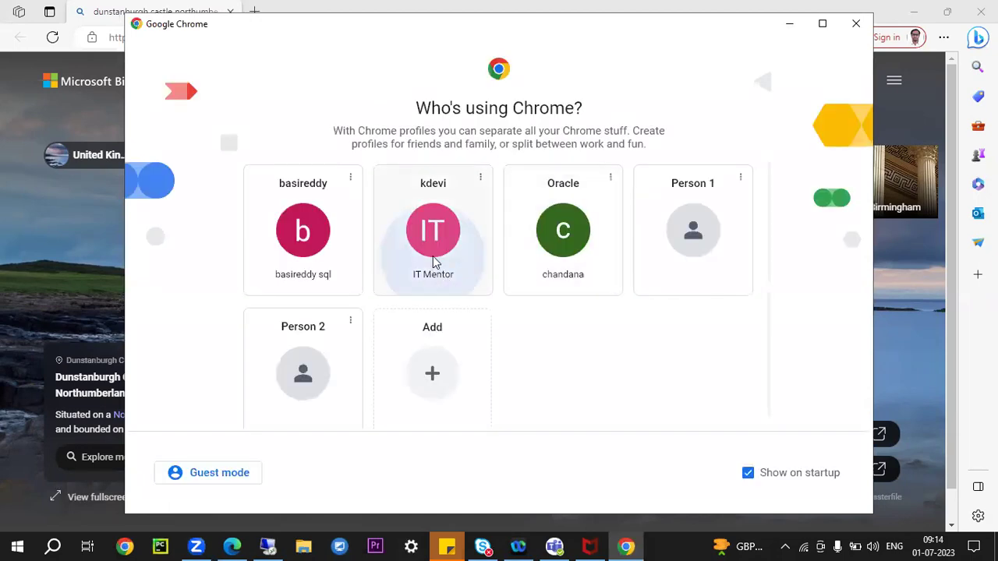